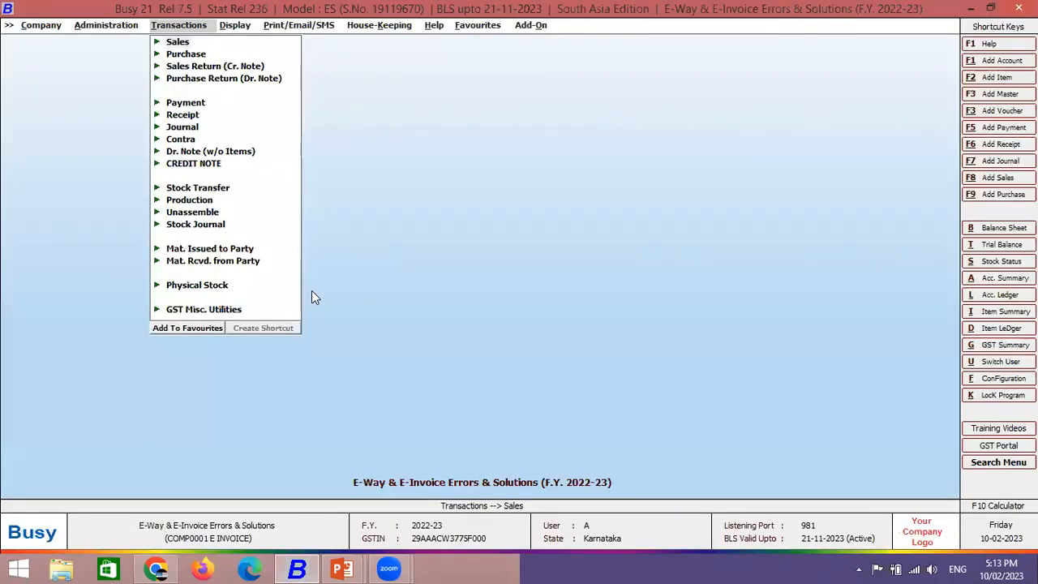
- Open the GST/VAT settings under Administration > Configuration > Features / Options
key(Down)
key(Left)
key(Right)
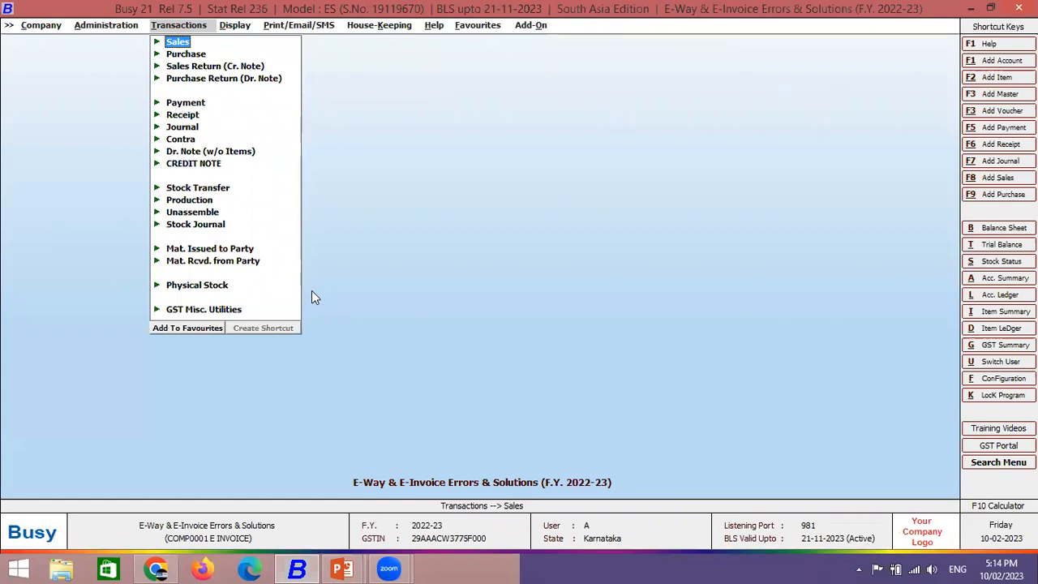
key(Left)
key(Down)
key(Return)
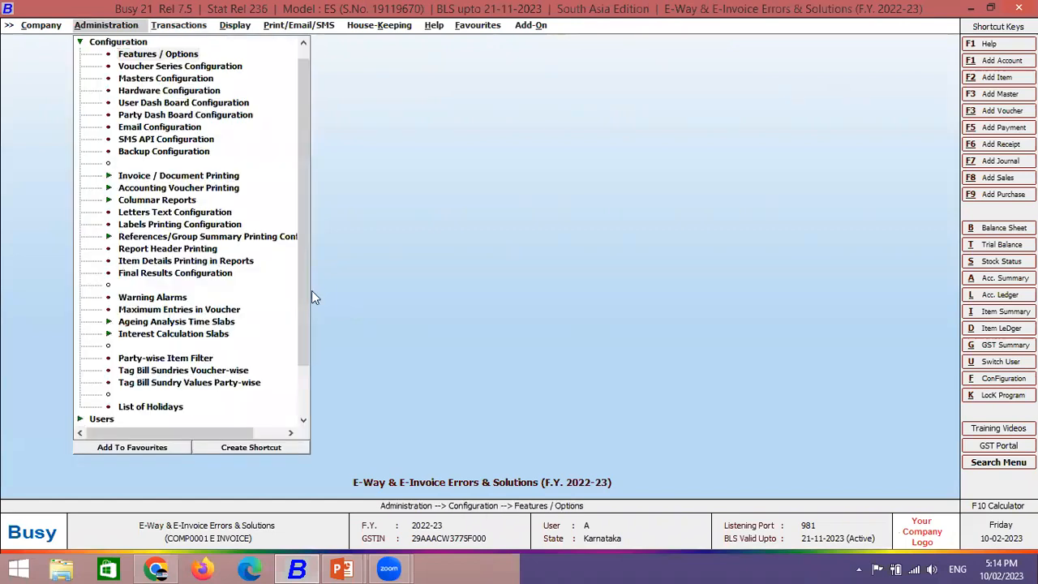
key(Return)
key(Down)
key(Down)
key(Down)
key(Down)
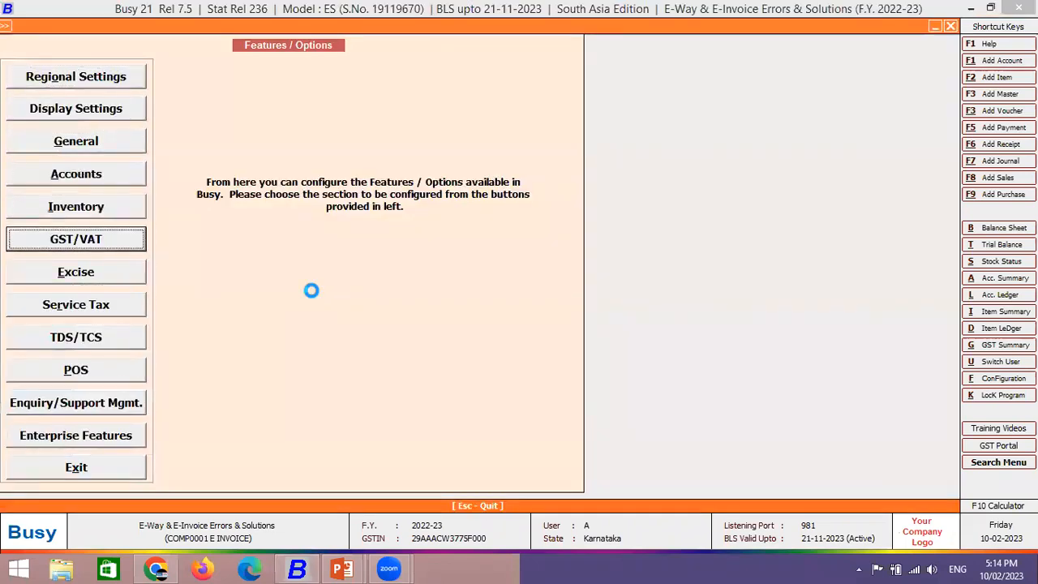
key(Return)
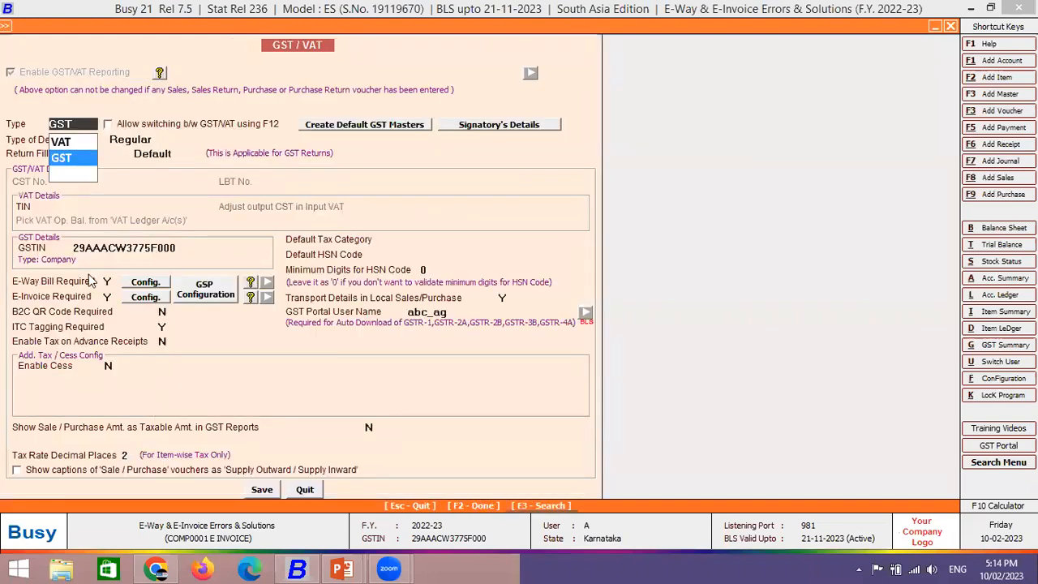
- Keep GST as the tax type, review E-Way Bill Config., and keep automatic e-invoice GSP selection
click(109, 283)
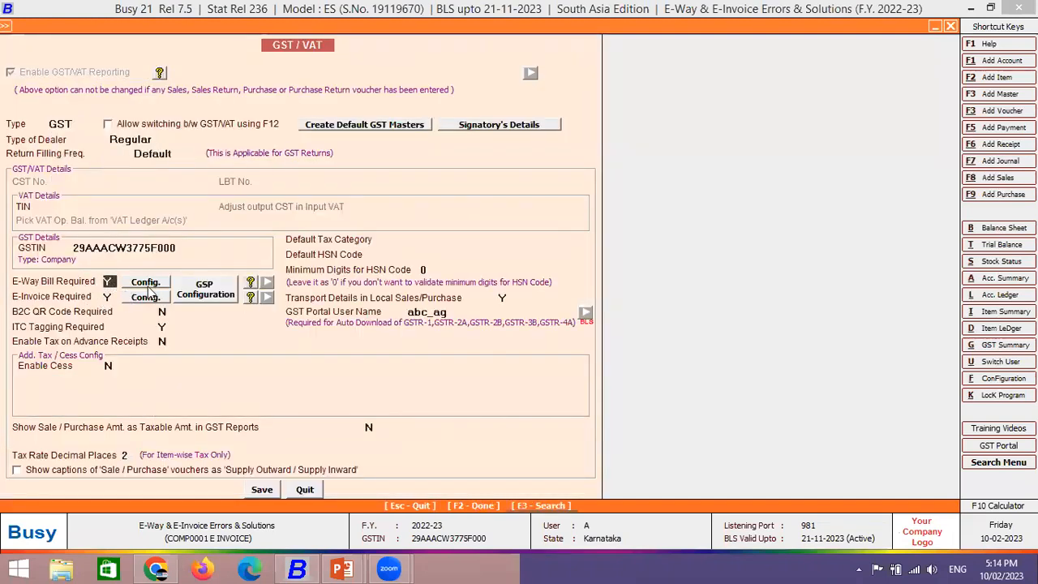
click(147, 284)
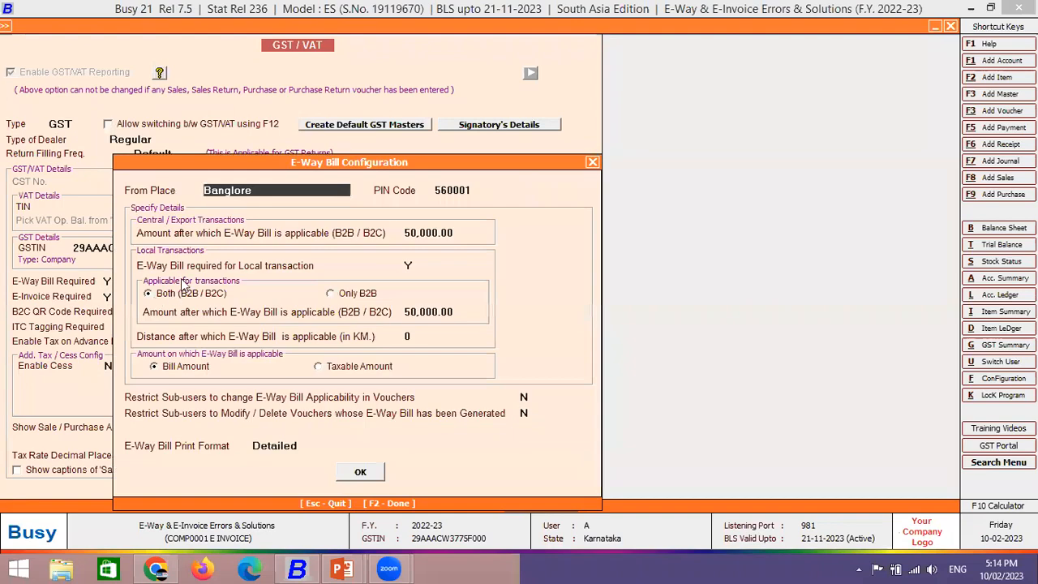
key(Escape)
click(198, 294)
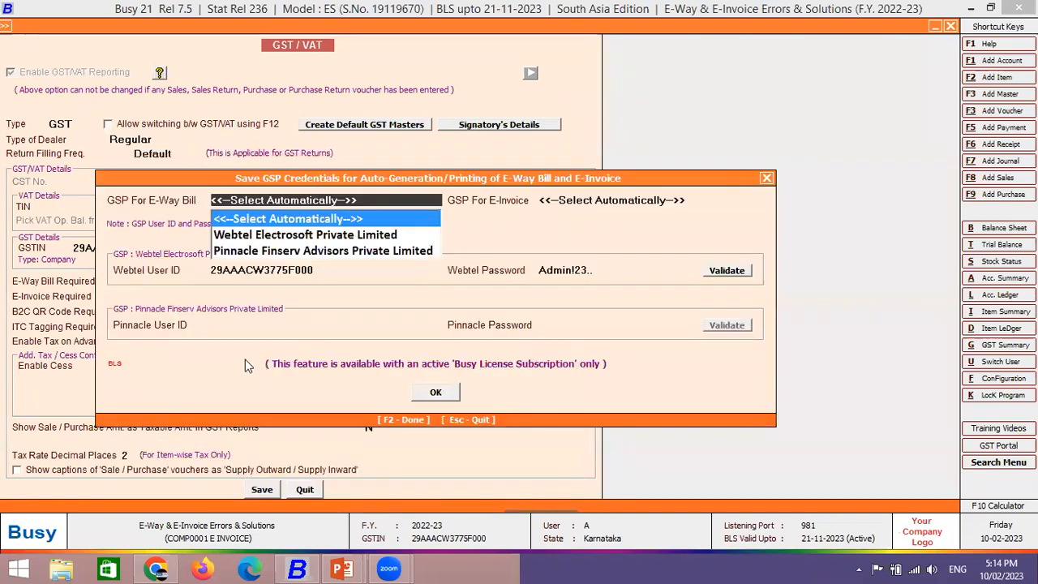
key(Return)
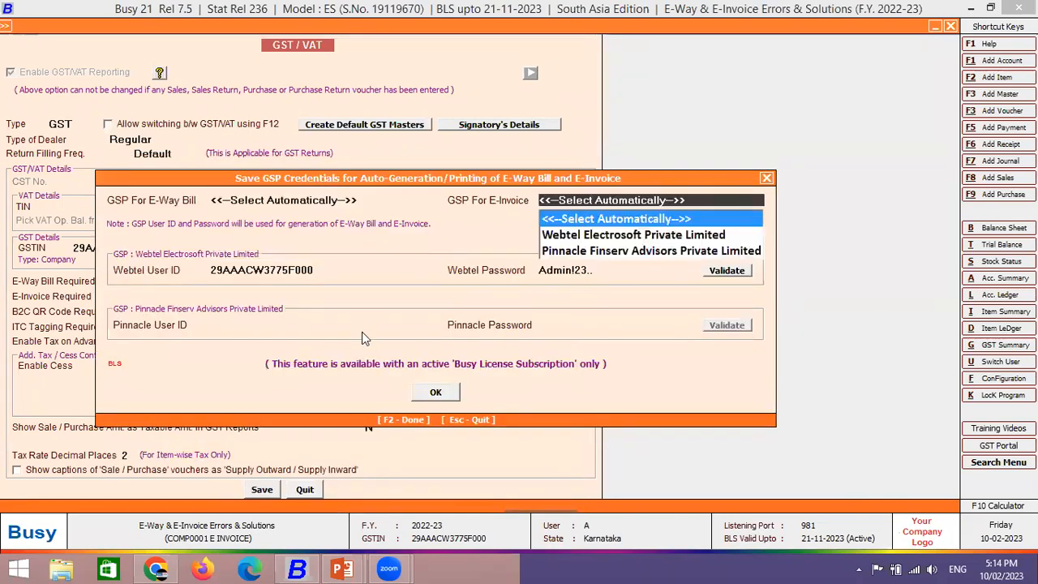
key(Return)
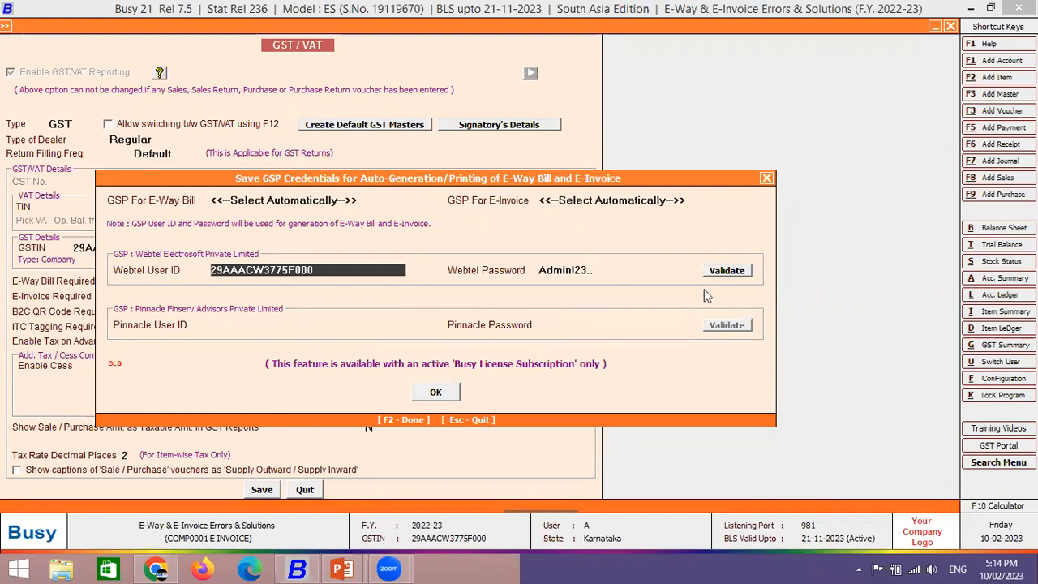
- Validate the Webtel GSP credentials, then close the GST/VAT settings
click(725, 272)
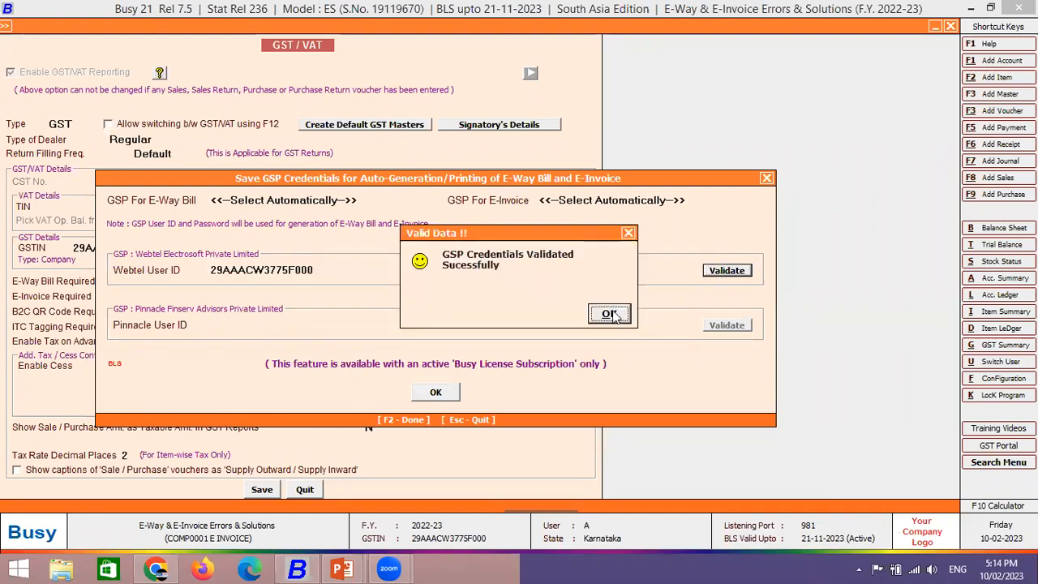
click(609, 314)
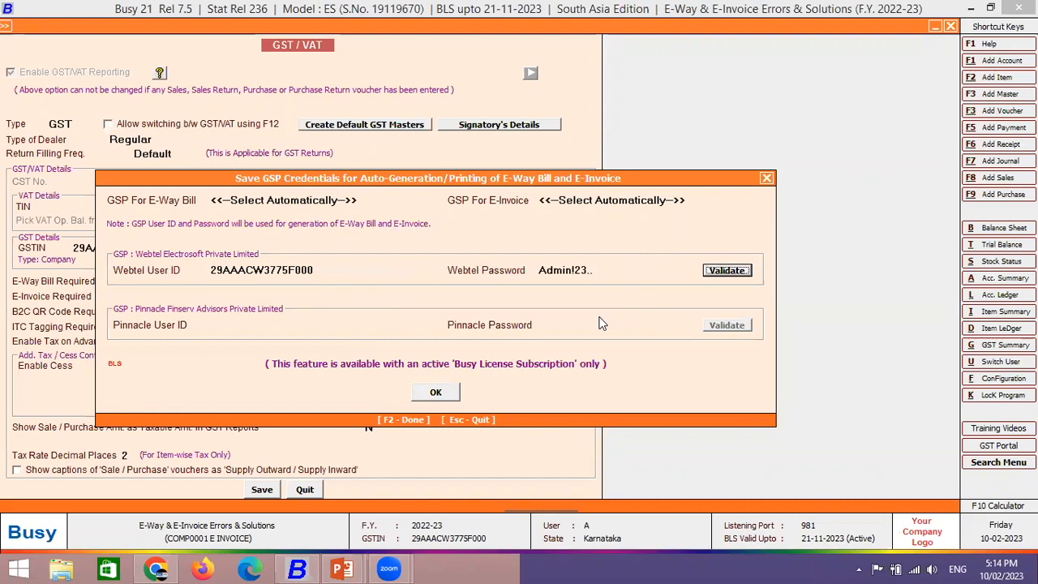
click(716, 271)
click(612, 315)
click(766, 178)
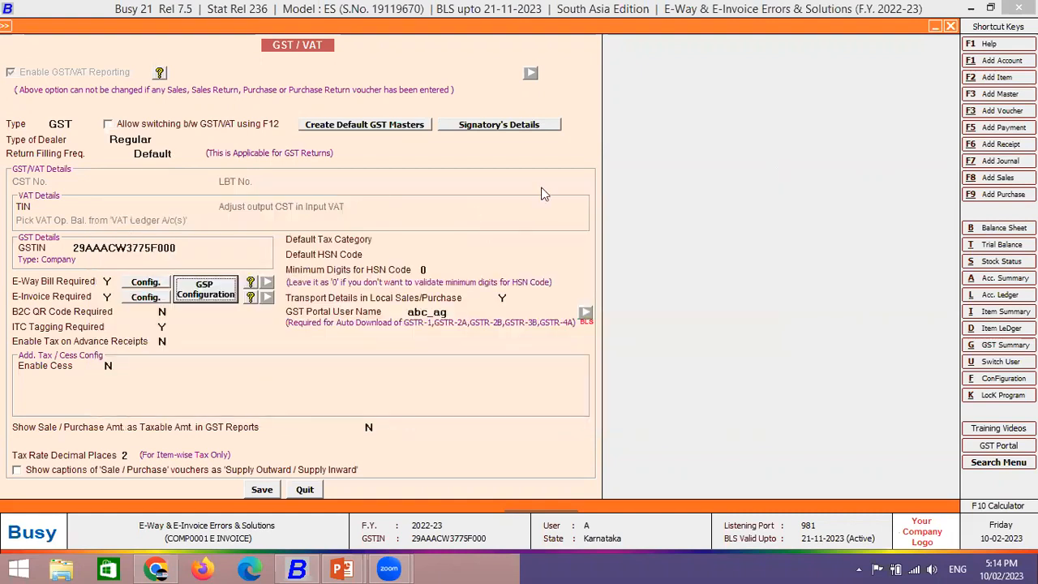
key(Escape)
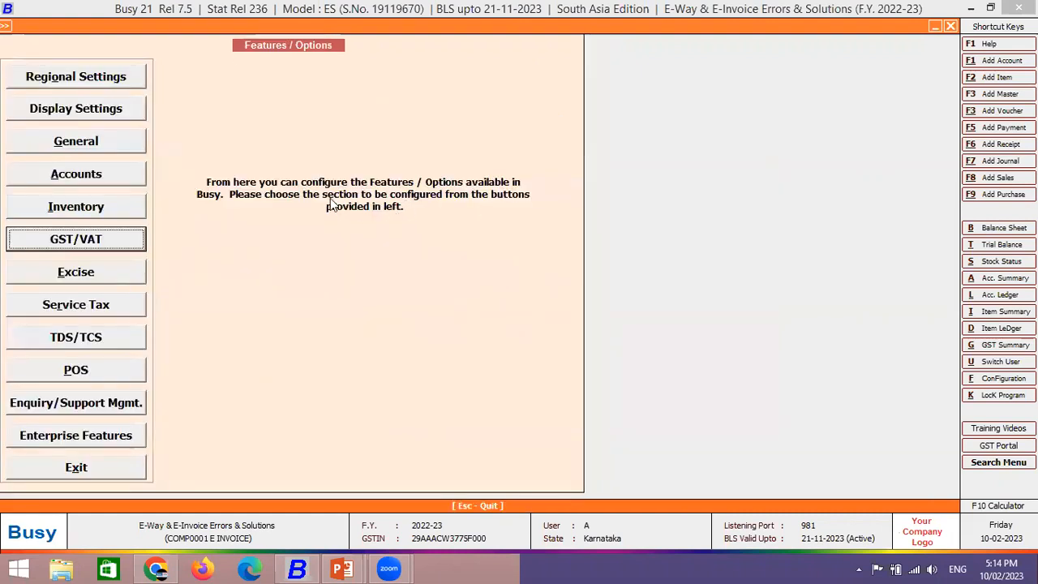
key(Escape)
key(Escape)
- Start a sales voucher in the Main series, L/GST-MultiRate type, for party Global Marketing
click(182, 26)
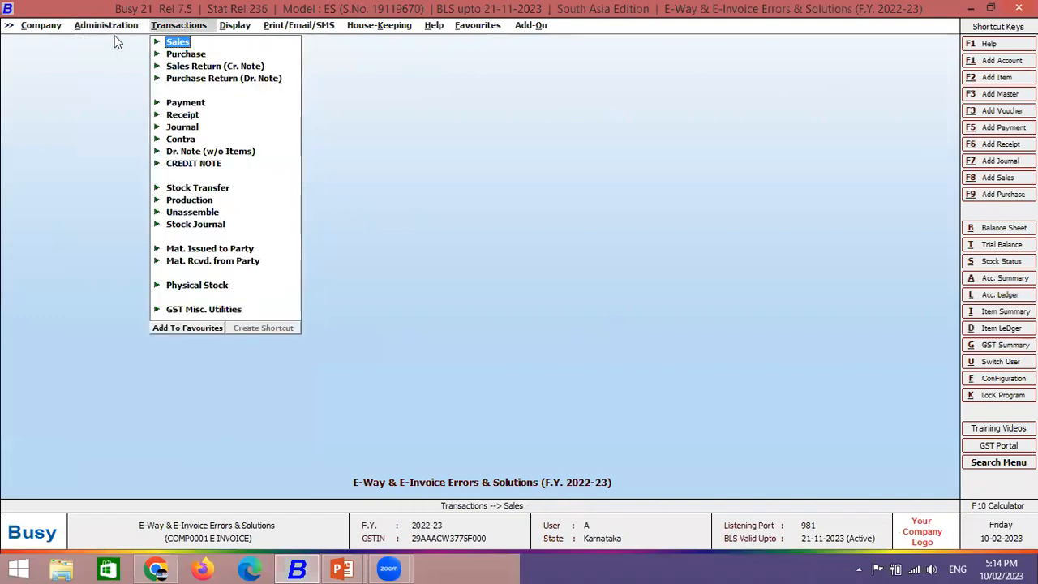
key(Return)
key(Return)
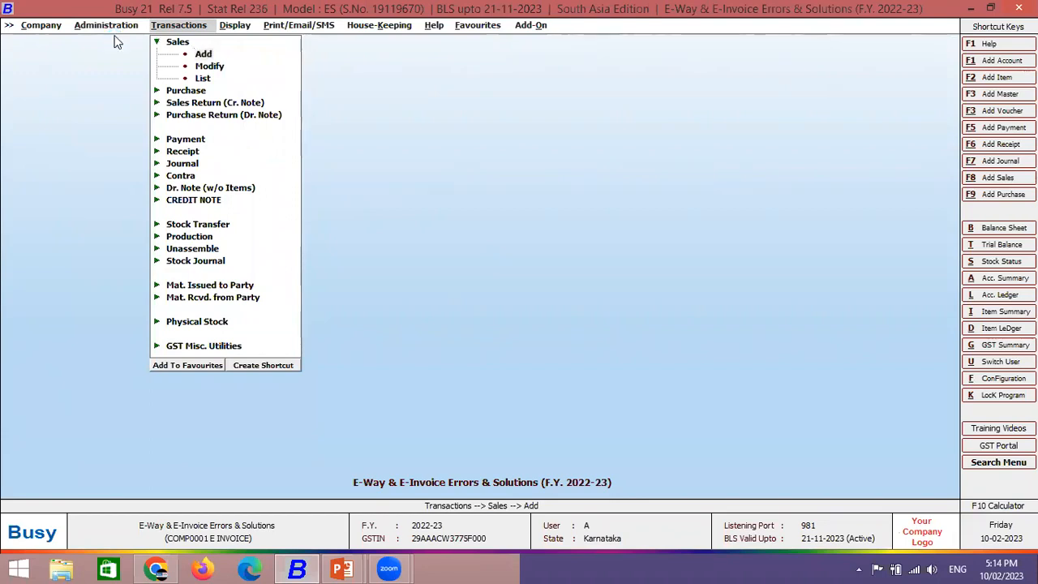
key(Up)
key(Return)
key(Return)
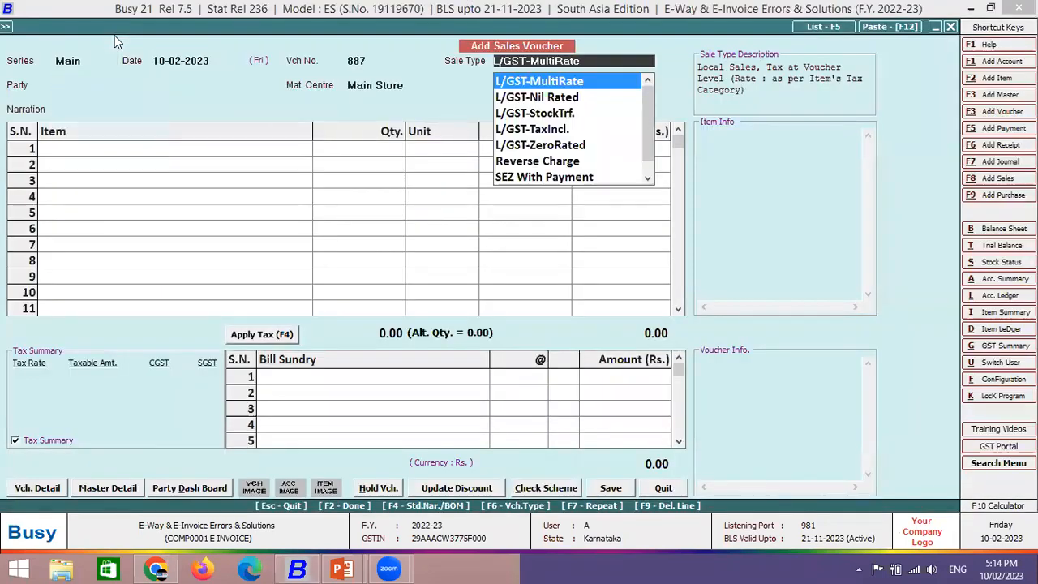
key(Return)
text(glo)
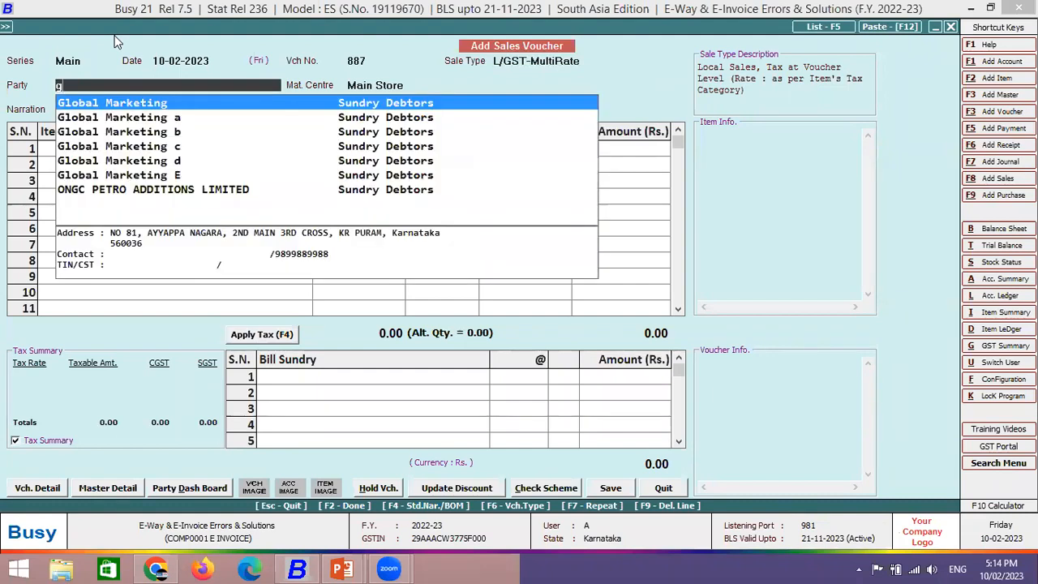
key(Return)
key(Return)
key(Return)
key(Return)
key(Return)
key(Return)
key(Return)
key(Return)
key(Return)
key(Return)
key(Return)
key(Return)
- Add 11 Bagguase Board at 1,000 each and apply CGST and SGST
key(Return)
key(Return)
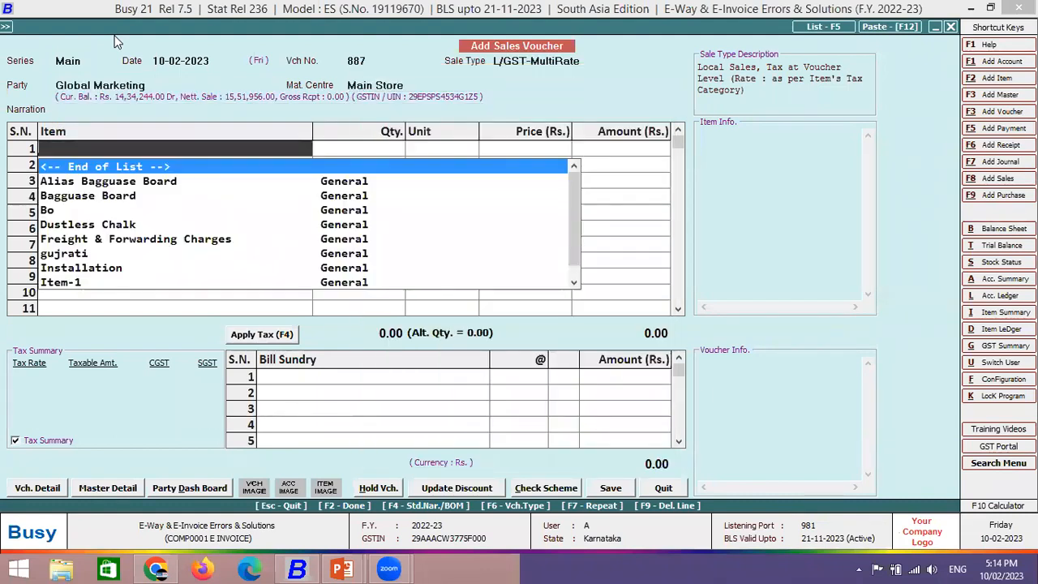
key(Down)
key(Down)
key(Return)
text(11)
key(Return)
key(Return)
key(Return)
key(Return)
key(Return)
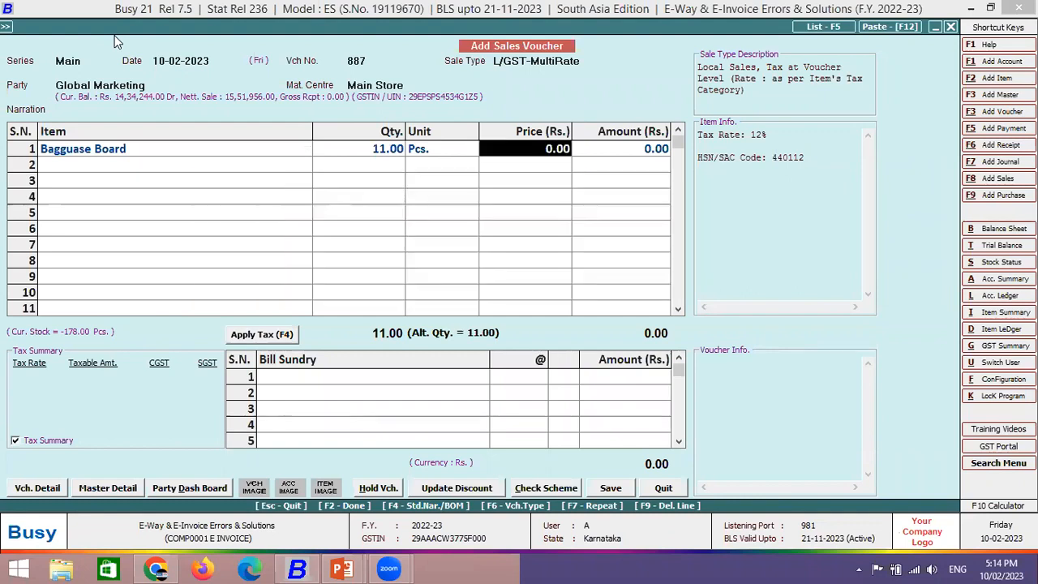
text(1000)
key(Return)
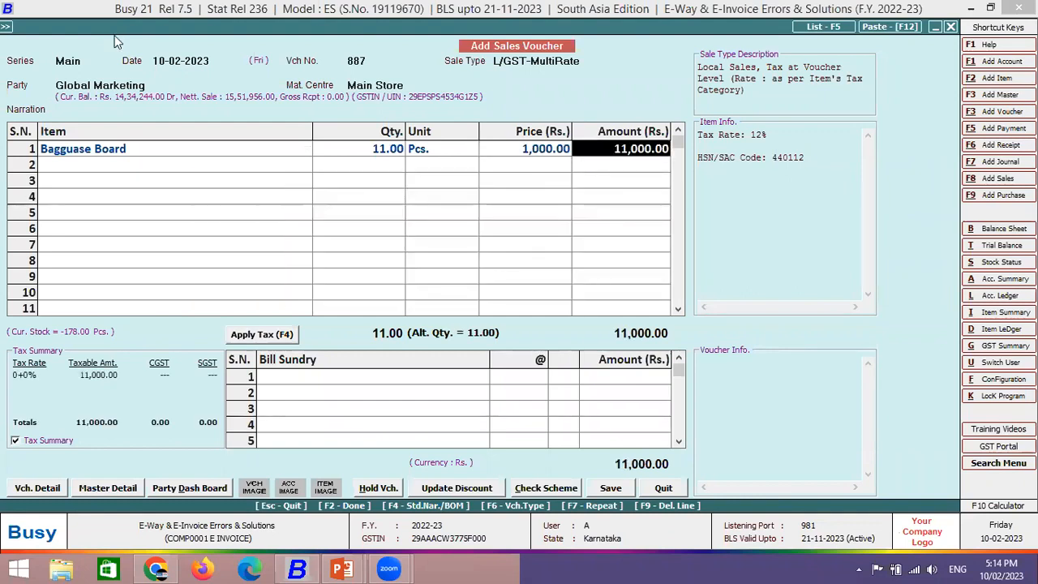
key(Return)
key(Return)
key(F4)
- Fill the transport details with no e-way bill required, and save the voucher
key(Return)
key(Return)
key(Return)
key(Return)
key(Return)
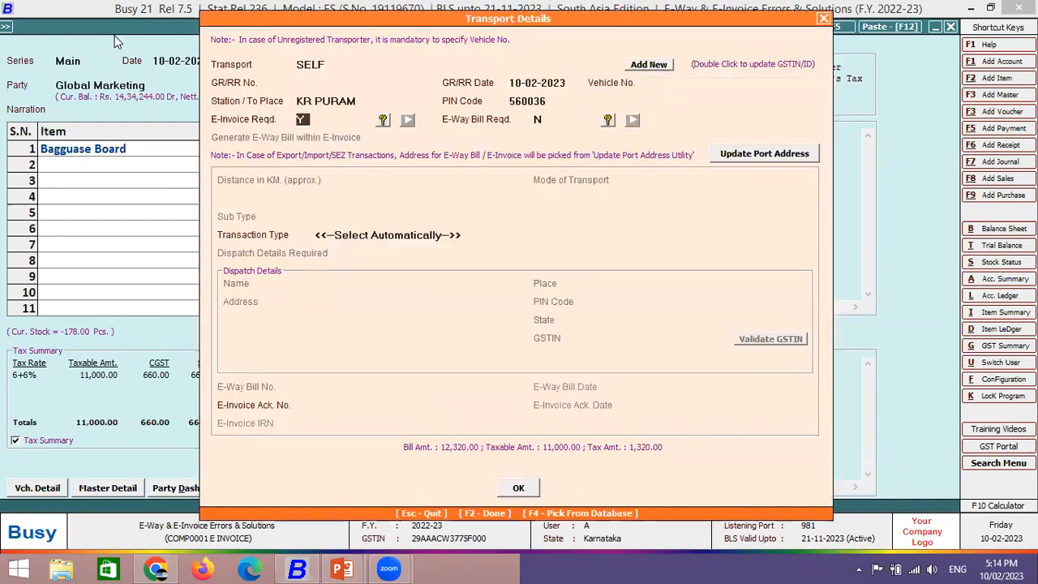
key(Return)
key(y)
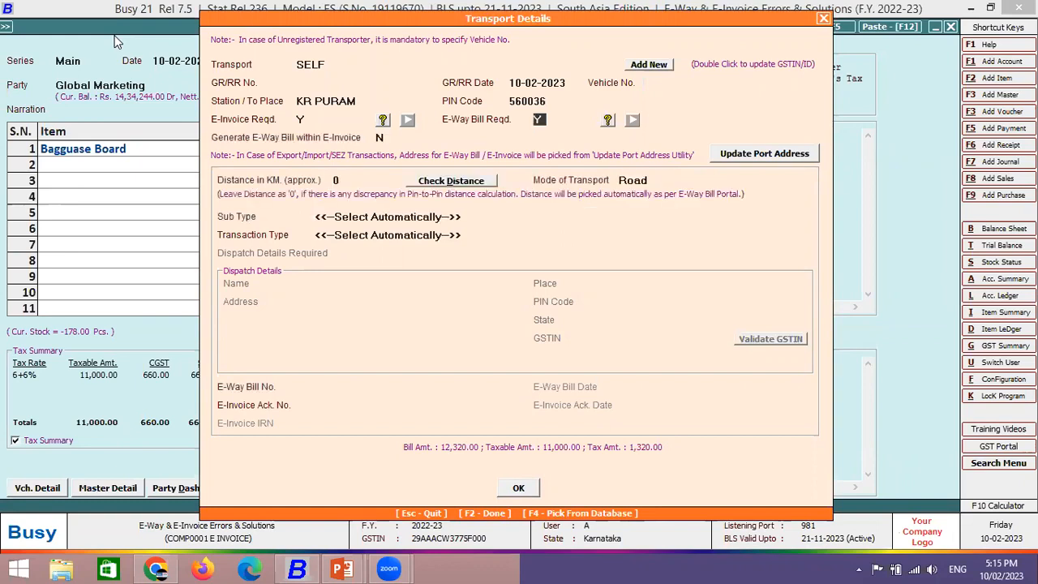
key(n)
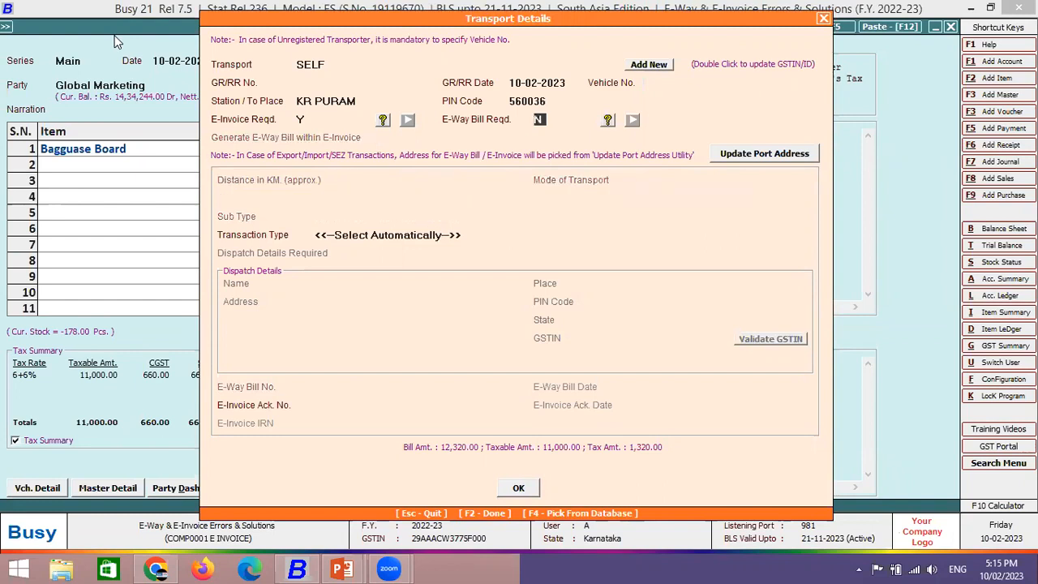
key(Return)
key(y)
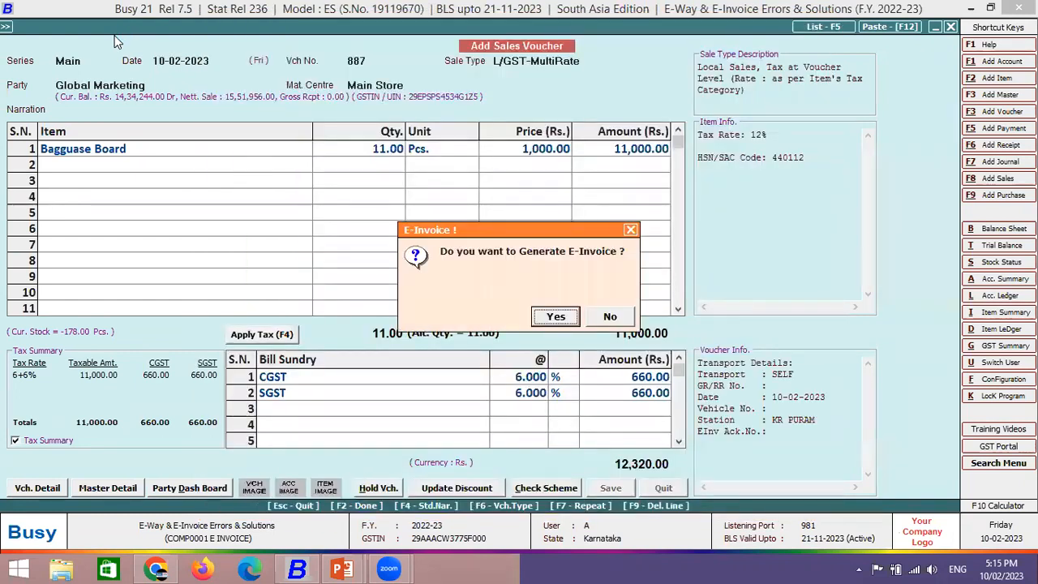
- Generate the e-invoice automatically and check the invoice for possible errors
key(y)
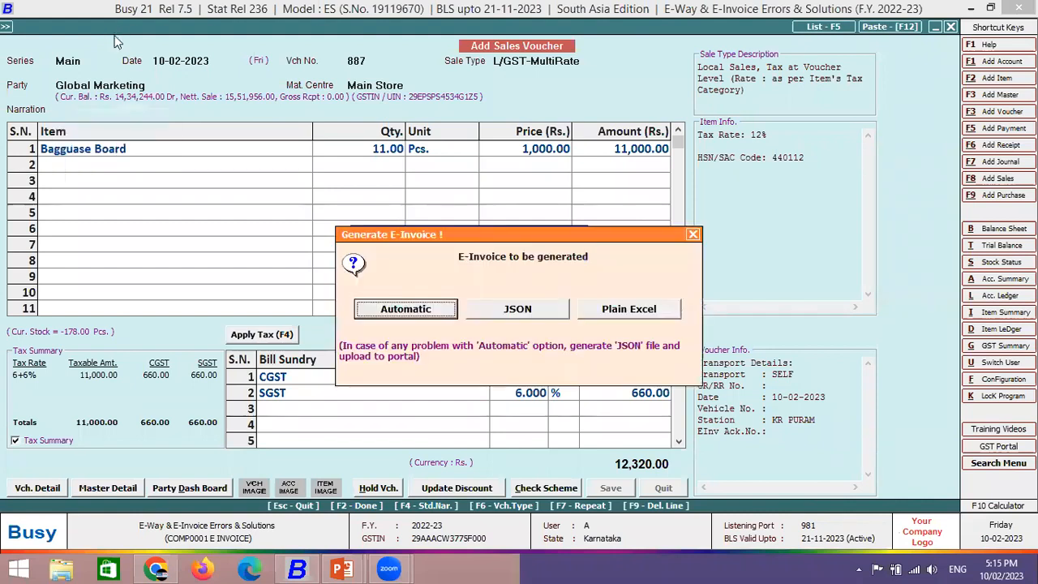
key(Return)
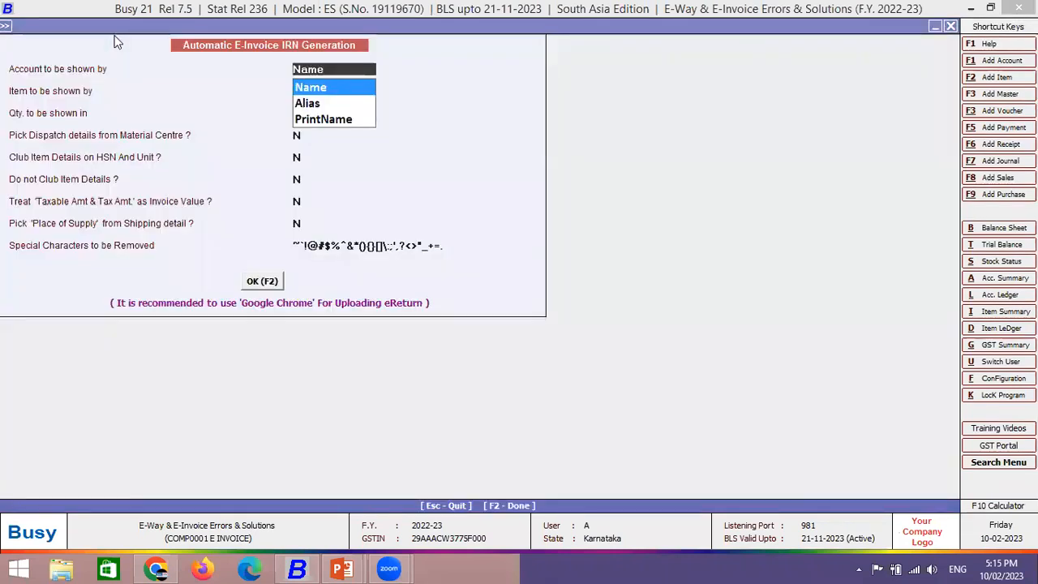
key(F2)
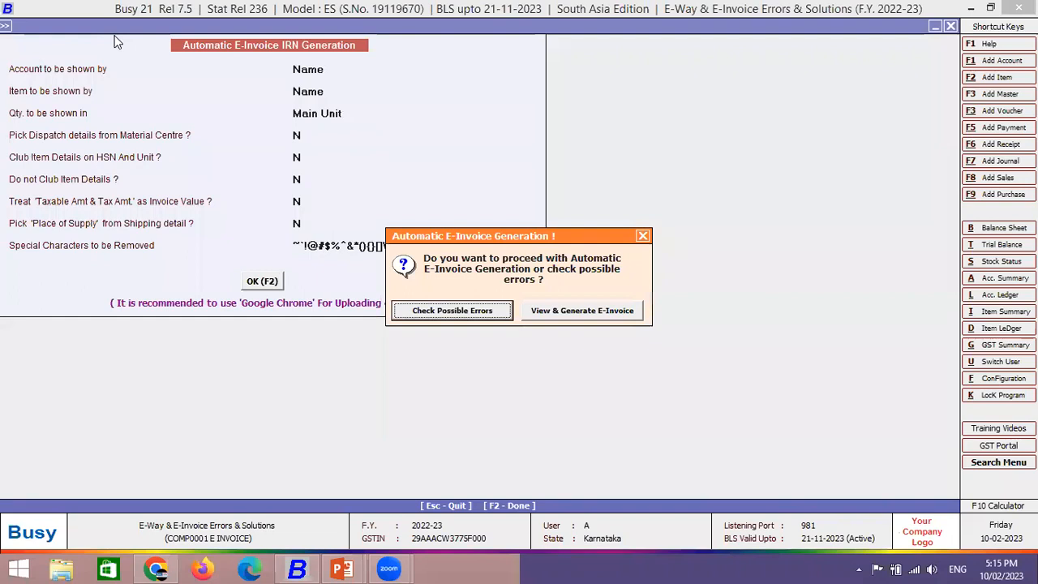
key(Return)
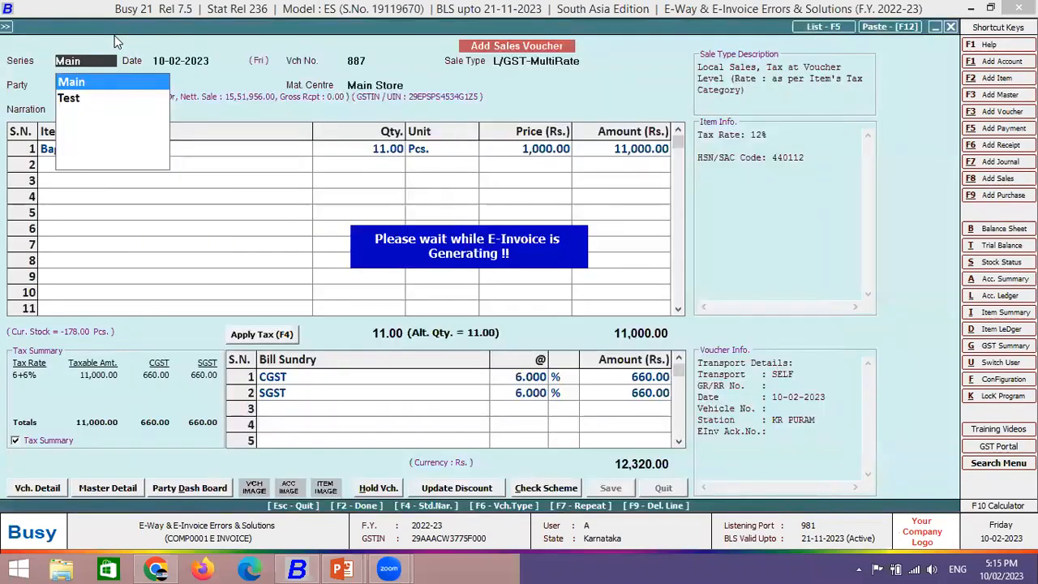
- Decline printing the e-invoice and sales invoice, and skip sending a notification
key(Right)
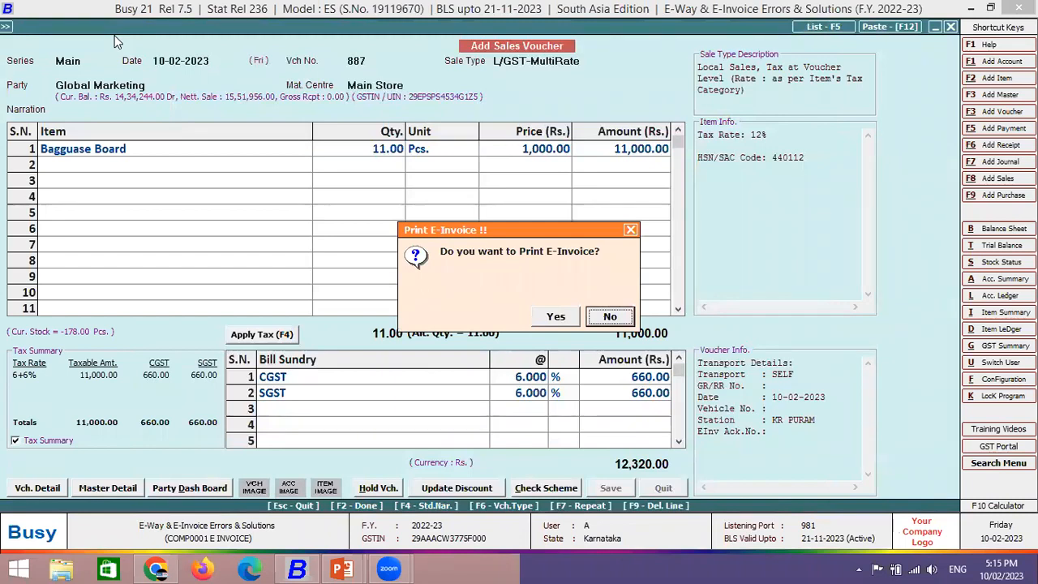
key(Return)
key(Right)
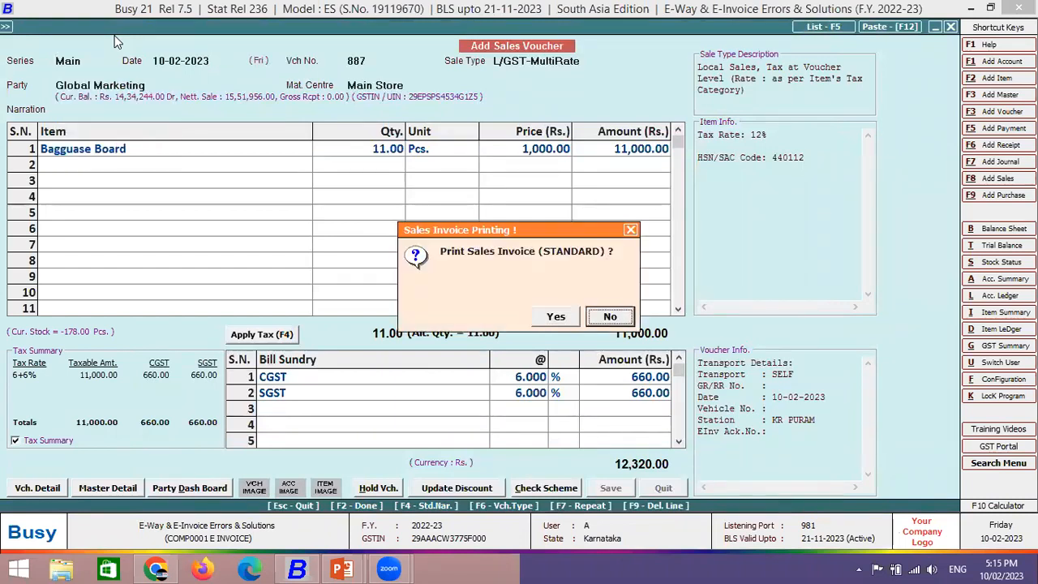
key(Return)
key(Right)
key(Return)
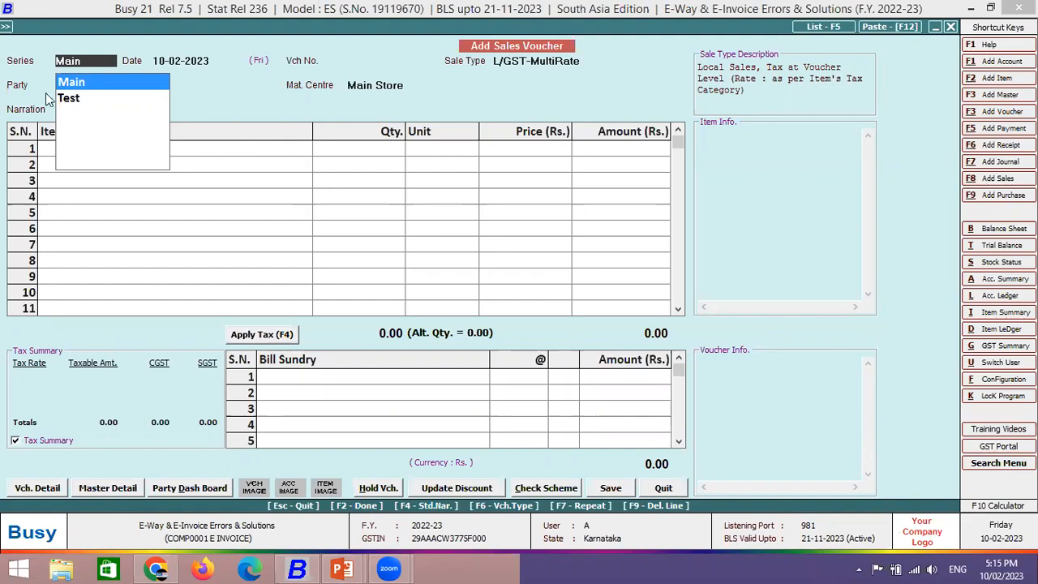
- Start voucher 888 in the Main series dated 10-02-2023 for party Global Marketing
click(72, 83)
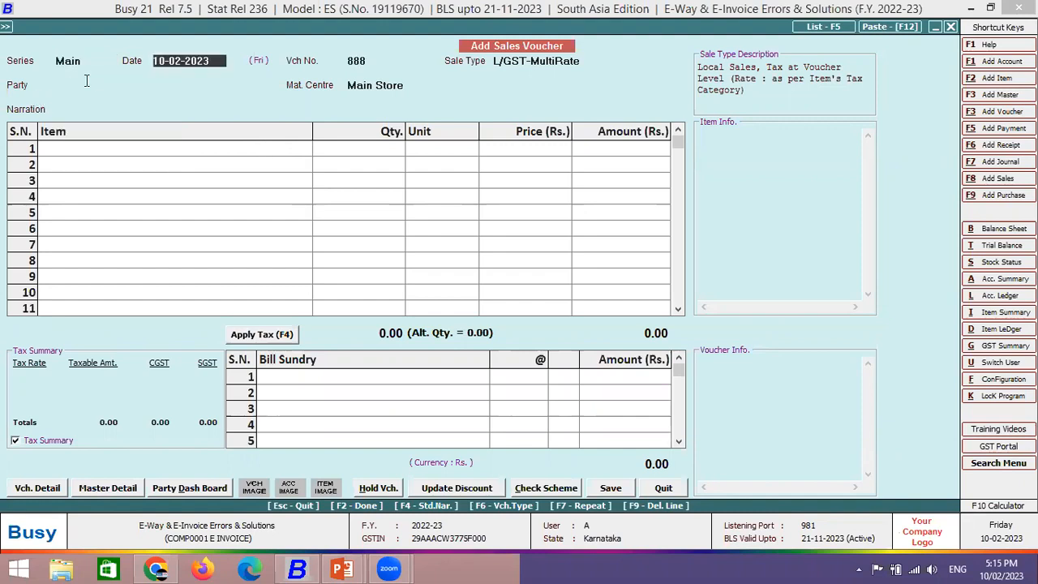
key(Return)
key(Return)
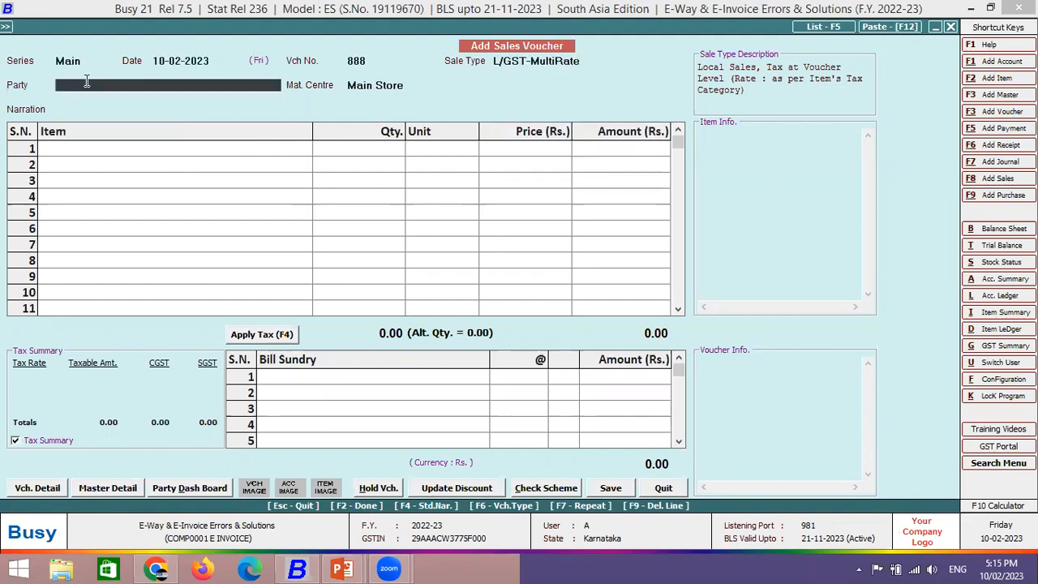
text(glo)
key(Return)
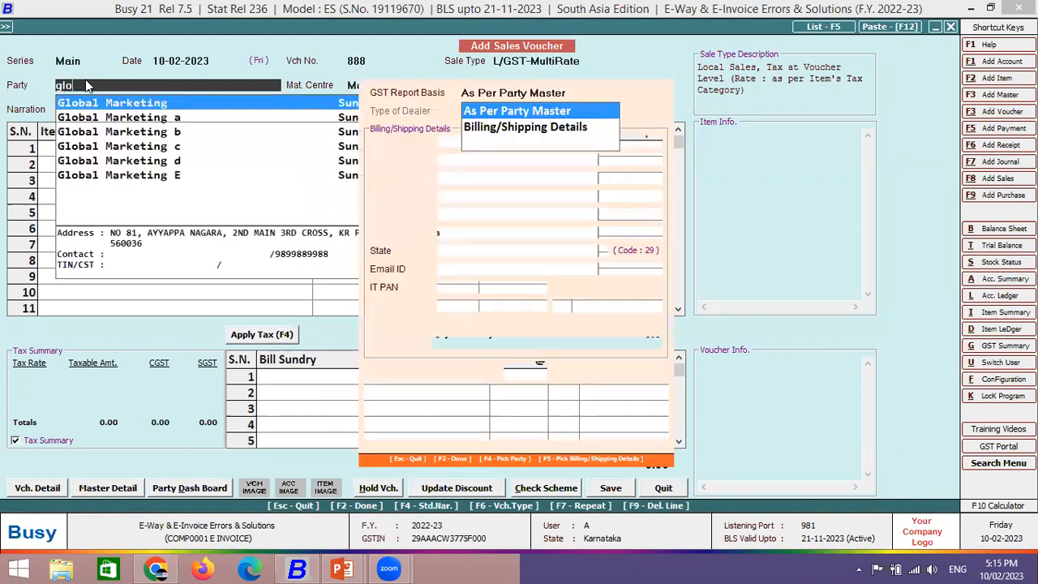
- Choose item SA, reviewing and saving its item master
key(Return)
text(s)
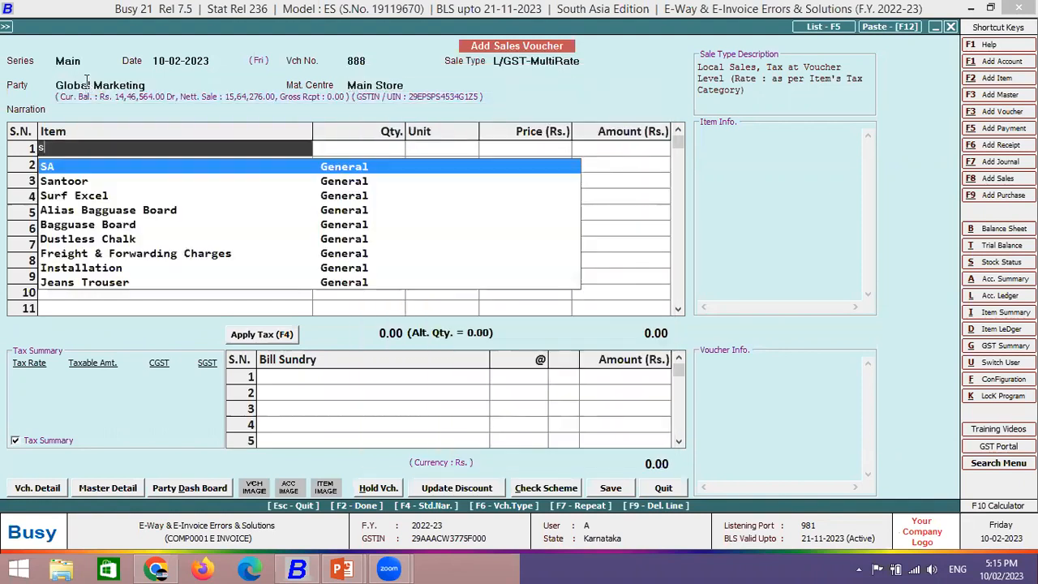
key(Return)
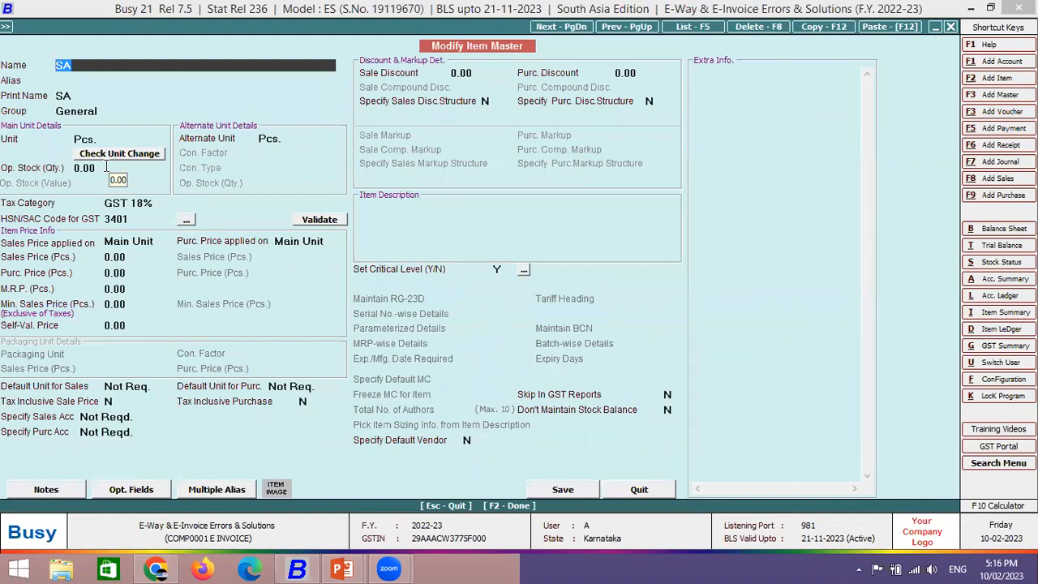
key(Return)
key(Return)
key(Return)
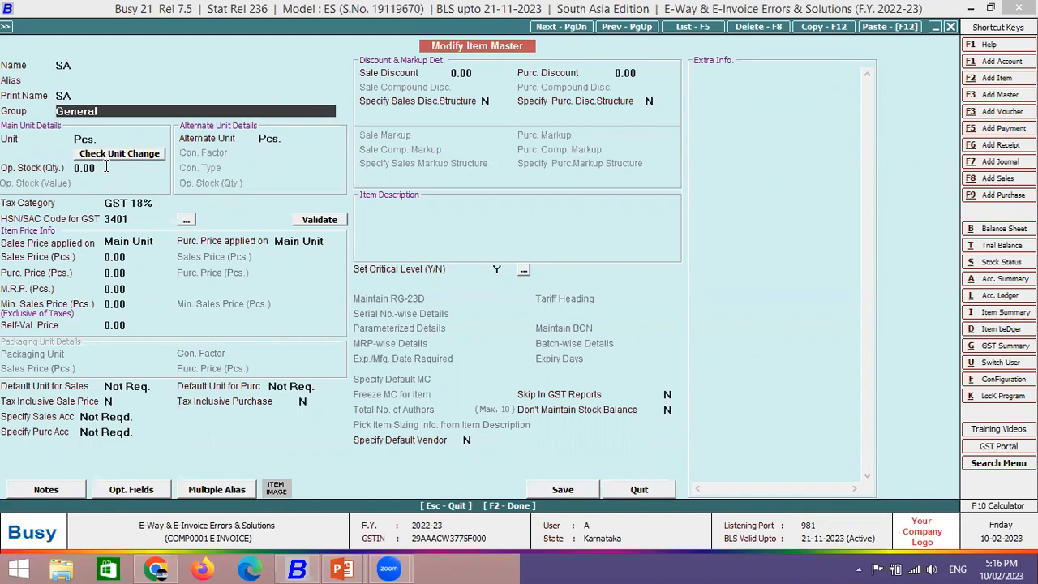
key(Up)
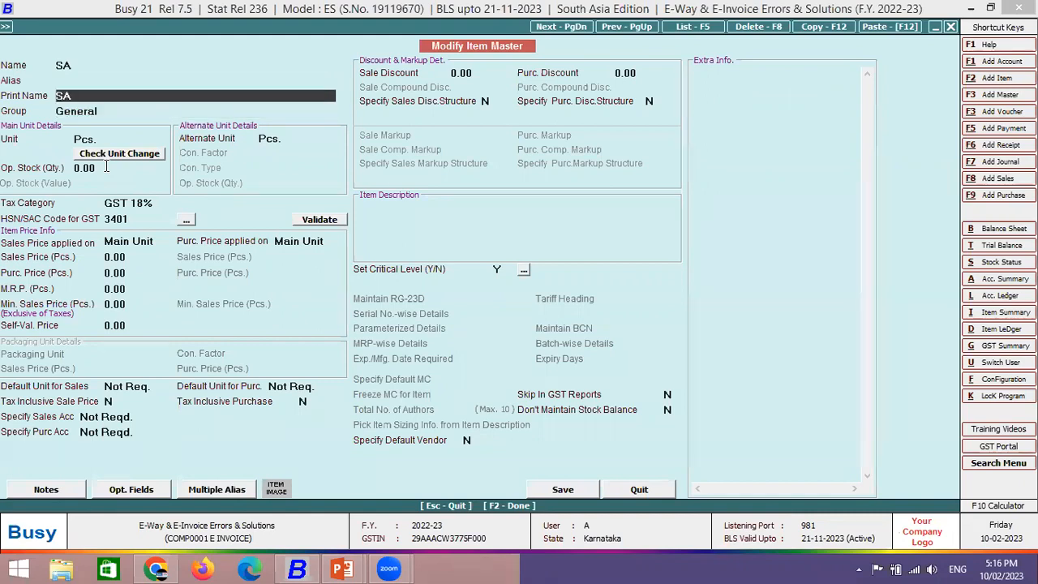
key(F2)
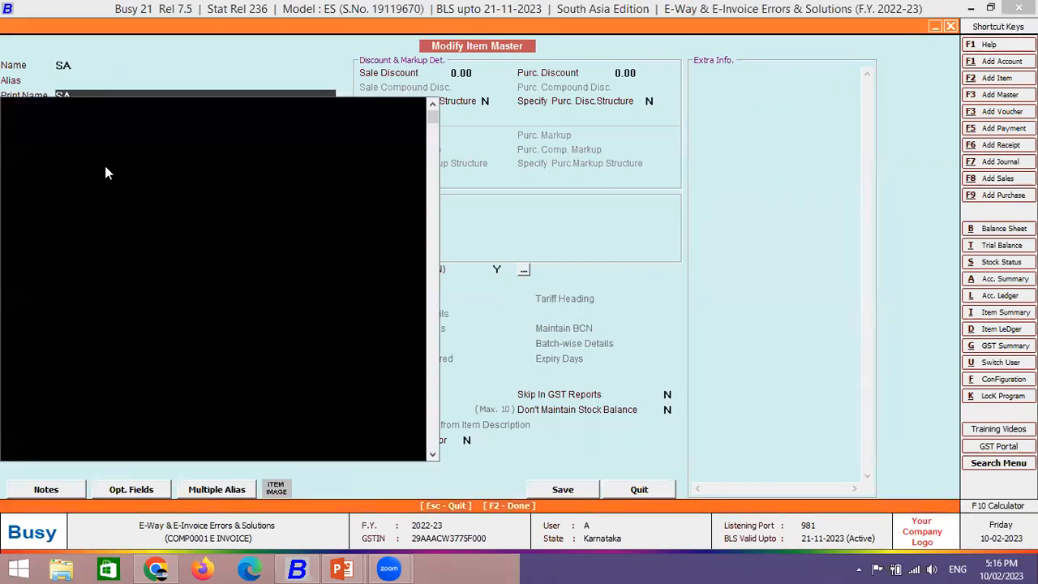
key(Return)
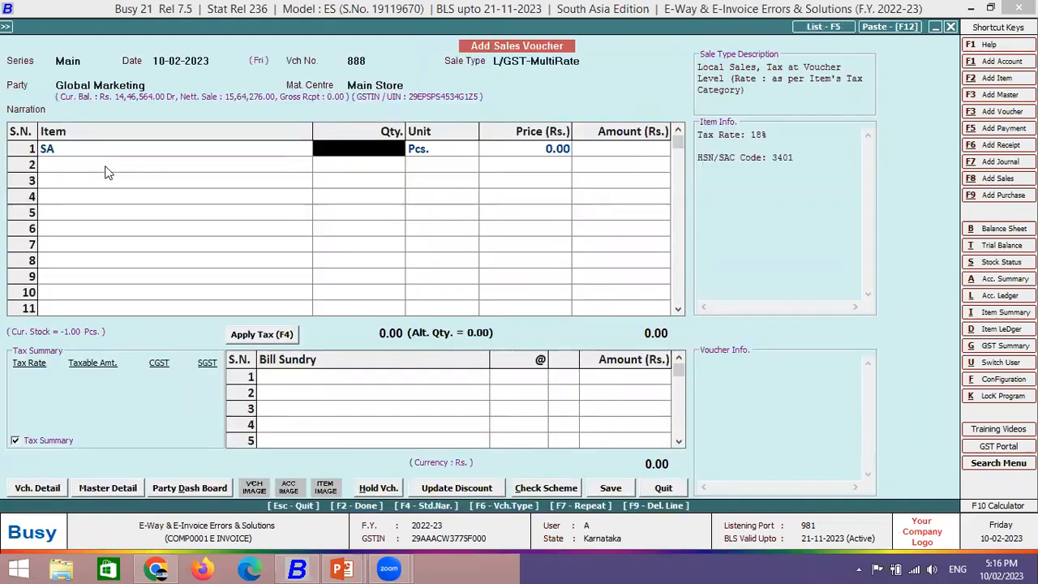
- Enter quantity 1,000 and price 100 per piece for SA
text(1000)
key(Return)
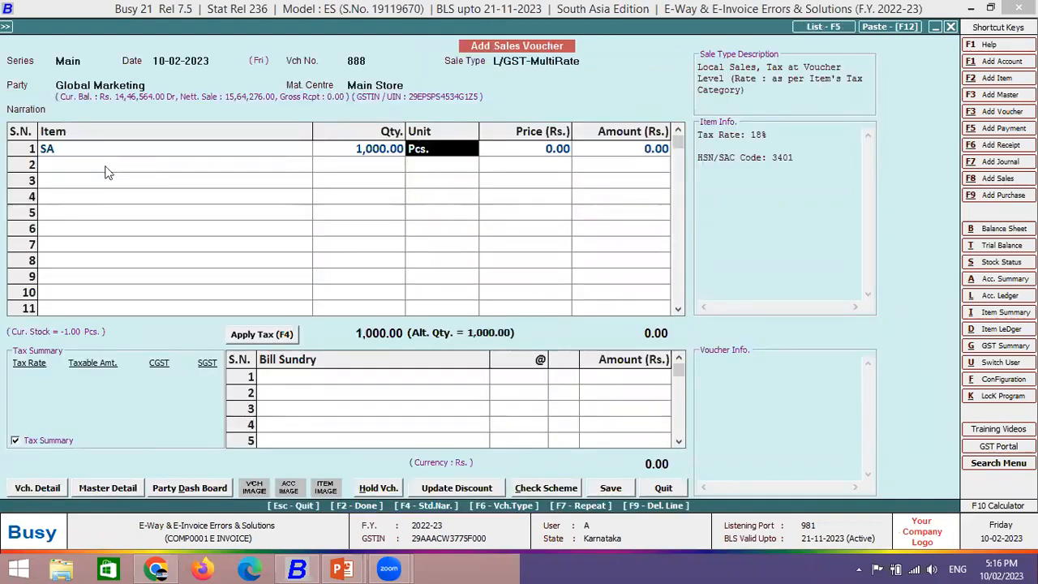
key(Return)
text(100)
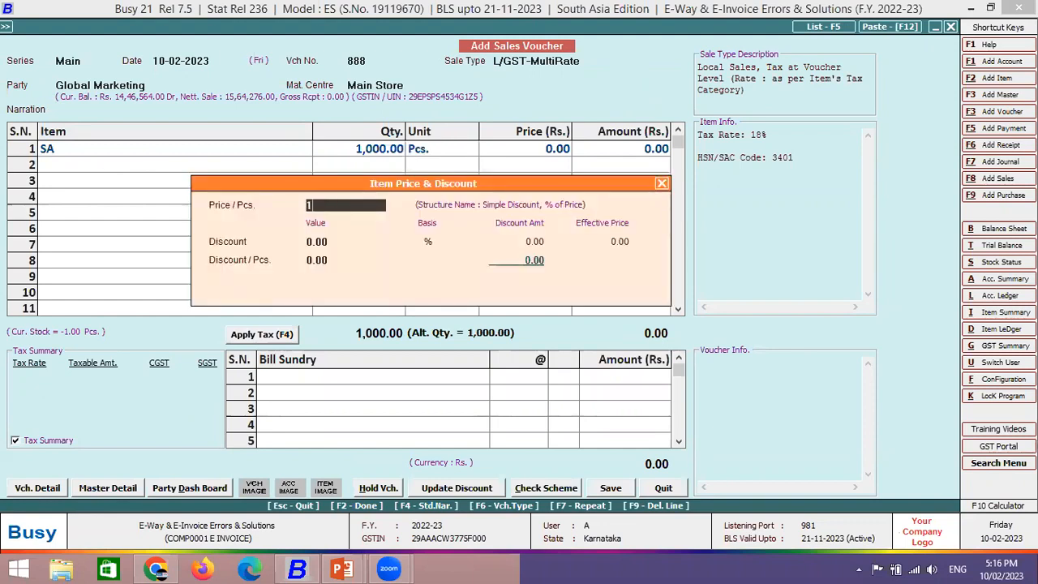
key(Return)
key(Return)
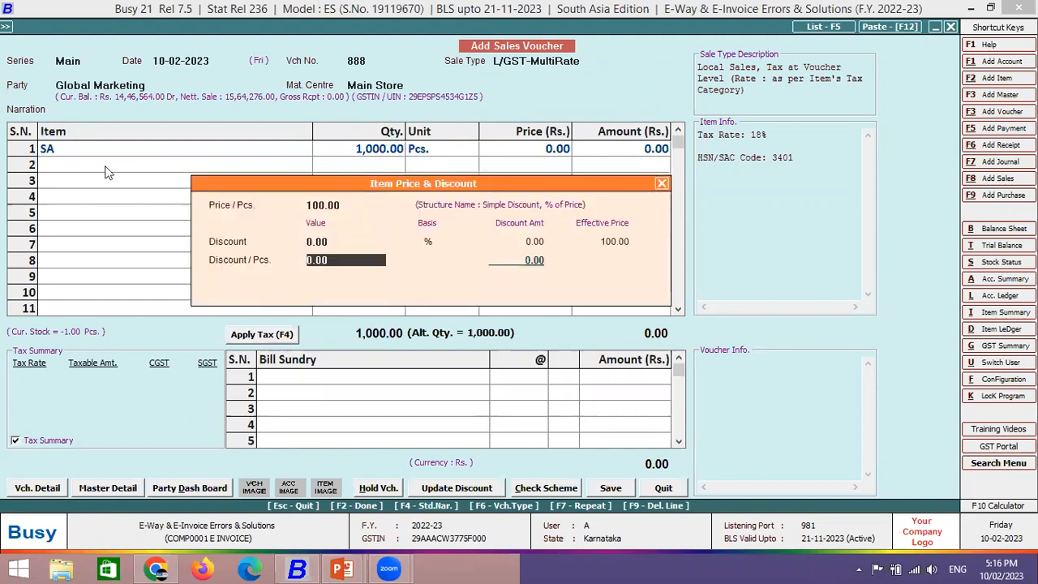
key(Return)
- Apply the taxes, set transport SELF with E-Way Bill Reqd. N, and save voucher 888
key(F4)
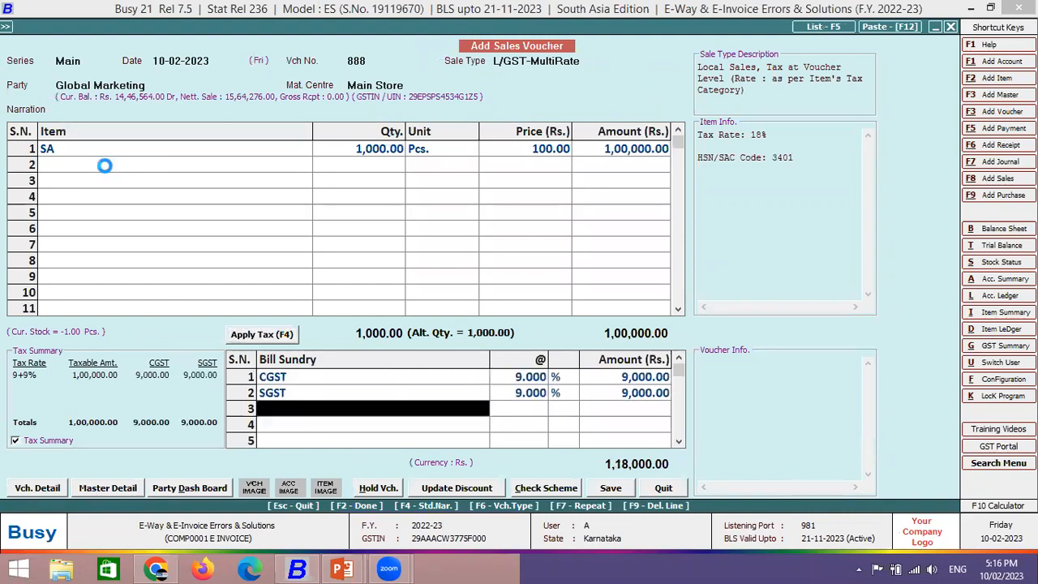
key(F2)
key(Return)
key(Return)
key(Return)
key(Return)
key(Return)
key(Return)
key(Return)
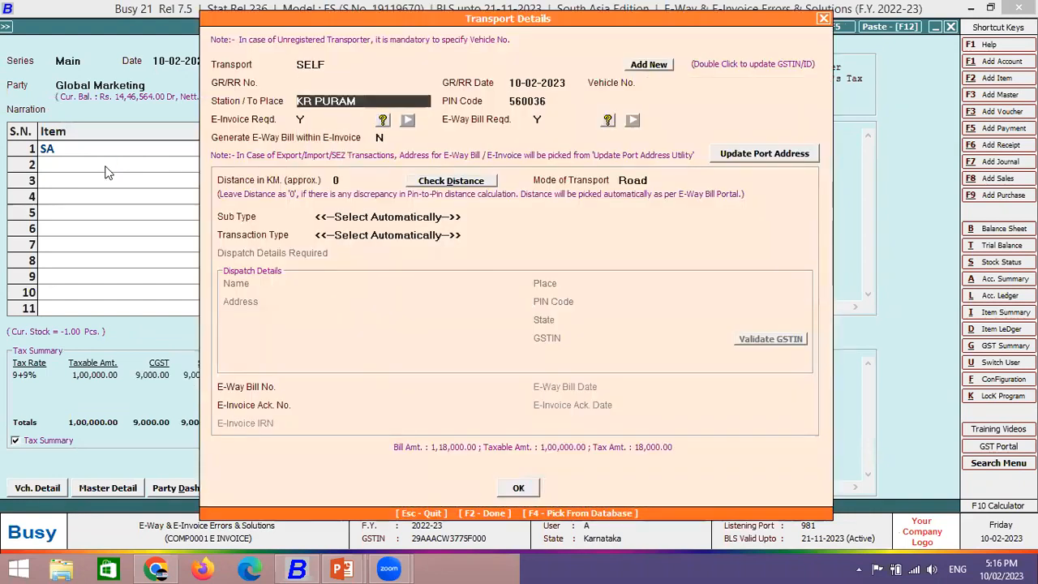
text(N)
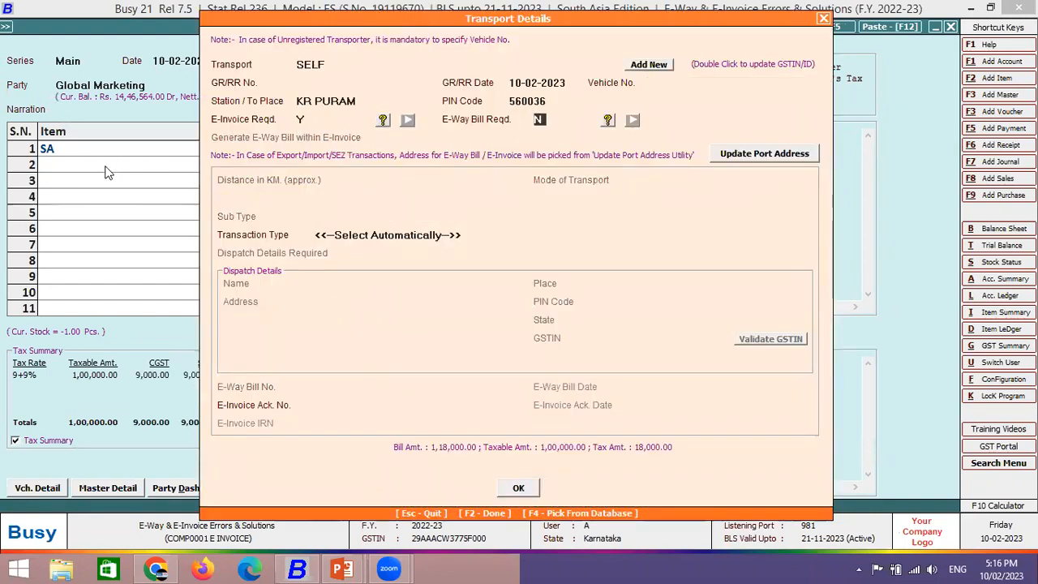
key(F2)
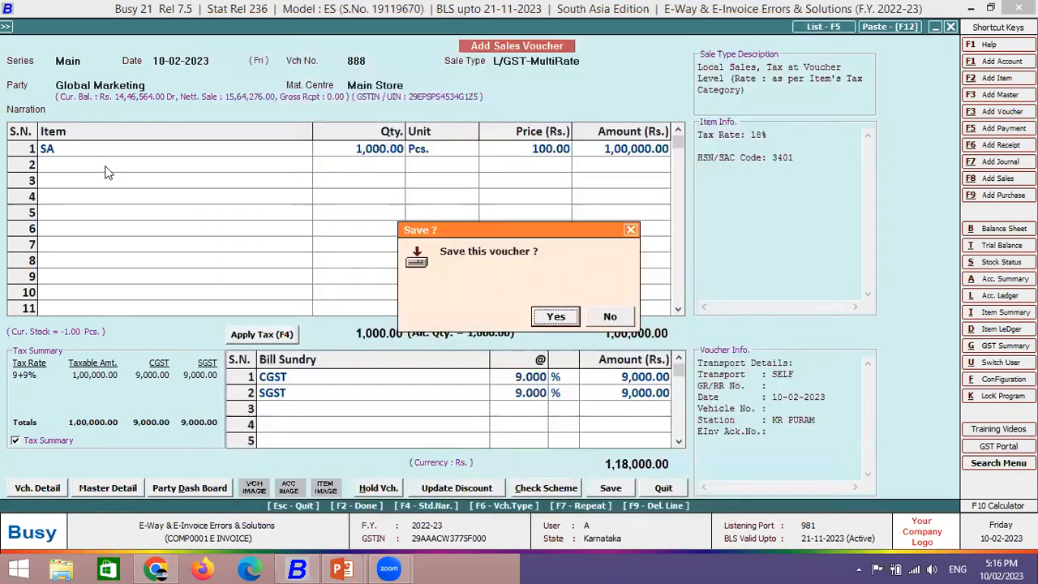
key(Return)
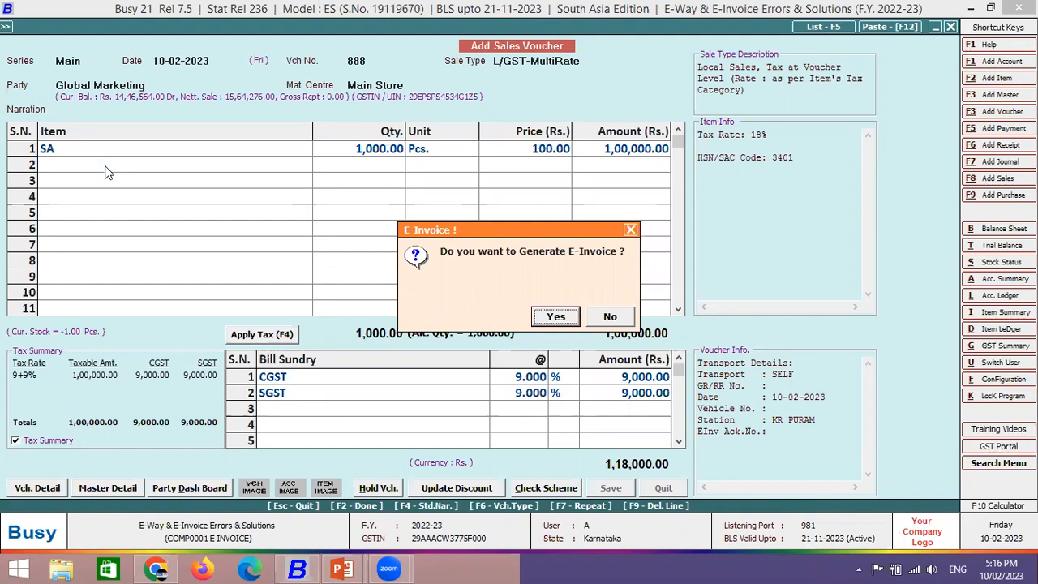
- Generate the e-invoice via Check Possible Errors and View & Generate, then show the Error slide
key(Return)
key(Return)
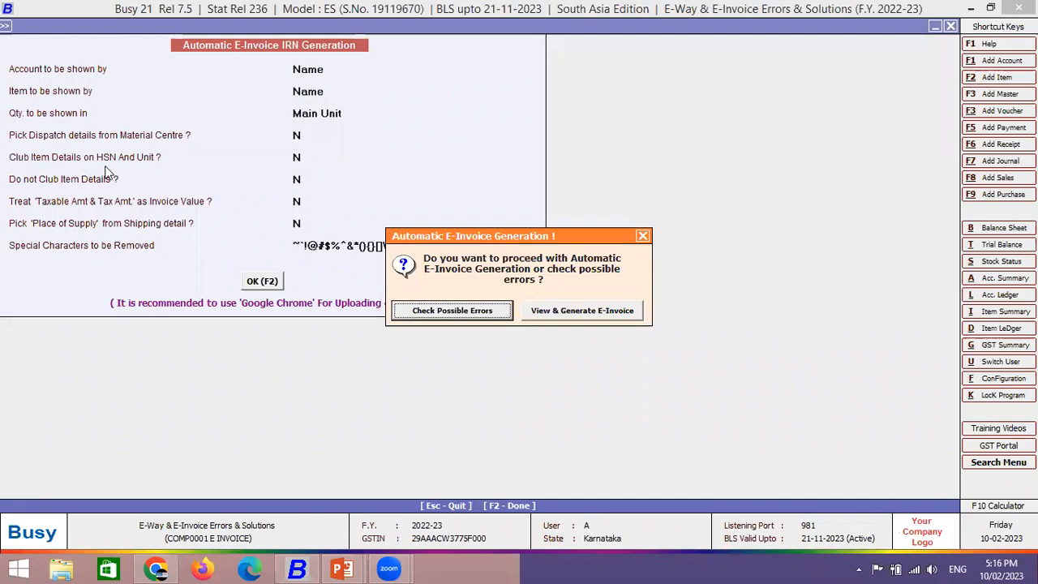
key(Return)
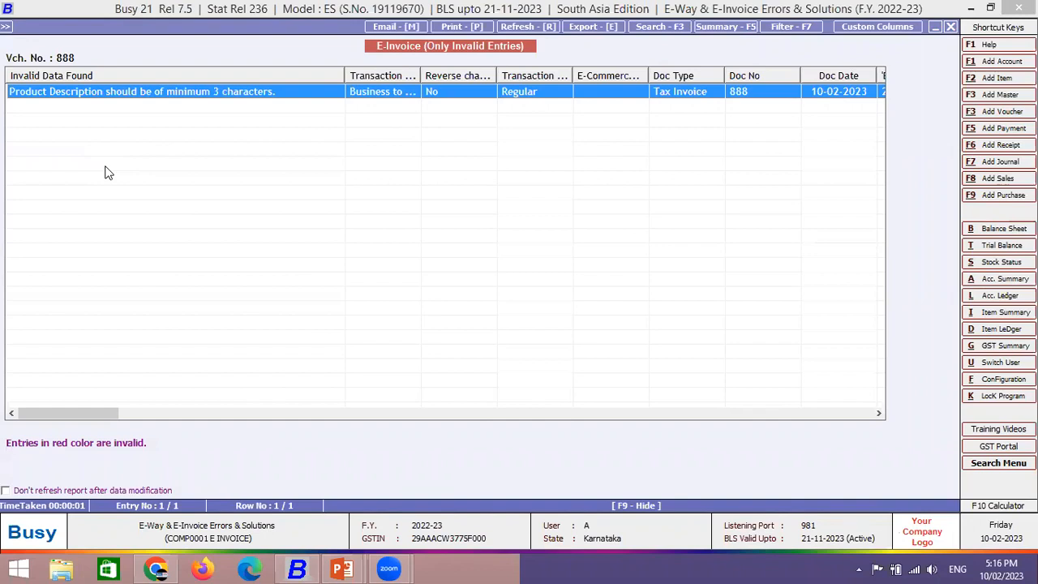
key(Escape)
key(Right)
key(Return)
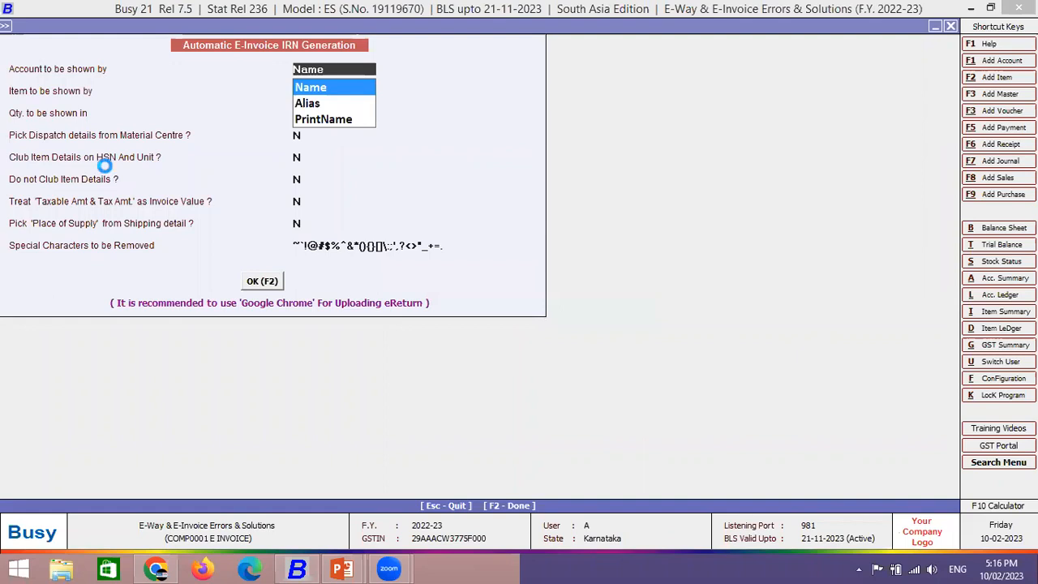
key(Return)
key(Return)
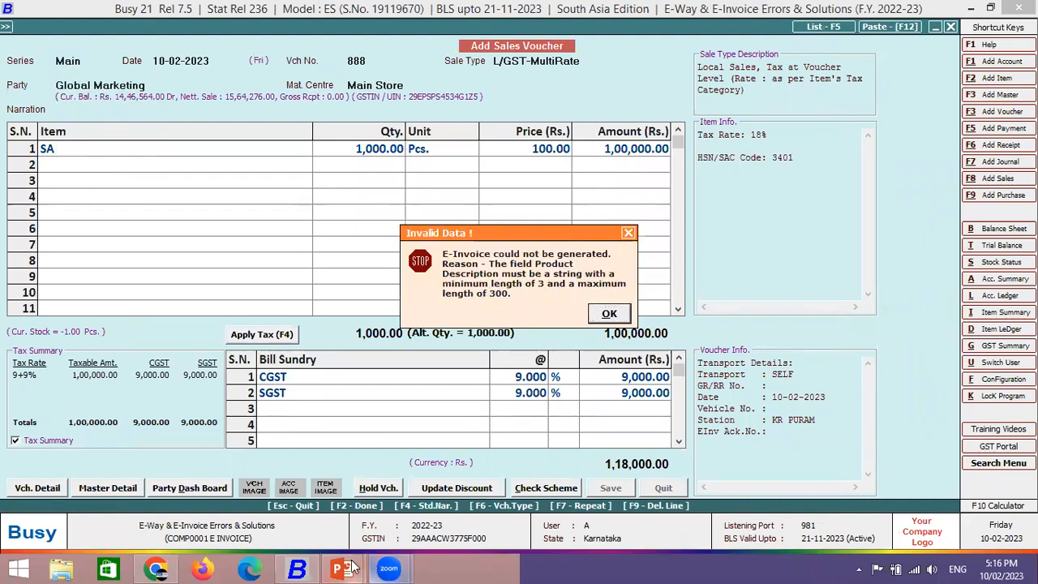
mouse_move(350, 568)
click(410, 486)
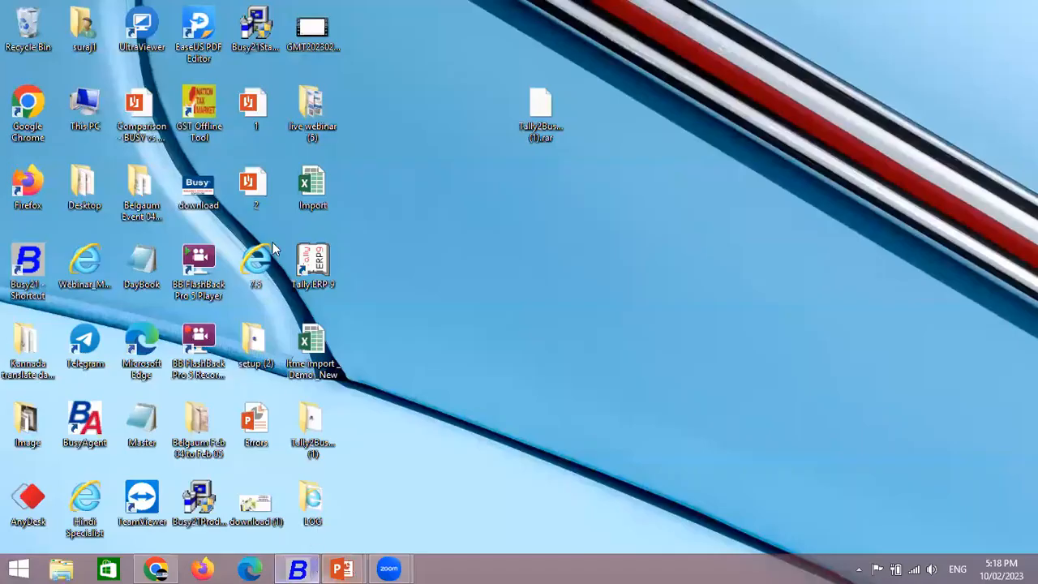
- Dismiss the e-invoice error, leave the voucher, and open the company details for modification
click(296, 569)
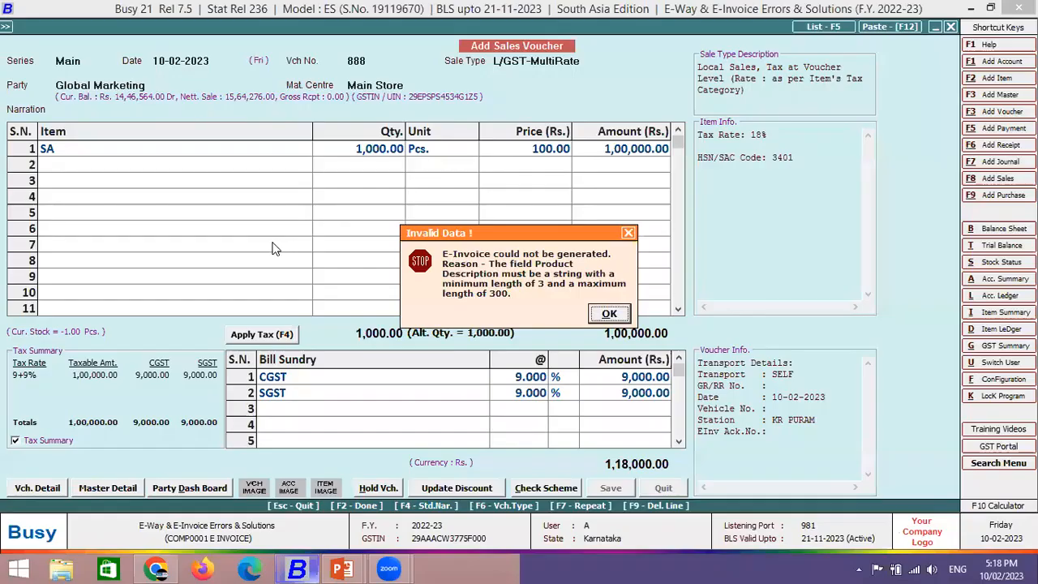
key(Return)
key(Escape)
key(Left)
key(Left)
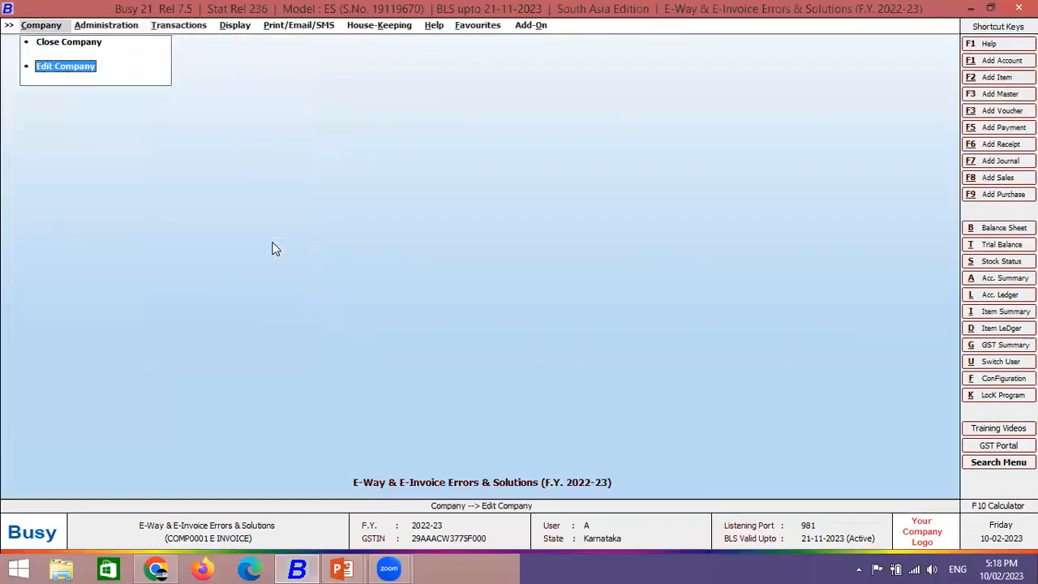
key(Return)
key(Return)
key(Return)
key(Return)
key(Return)
key(Return)
key(Return)
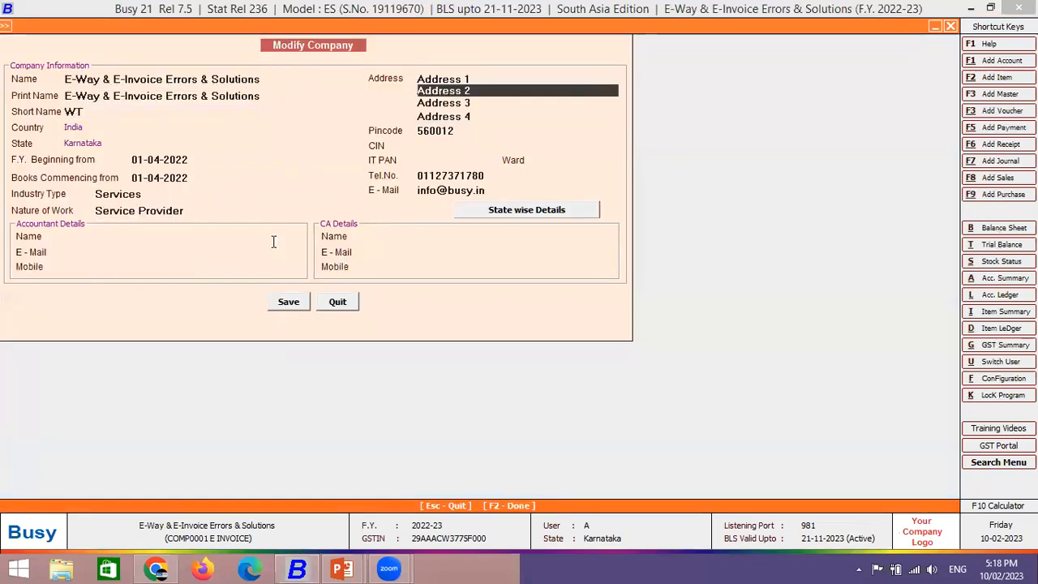
- Clear the company's Address 1 to Address 4 lines
key(Delete)
key(Delete)
key(Delete)
key(Delete)
key(Delete)
key(Delete)
key(Delete)
key(Delete)
key(Delete)
key(Return)
key(Delete)
key(Delete)
key(Delete)
key(Delete)
key(Delete)
key(Delete)
key(Delete)
key(Delete)
key(Delete)
key(Return)
key(Delete)
key(Delete)
key(Delete)
key(Delete)
key(Delete)
key(Delete)
key(Delete)
key(Delete)
key(Delete)
key(Up)
key(Up)
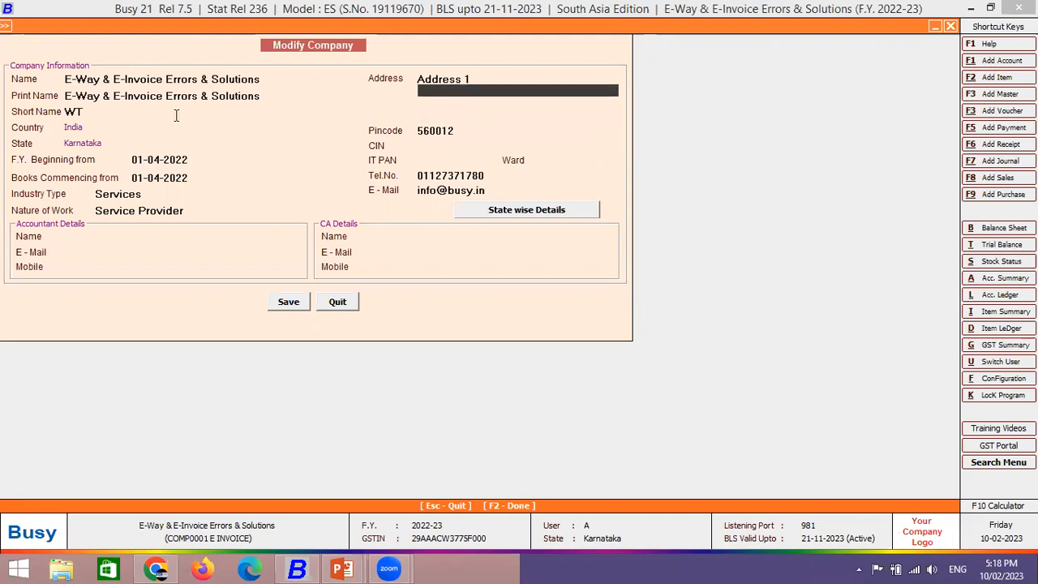
key(Up)
key(Delete)
key(Delete)
key(Delete)
key(Delete)
key(Delete)
key(Delete)
key(Delete)
key(Delete)
key(Delete)
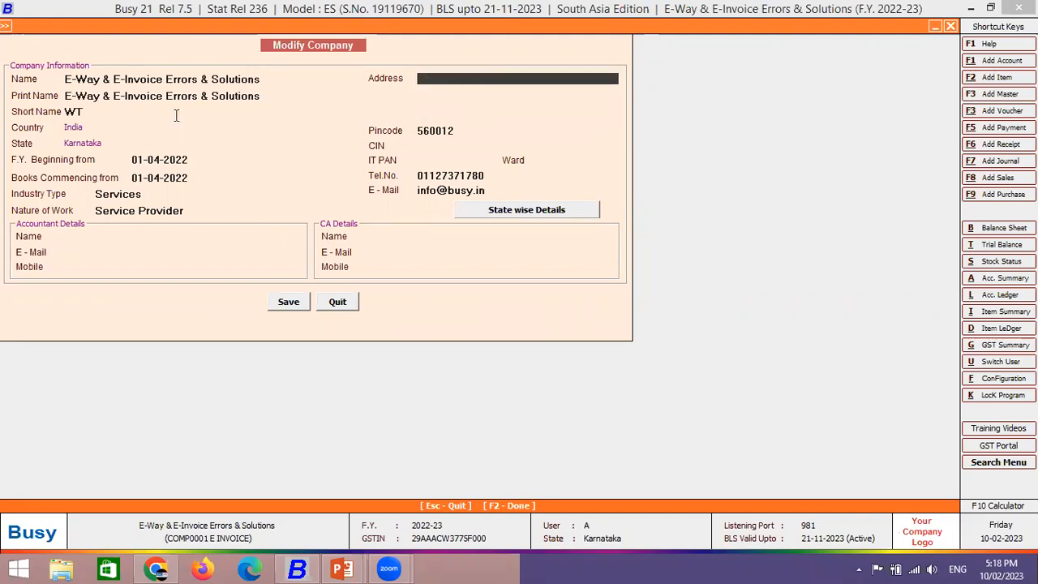
key(Return)
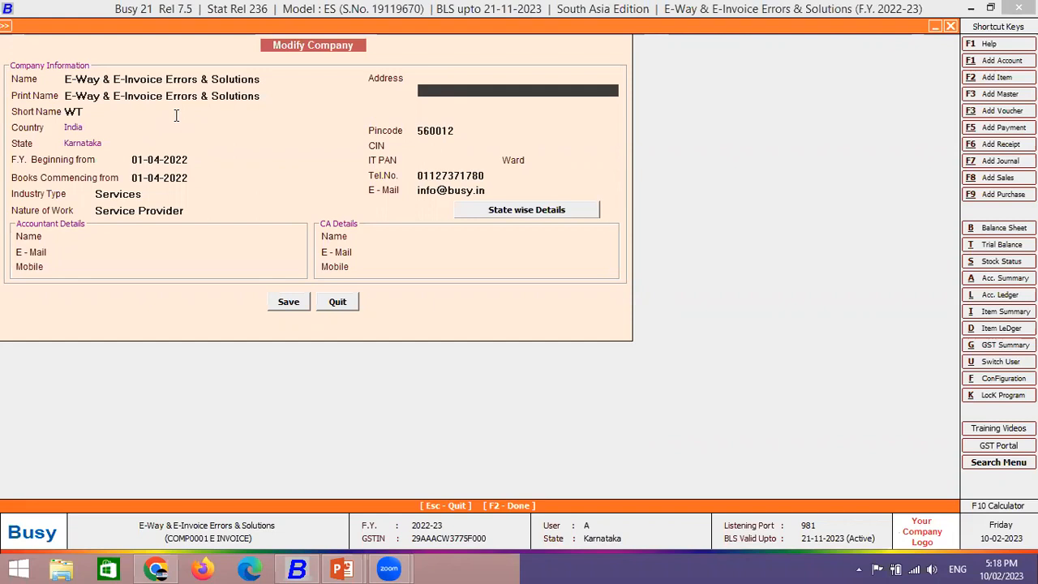
- Save the company details and update the standard printing formats
key(F2)
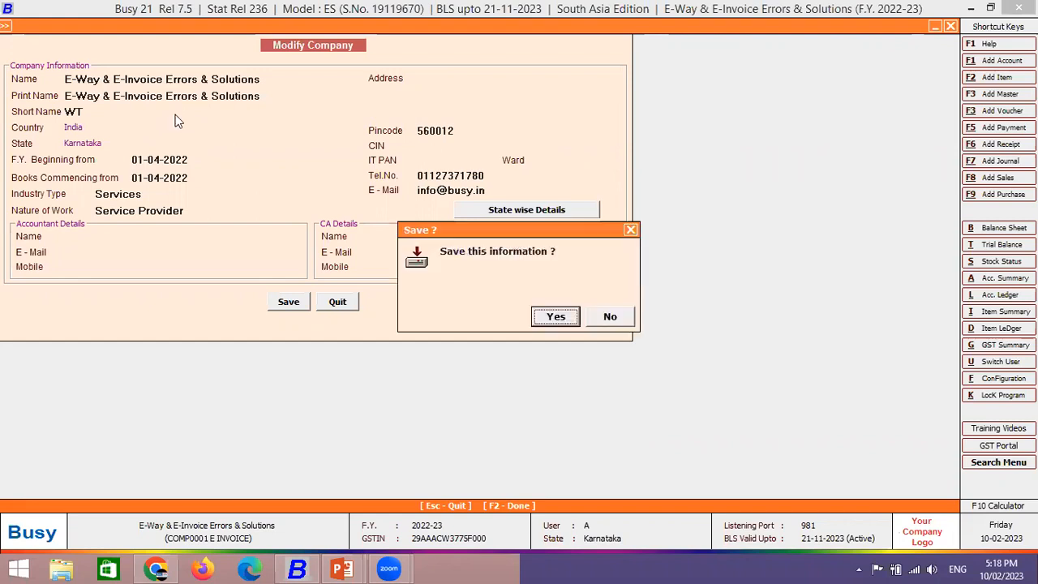
key(Return)
key(Left)
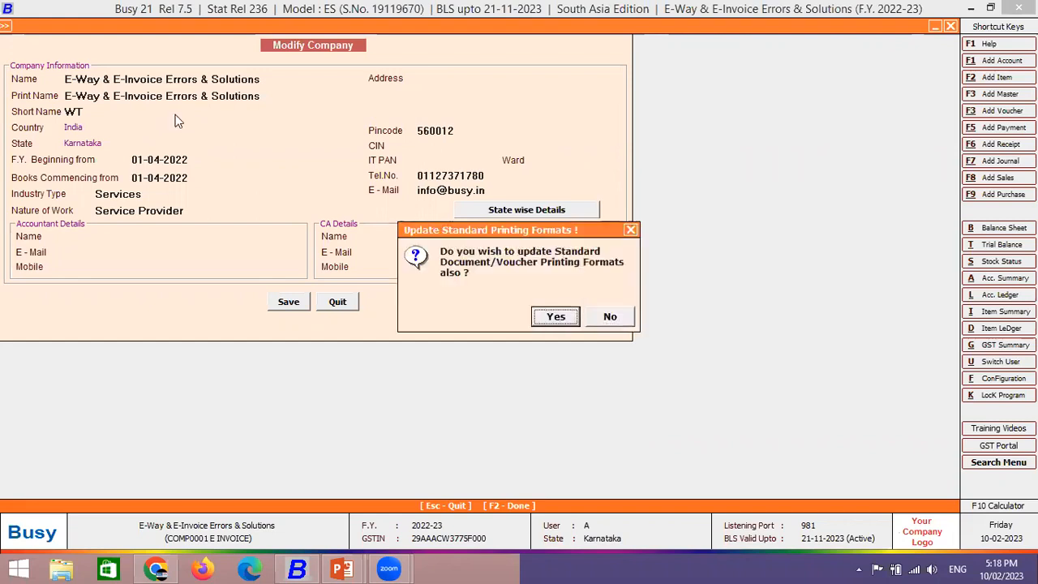
key(Return)
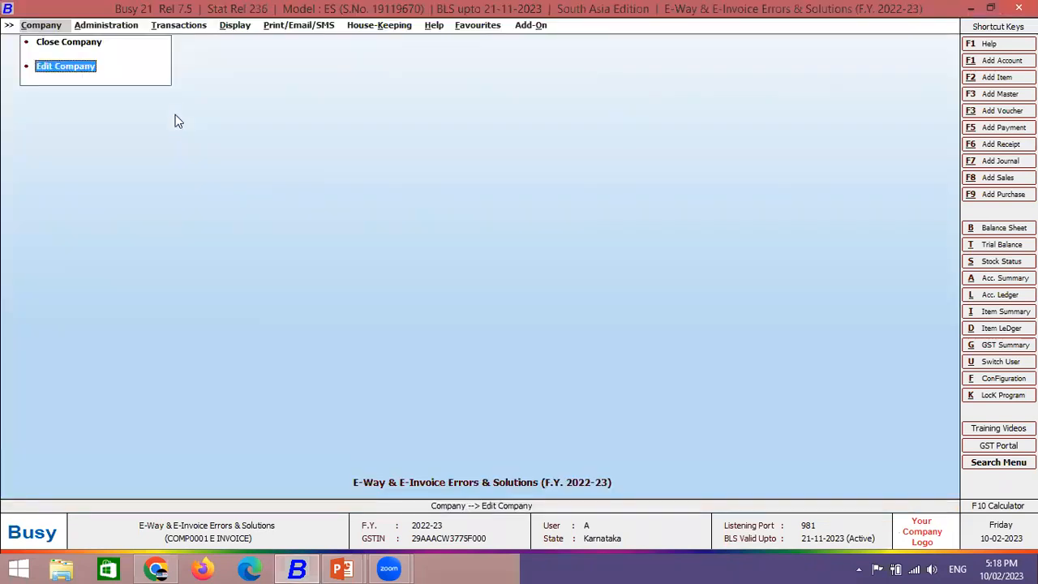
key(Right)
key(Right)
key(Return)
key(Return)
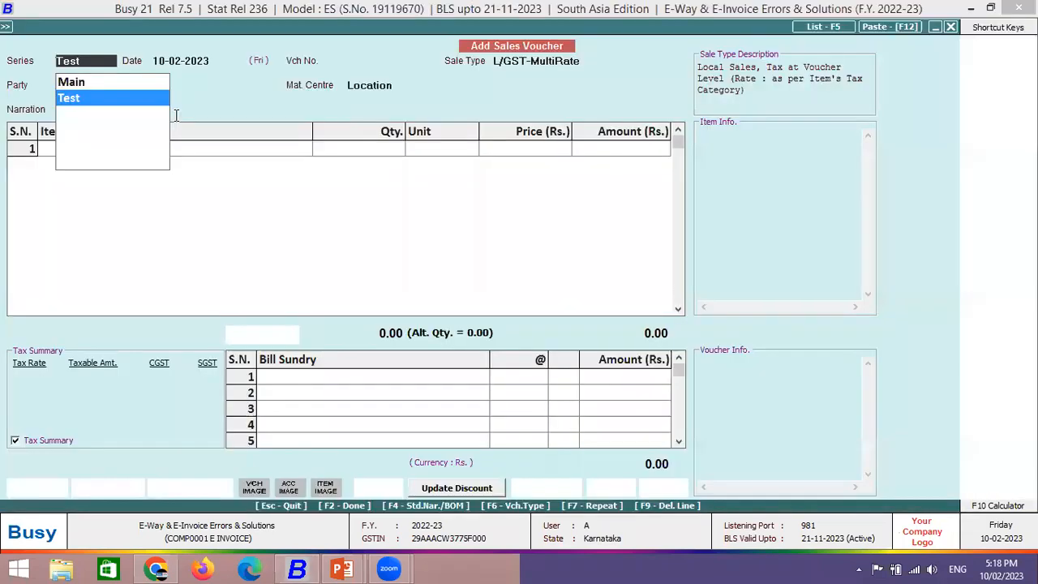
- Start voucher 889 for Global Marketing with 1 Bagguase Board at 1,000
key(Return)
key(Return)
key(Return)
key(Return)
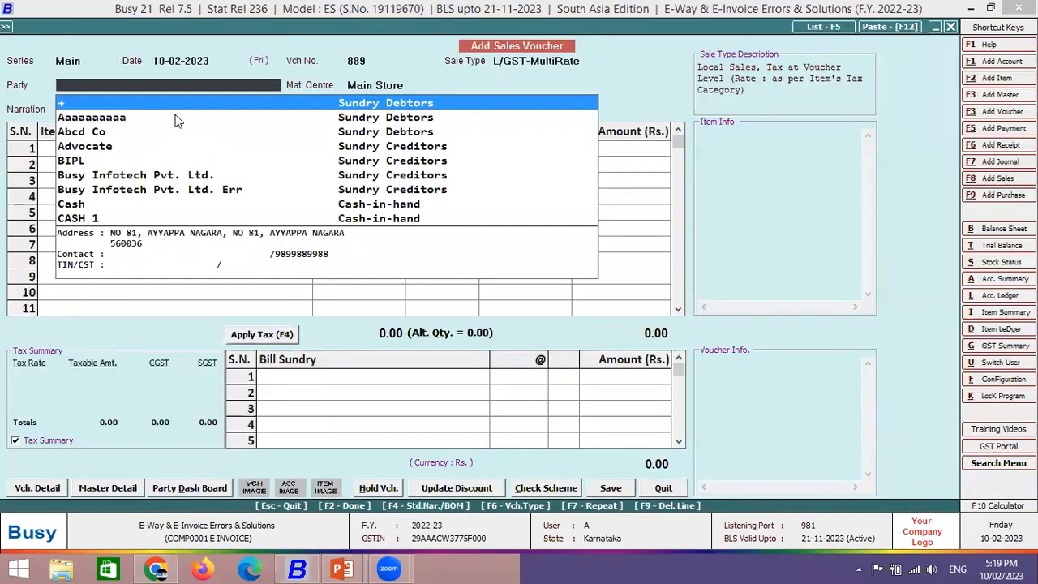
text(glo)
key(Return)
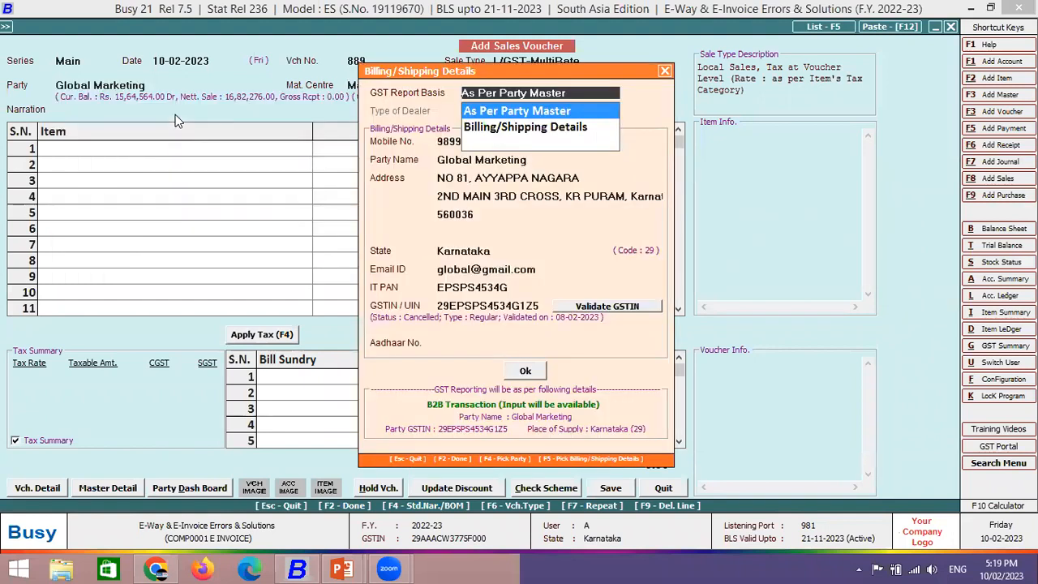
key(Return)
key(Return)
key(Down)
key(Down)
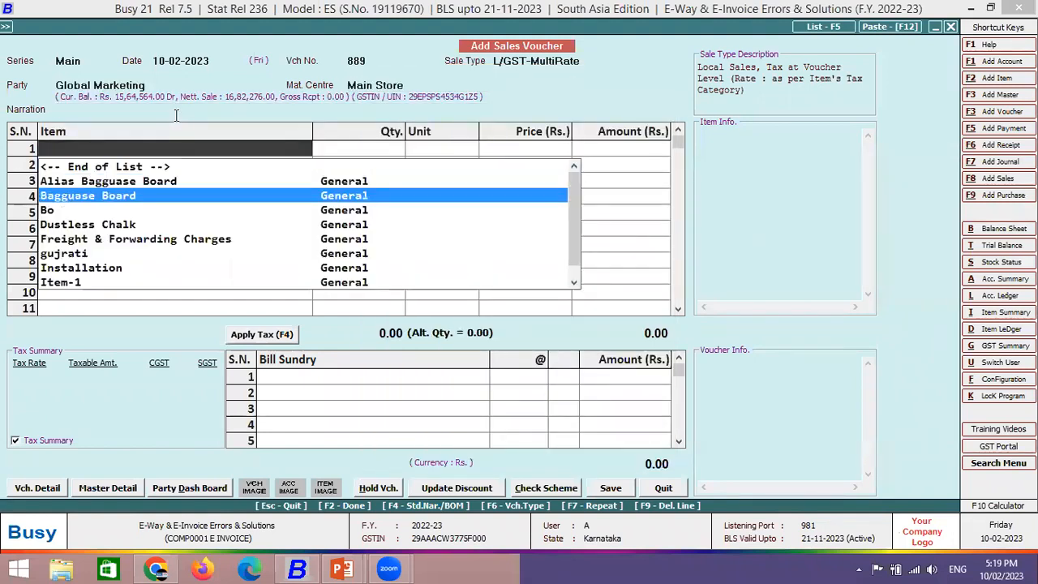
key(Return)
text(1)
key(Return)
key(Return)
text(1000)
key(Return)
key(Return)
- Apply CGST and SGST, save the voucher, and generate its e-invoice automatically
key(Return)
key(F4)
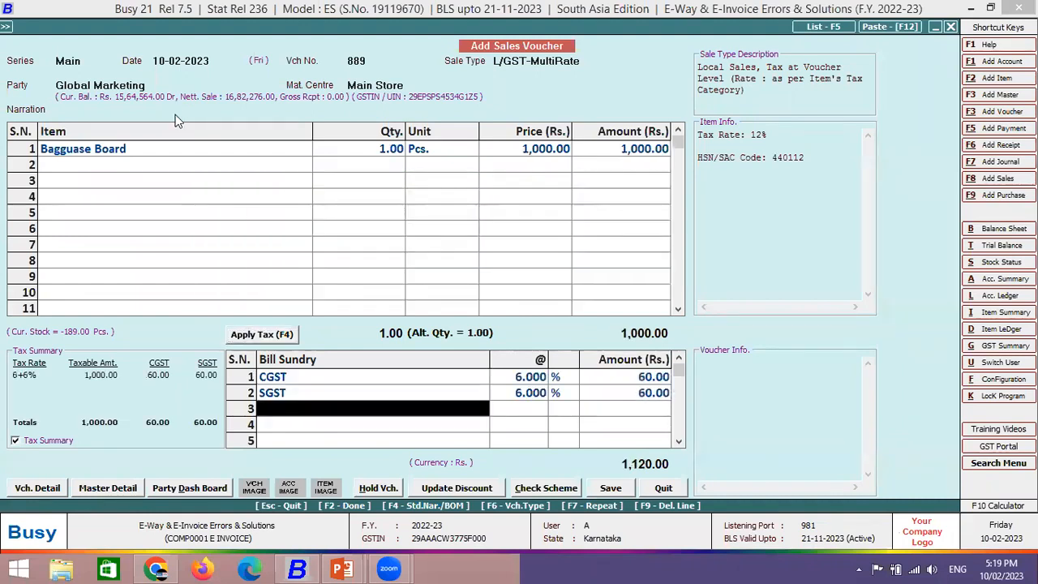
key(Return)
key(Return)
key(Return)
key(Return)
key(Return)
key(Return)
key(F2)
key(Return)
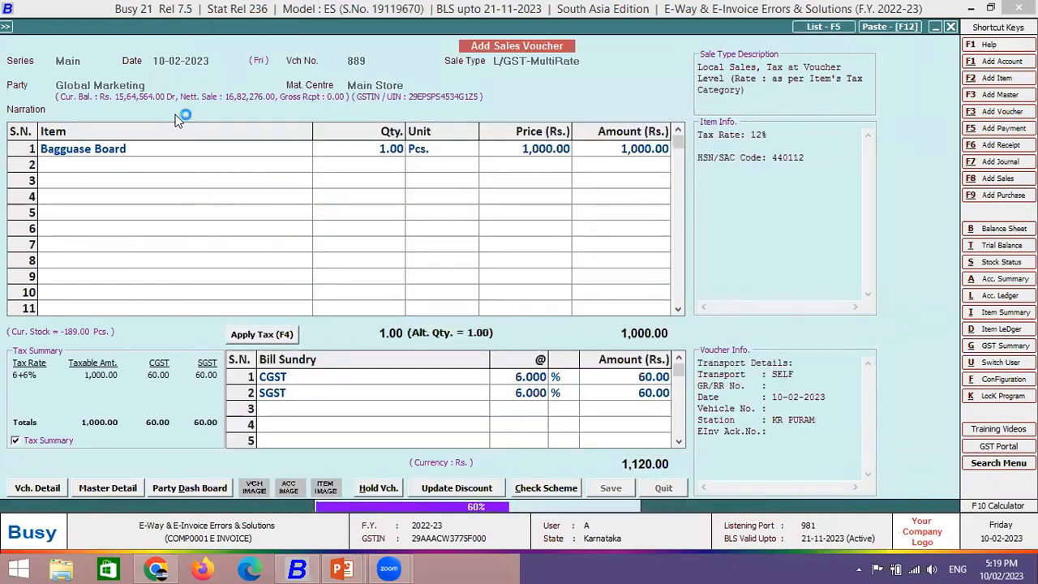
key(Return)
key(Return)
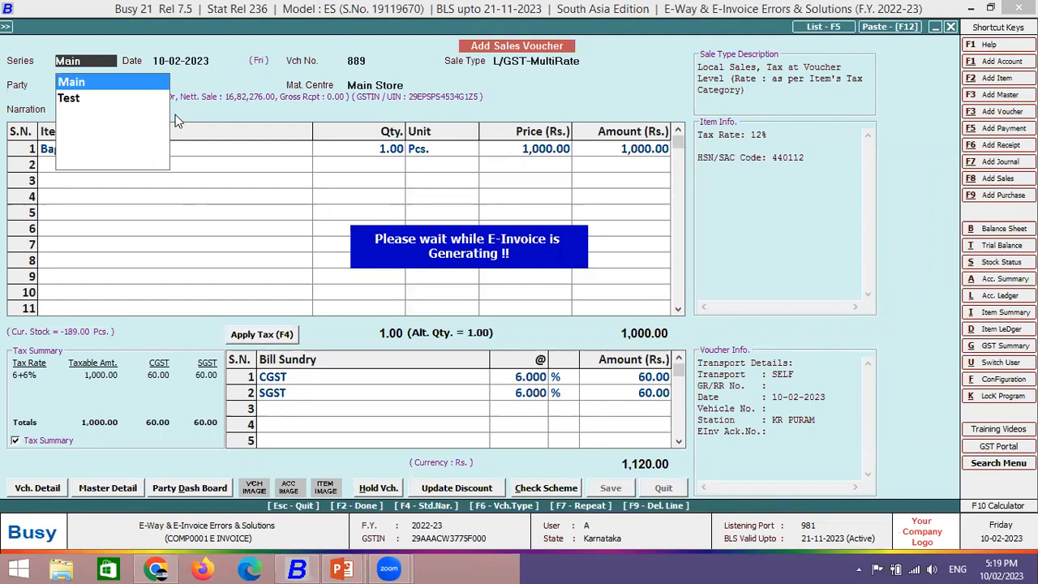
key(F2)
key(Return)
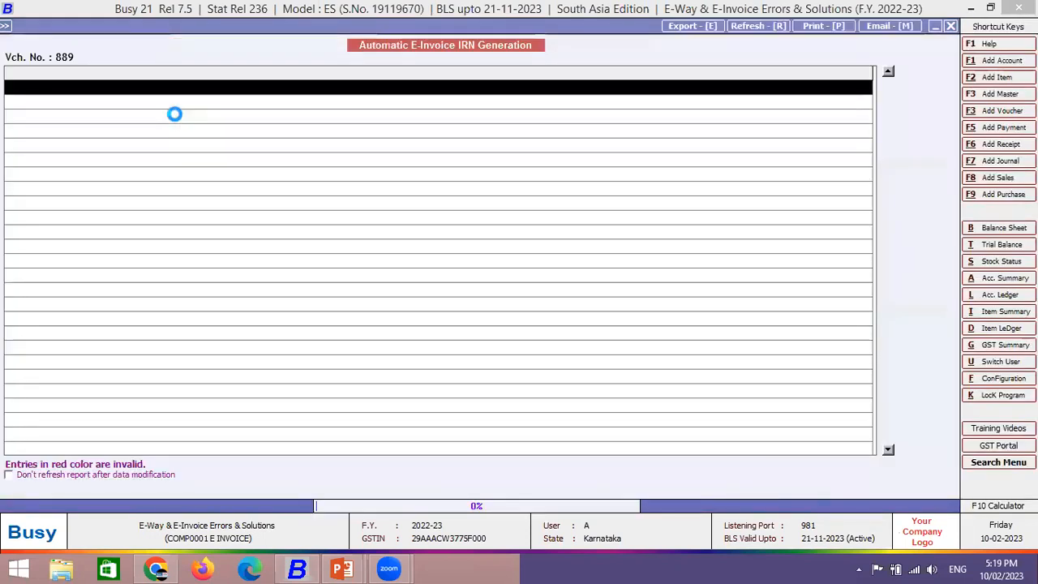
key(Return)
key(Return)
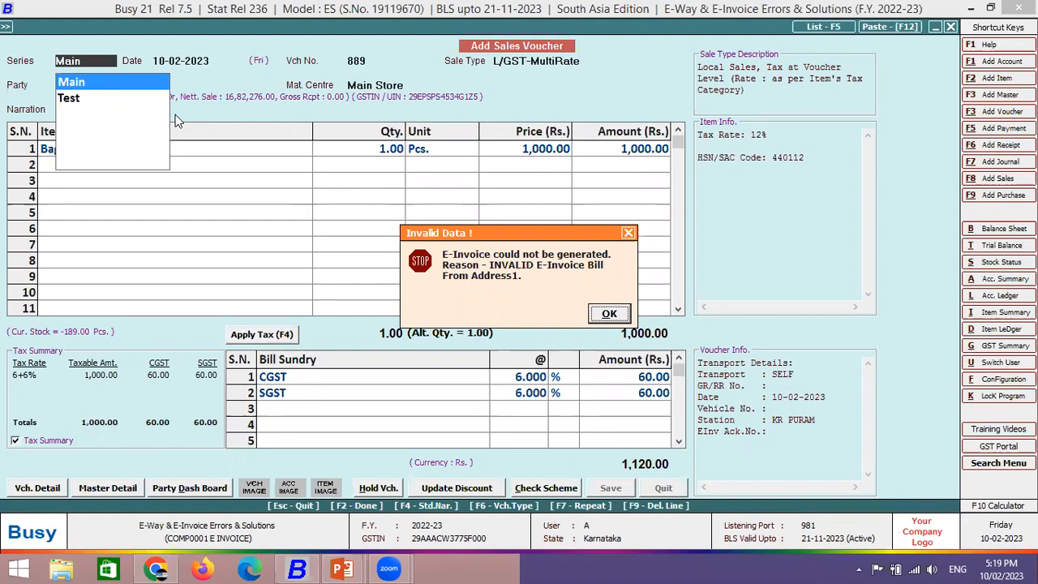
- Acknowledge the invalid Bill From address error and skip printing and notification
key(Return)
key(Right)
key(Return)
key(Right)
key(Return)
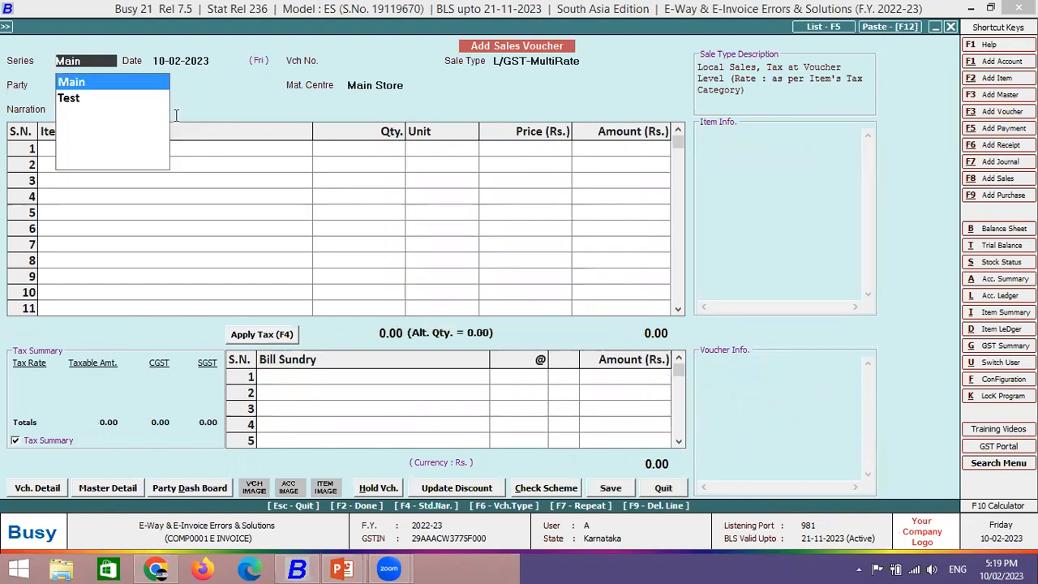
- Close the blank sales voucher and open the company details for editing
key(Escape)
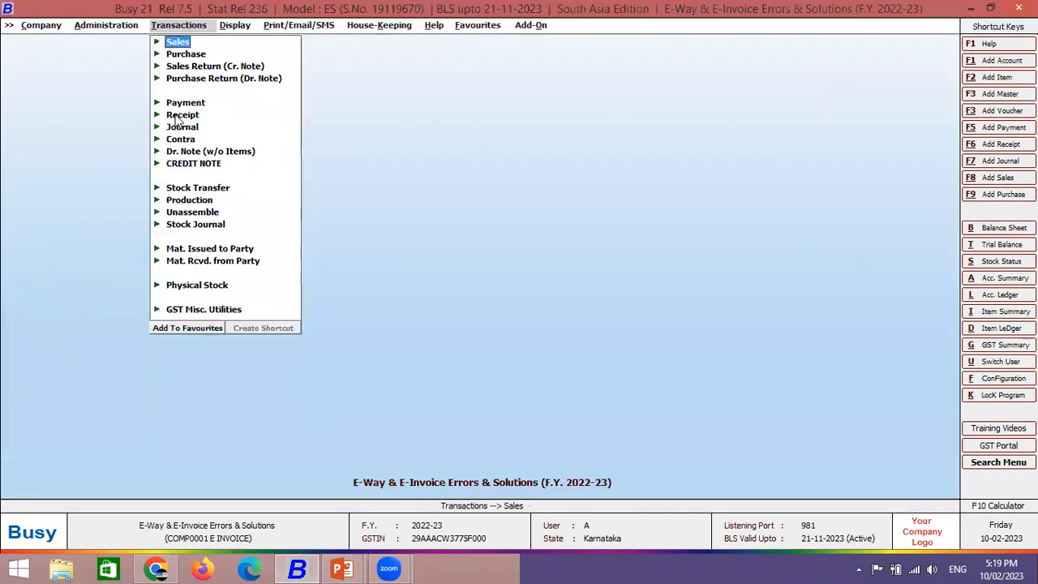
key(Left)
key(Left)
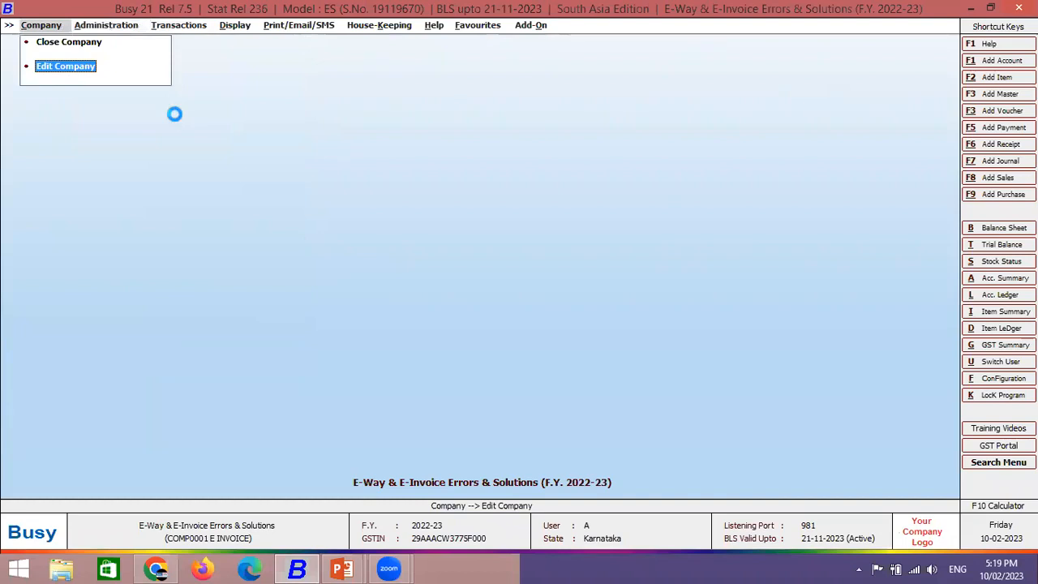
key(Return)
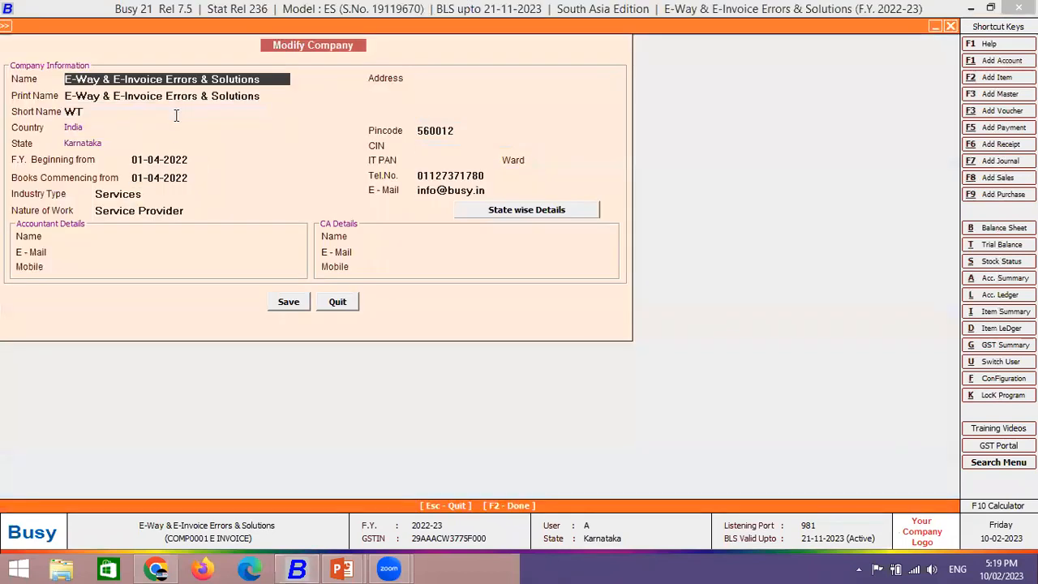
- Enter 'Address 1' and 'Address 2' as the first two company address lines
click(472, 81)
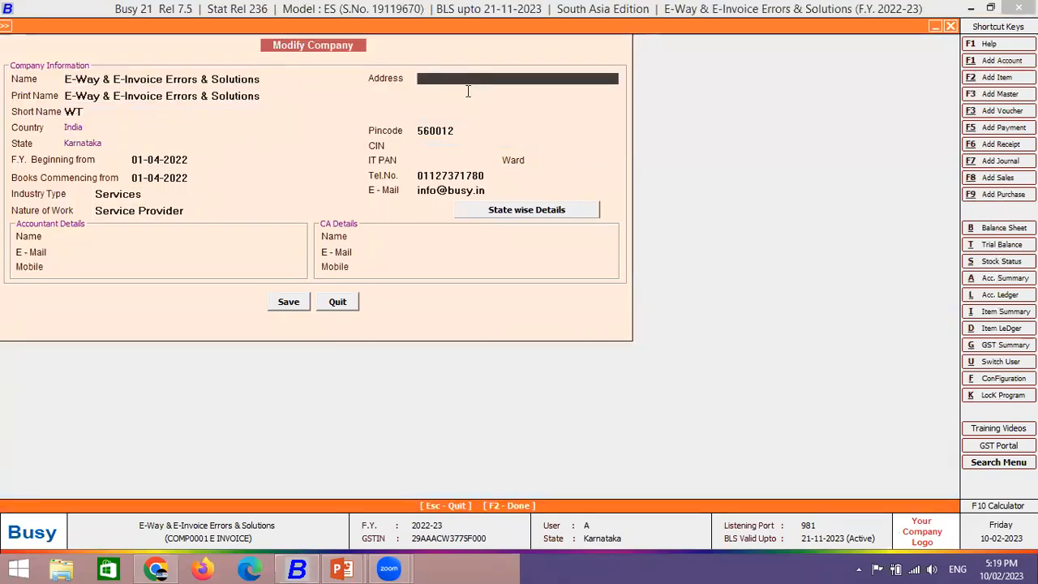
text(Addree)
key(BackSpace)
text(ss 1)
key(Return)
text(Address 2)
key(Return)
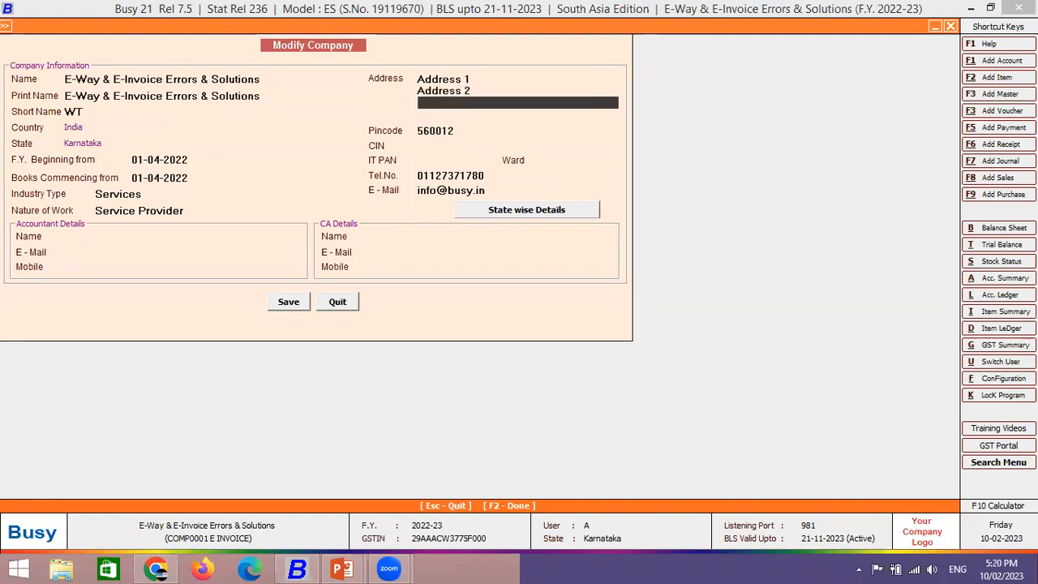
- Fill the third and fourth address lines as 'Address 23' and 'Address 4'
click(483, 93)
key(ctrl+c)
click(454, 103)
key(ctrl+v)
click(455, 118)
key(ctrl+v)
click(478, 102)
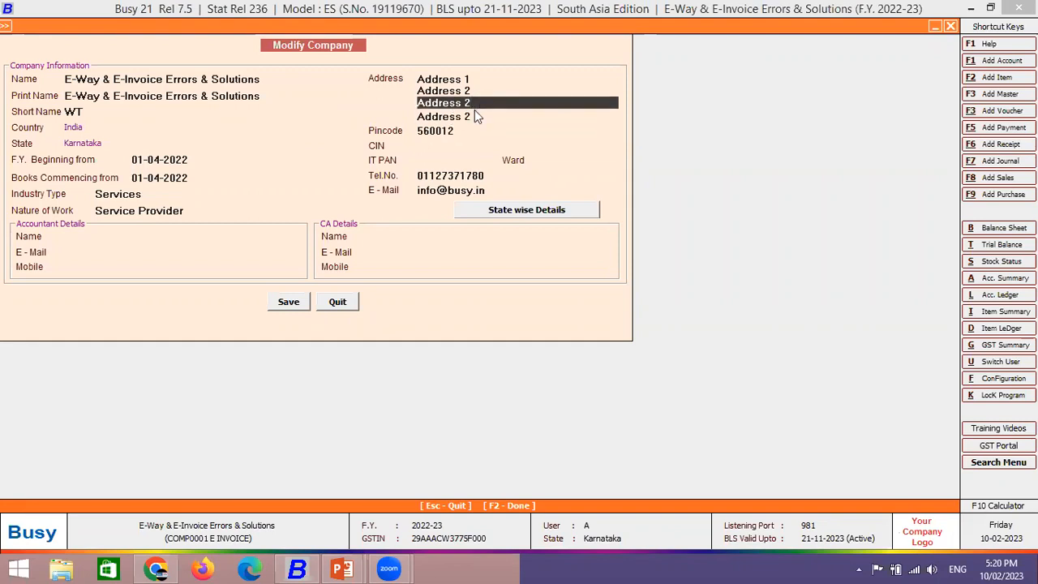
text(3)
key(Return)
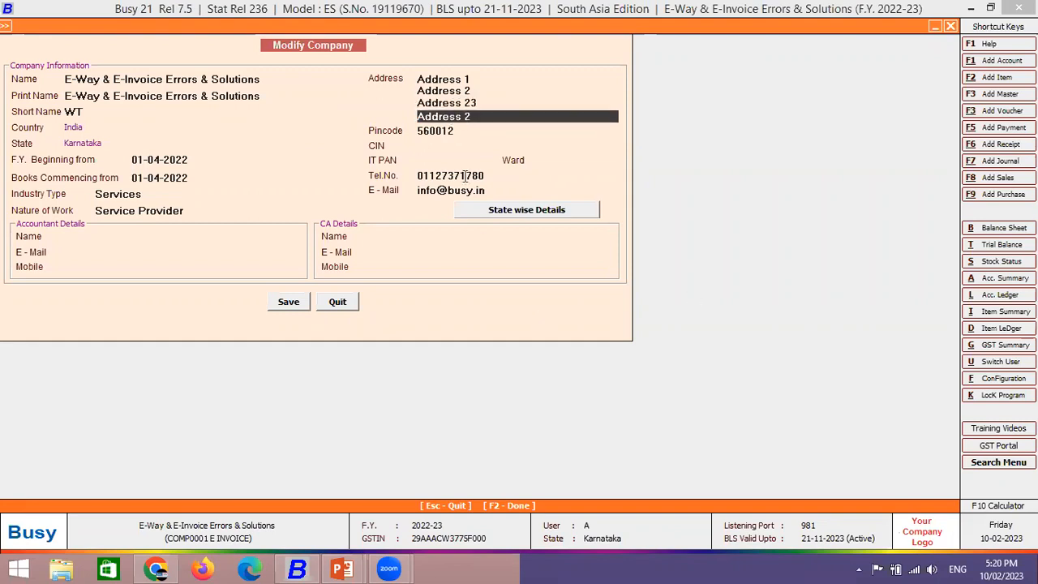
key(BackSpace)
text(4)
key(Return)
- Save the company address, choosing Yes to update printing formats, and close the form
key(F2)
key(Return)
key(Left)
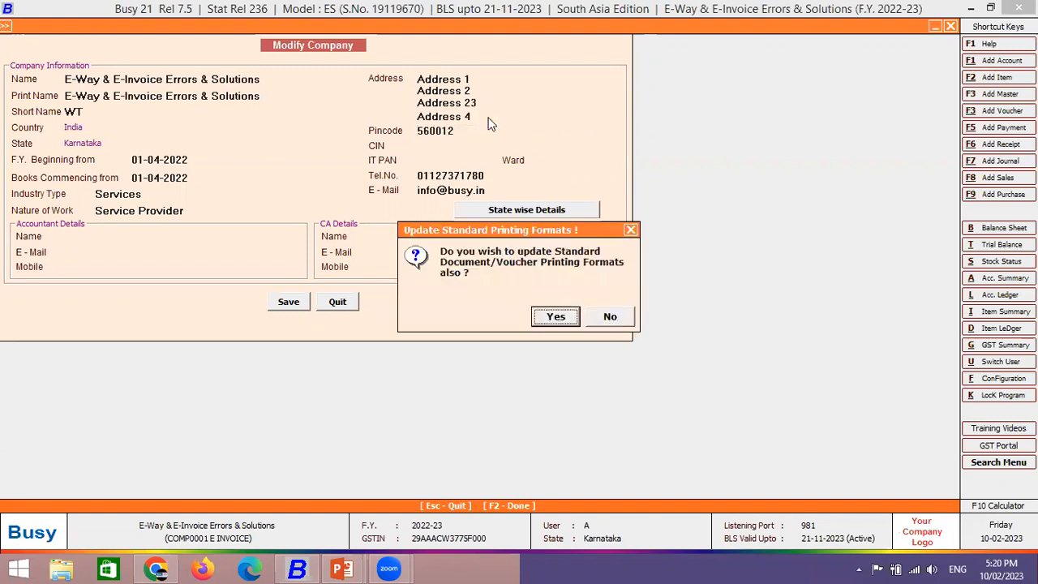
key(Return)
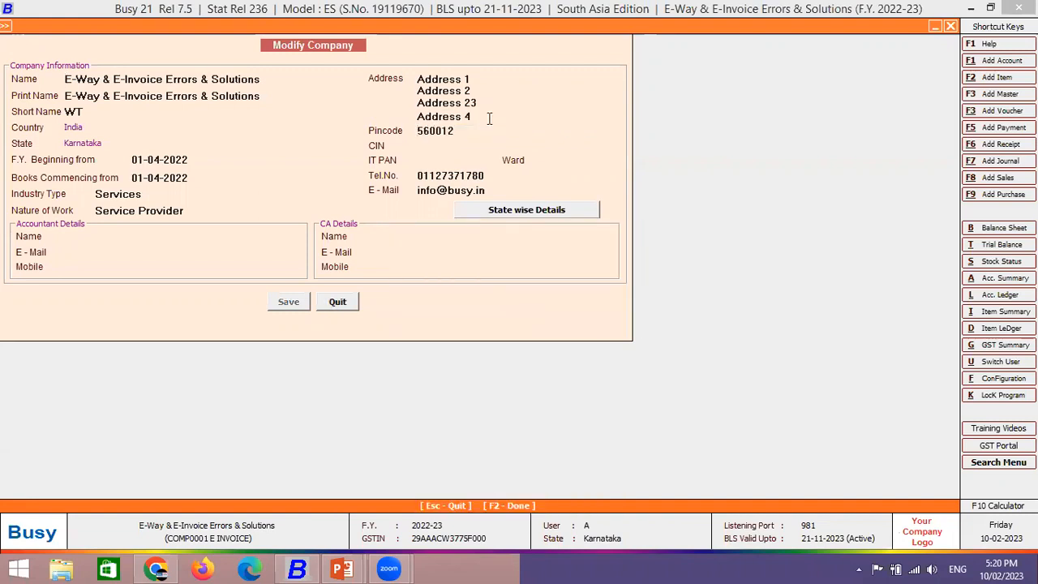
key(Escape)
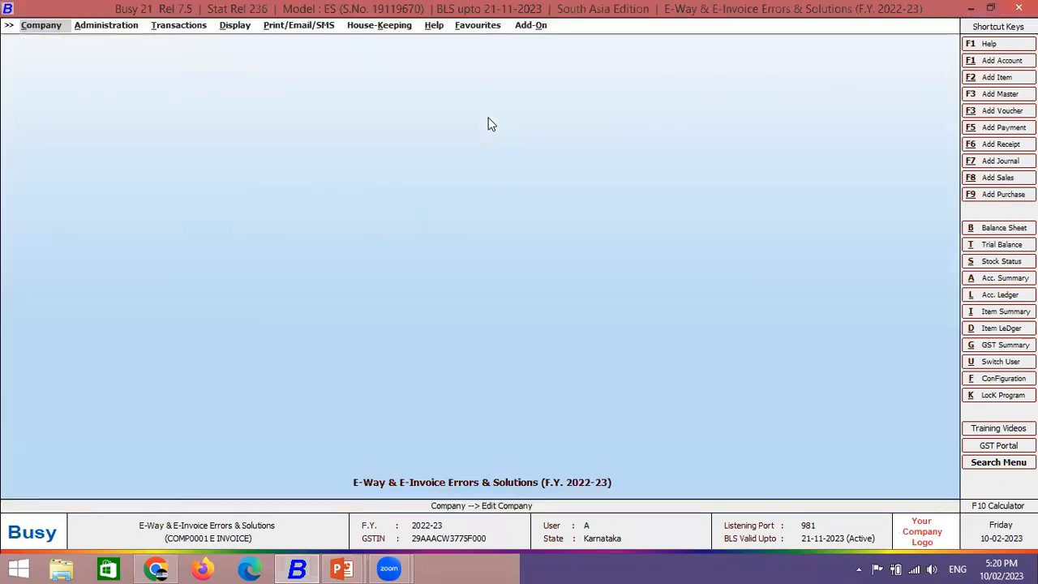
key(Right)
key(Return)
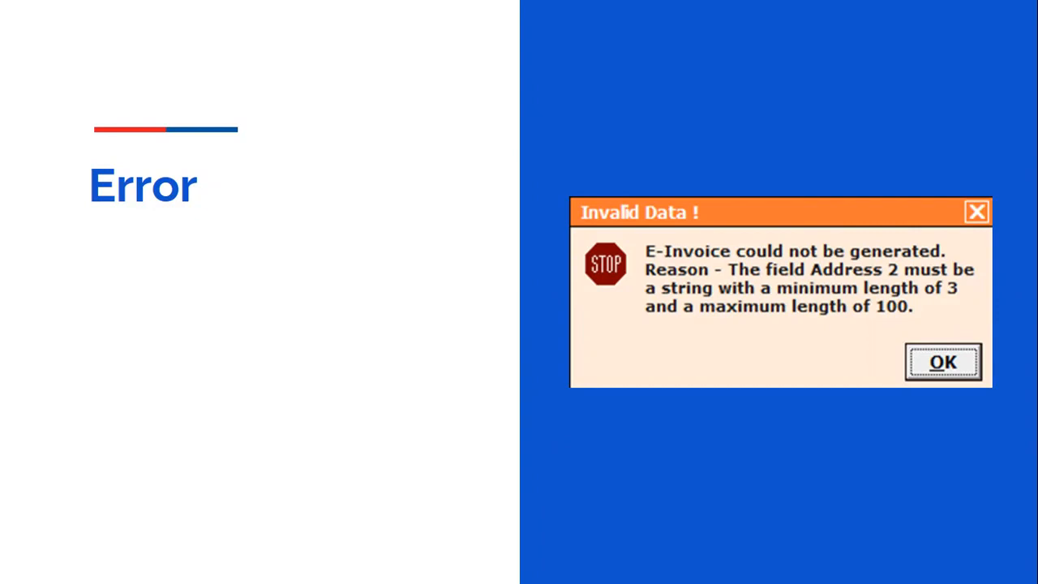
- Leave the PowerPoint Error slide and return to Busy 21's main company screen
key(alt+Tab)
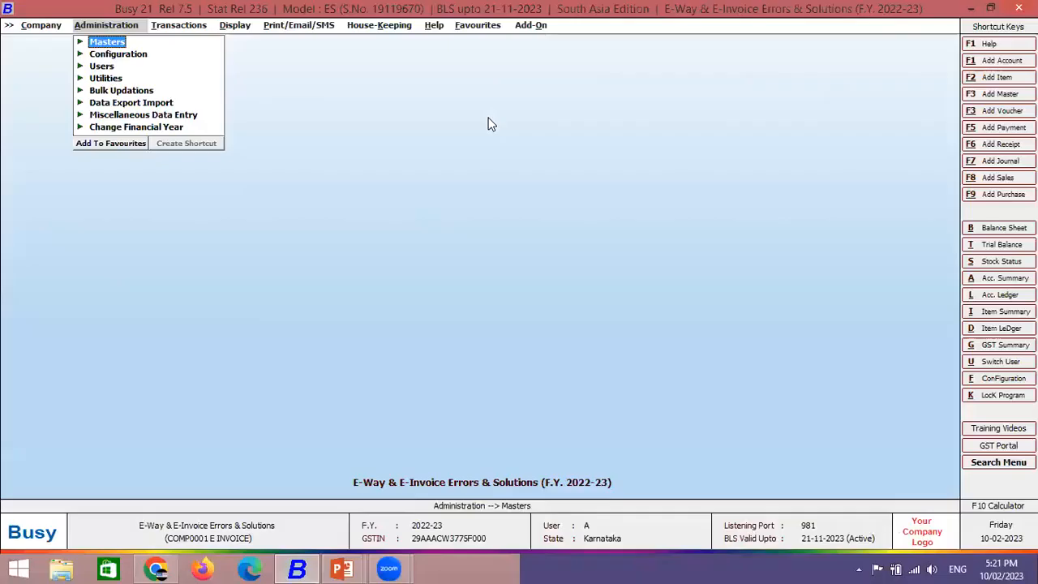
- Start sales voucher 890 in the Main series for party Global Marketing a, accepting billing details
key(Right)
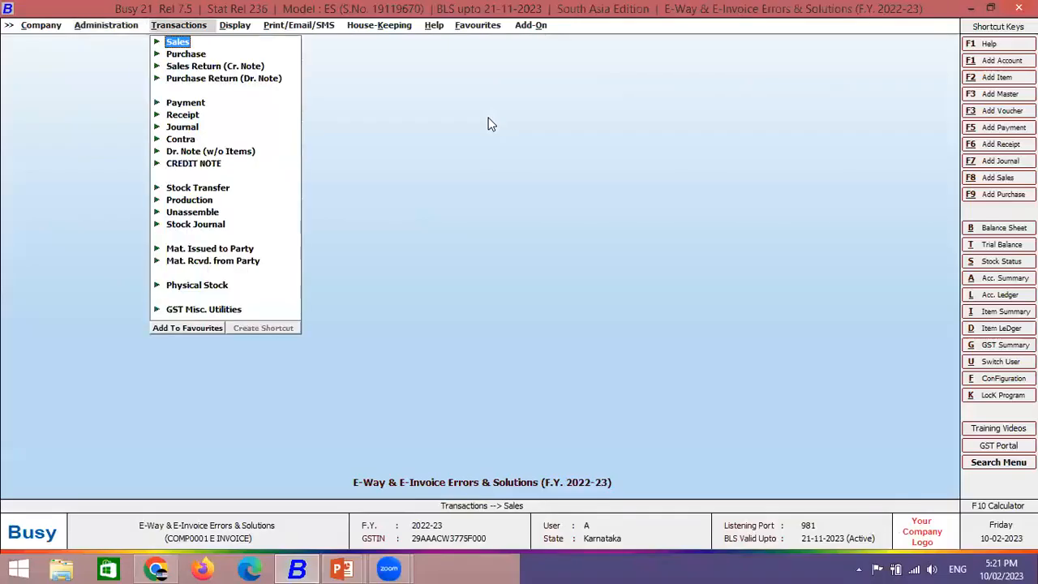
key(Return)
key(Return)
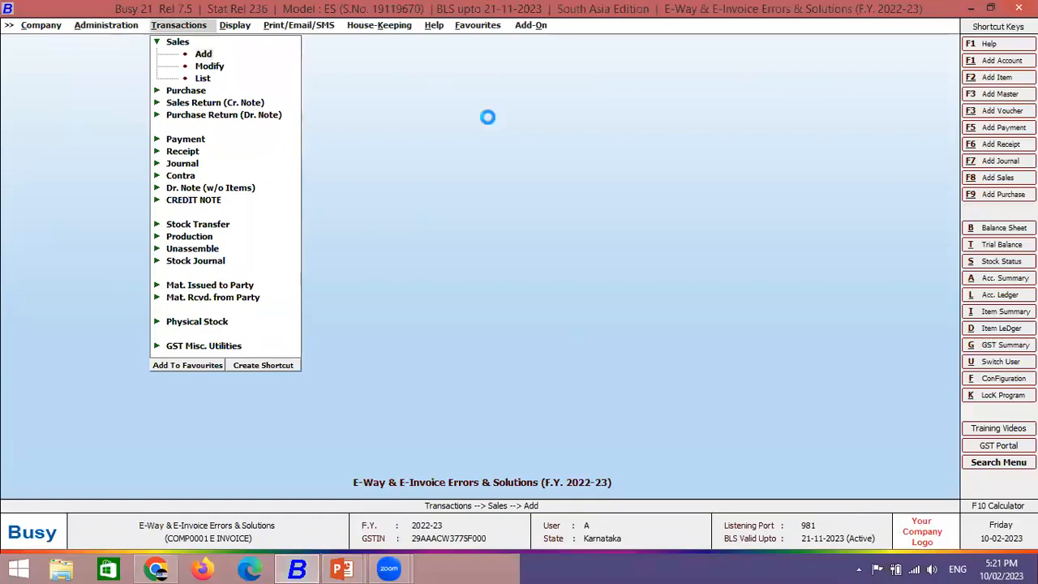
key(Up)
key(Return)
key(Return)
key(Return)
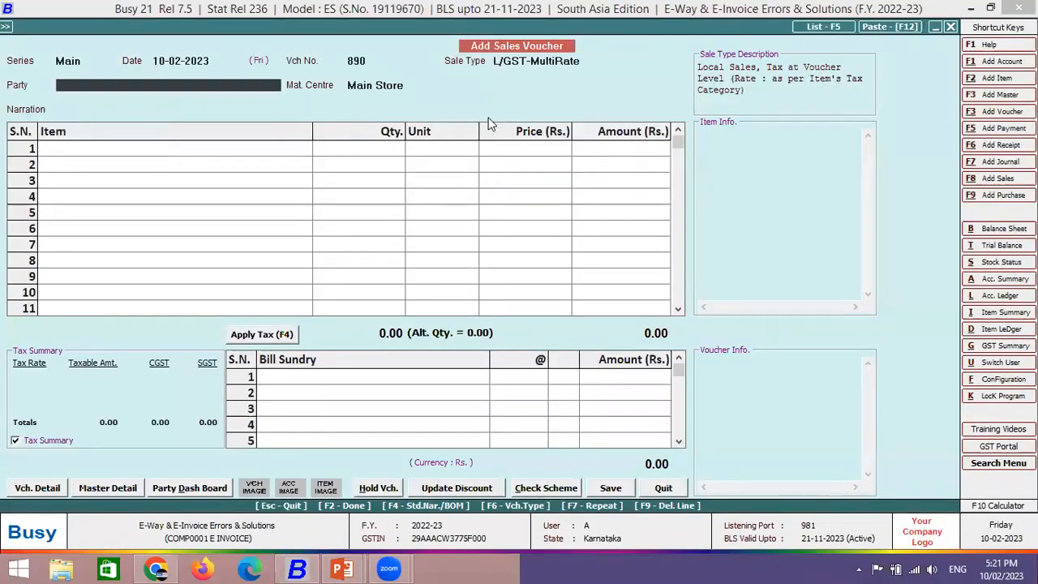
text(glo)
key(Return)
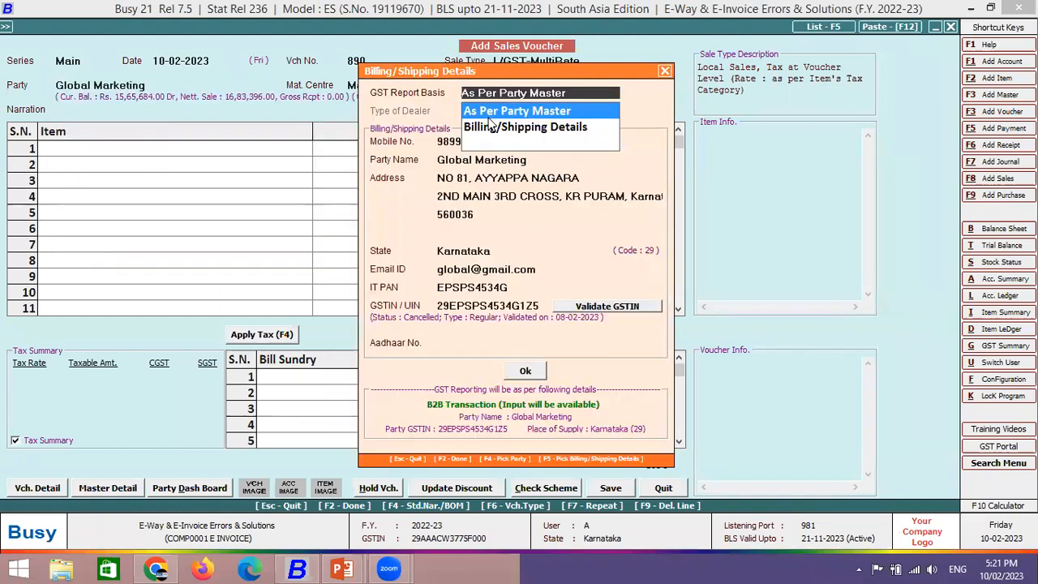
key(F2)
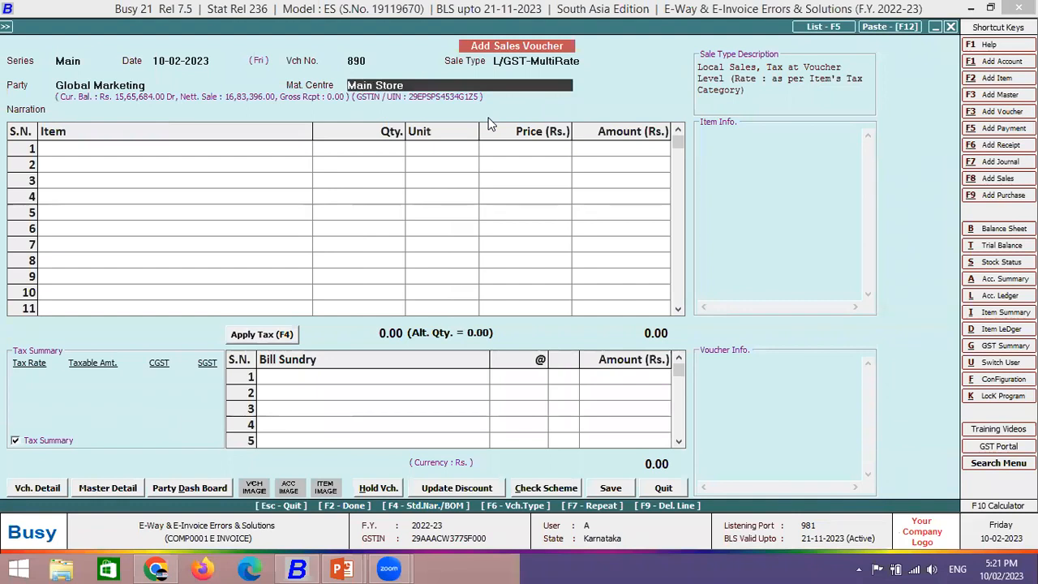
key(Up)
key(Return)
key(Down)
key(Return)
key(F2)
- Add one Bagguase Board at 1,000 with 6% CGST and SGST, totalling 1,120
key(Return)
key(Down)
key(Down)
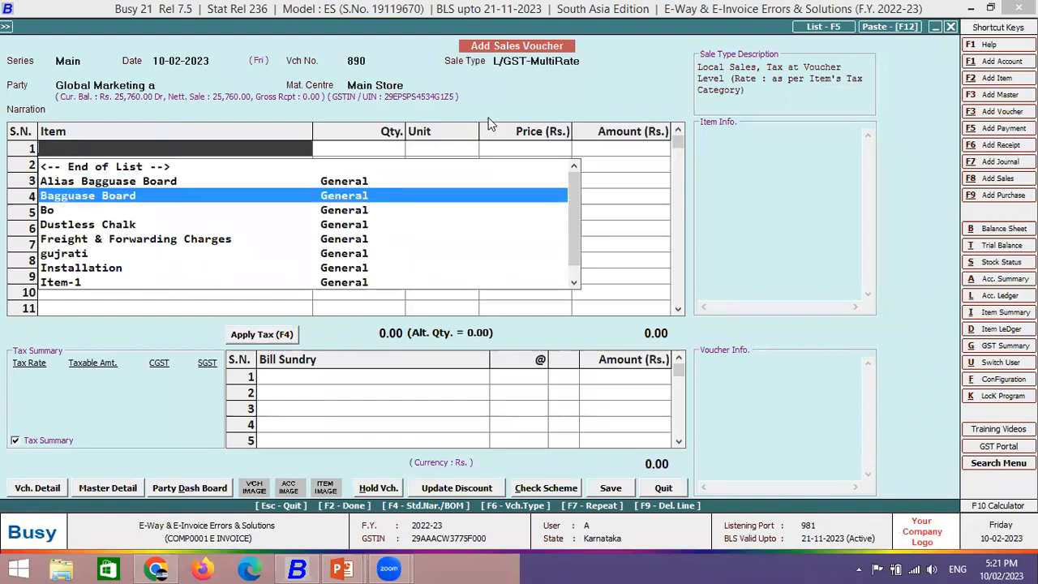
key(Return)
key(Return)
key(Return)
text(1000)
key(Return)
key(Return)
key(Return)
key(Return)
key(F4)
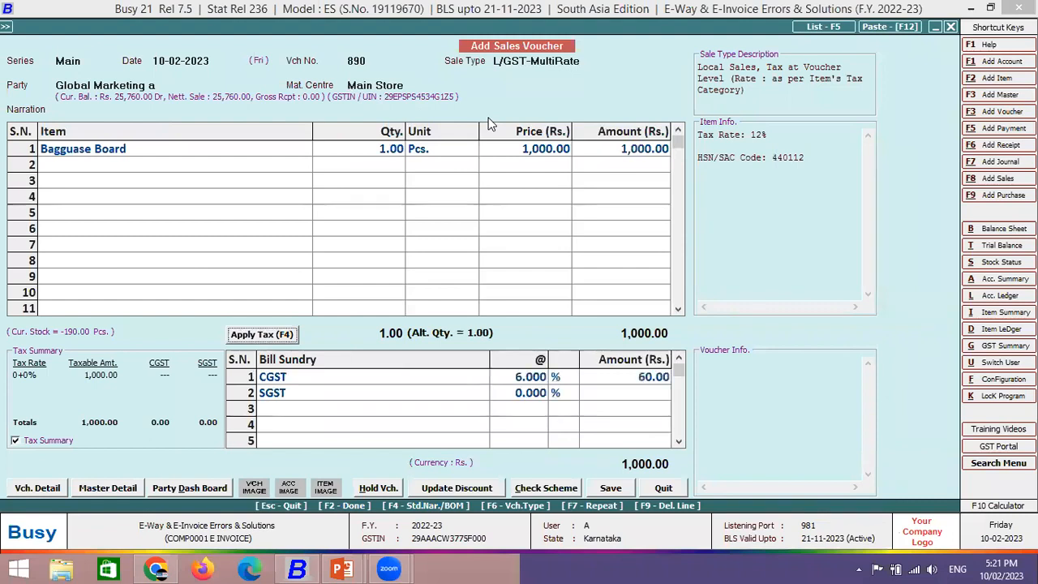
click(179, 81)
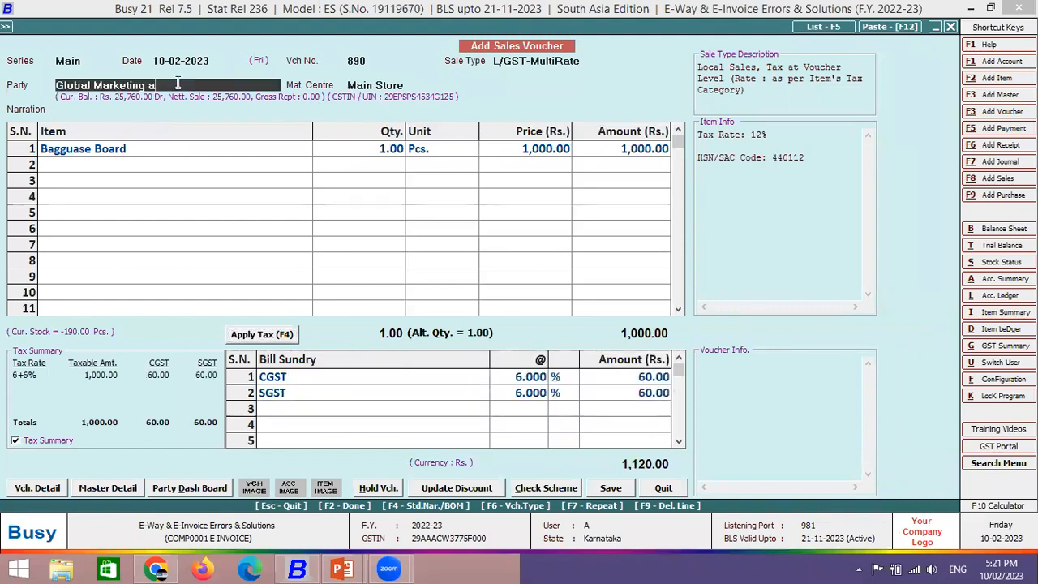
- Cut Global Marketing a's second address line down to 'Be' and save the account master
key(alt+m)
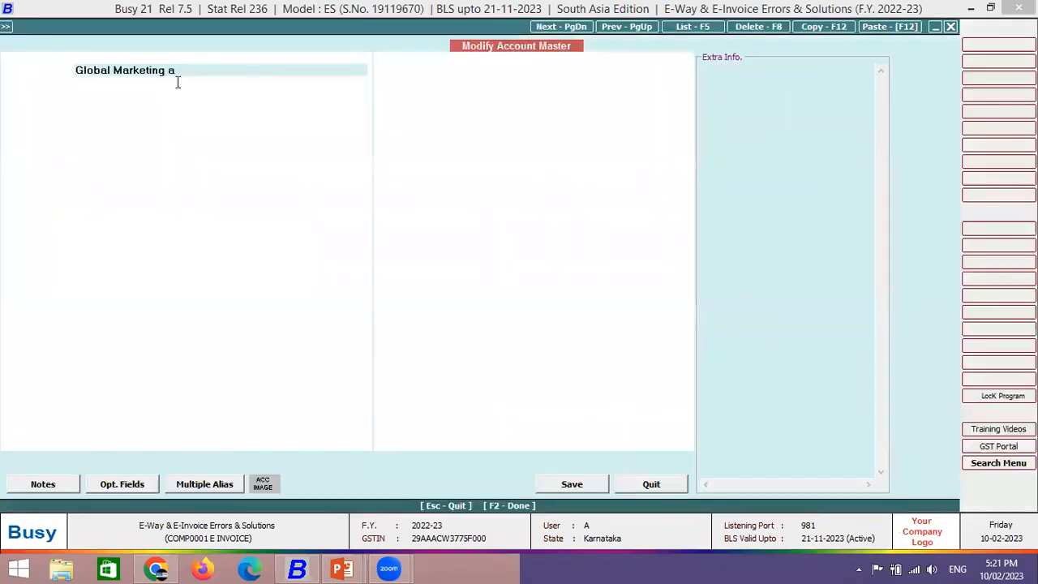
drag(140, 219, 89, 219)
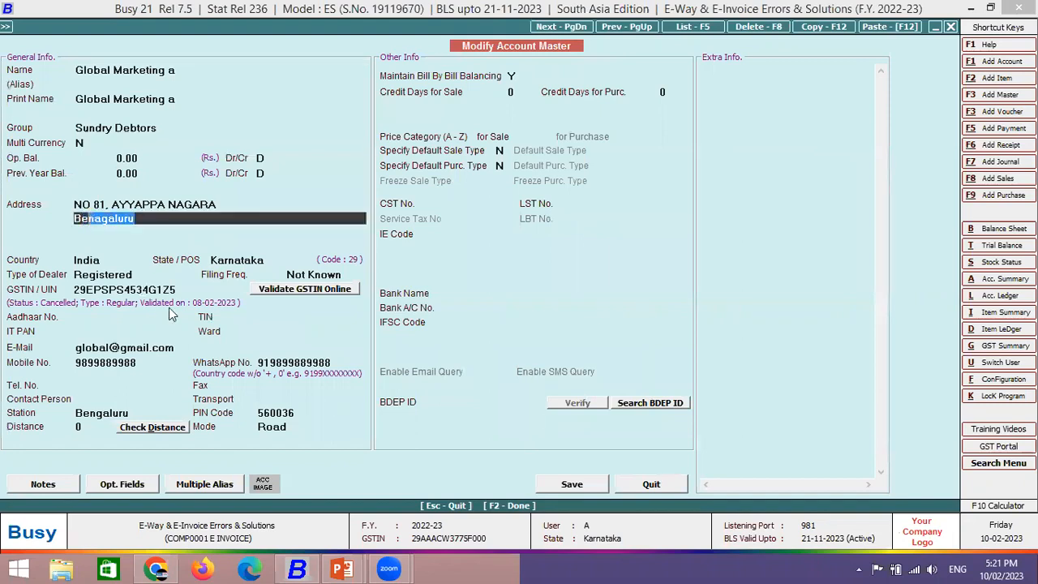
key(BackSpace)
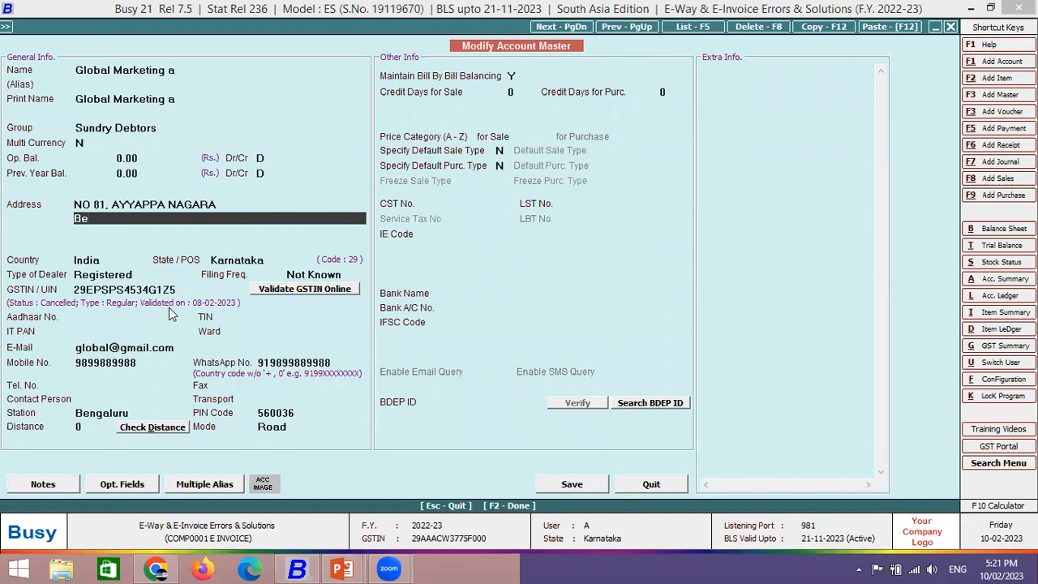
key(F2)
key(Return)
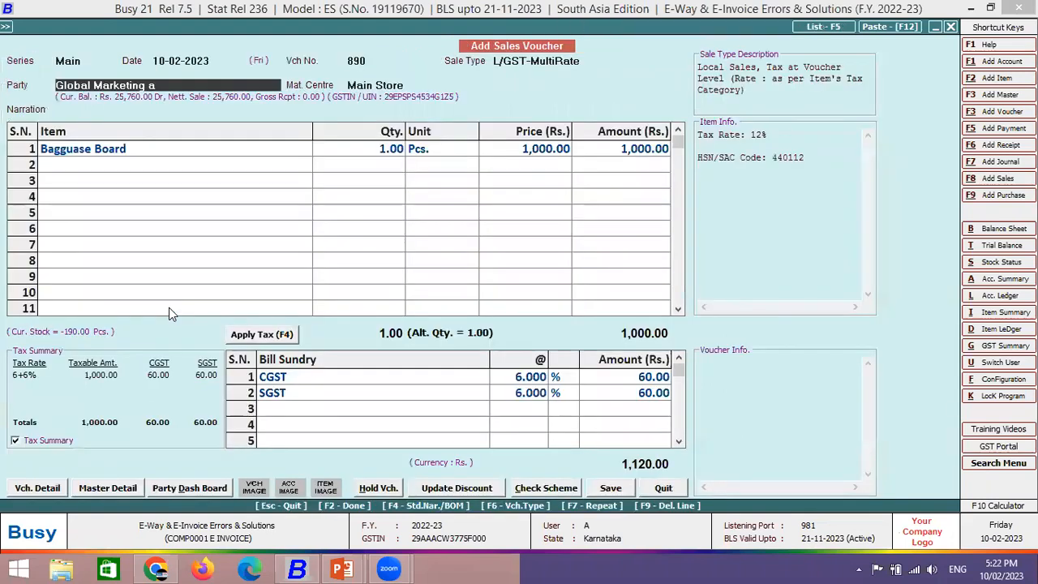
key(Return)
key(Return)
key(Return)
key(Return)
key(Return)
key(Return)
key(Return)
key(Return)
key(Return)
key(Return)
key(Return)
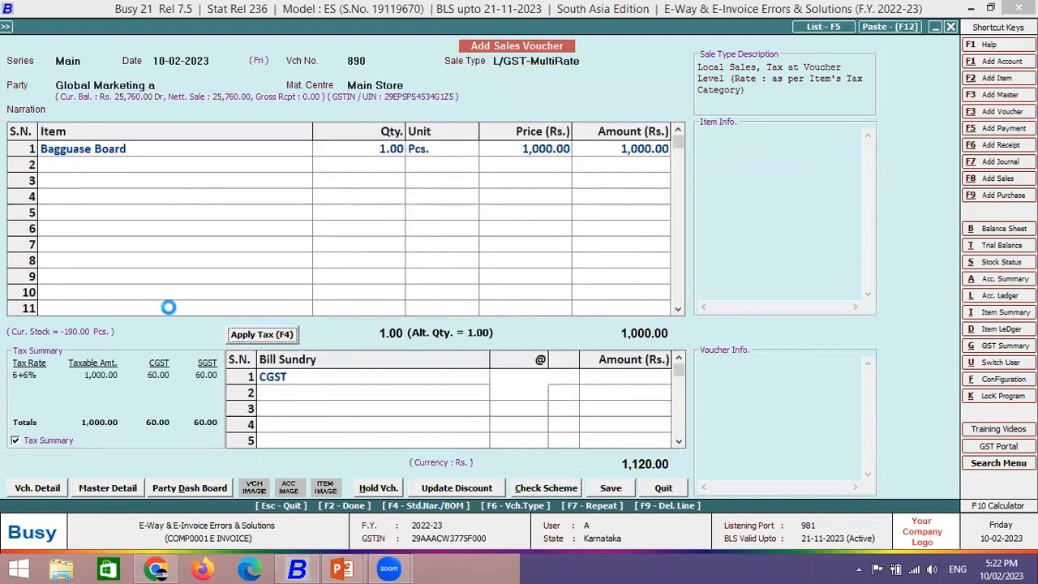
- Save voucher 890 and request automatic e-invoice generation with the default IRN settings
key(F2)
key(F2)
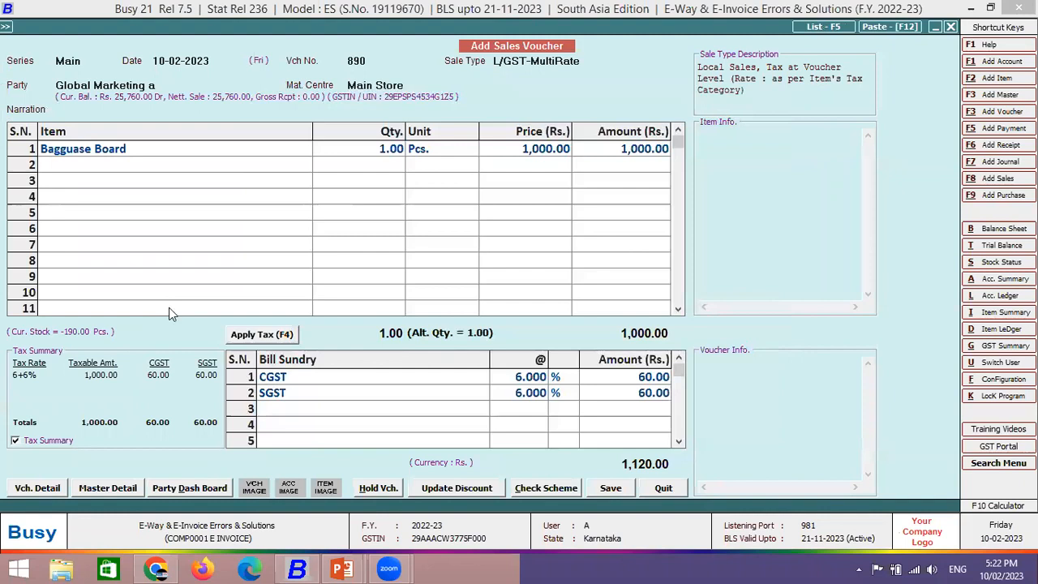
key(Return)
key(Return)
key(Return)
key(Return)
key(F2)
key(Return)
key(Return)
key(Return)
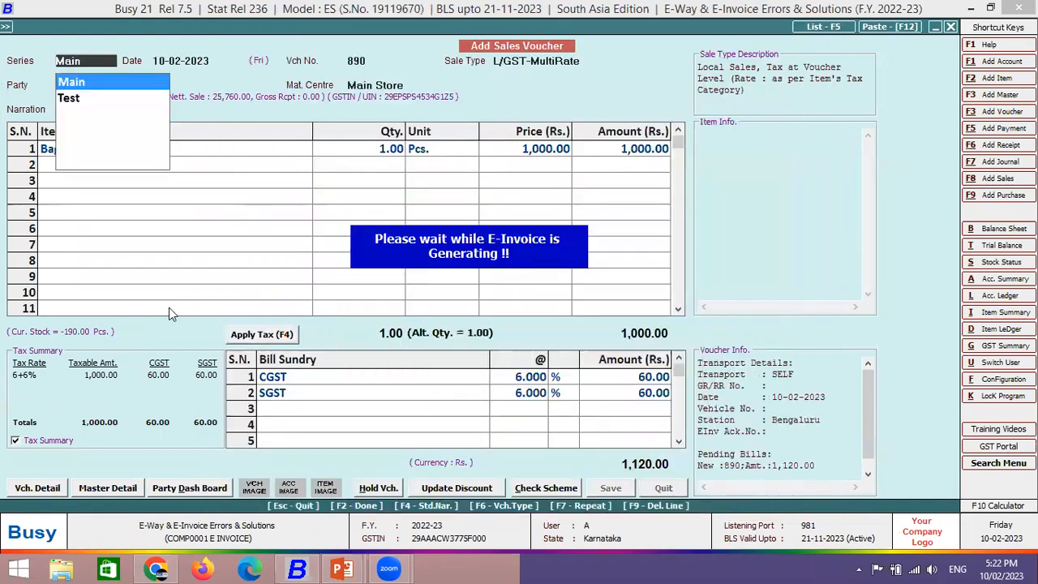
key(Return)
key(Return)
key(Return)
key(Return)
key(Return)
key(Return)
key(Return)
key(Return)
key(Return)
key(Return)
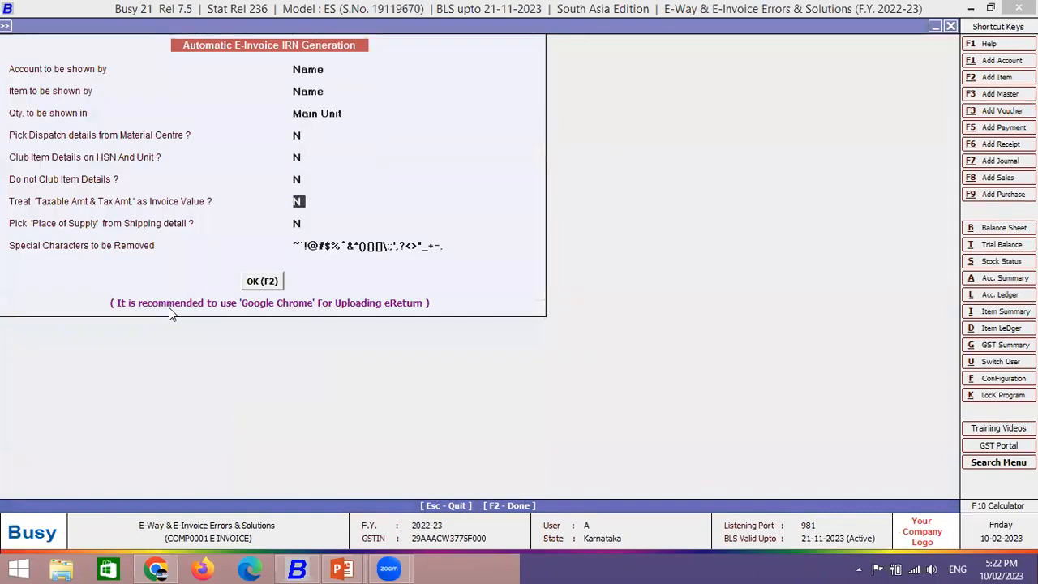
key(Return)
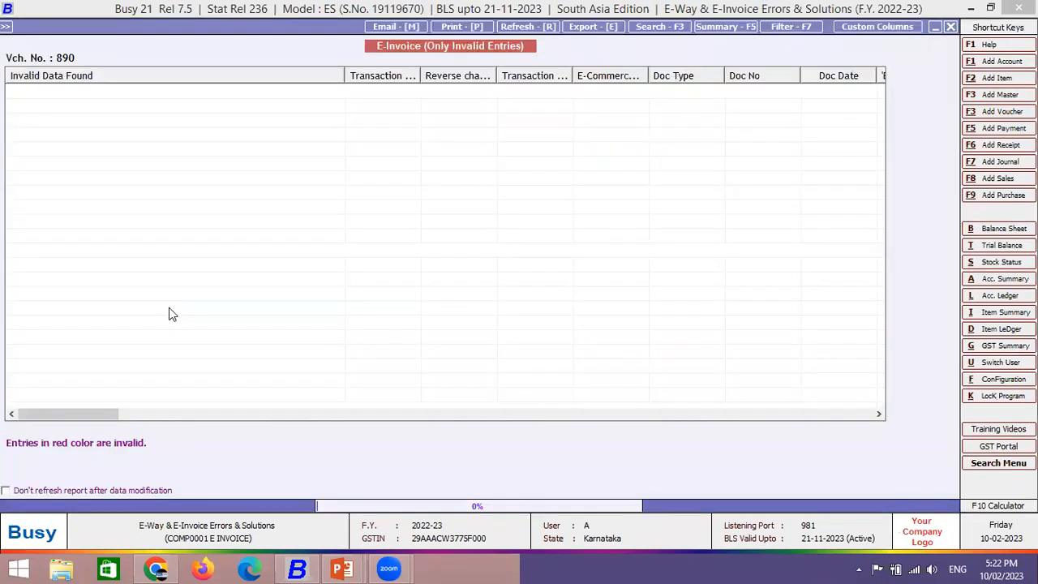
key(Escape)
key(Escape)
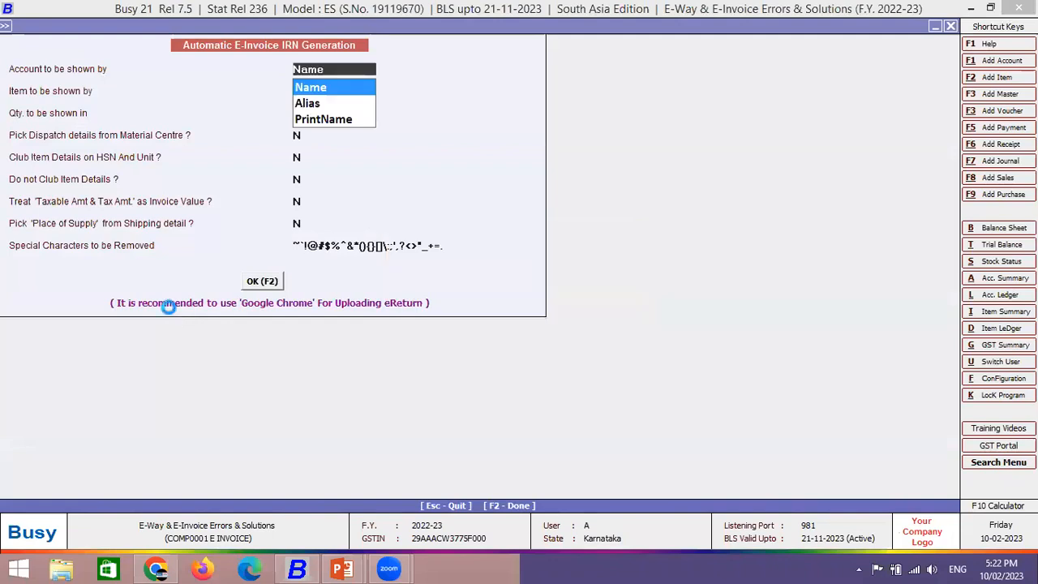
key(F2)
key(Return)
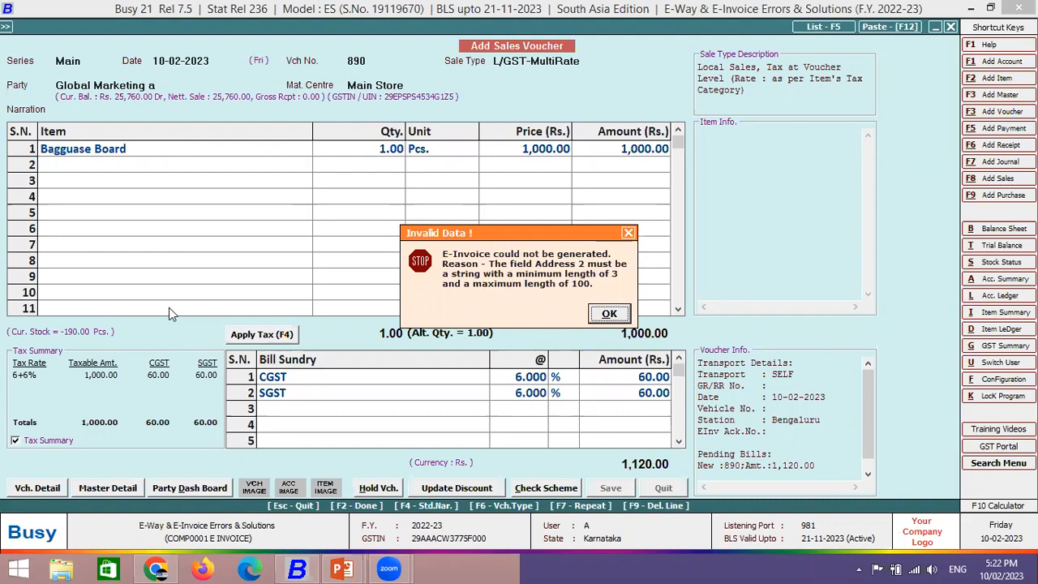
- Dismiss the Address 2 length error, then decline printing and notification
key(Return)
key(Right)
key(Return)
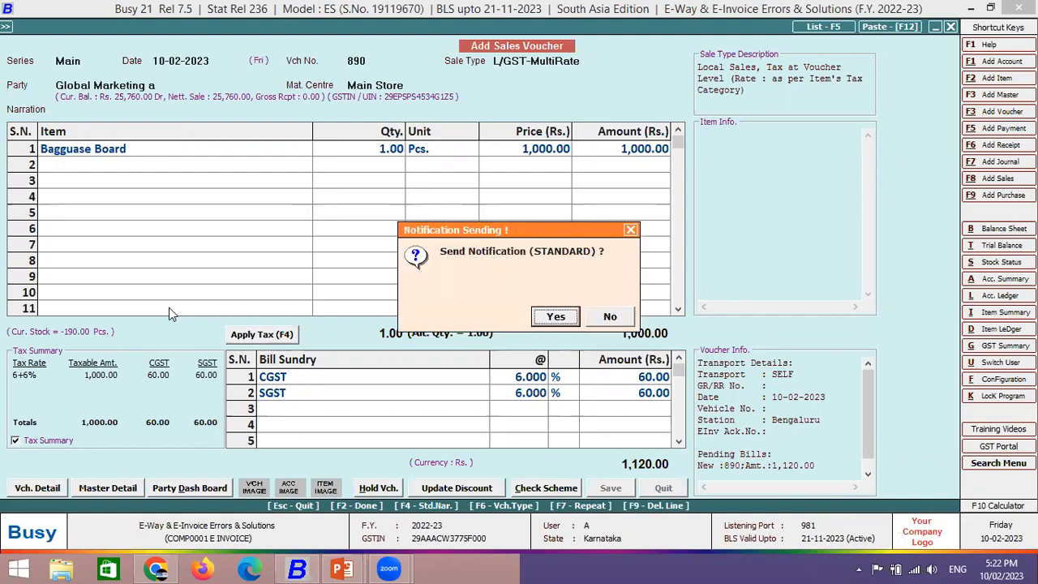
click(623, 321)
- Start voucher 891 with Main series and L/GST-MultiRate for Global Marketing a
key(Return)
key(Return)
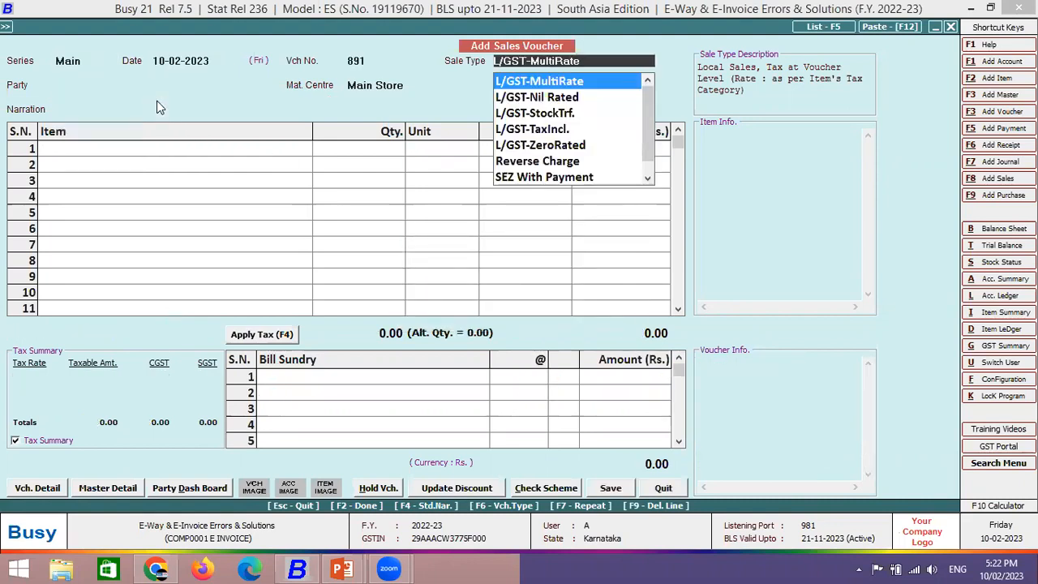
key(Return)
text(glo)
key(Down)
key(Return)
key(Return)
click(157, 99)
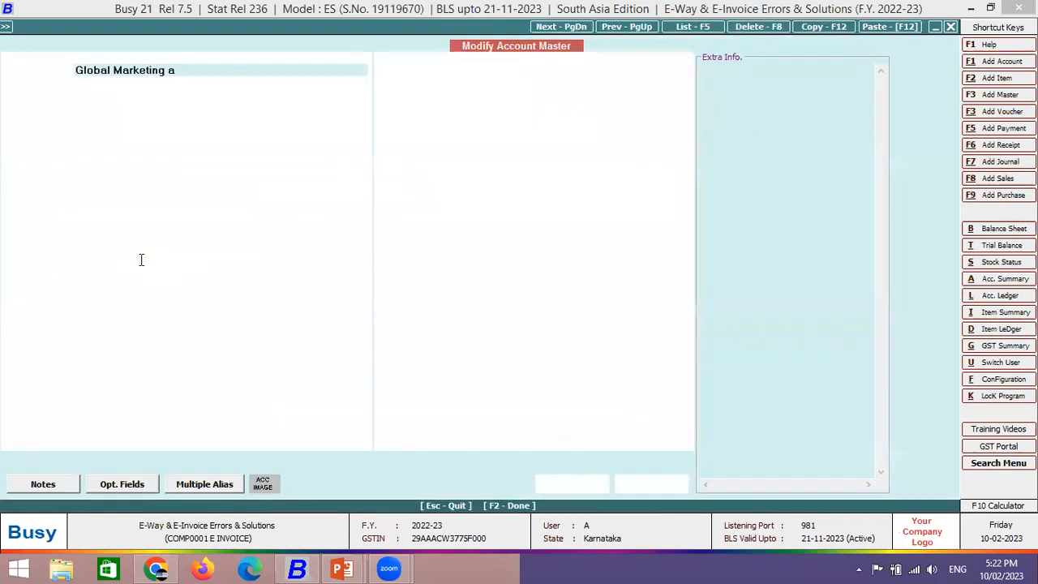
- Complete the party's second address line as 'Bengaluru' and save the account master
key(ctrl+Return)
click(111, 219)
text(ngaluru)
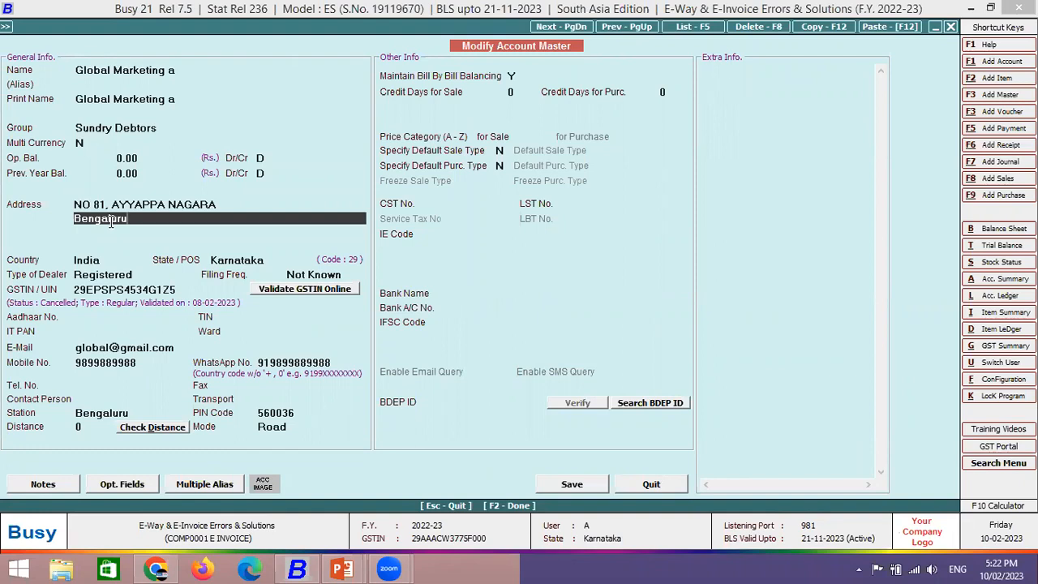
key(F2)
key(Return)
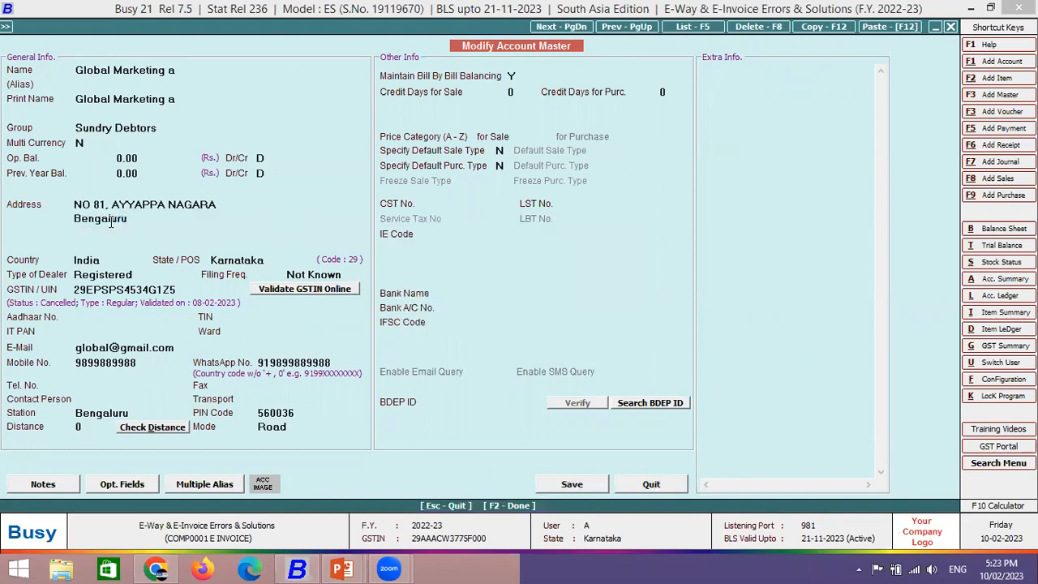
key(Return)
key(Return)
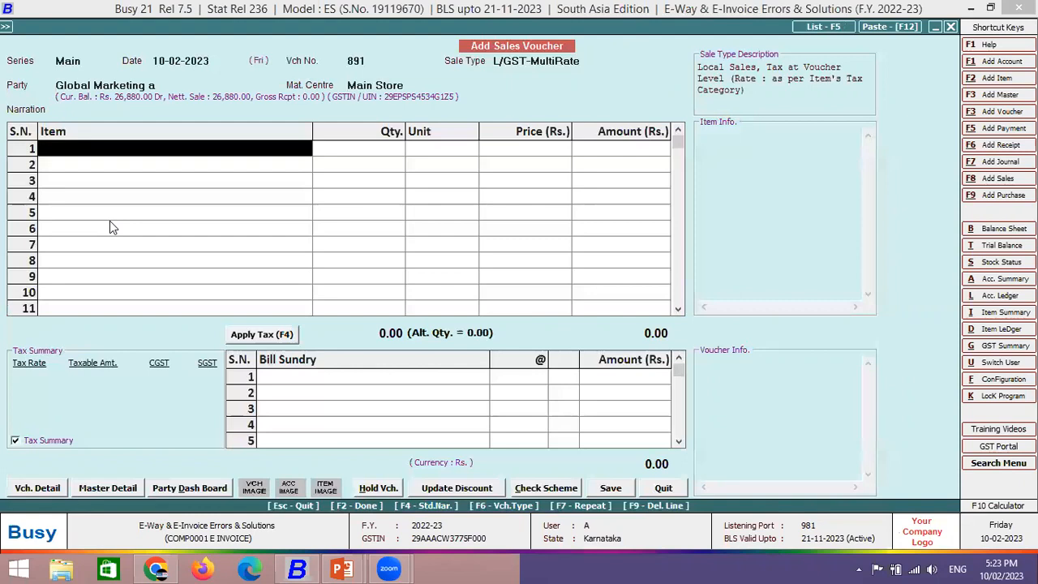
- Add one Bagguase Board at 1,000 with 6% CGST and SGST to voucher 891
key(Down)
key(Down)
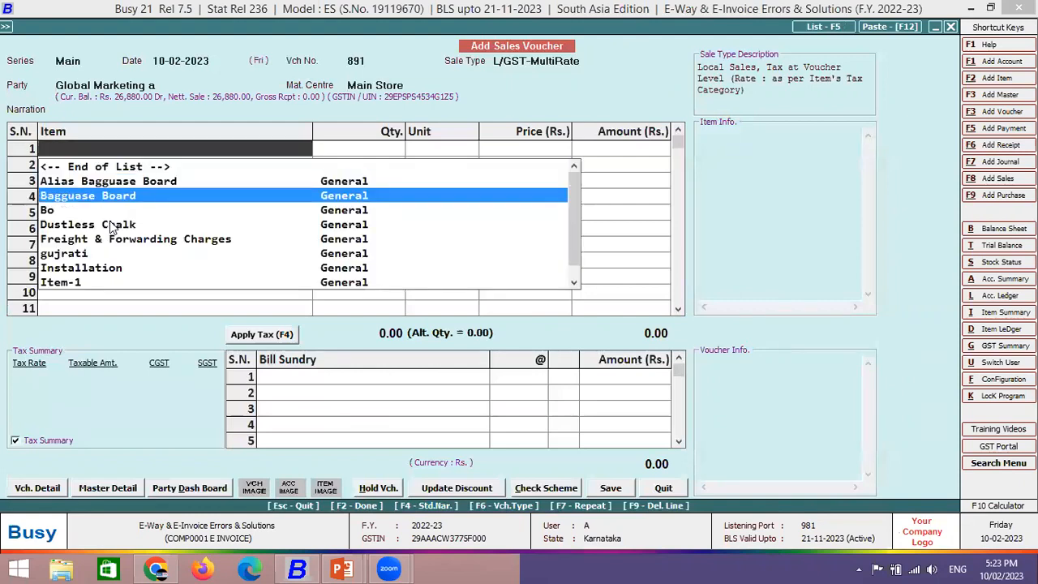
key(Return)
text(1)
key(Return)
key(Return)
text(1,000)
key(Return)
key(Return)
key(Return)
key(Return)
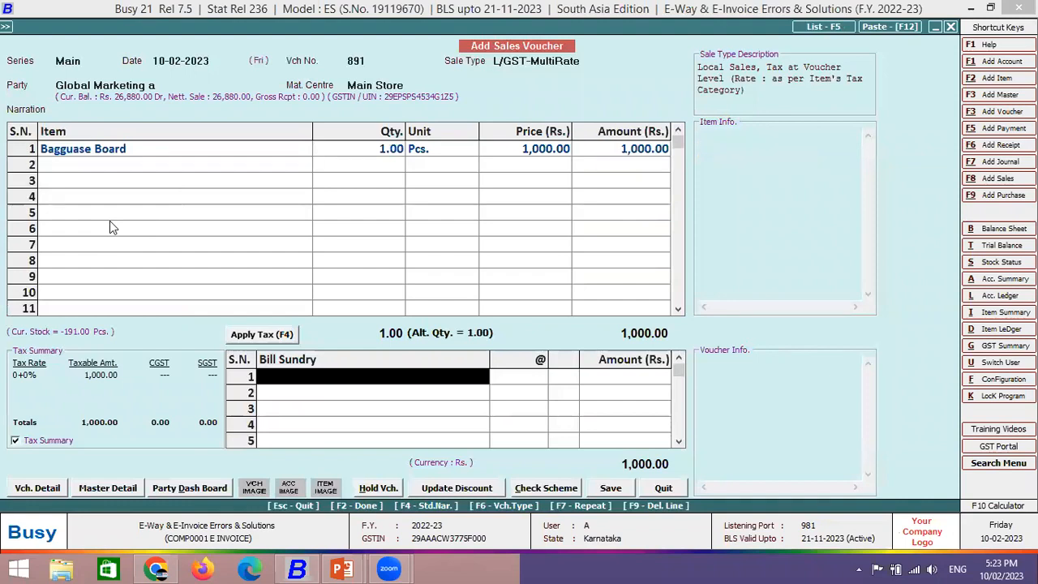
key(F4)
- Save the voucher with transport SELF and generate its e-invoice automatically
key(F2)
key(F2)
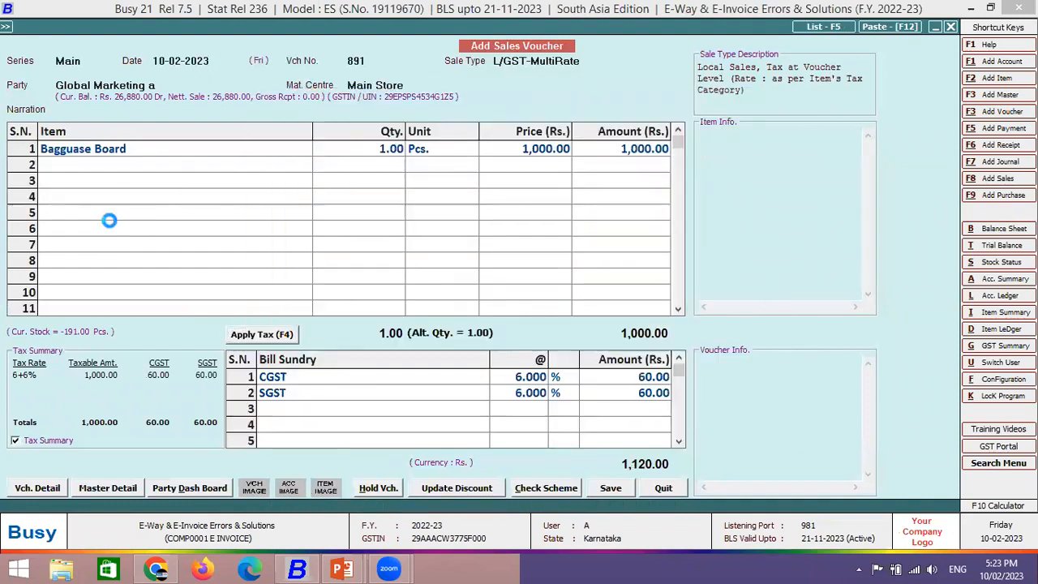
key(Return)
key(F2)
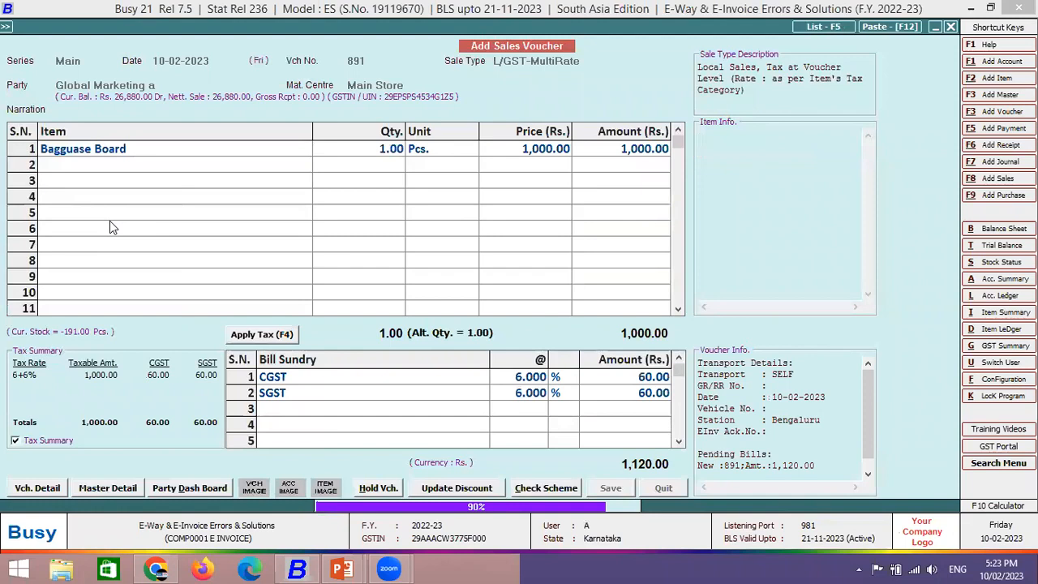
key(Return)
key(Return)
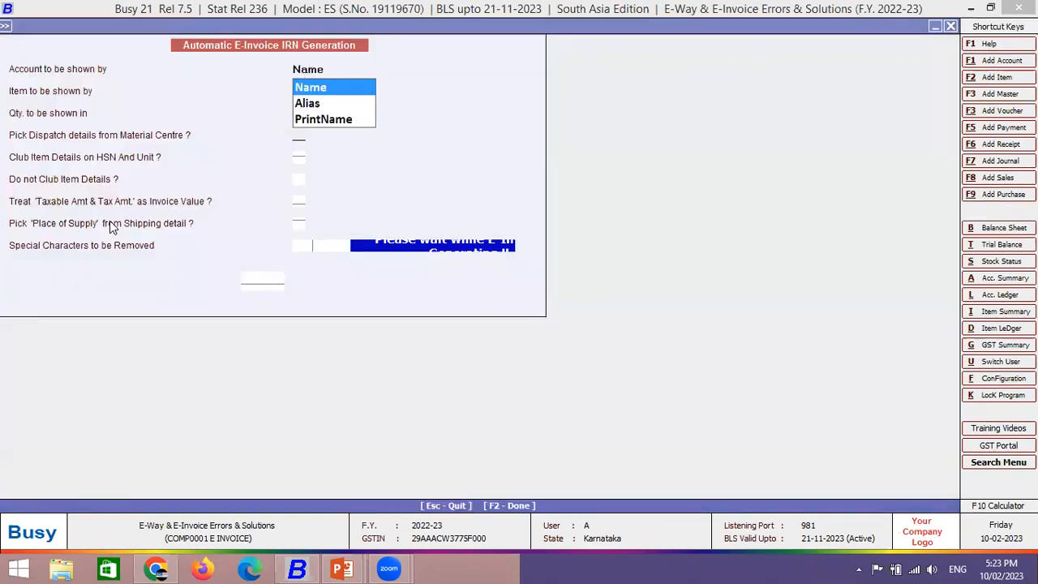
key(Right)
key(Return)
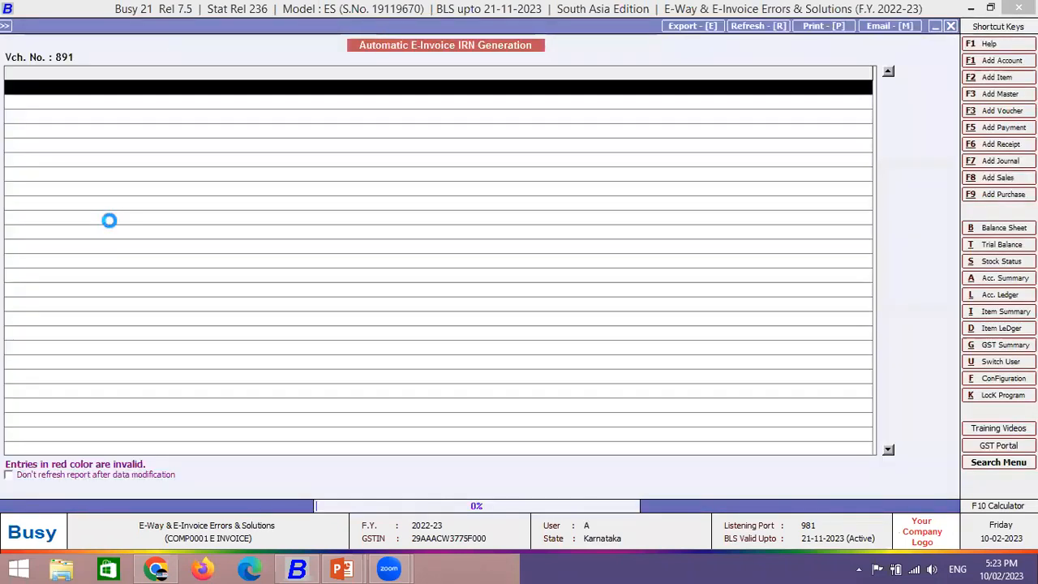
key(Return)
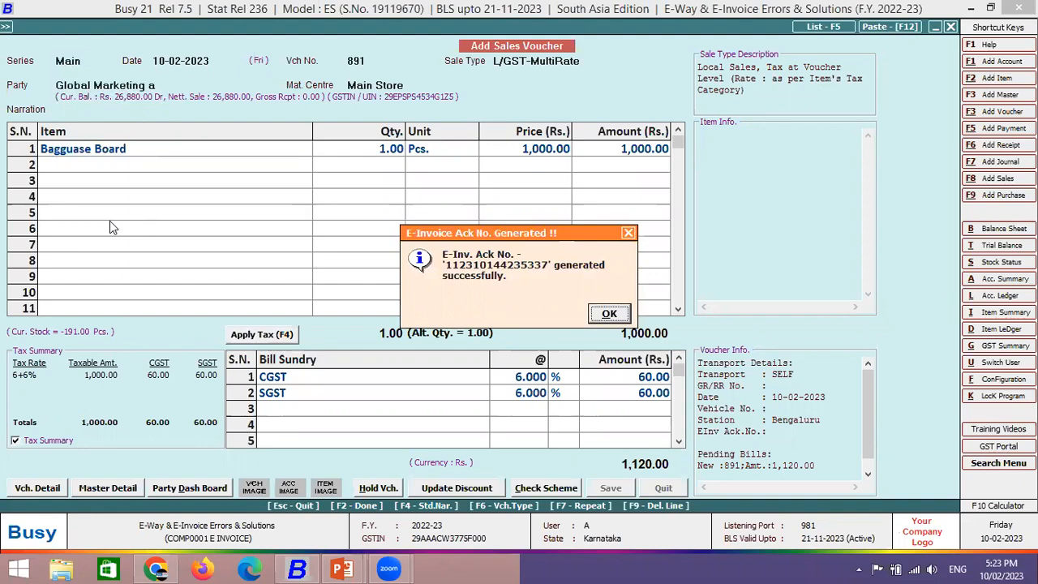
- Acknowledge the successful e-invoice, declining printing and notification
key(Return)
key(Right)
key(Return)
key(Escape)
key(Right)
key(Return)
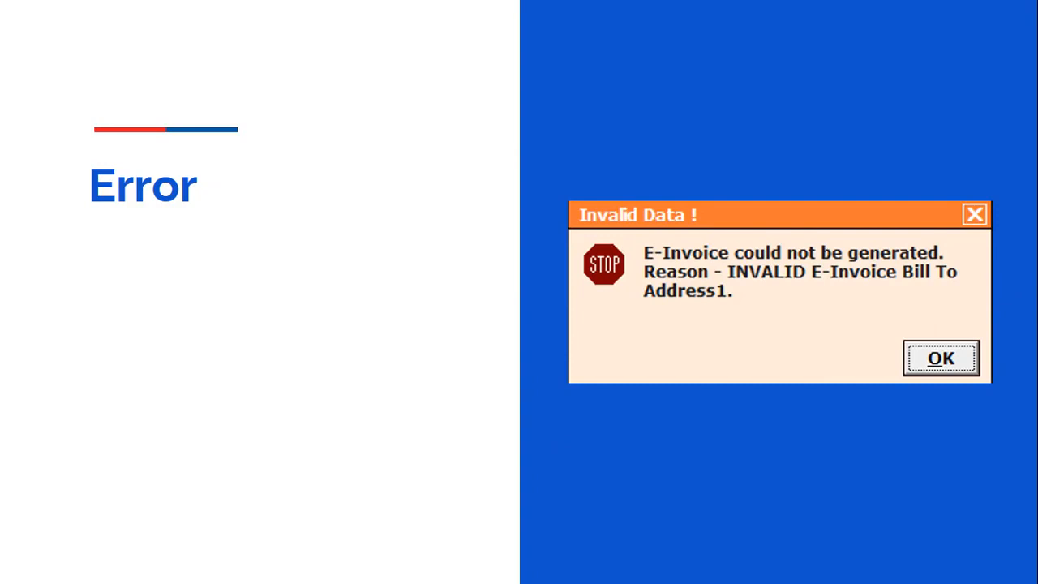
key(alt+Tab)
- Start voucher 892 for Global Marketing b and check its address lines in the account master
key(Return)
key(Return)
key(Return)
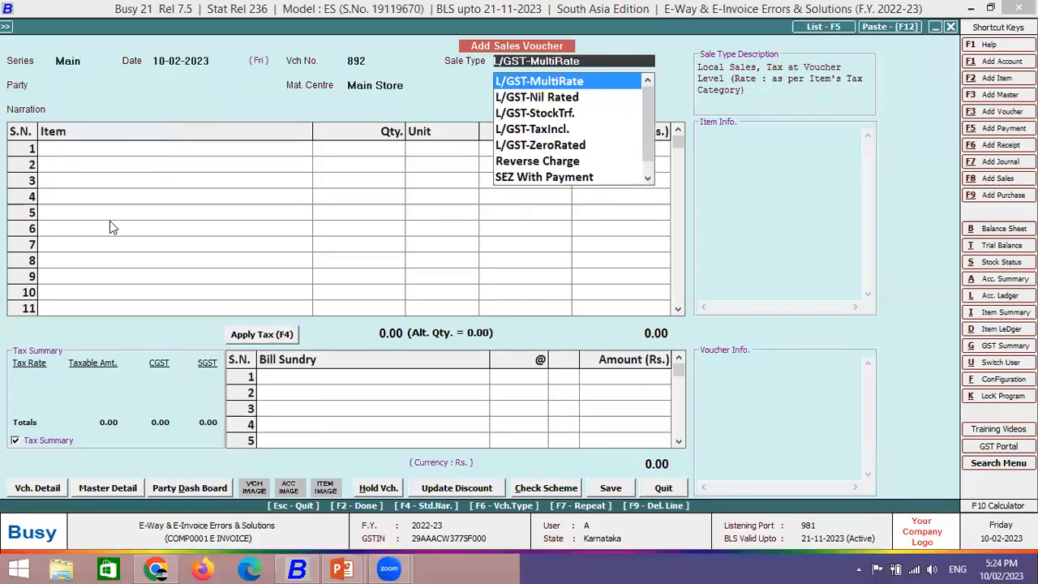
key(Down)
key(Down)
key(Down)
text(glo)
key(Down)
key(Down)
key(Return)
key(Escape)
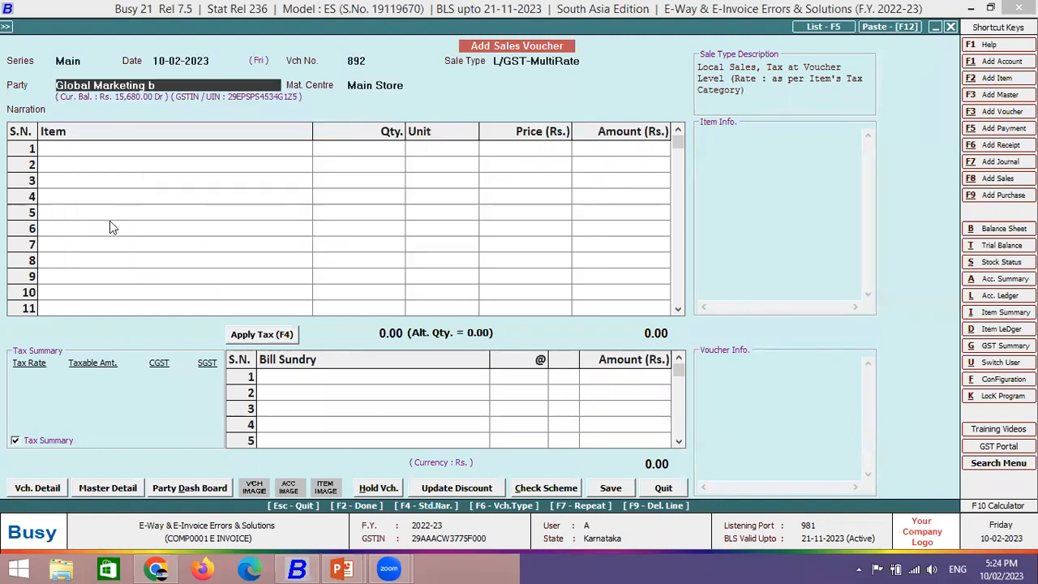
key(alt+m)
click(107, 205)
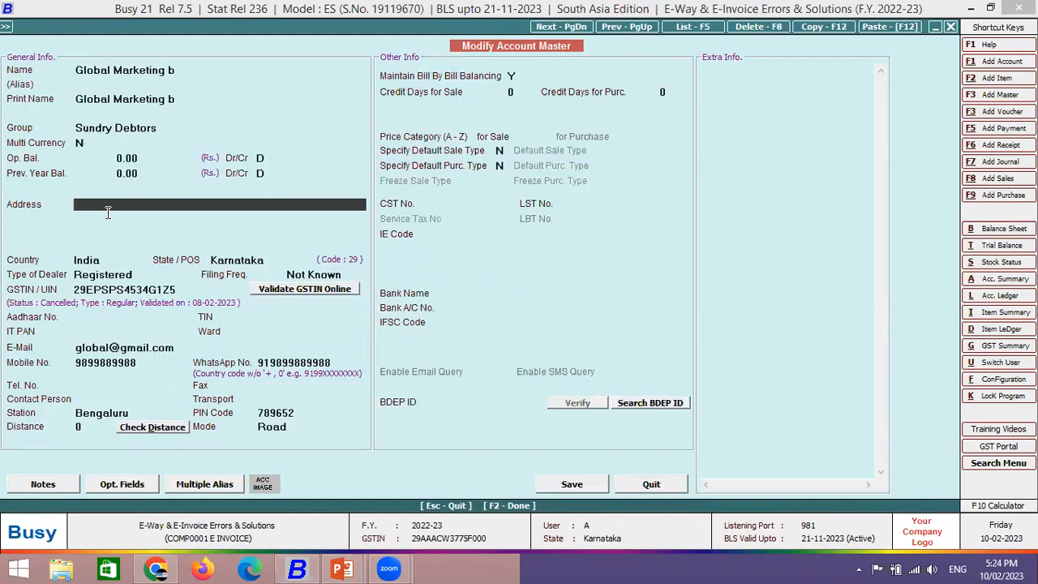
key(Escape)
- Add 10 Bagguase Board at 1,000 each with CGST and SGST charges
key(Return)
key(Return)
key(Down)
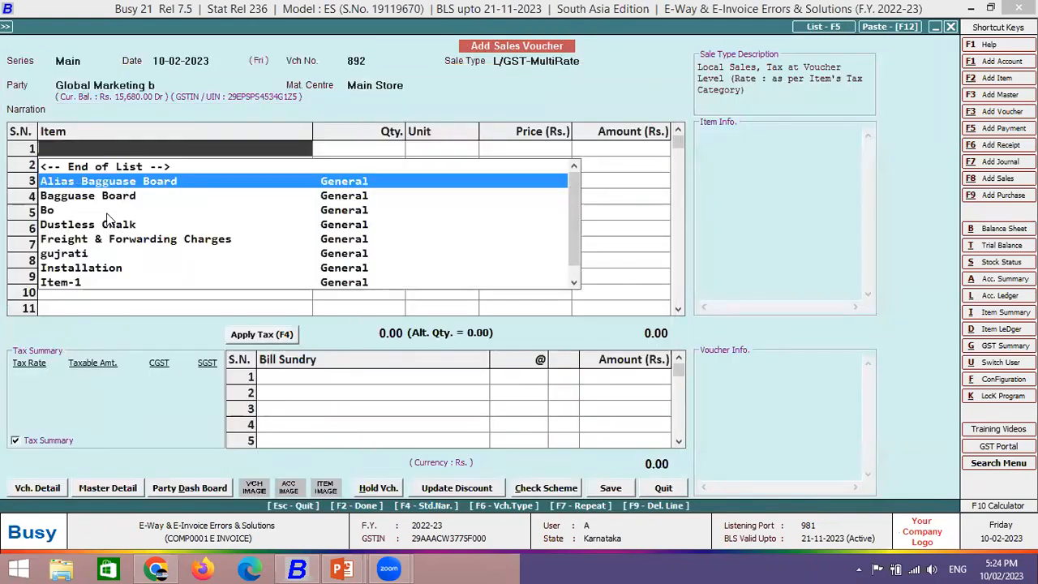
key(Return)
text(10)
key(Return)
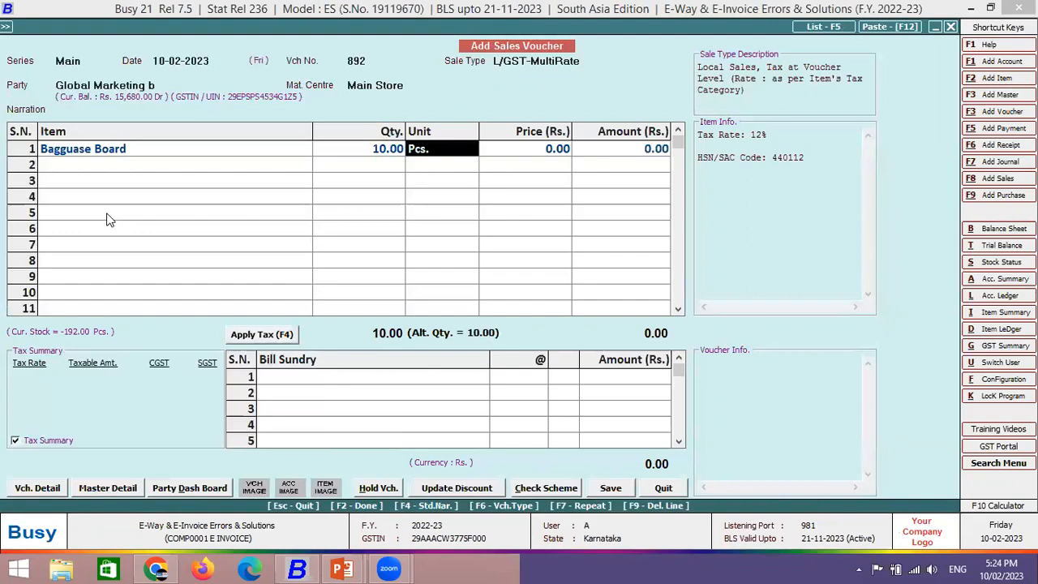
key(Return)
text(1,000)
key(Return)
key(Return)
key(Return)
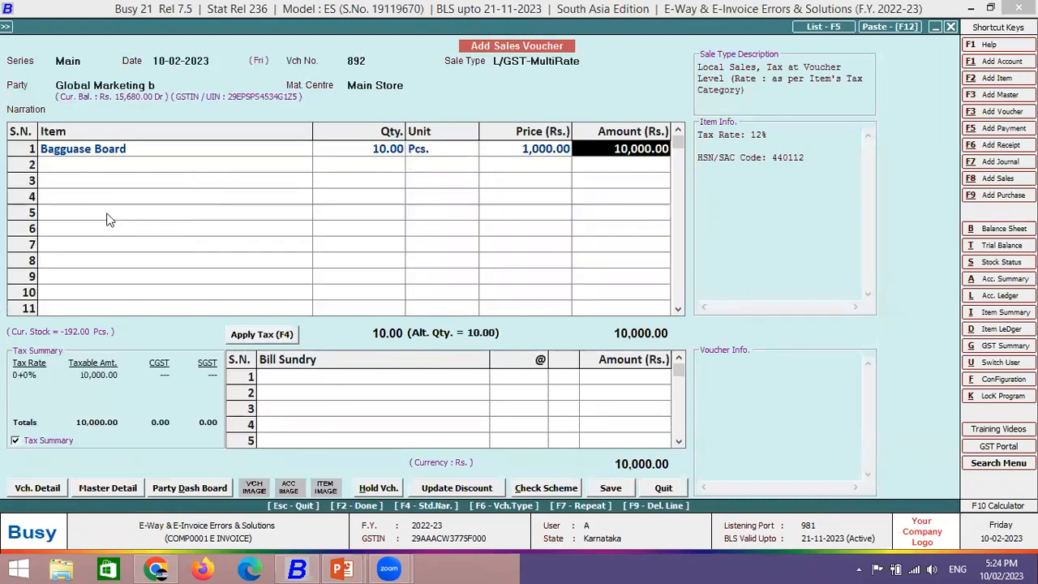
key(F4)
- Save voucher 892 and run automatic e-invoice generation, which fails on the blank billing address
key(Return)
key(Return)
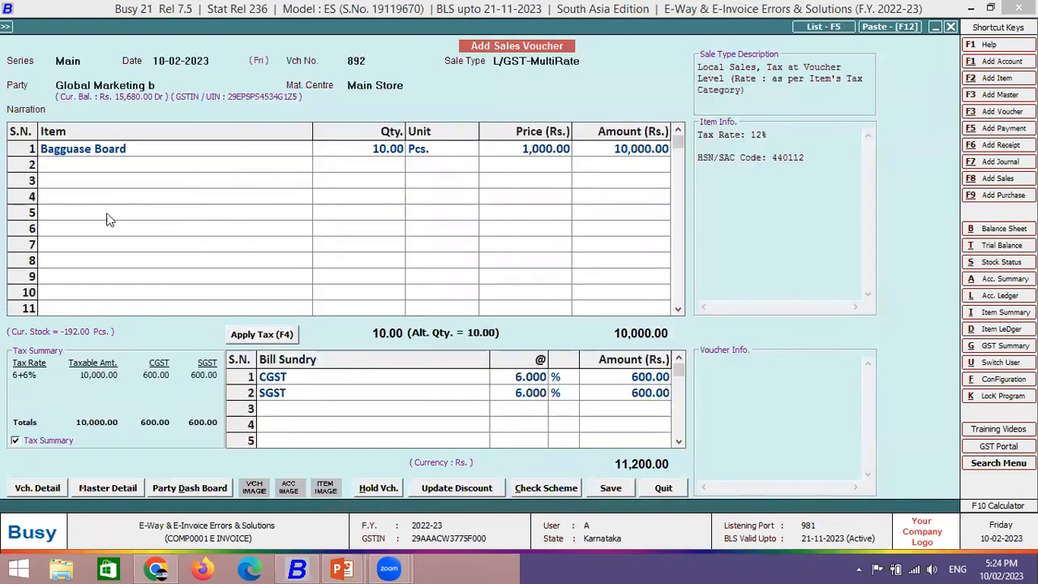
key(Return)
key(Return)
key(Return)
key(Return)
key(F2)
key(Return)
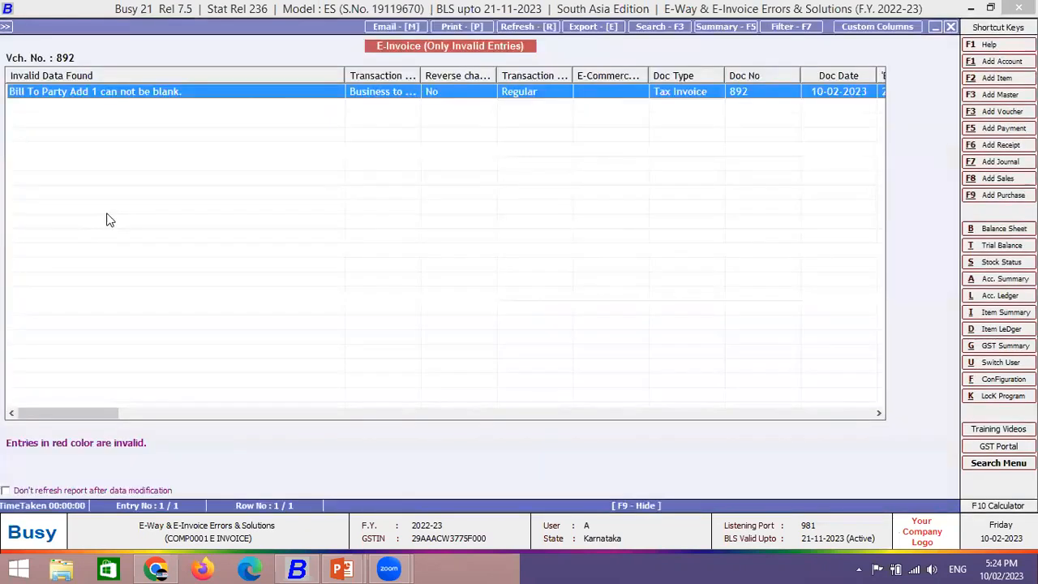
key(Escape)
key(Escape)
key(Return)
key(F2)
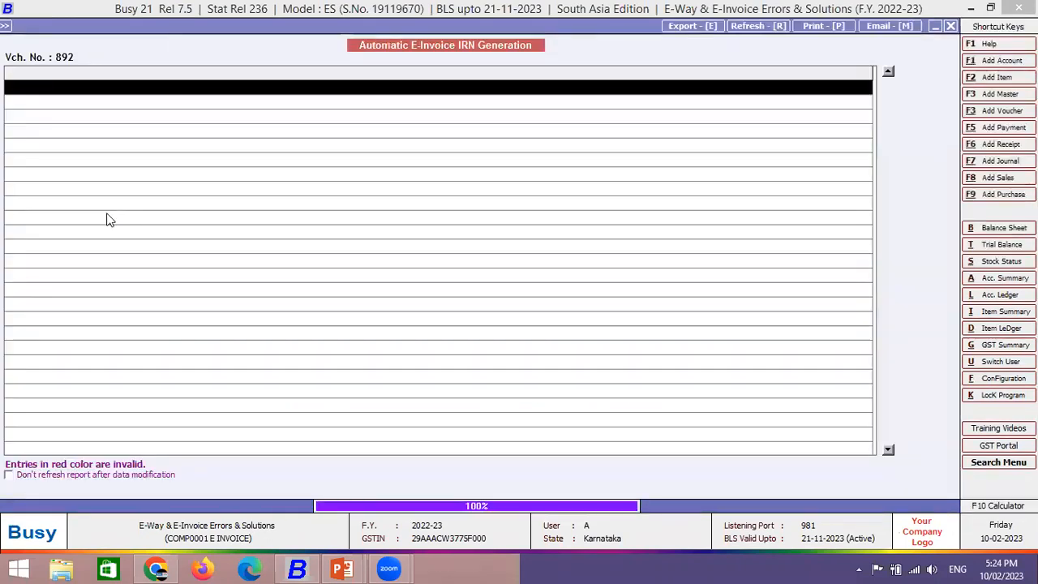
key(Return)
key(Return)
key(Return)
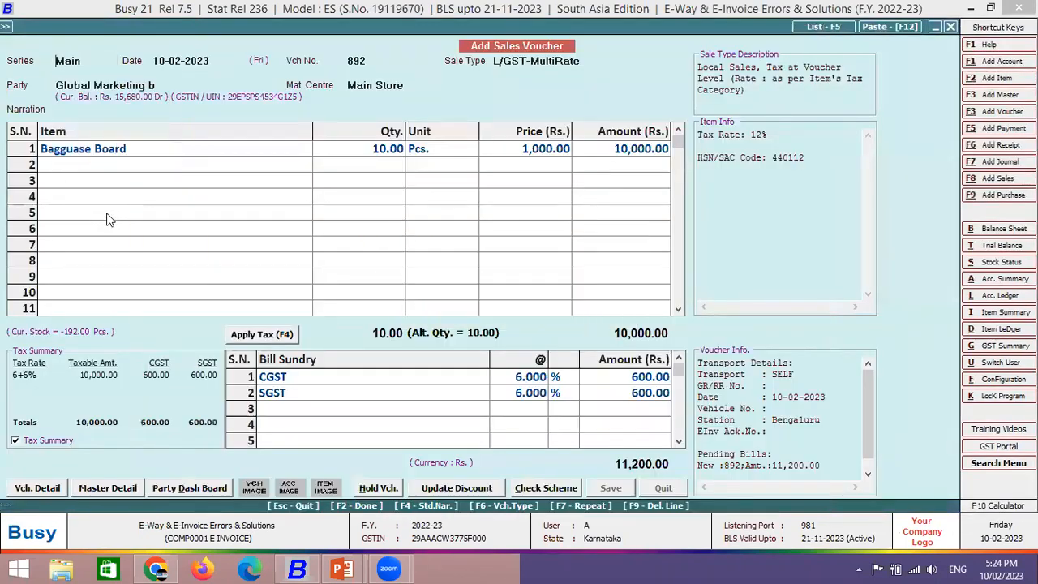
key(Right)
key(Return)
key(Return)
- Start a sales voucher for party Global Marketing b, passing through its billing details
text(glo)
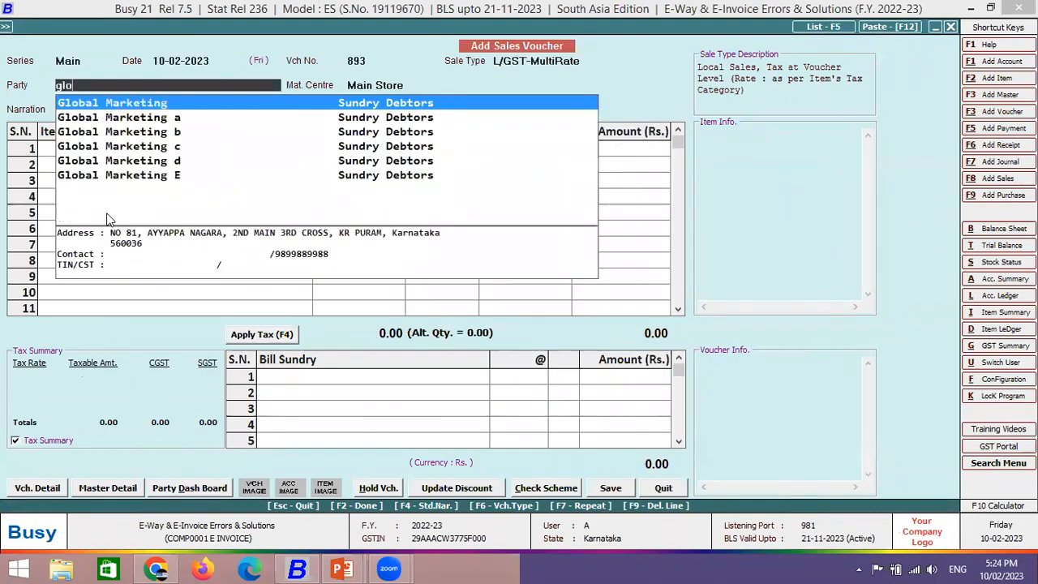
key(Down)
key(Down)
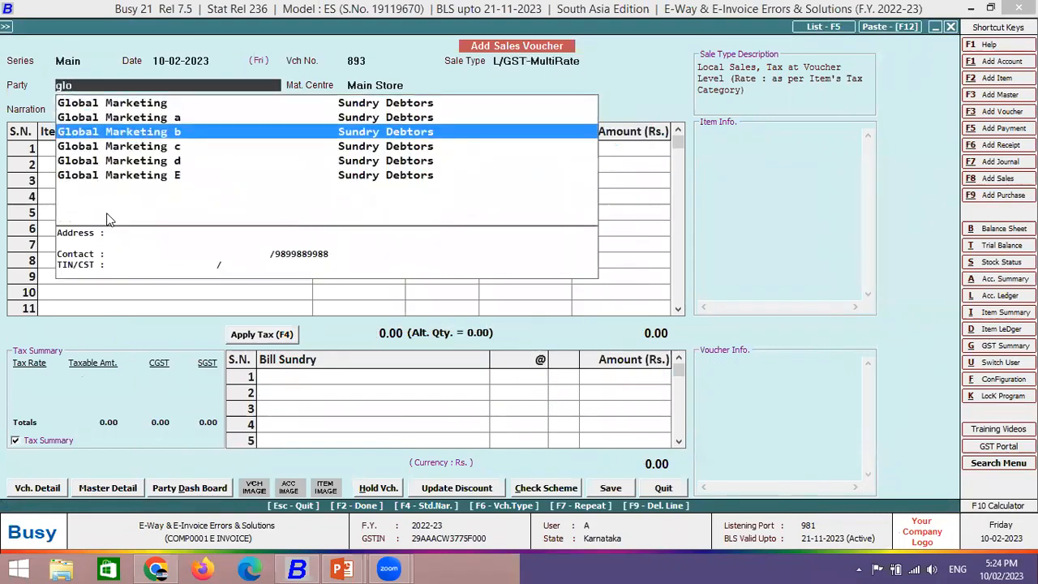
key(Return)
key(Return)
key(Return)
key(F2)
- Add 100 Bagguase Board at 1,000 with CGST and SGST, accept transport details and save voucher 893
key(Return)
key(Down)
key(Down)
key(Return)
text(100)
key(Return)
key(Return)
text(1,000)
key(Return)
key(Return)
key(Return)
key(F4)
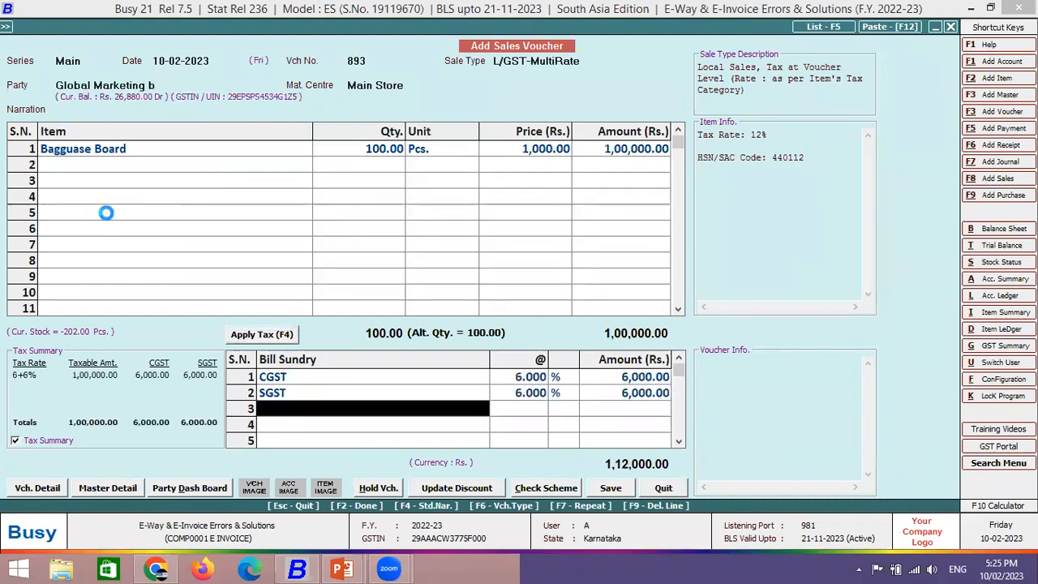
key(Return)
key(Return)
key(Return)
key(Return)
key(Return)
key(F2)
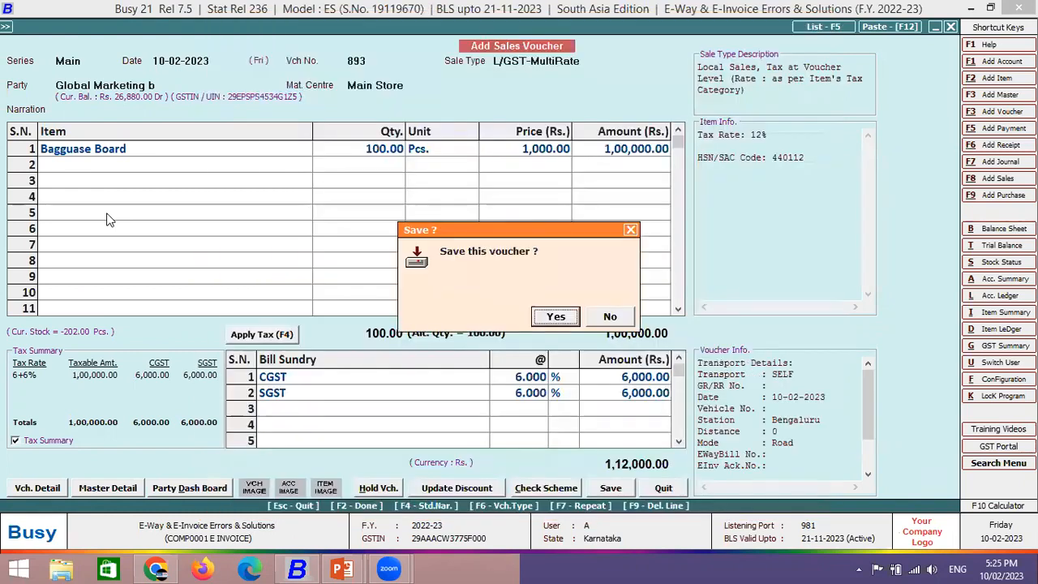
key(Return)
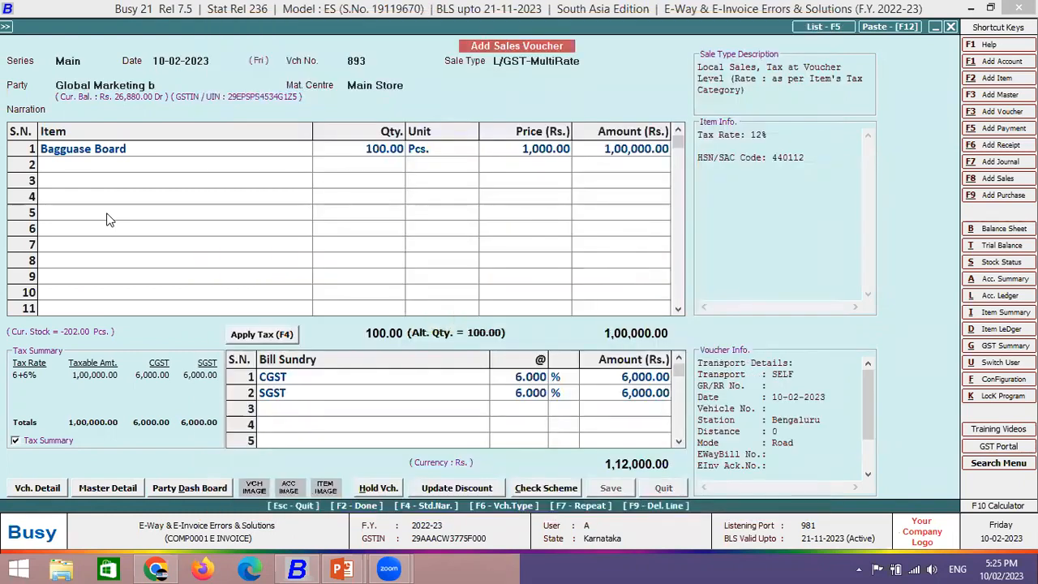
- Run automatic e-invoice generation for voucher 893 after checking it for errors
key(Return)
key(Return)
key(Return)
key(F2)
key(Return)
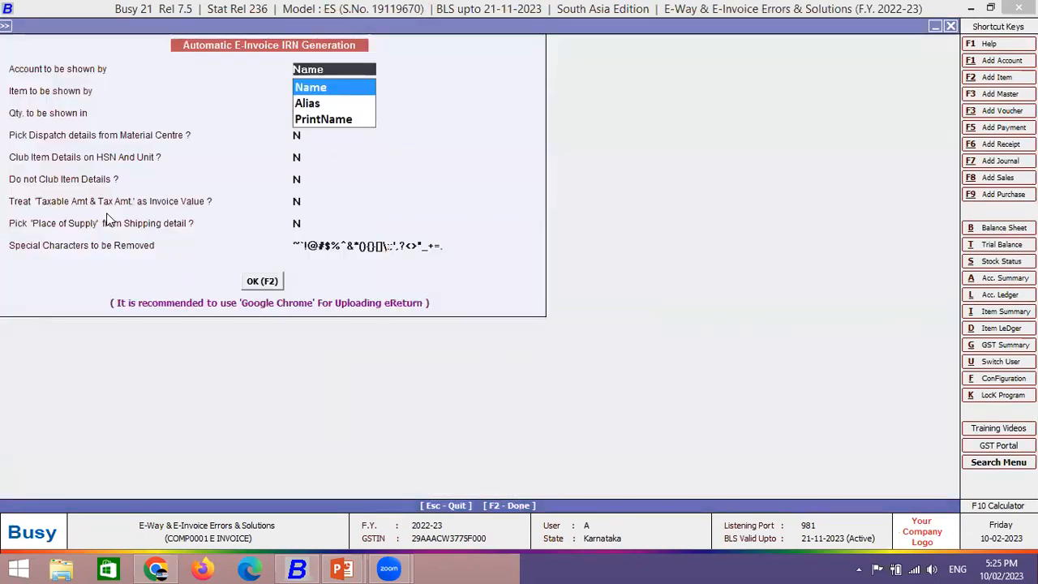
key(Escape)
key(Right)
key(Return)
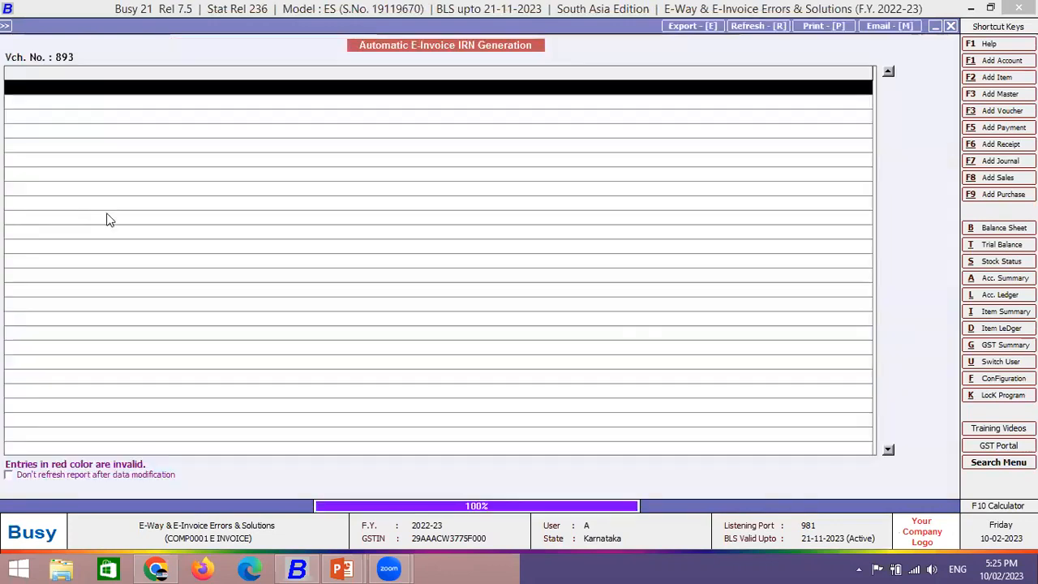
key(Return)
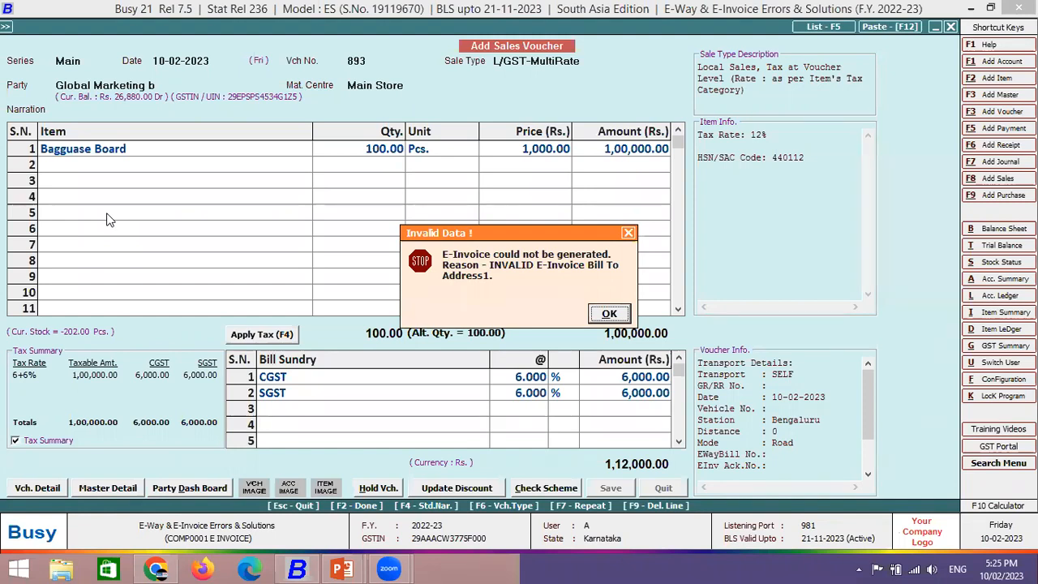
- Dismiss the invalid data error, skip printing, and switch to the PowerPoint slide show
key(Return)
key(n)
key(n)
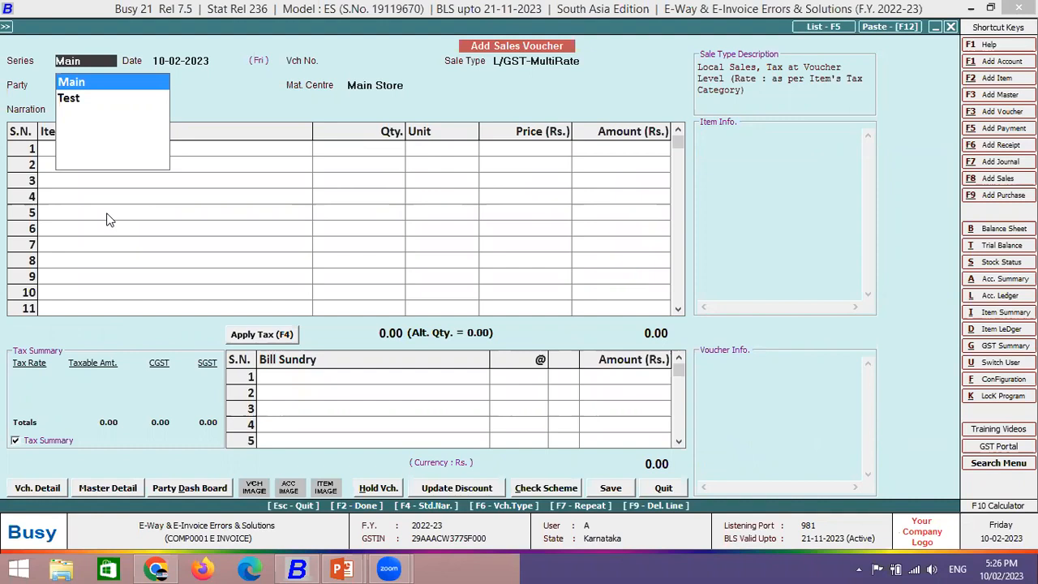
key(alt+Tab)
- Advance to the invalid GSTIN error slide, then return to the Busy sales voucher
key(Right)
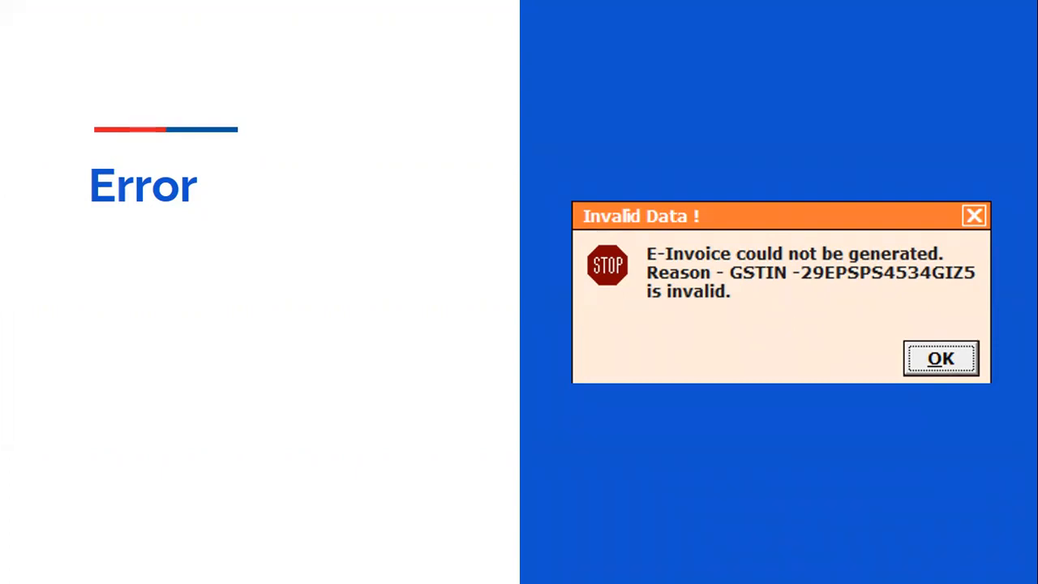
key(alt+Tab)
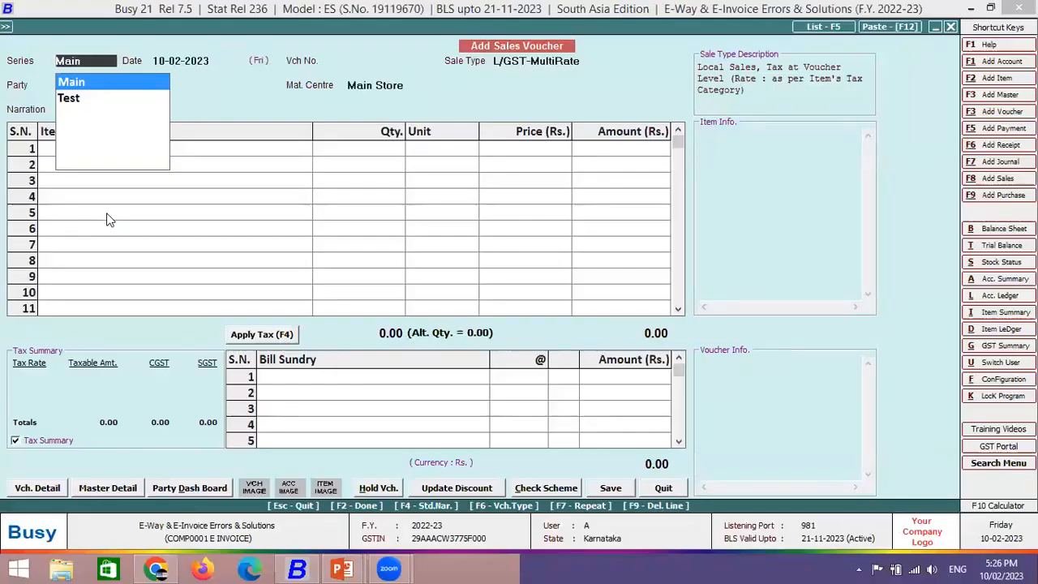
- Set the voucher to the Main series with Global Marketing c as the party
key(Return)
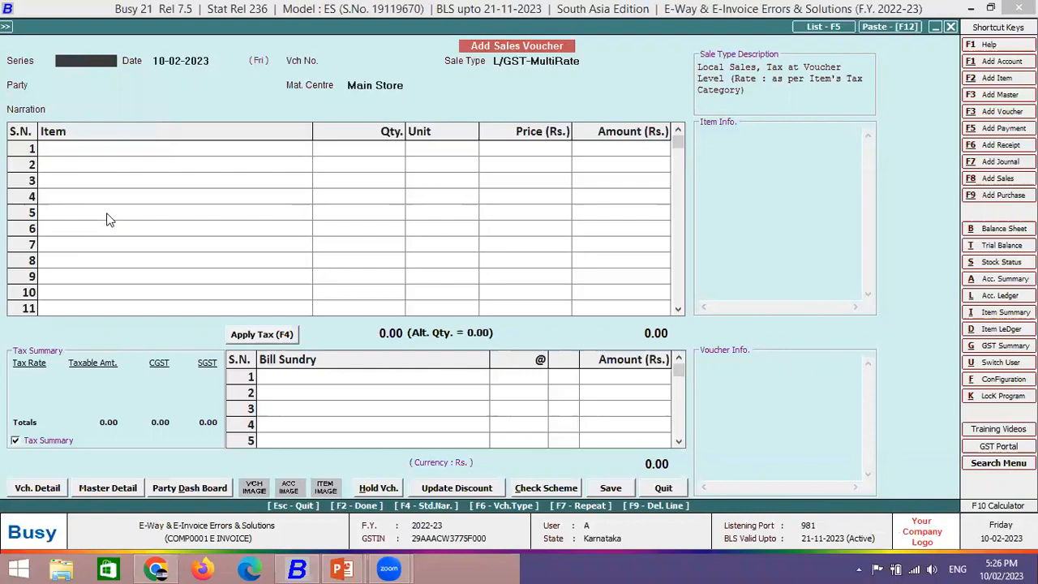
key(space)
key(Down)
key(Up)
key(Return)
key(Return)
key(Down)
key(Down)
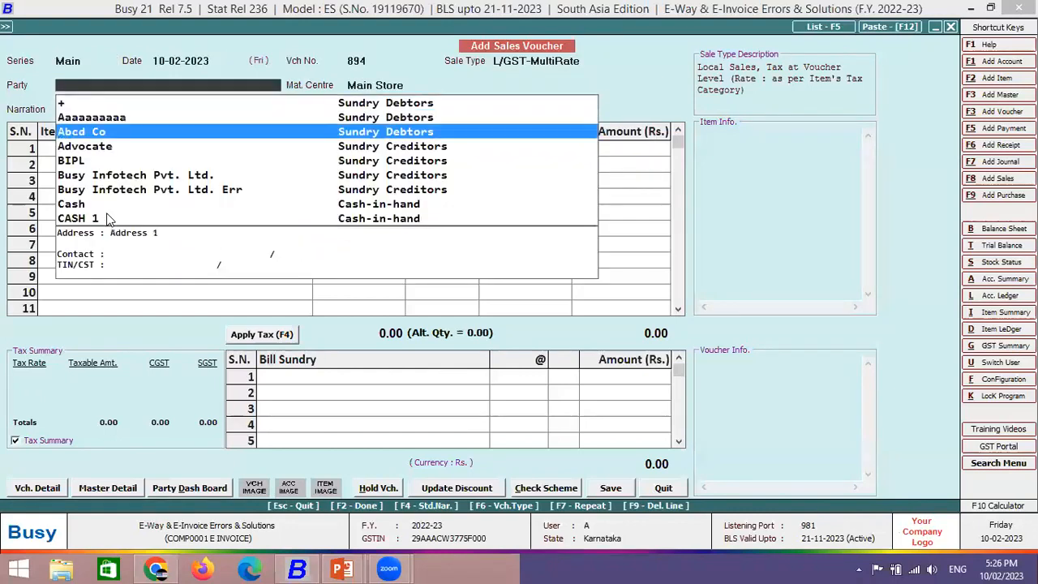
text(glo)
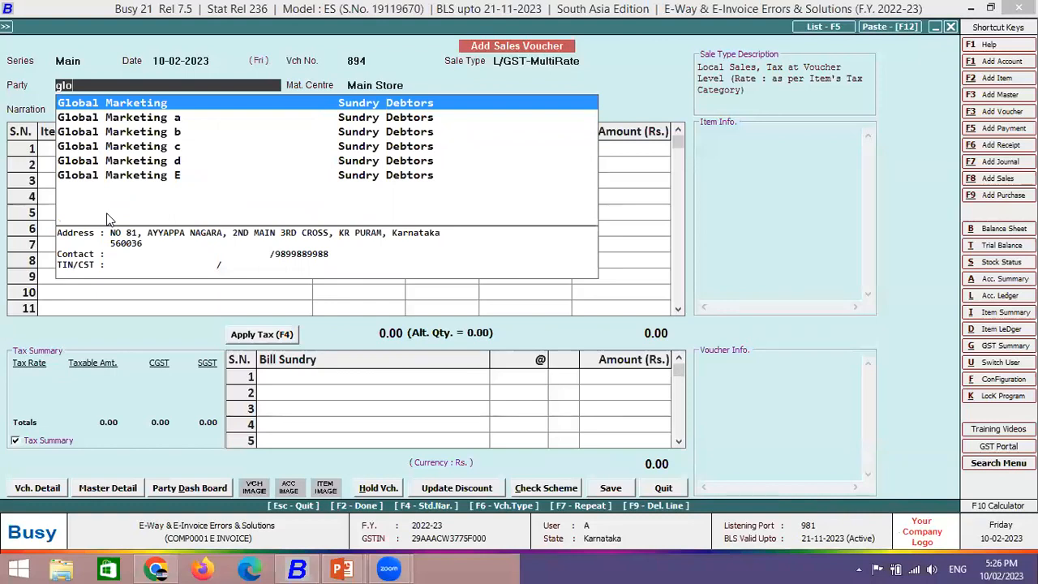
key(Down)
key(Down)
key(Down)
key(Return)
key(Return)
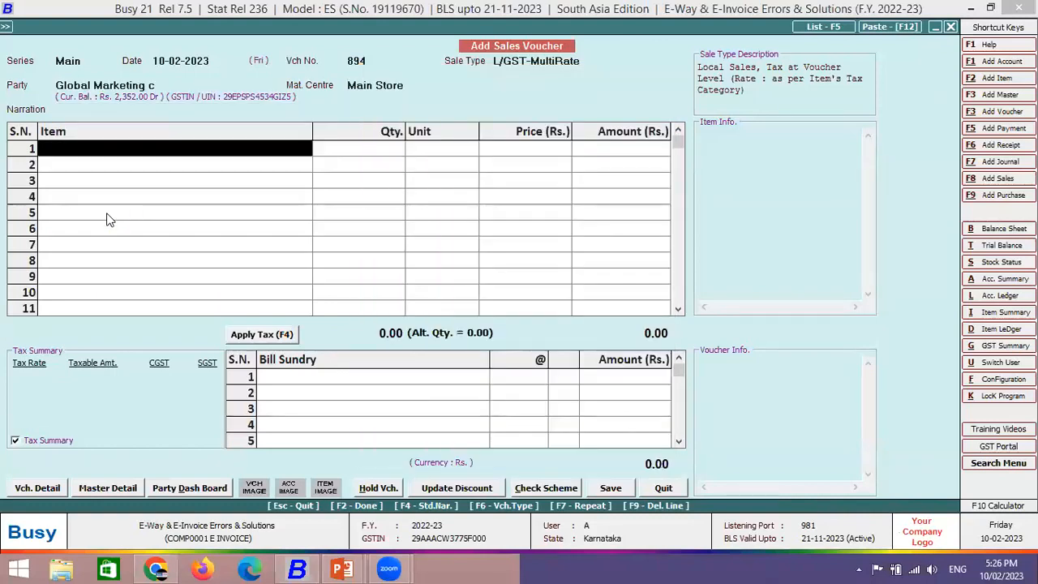
- Add 1 Bagguase Board at a price of 10,000 in row 1
text(b)
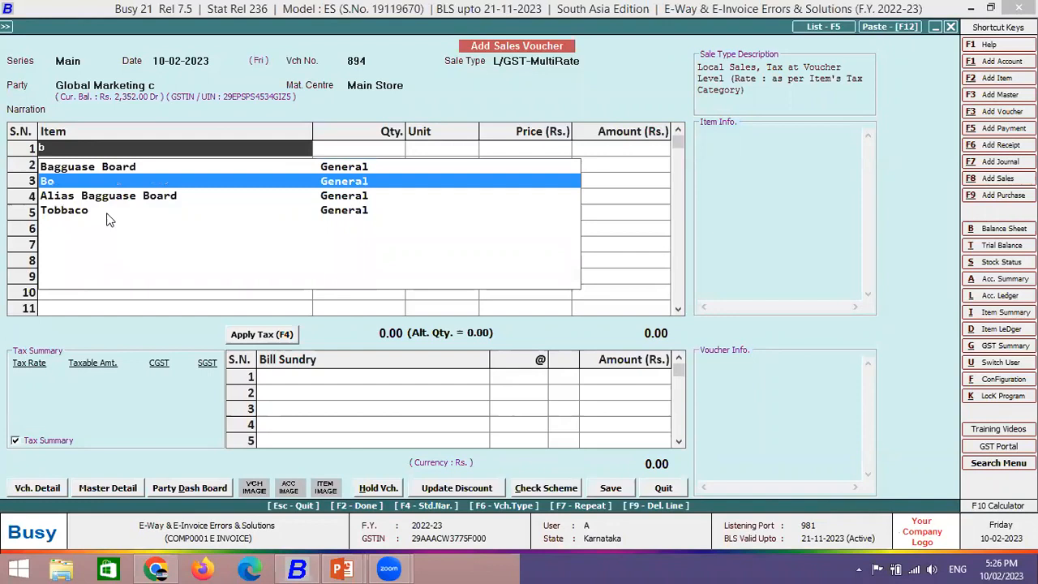
key(Down)
key(Down)
key(Up)
key(Up)
key(Up)
key(Return)
text(1)
key(Return)
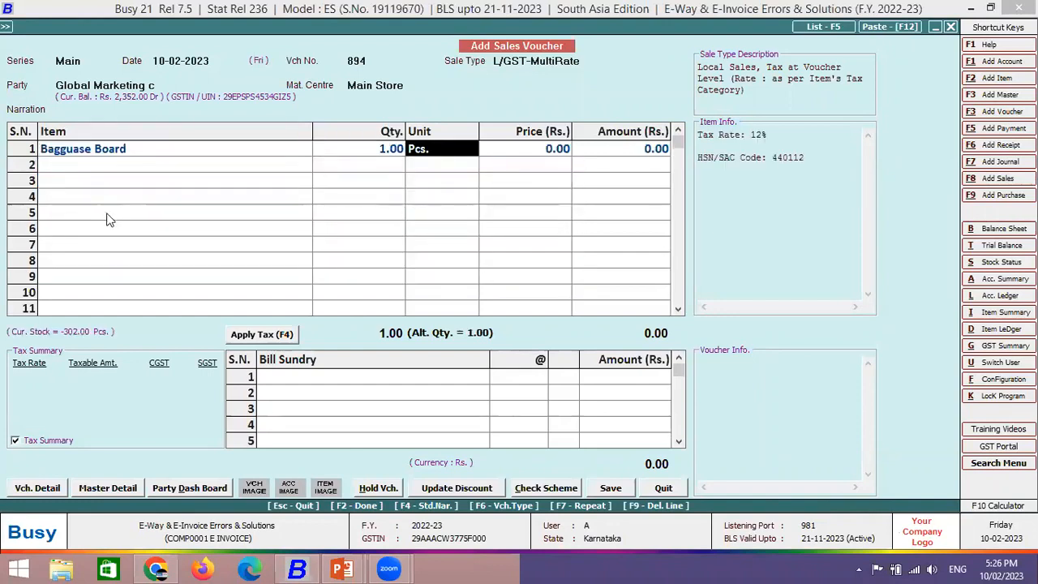
key(Return)
key(Up)
text(10,000)
key(Return)
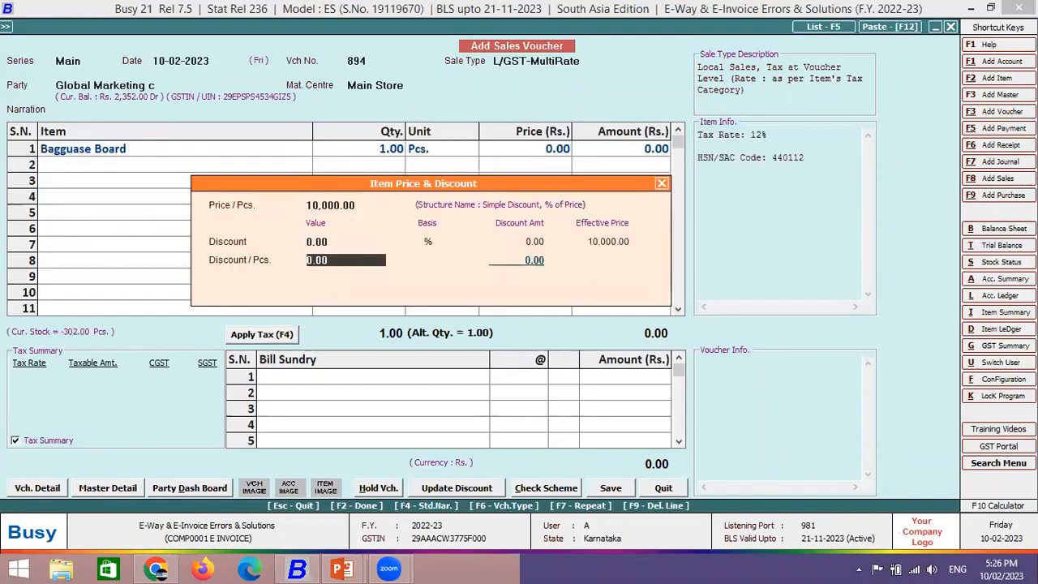
key(Return)
- Apply CGST and SGST, accept transport details, save voucher 894 and open its invalid-entries report
key(Return)
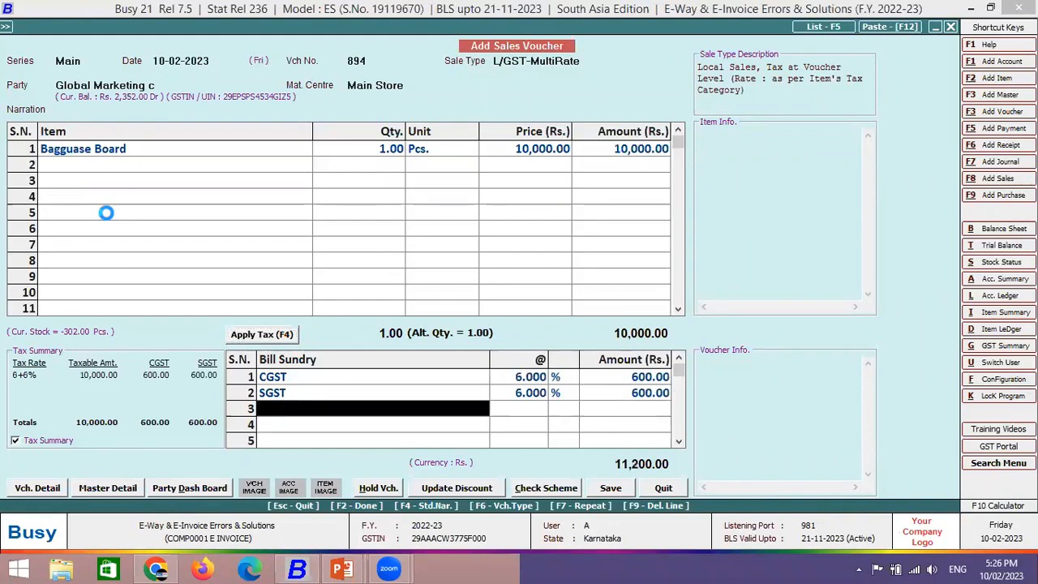
key(F2)
key(Return)
key(Return)
key(Return)
key(Return)
key(Return)
key(Return)
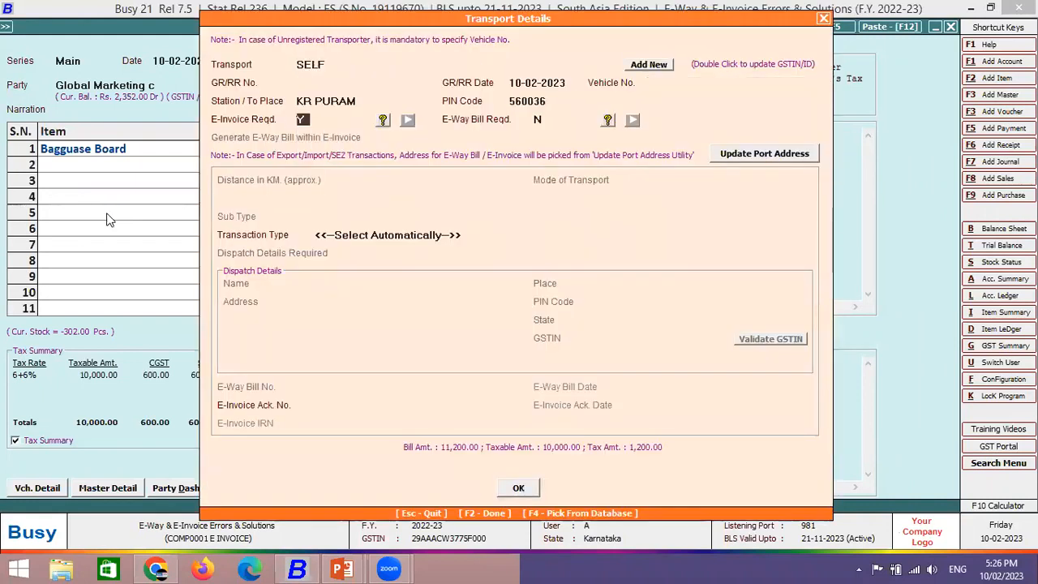
key(F2)
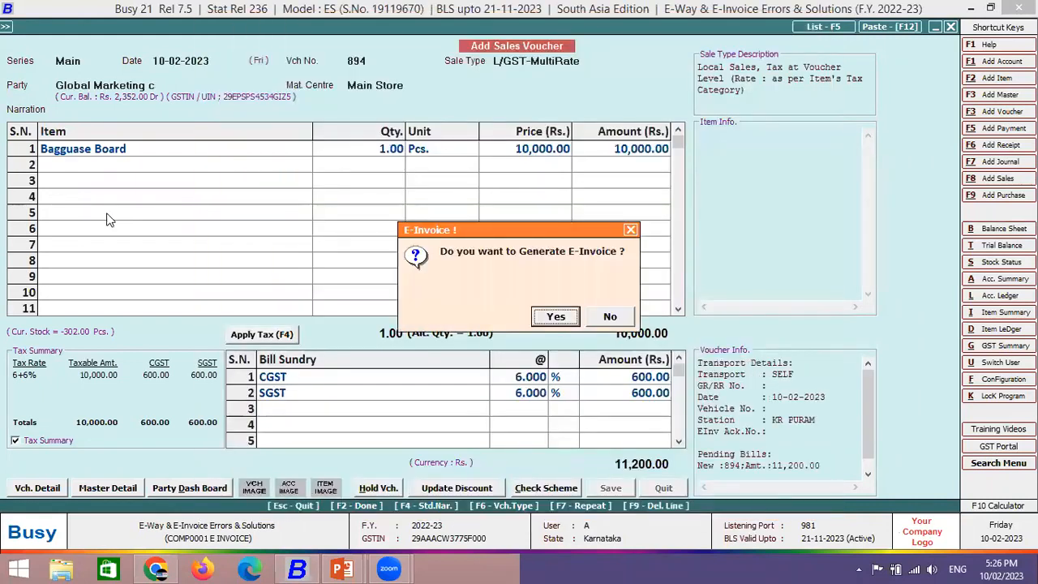
key(Return)
key(Return)
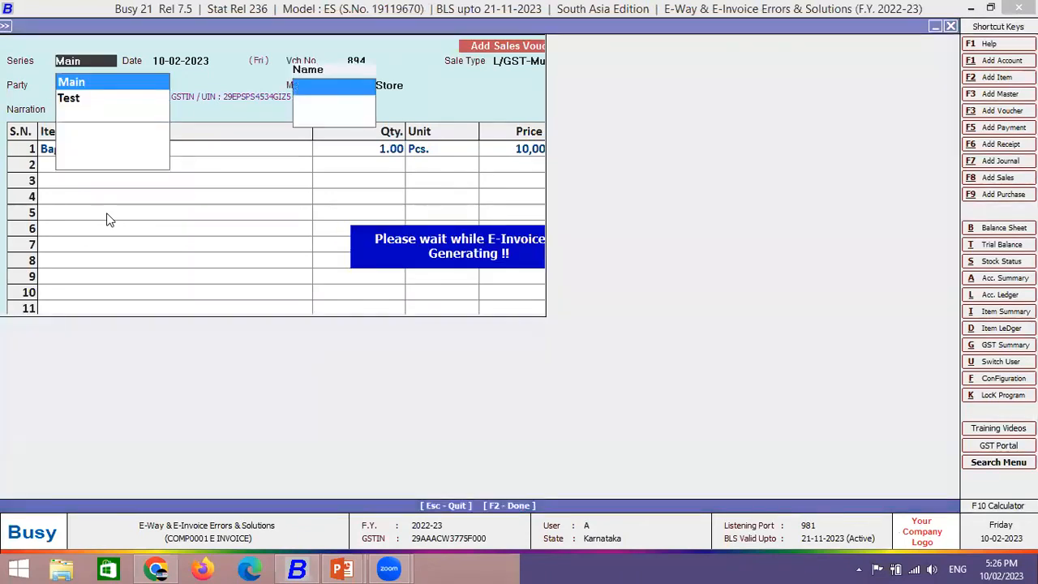
key(F2)
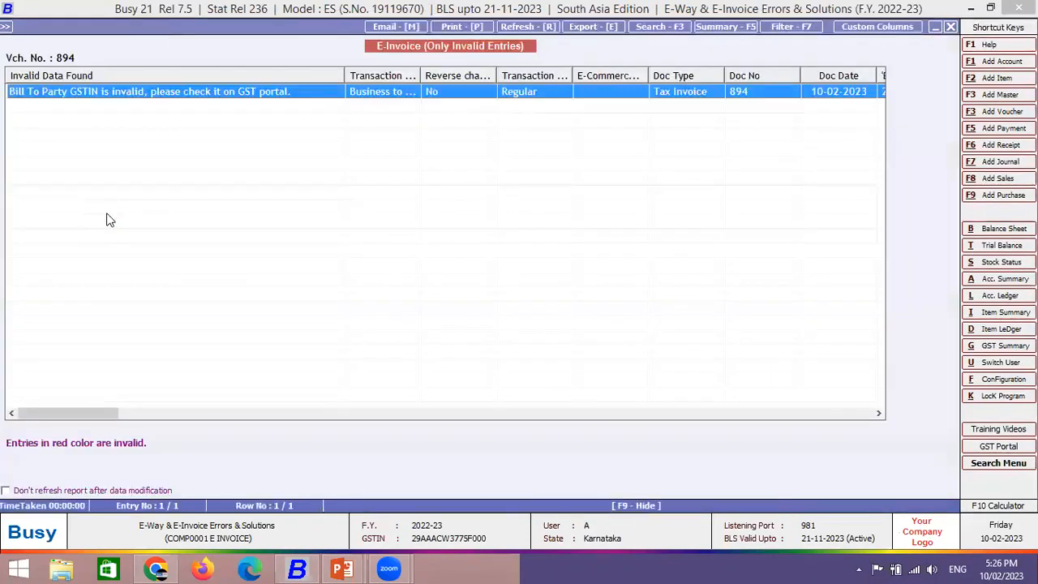
key(Escape)
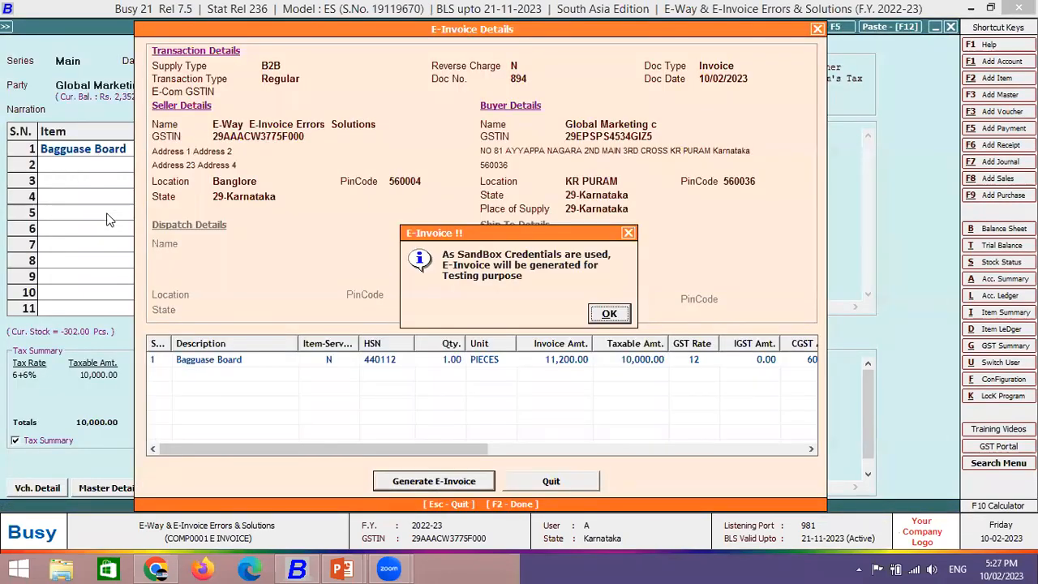
- Attempt the e-invoice for voucher 894, dismiss the GSTIN error, and decline printing and notification
key(Return)
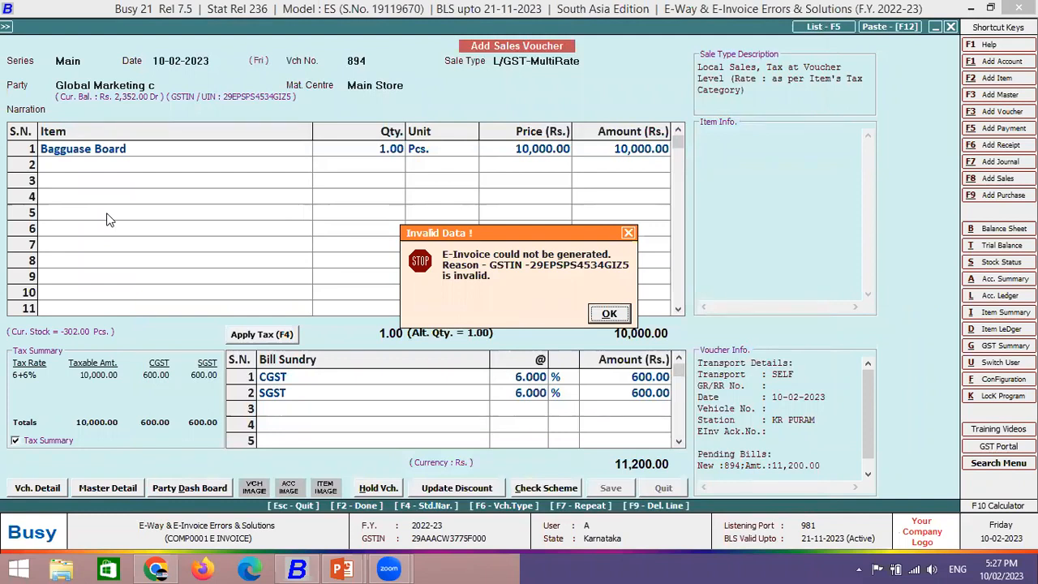
click(608, 314)
key(Right)
key(Return)
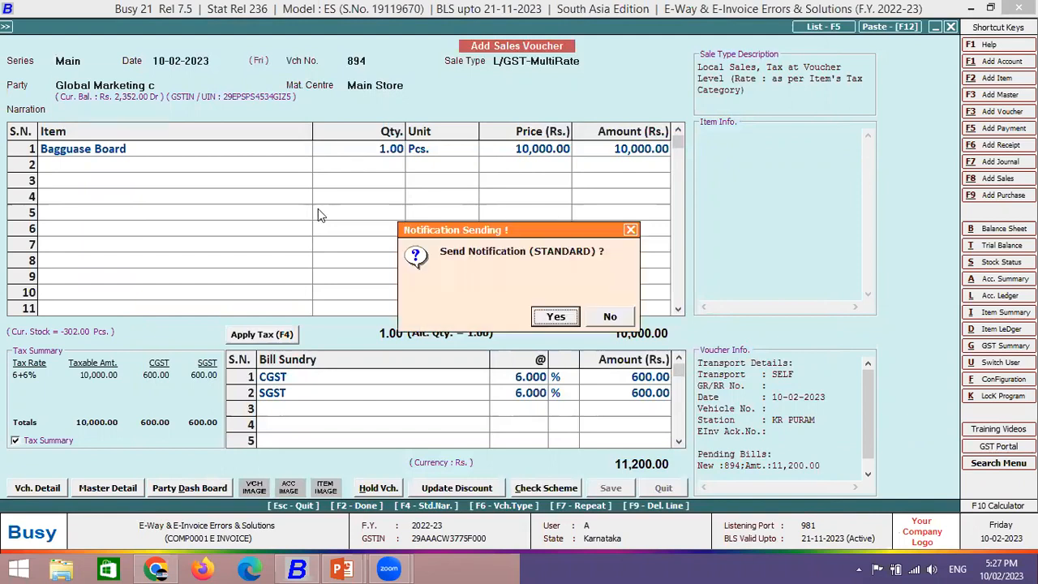
key(Right)
key(Return)
key(Return)
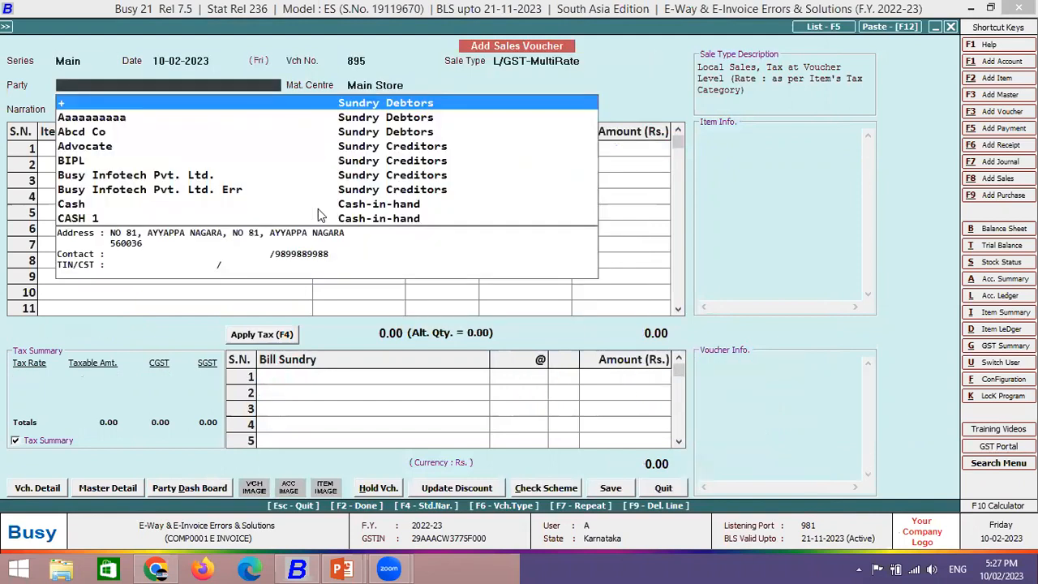
- Filter voucher 895's party list with 'glo', view the error slide, then return to Busy
text(glo)
key(Down)
key(Down)
key(Down)
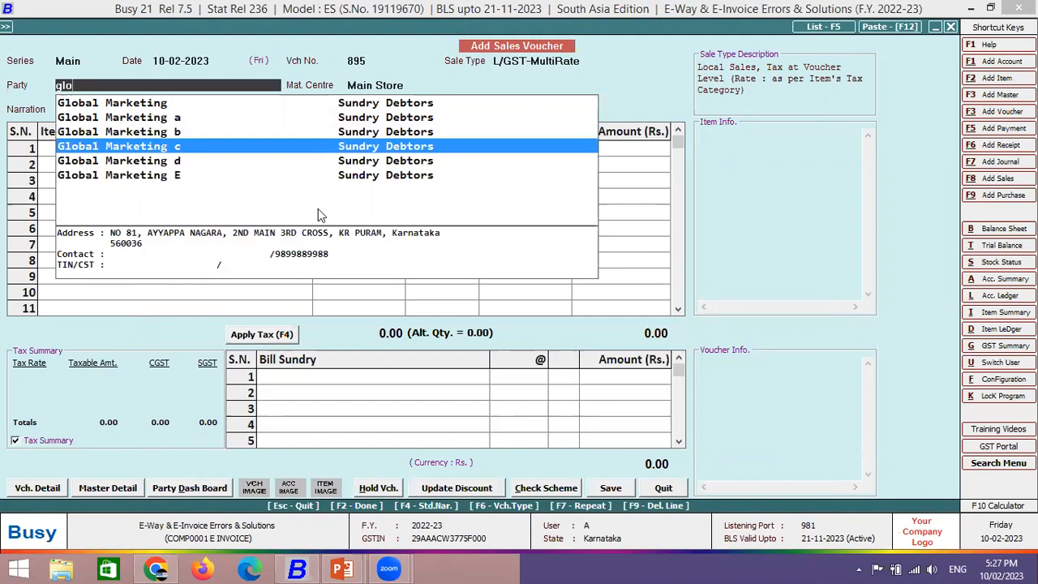
key(alt+Tab)
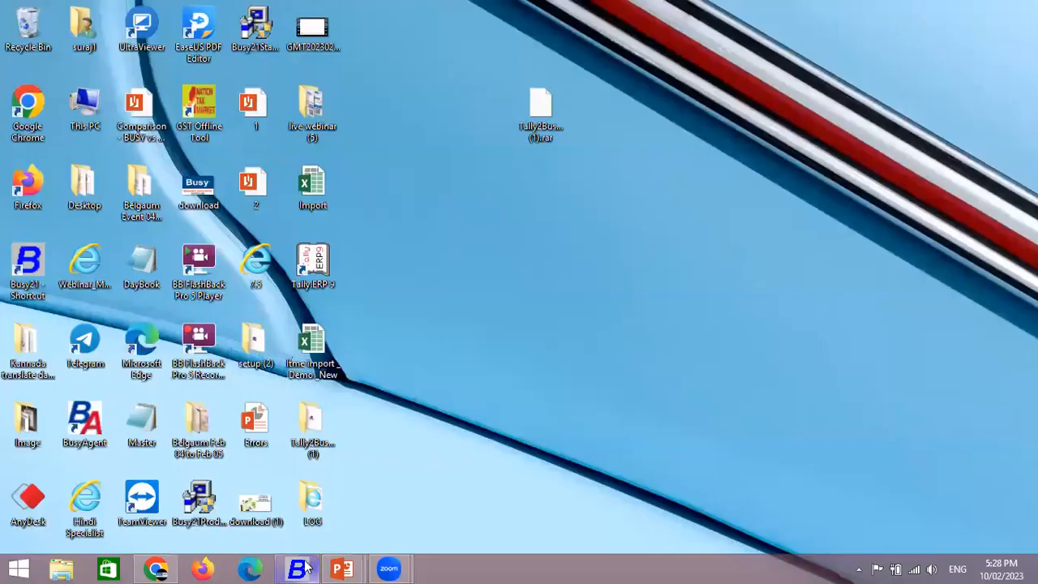
click(297, 567)
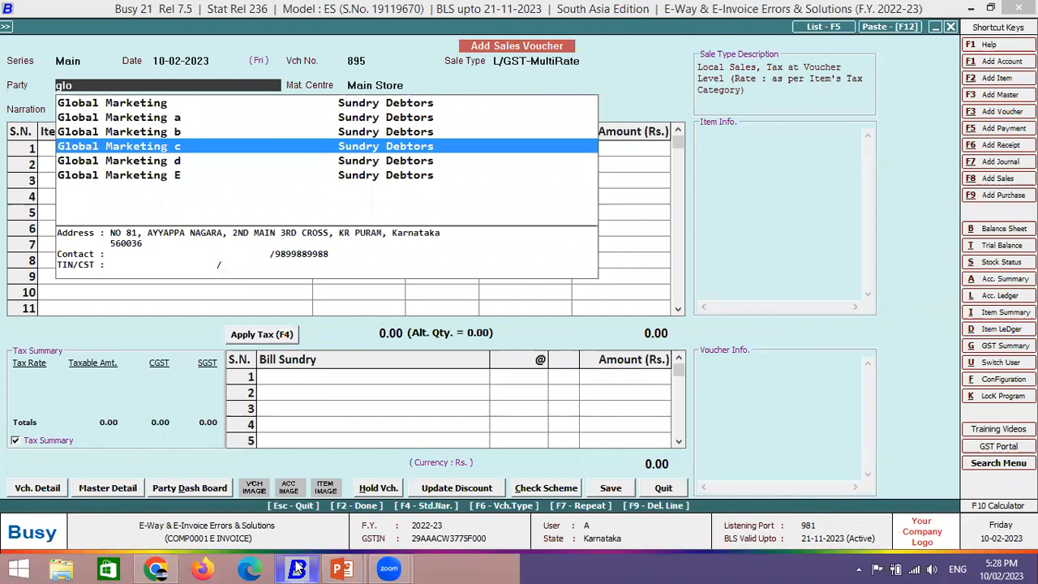
- Choose Global Marketing d as the party of voucher 895
key(Down)
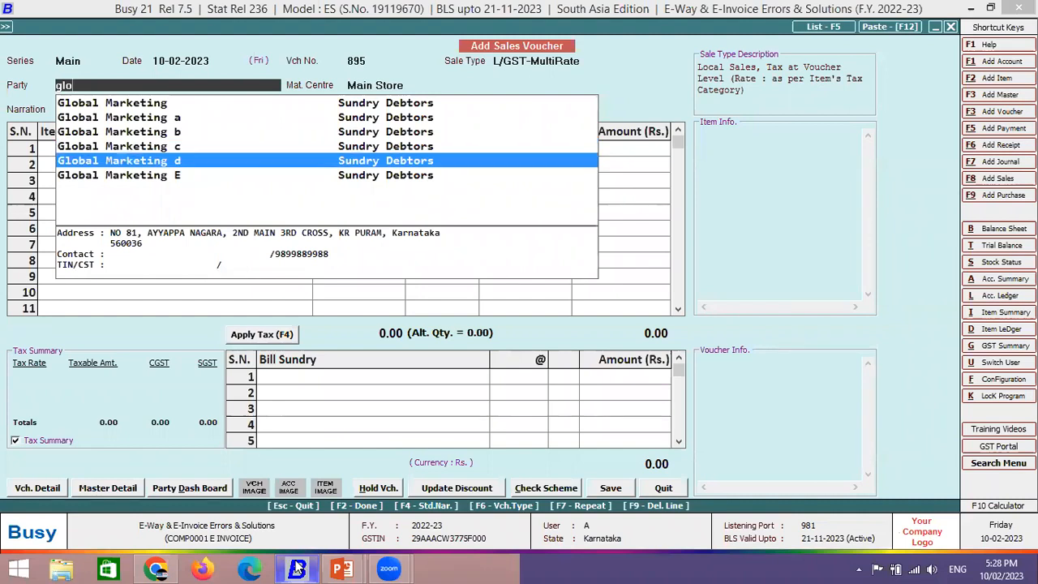
key(Return)
key(Return)
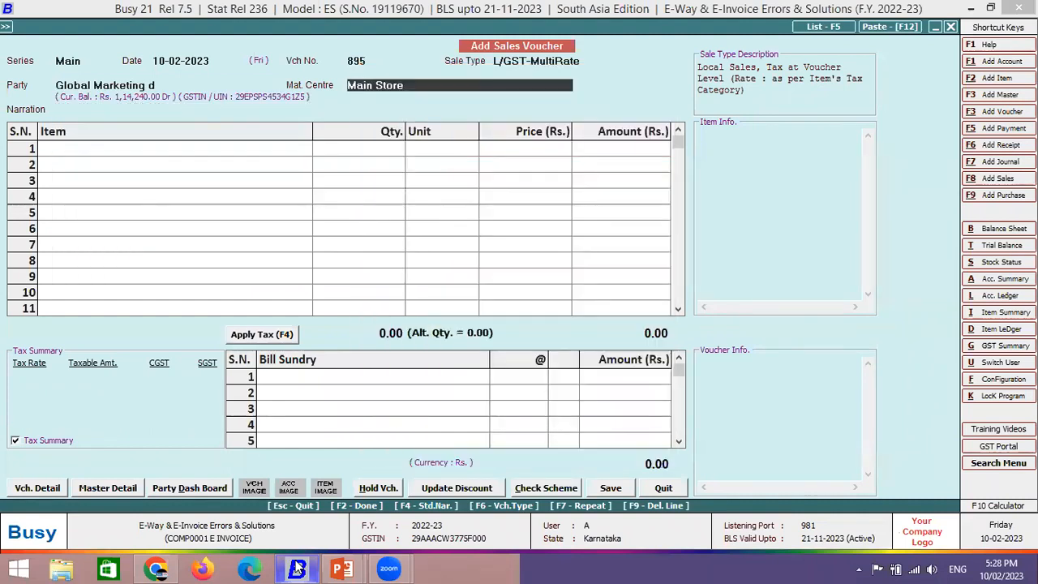
key(Return)
key(Return)
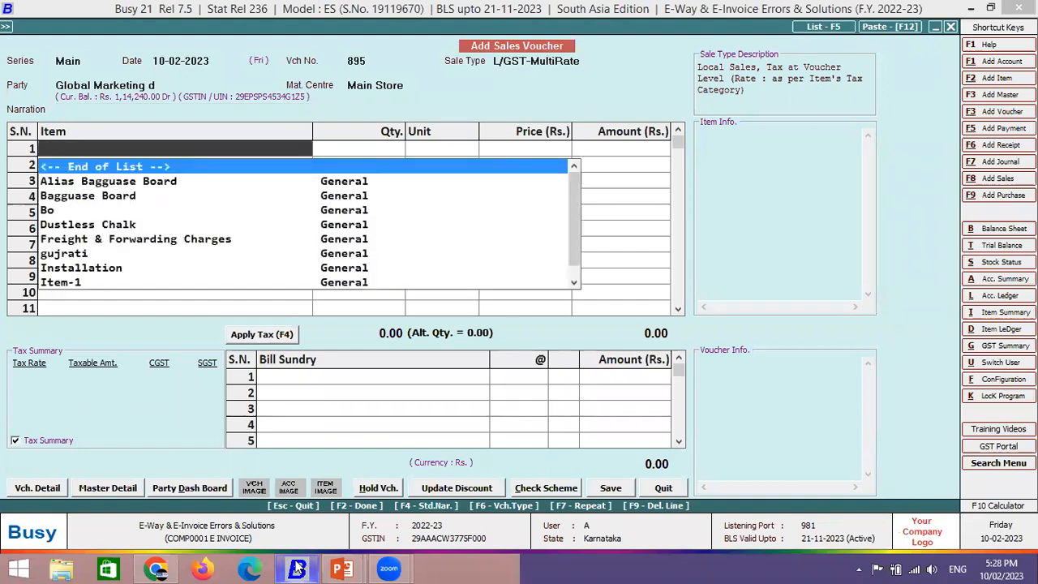
- Add 1,000 Bagguase Board at a price of 1,000 per piece
key(Down)
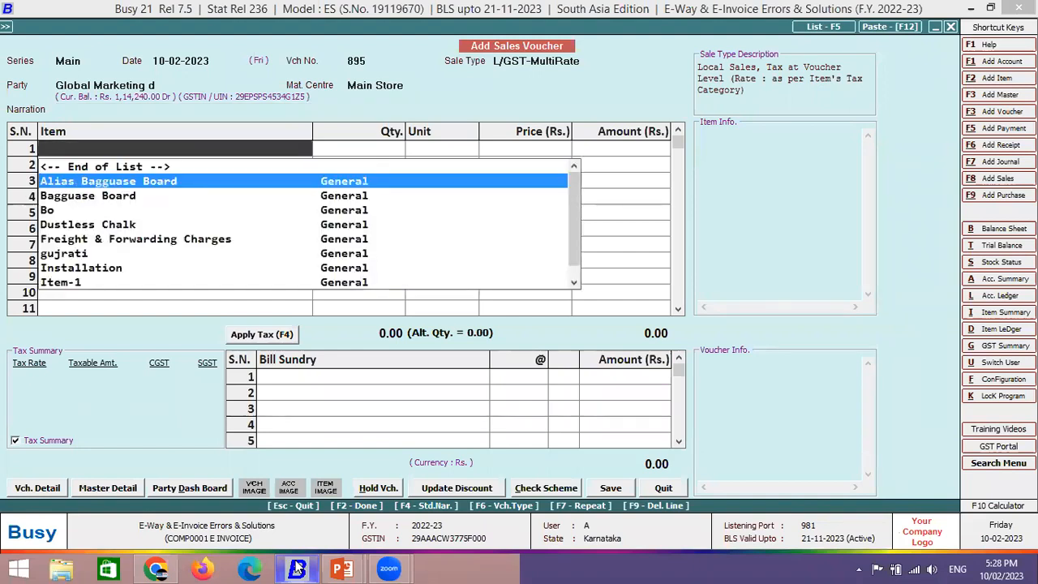
key(Down)
key(Return)
text(1000)
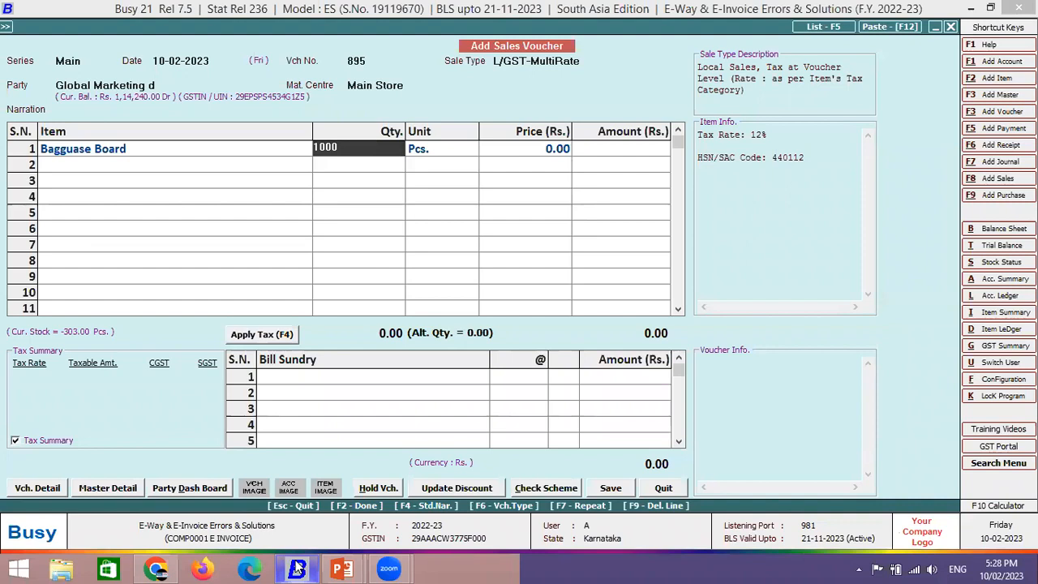
key(Return)
key(Return)
text(1000)
key(Return)
key(Return)
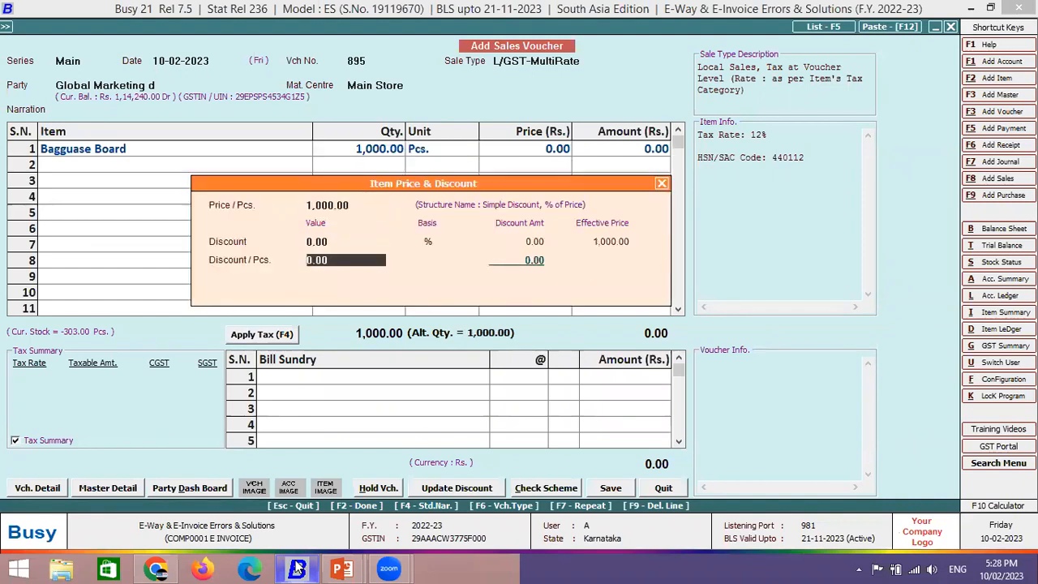
key(Return)
key(Return)
key(Return)
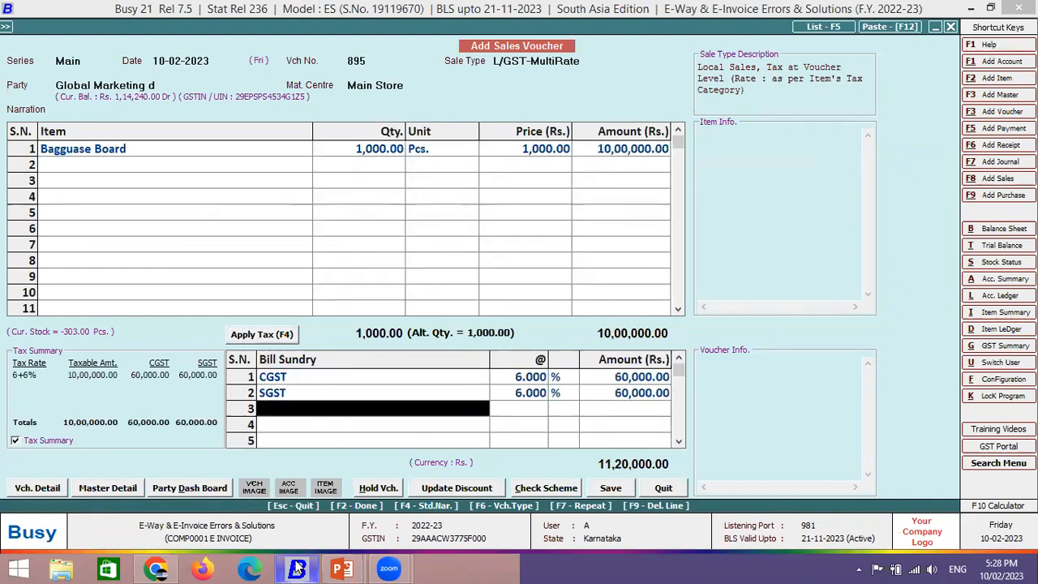
click(168, 82)
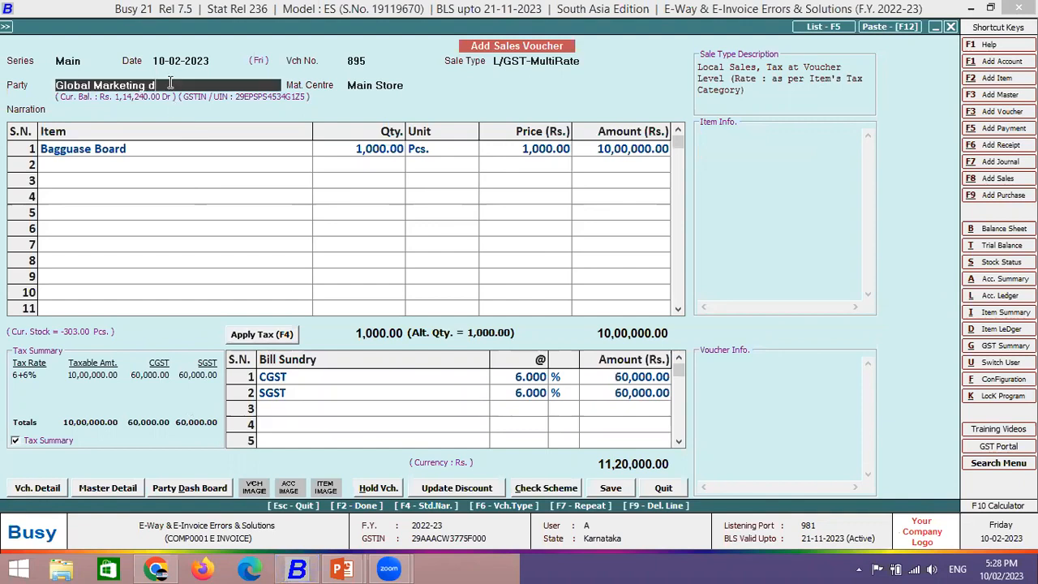
- Delete K R PURAM from the Station field of Global Marketing d's account master and save it
right_click(168, 81)
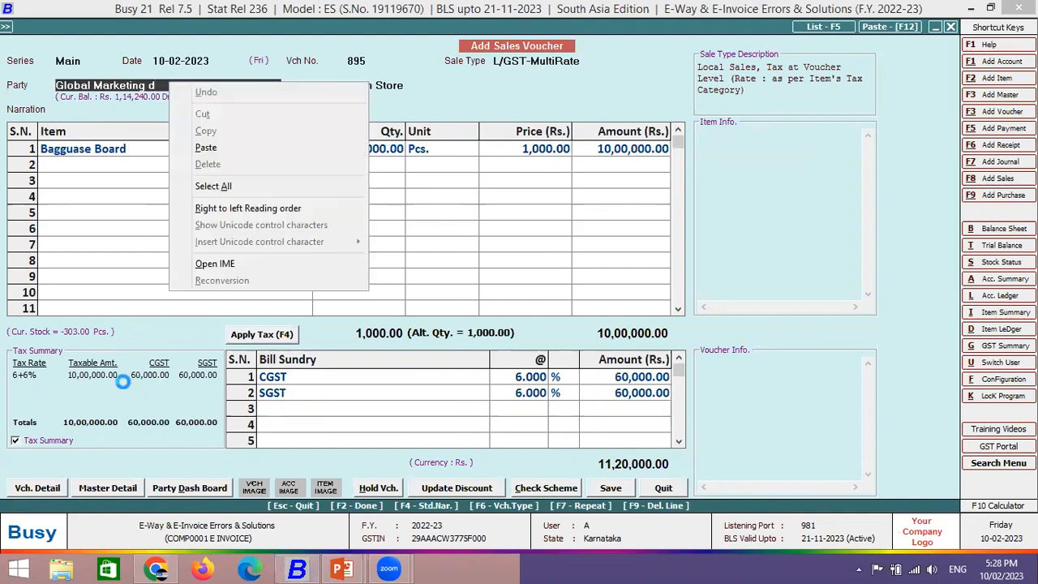
click(133, 83)
key(alt+m)
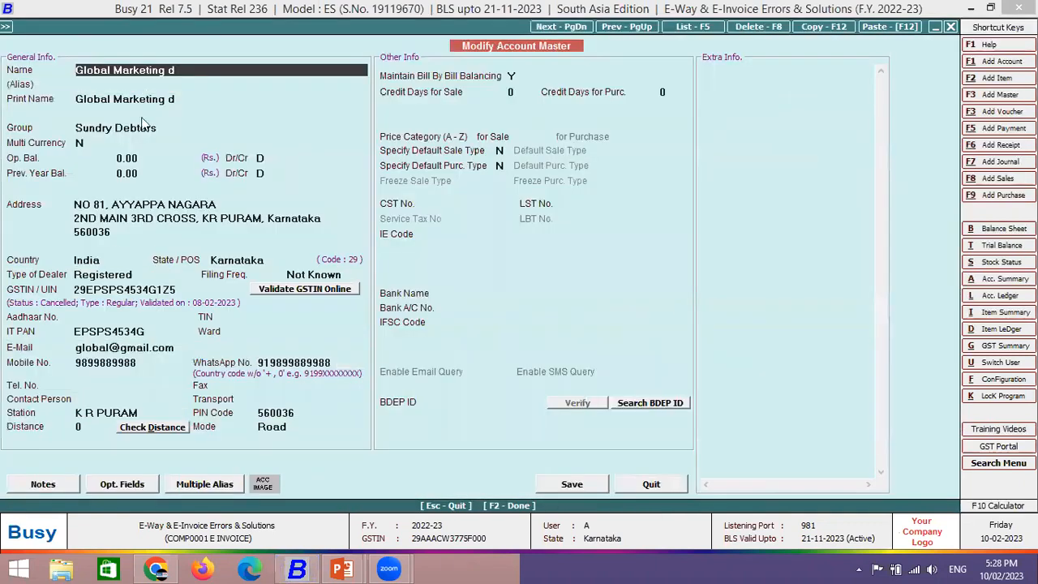
drag(142, 412, 75, 413)
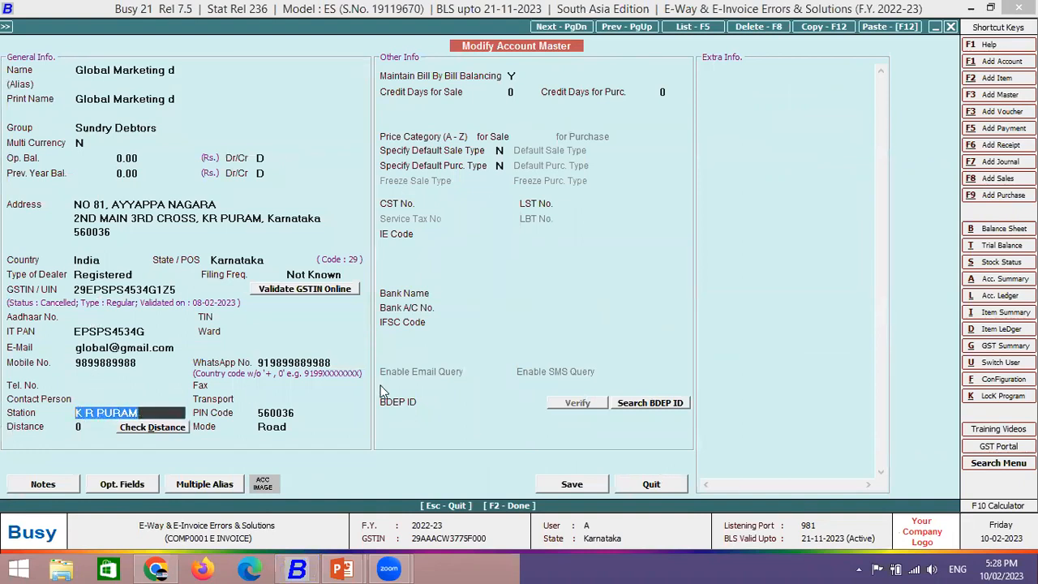
key(BackSpace)
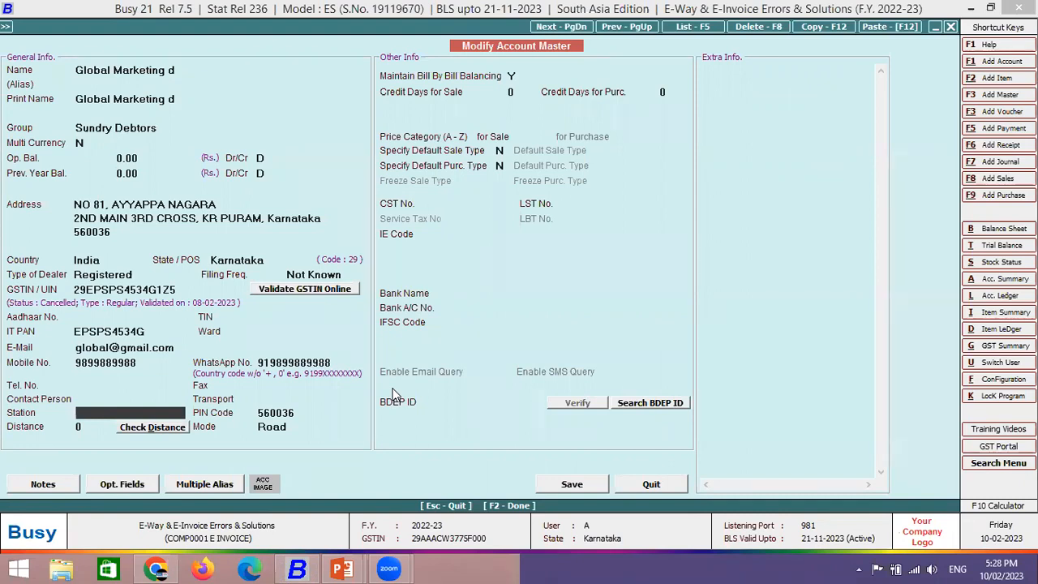
key(F2)
key(Return)
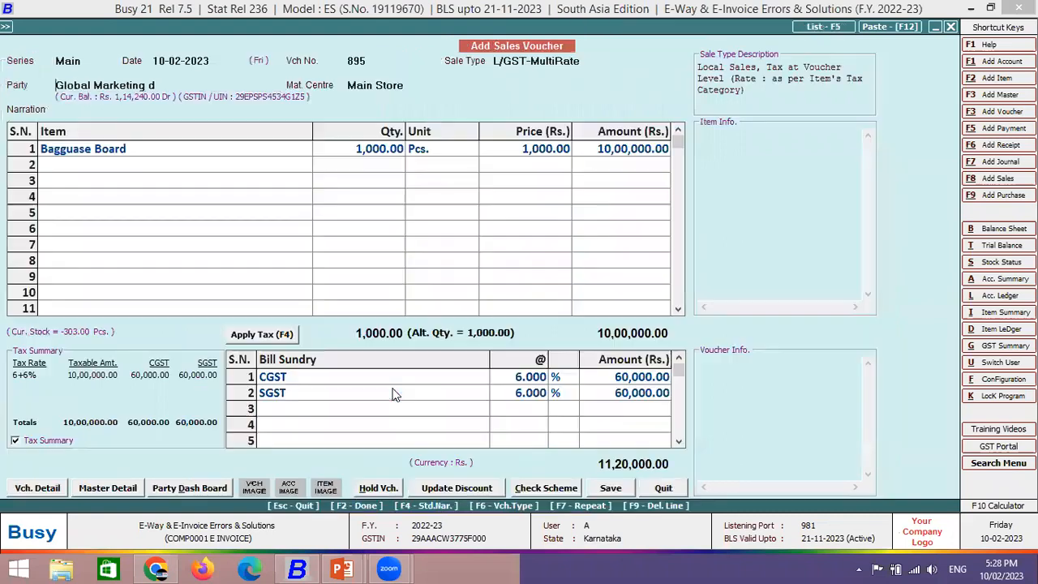
- Save voucher 895, declining the e-way bill and agreeing to generate the e-invoice
key(Return)
key(Return)
key(Return)
key(Return)
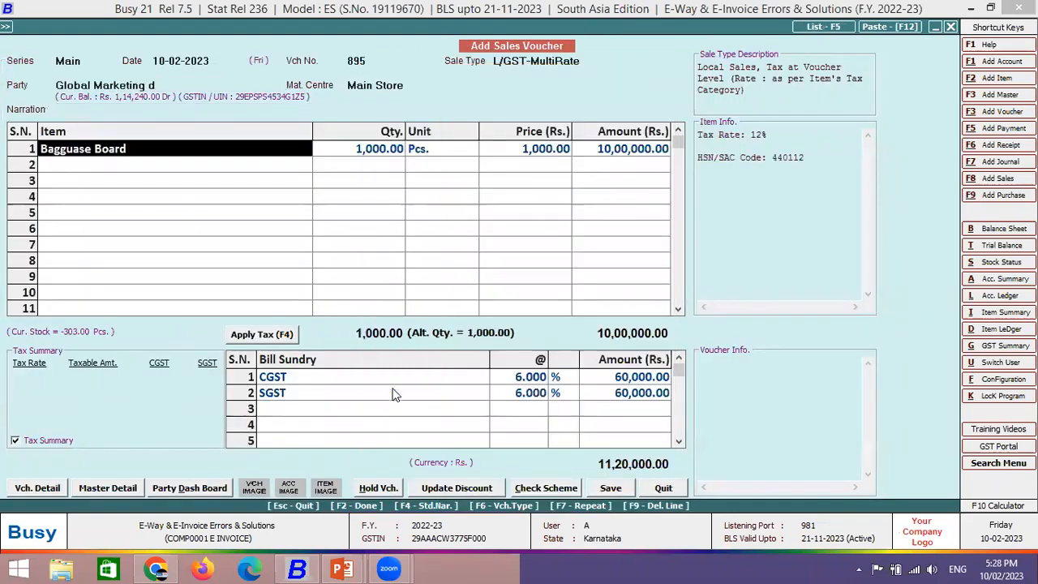
key(Return)
key(Return)
key(Return)
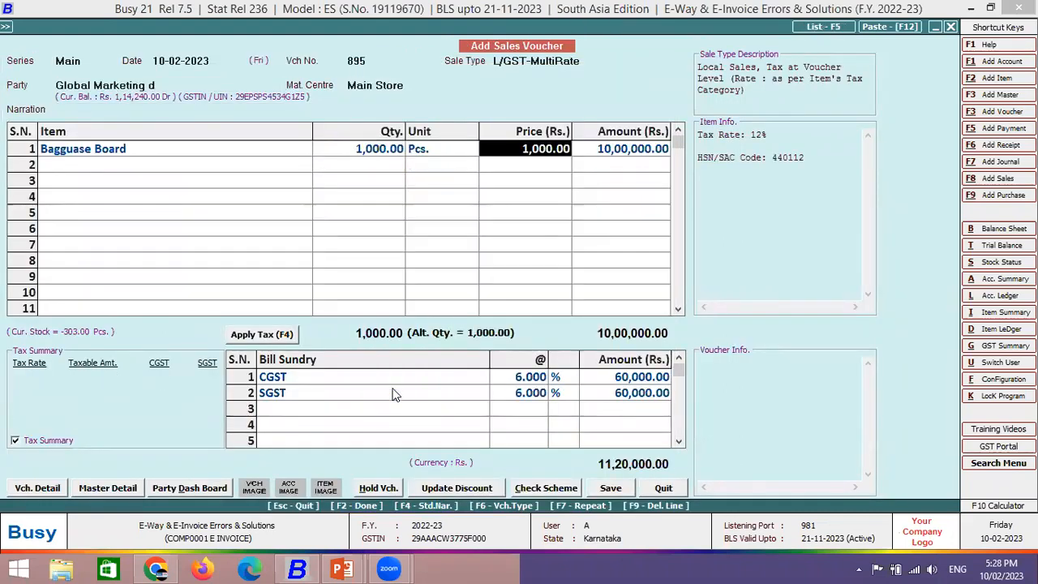
key(Return)
key(Escape)
key(F2)
key(F2)
key(F2)
key(F2)
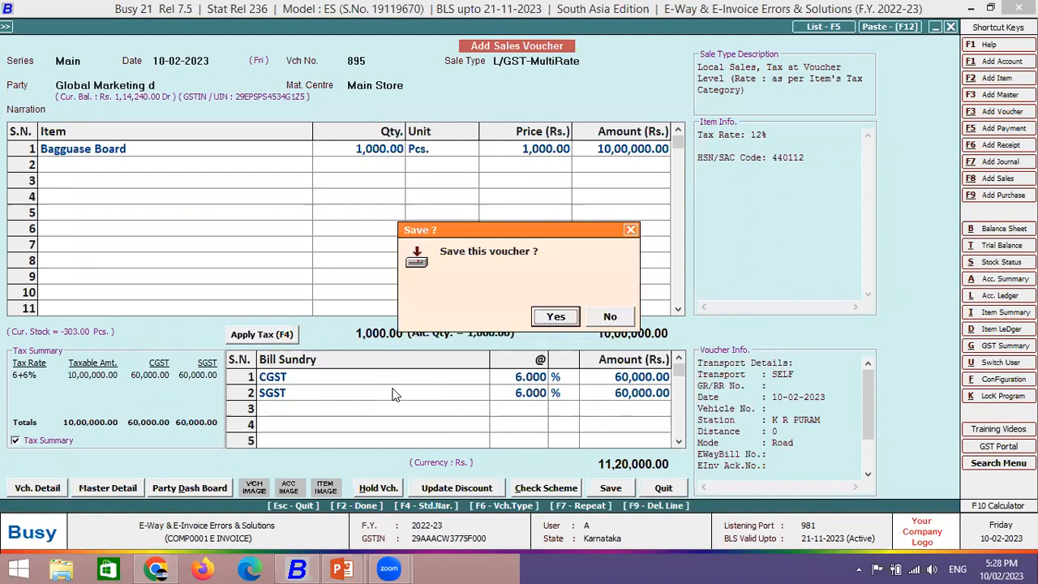
key(Return)
key(Right)
key(Return)
key(Return)
key(Return)
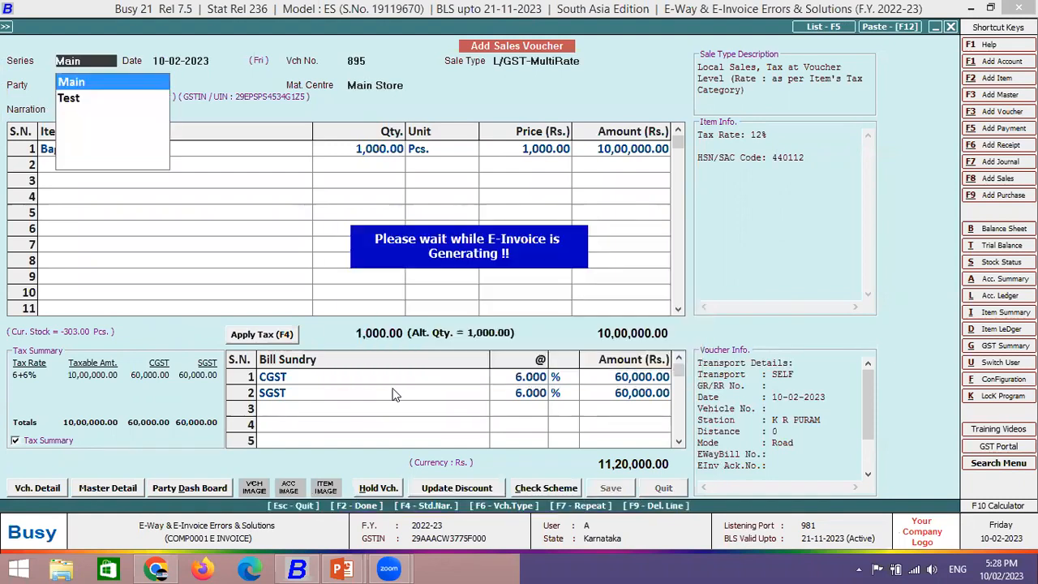
key(Return)
key(Return)
key(Return)
key(Return)
key(Return)
key(Return)
key(Return)
key(Return)
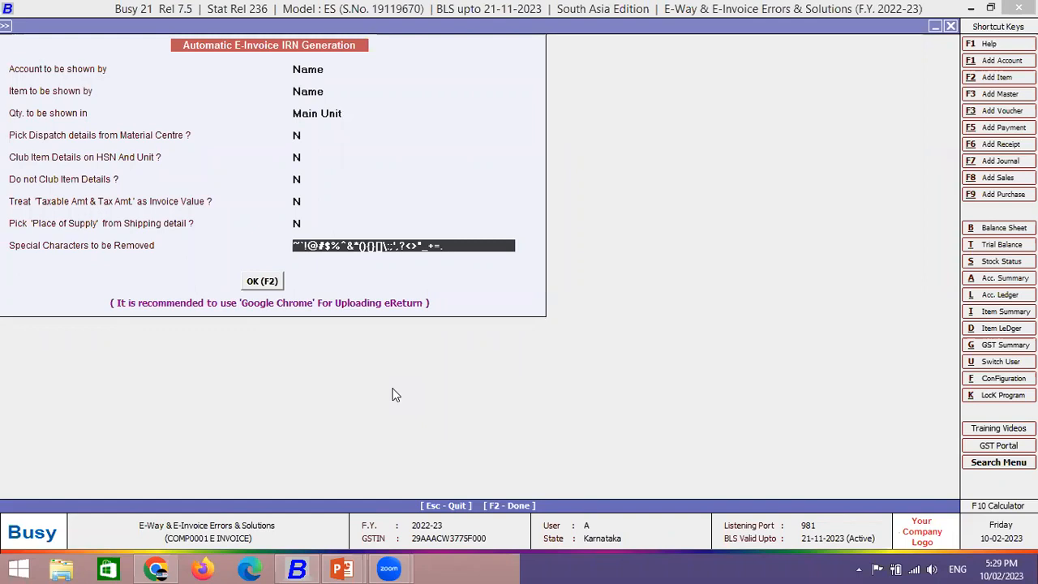
- View and generate the e-invoice, dismiss the invalid Bill To location error, and skip printing
key(Return)
key(Right)
key(Return)
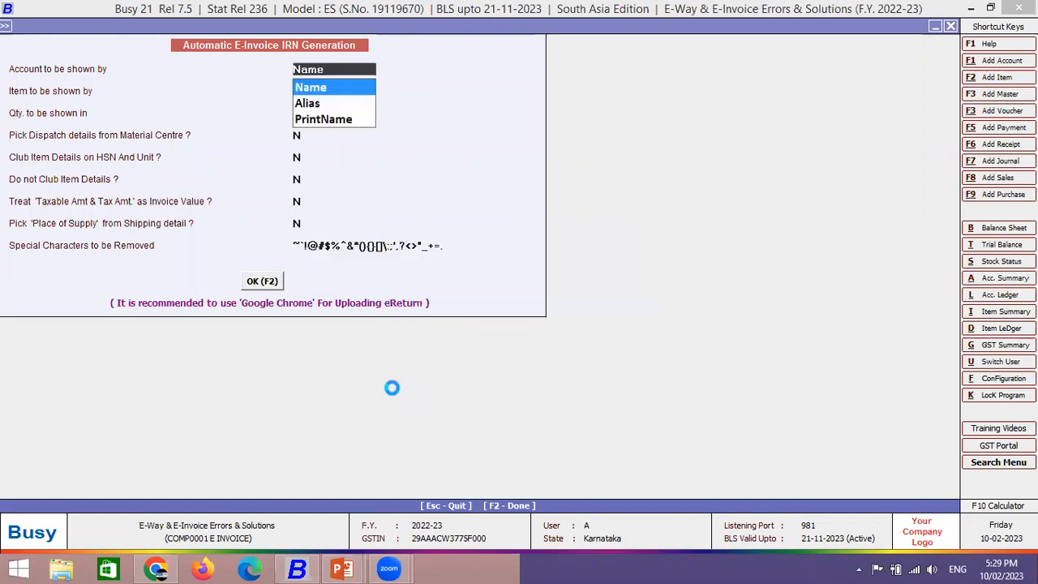
key(Return)
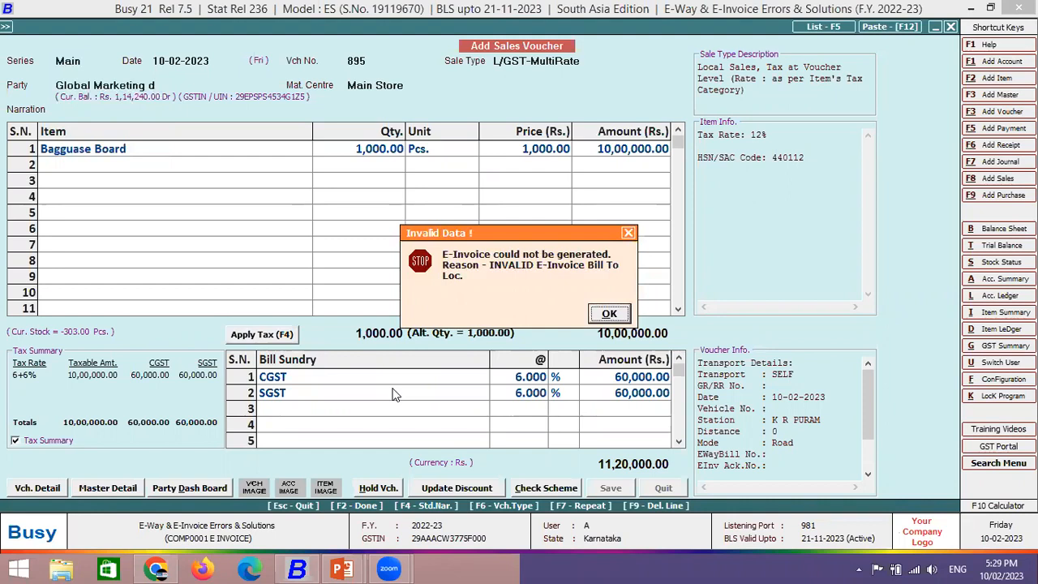
key(Return)
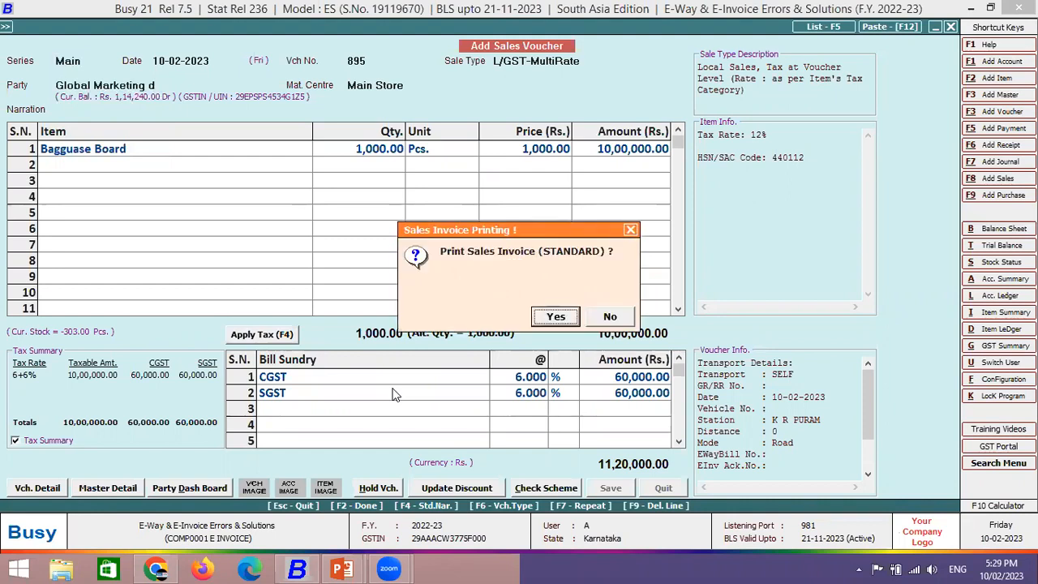
key(n)
key(Return)
key(Return)
key(Return)
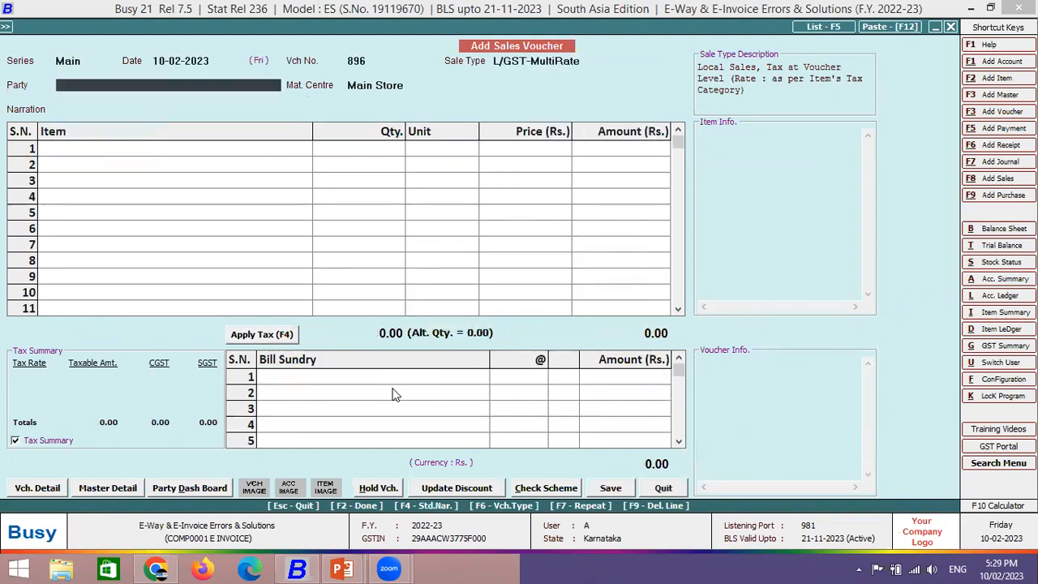
- Select Global Marketing d as voucher 896's party and open its account master
text(glo)
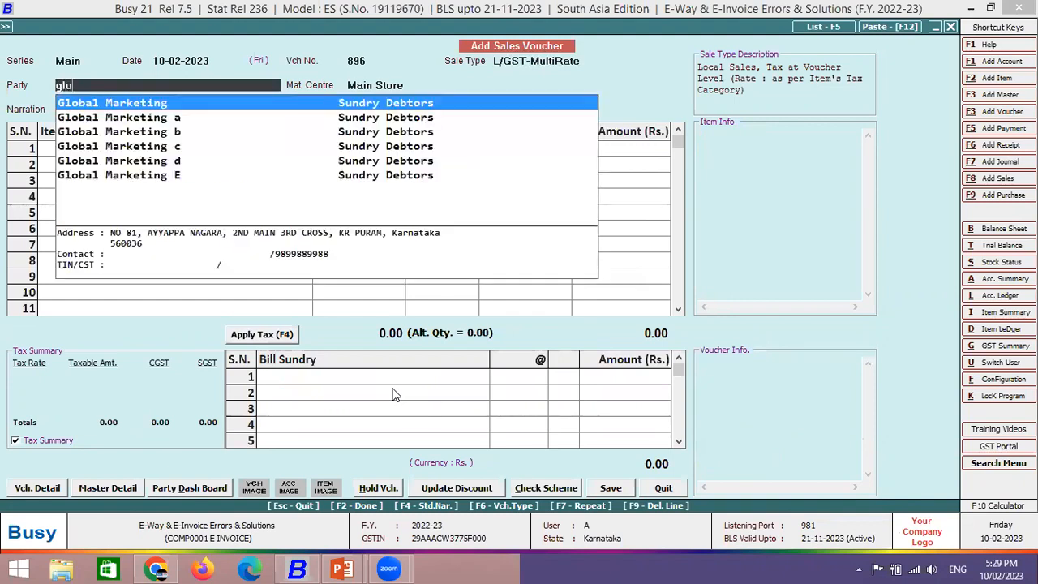
key(Down)
key(Down)
key(Down)
key(Down)
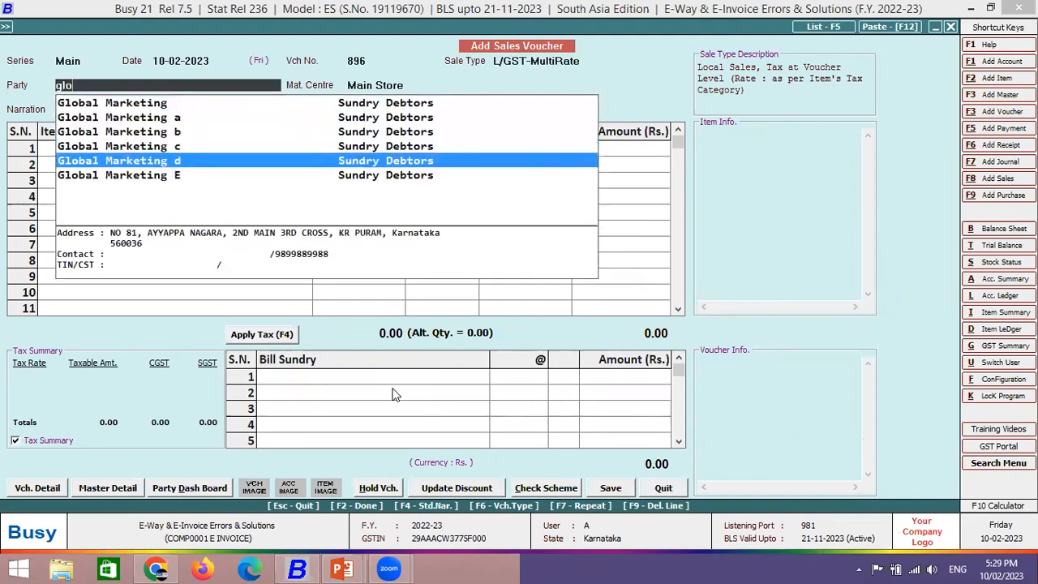
key(Return)
key(Escape)
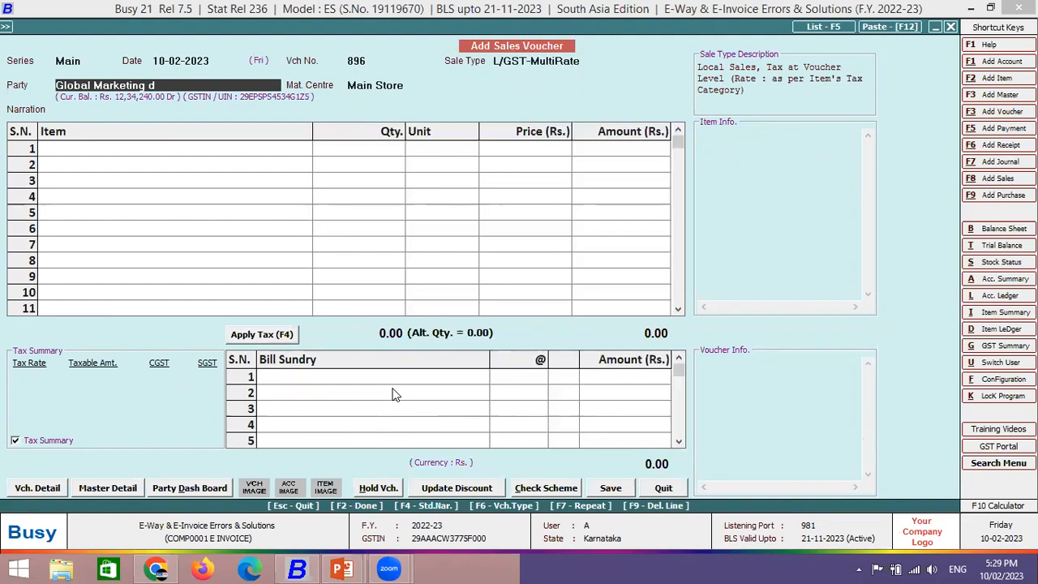
key(alt+m)
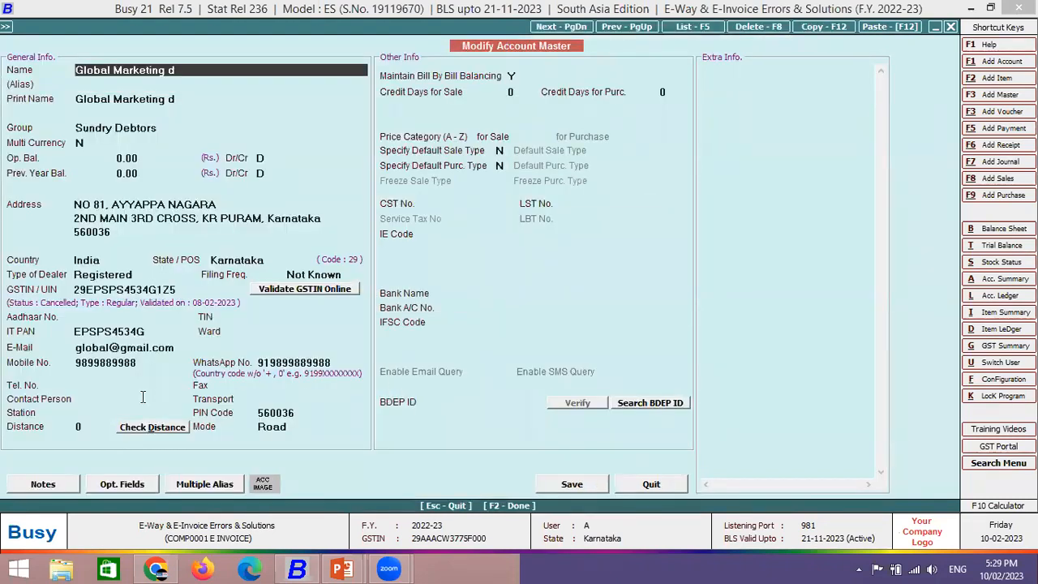
- Restore the station to KR PURAM, apply the validated GSTIN details, and save the master
click(118, 413)
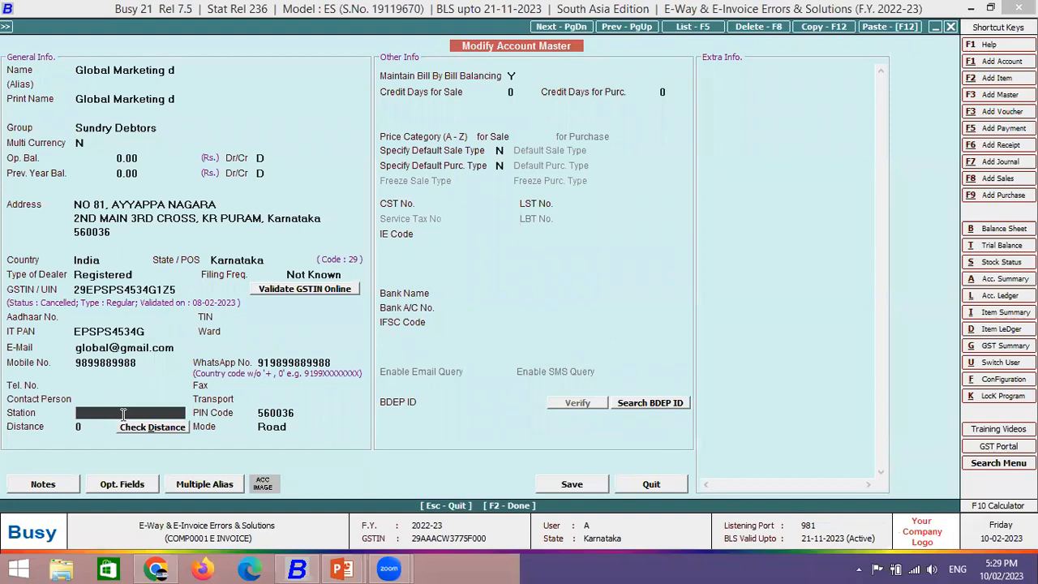
click(304, 291)
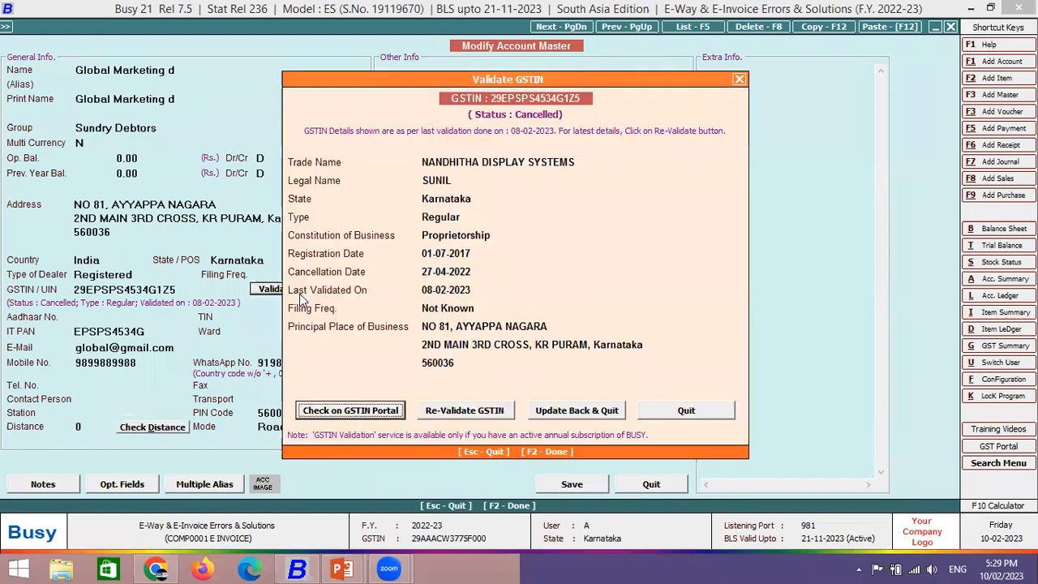
key(Escape)
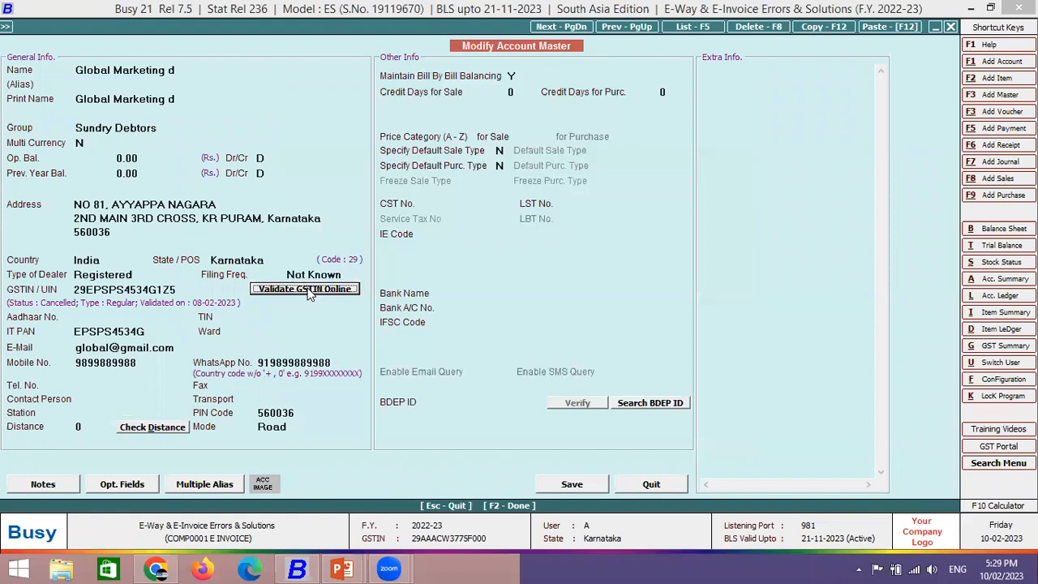
click(309, 290)
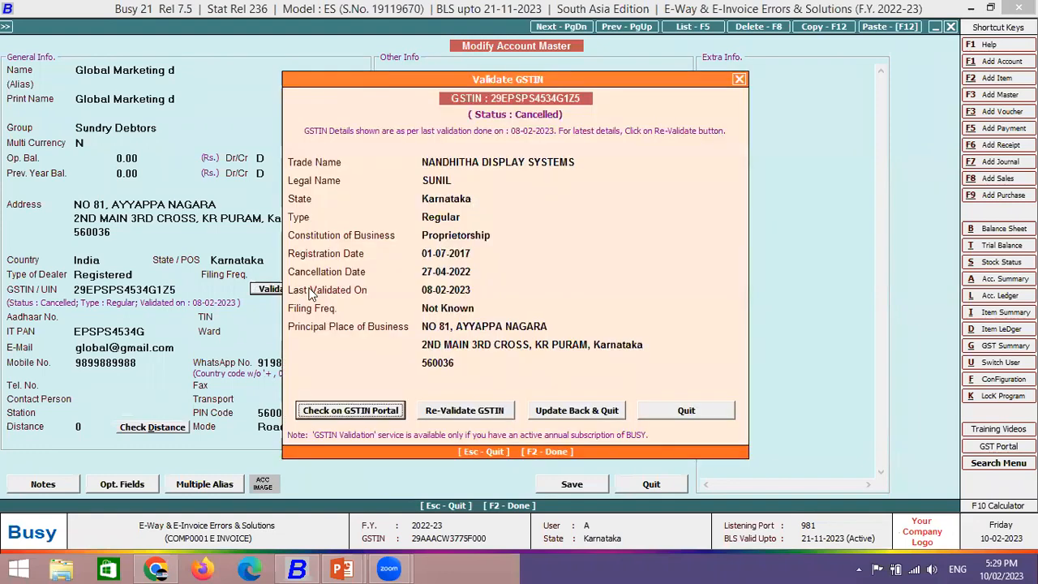
click(537, 411)
click(138, 411)
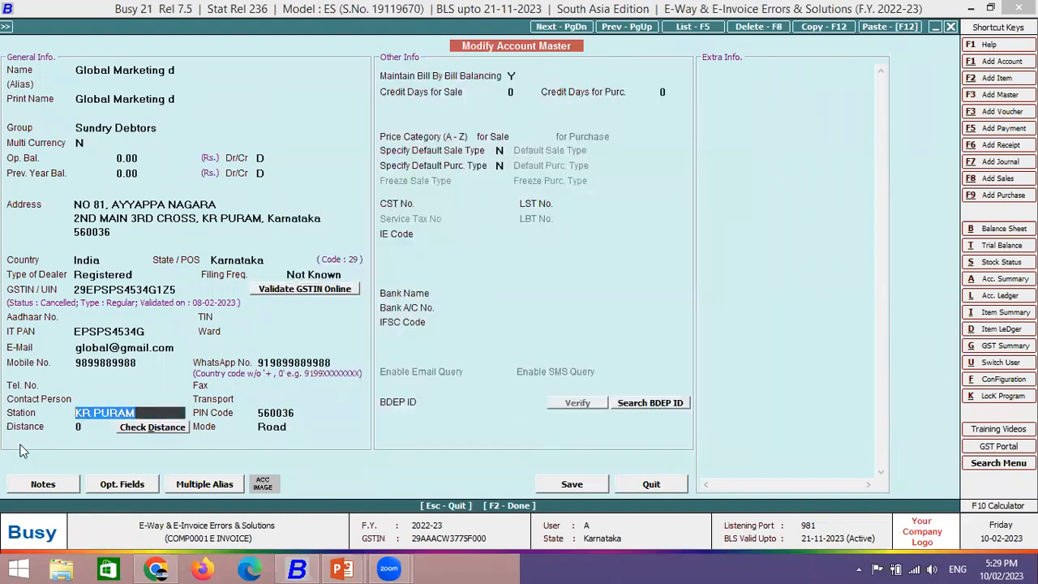
key(F2)
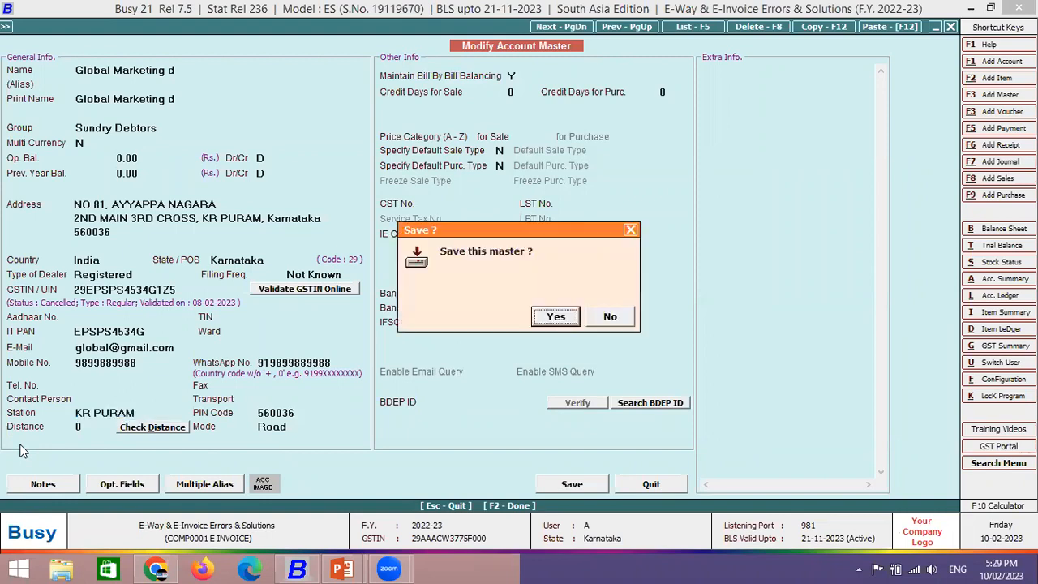
key(Return)
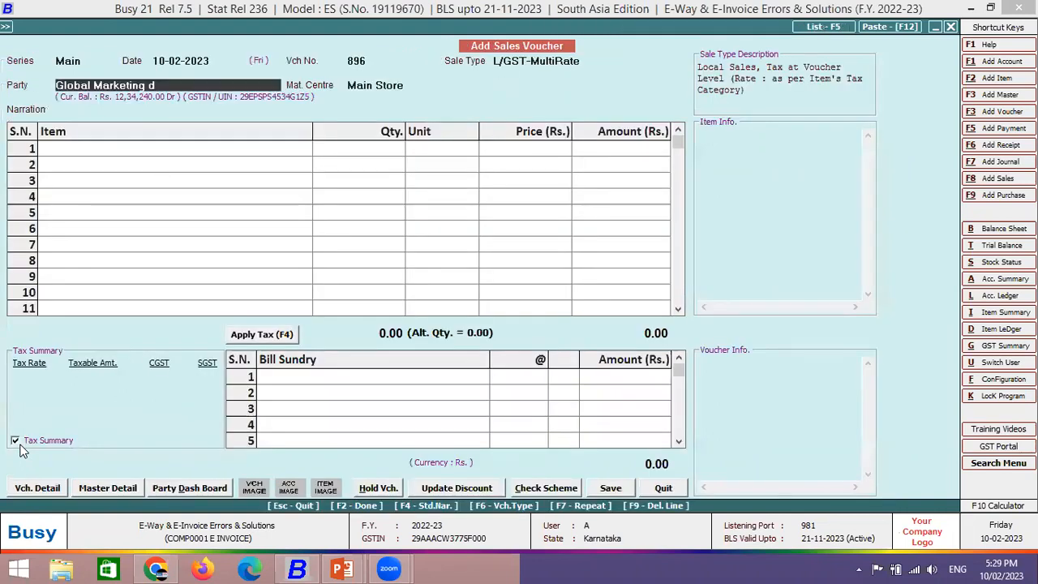
- Add 100 Bagguase Board at 1,000 each as the first item row
key(F2)
key(Return)
key(Return)
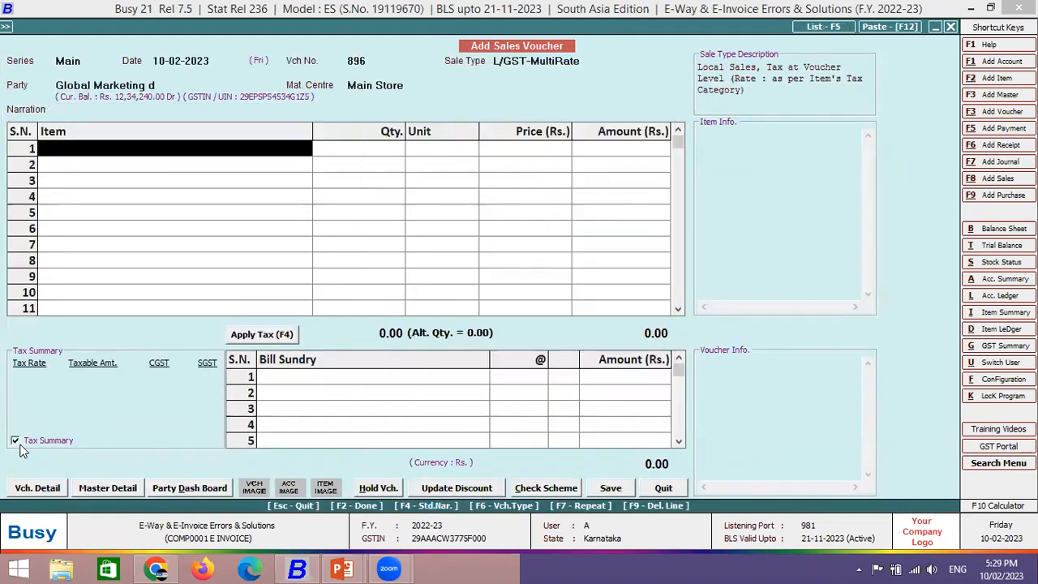
key(space)
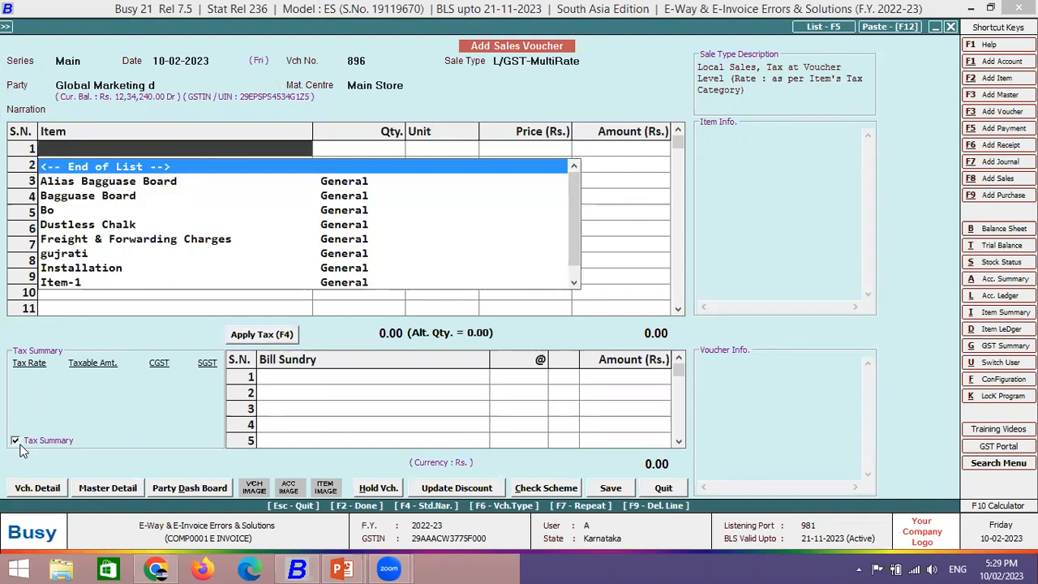
key(Down)
key(Down)
key(Return)
text(100)
key(Return)
key(Return)
text(1,000)
key(Return)
key(Return)
key(Return)
key(Return)
key(Return)
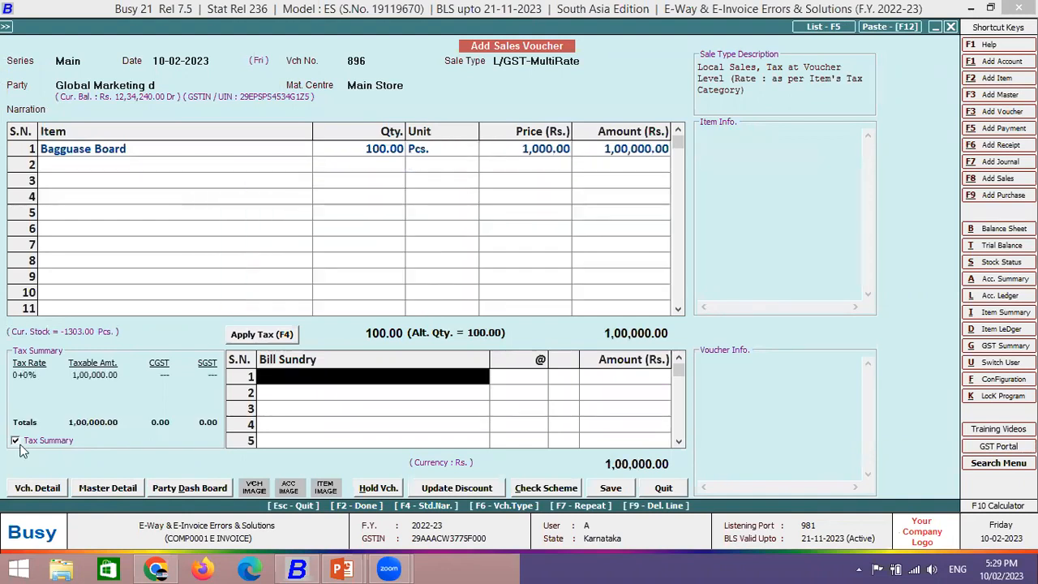
key(Return)
key(Return)
key(Return)
- Accept transport SELF, save the voucher and choose View & Generate E-Invoice
key(Return)
key(F2)
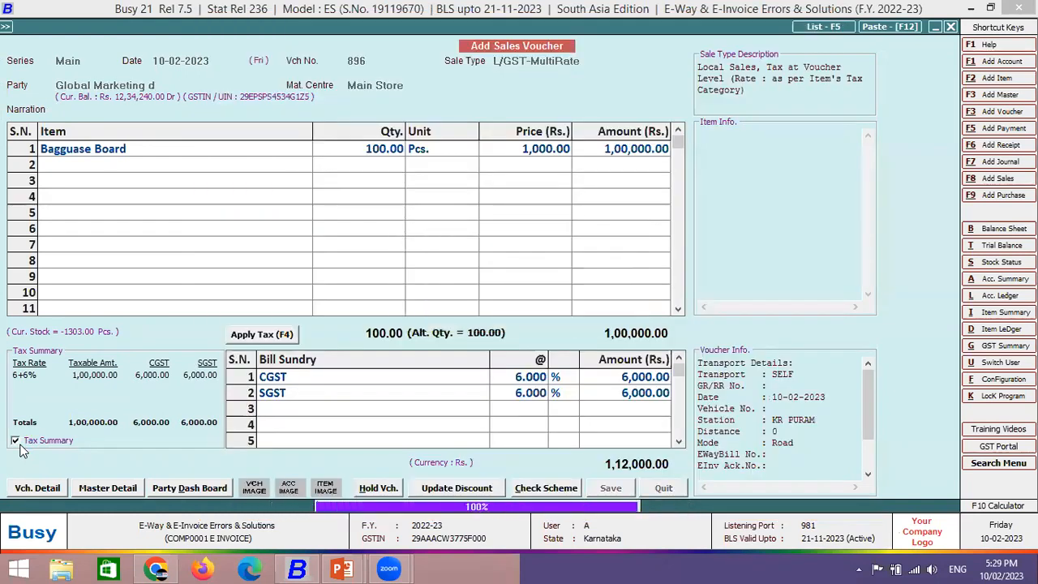
key(Return)
key(Return)
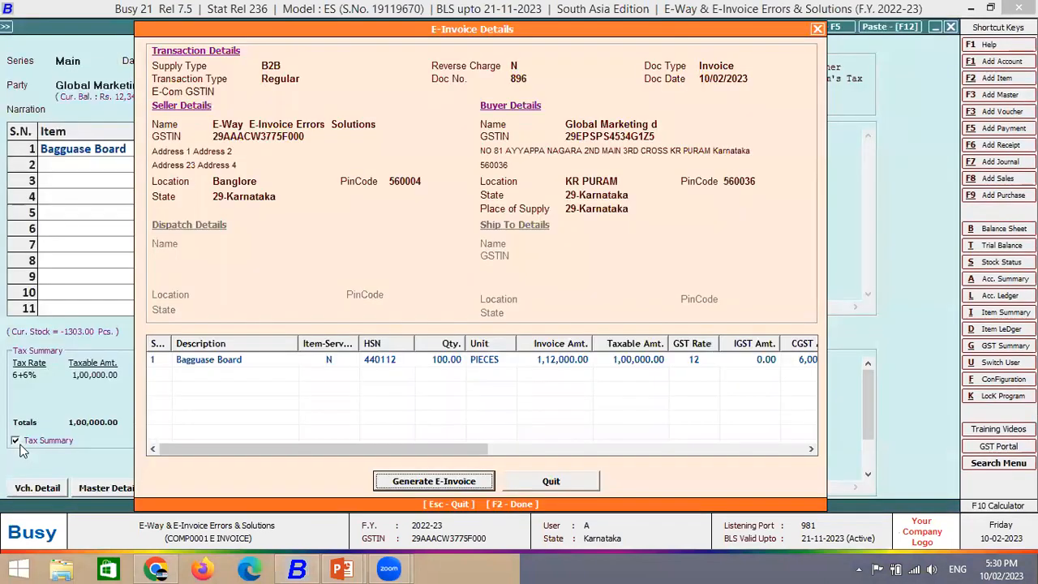
key(Return)
key(Return)
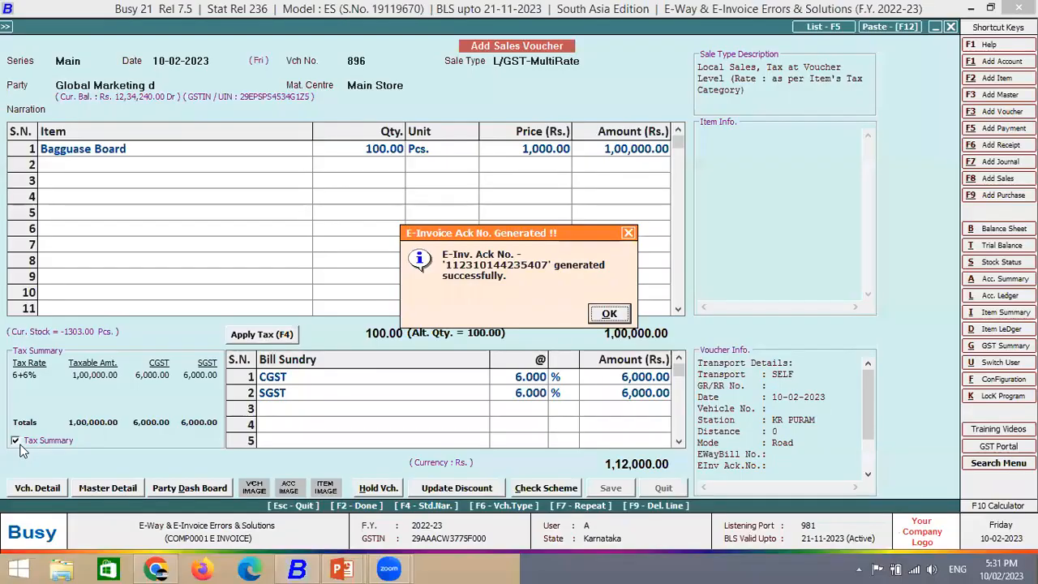
- Close the e-invoice acknowledgement and decline printing and notification for voucher 896
key(Return)
key(Right)
key(Return)
key(Right)
key(Return)
key(Right)
- Start sales voucher 897 and choose Global Marketing E as the party
key(Return)
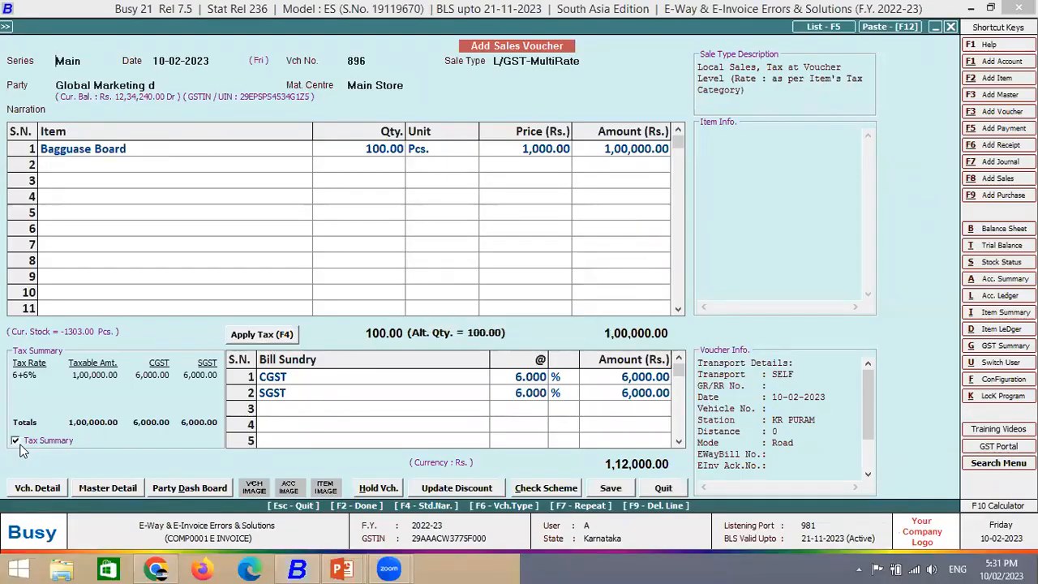
key(Return)
key(Return)
key(Return)
text(ca)
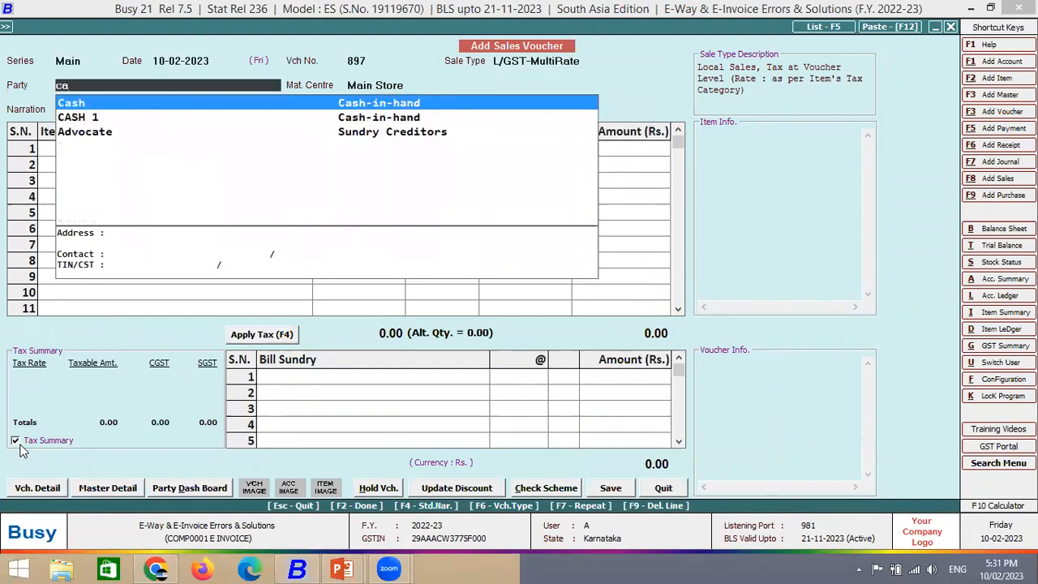
key(BackSpace)
key(BackSpace)
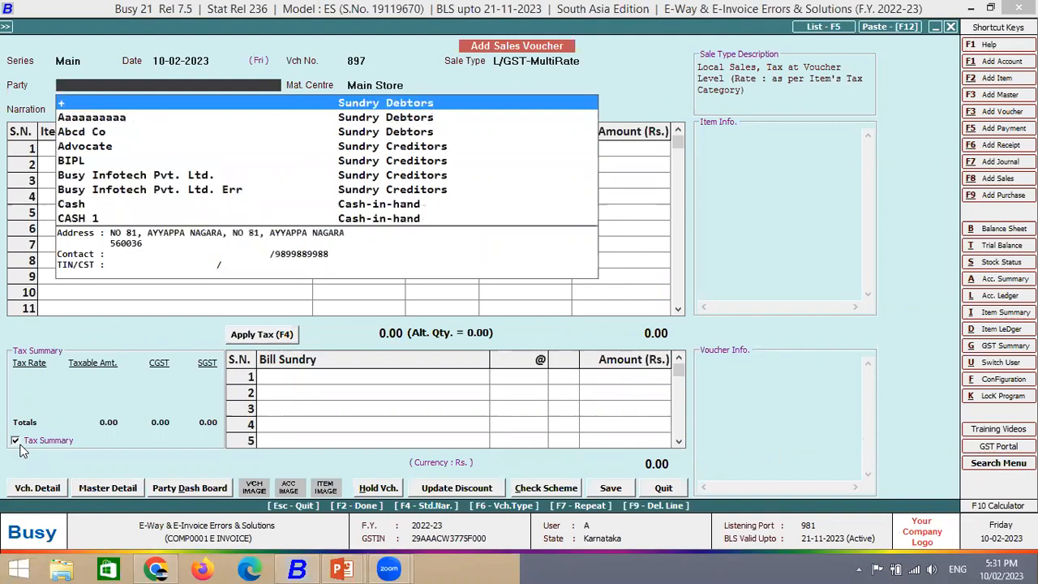
text(glo)
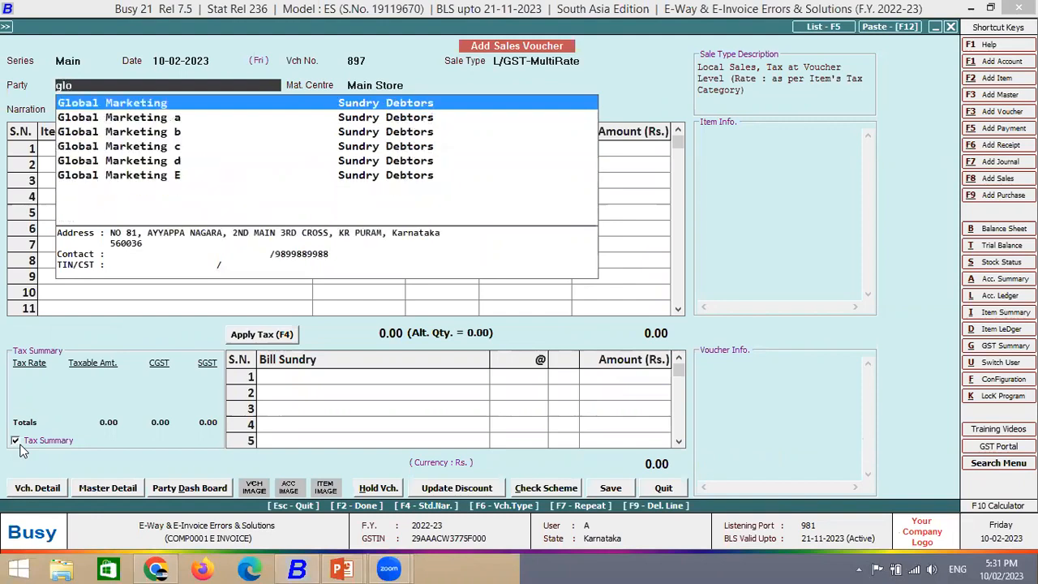
key(Down)
key(Down)
key(Down)
key(Down)
key(Down)
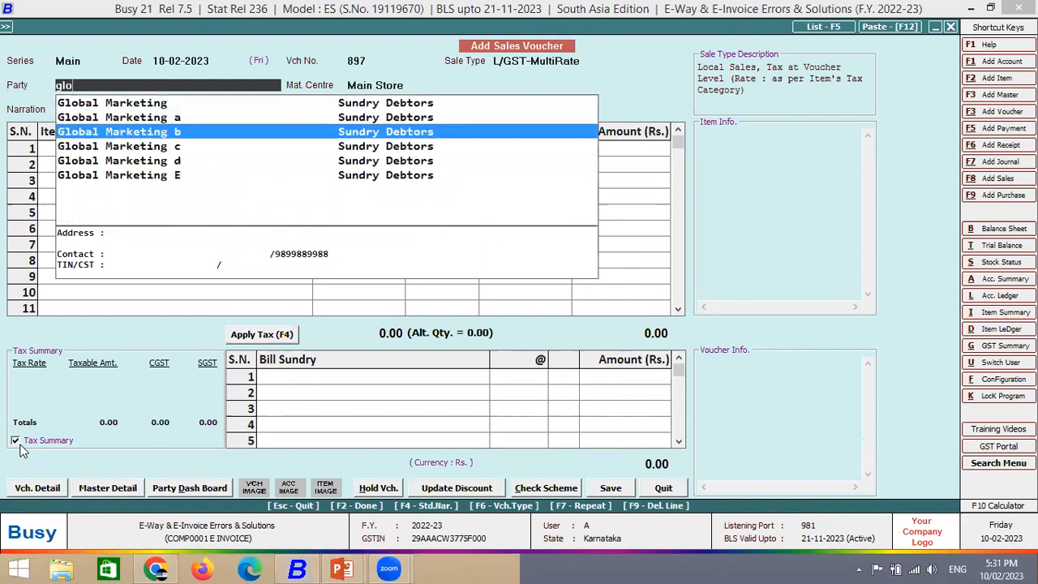
key(Return)
- Confirm Global Marketing E's master keeps dealer type Un-Registered, then return to the items
key(alt+m)
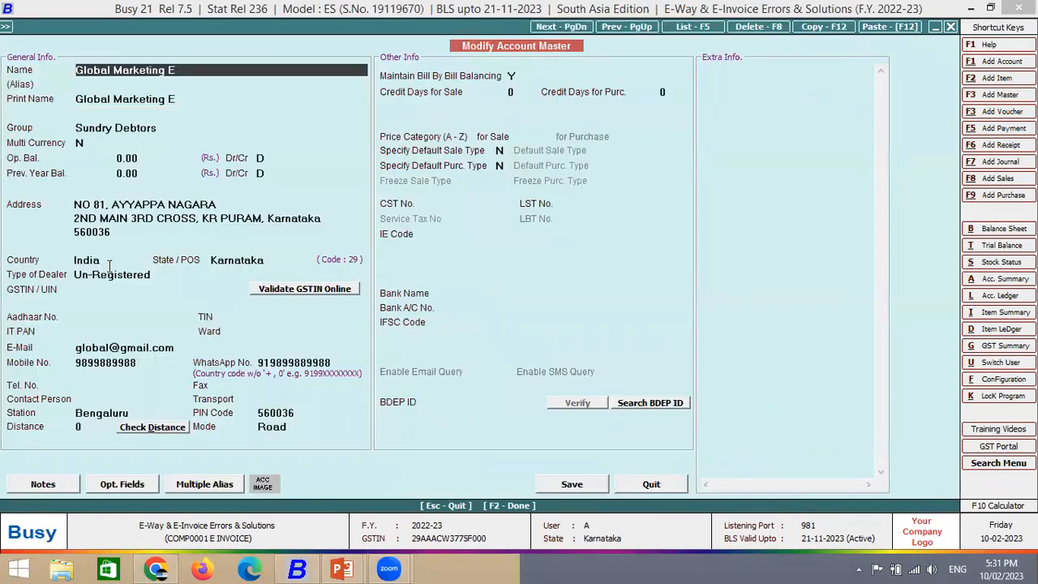
click(151, 276)
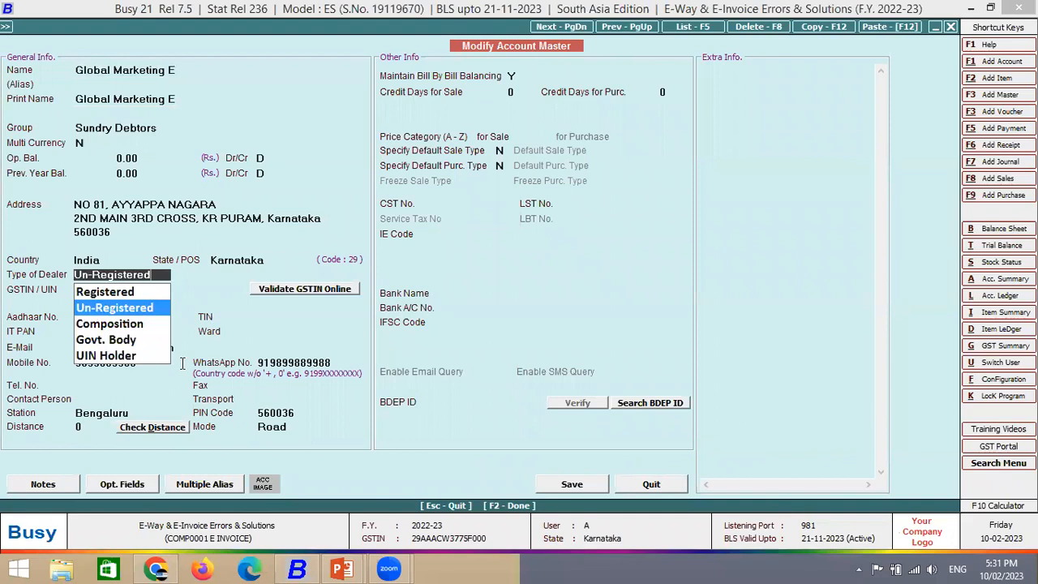
key(Escape)
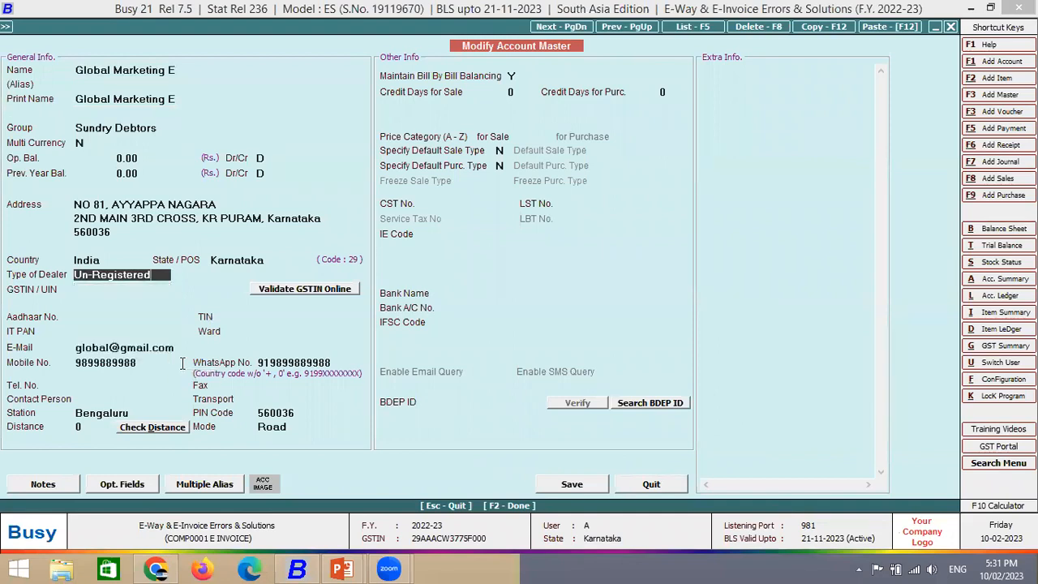
key(Escape)
key(Return)
key(Return)
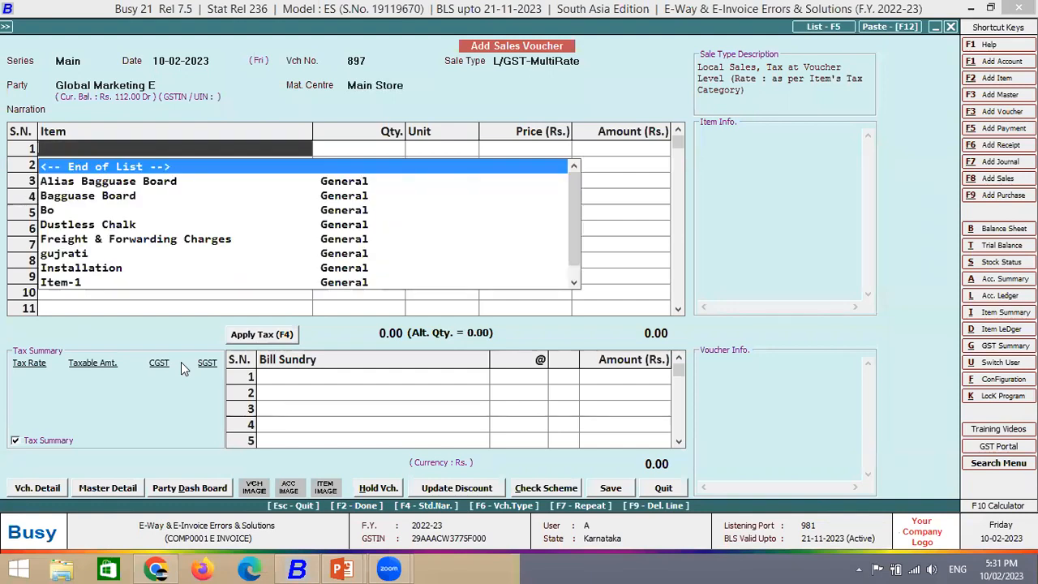
key(Down)
key(Down)
key(Down)
- Bill 10 Bagguase Board at 100 with CGST/SGST and set E-Invoice Reqd. to Y
key(Up)
key(Return)
text(1)
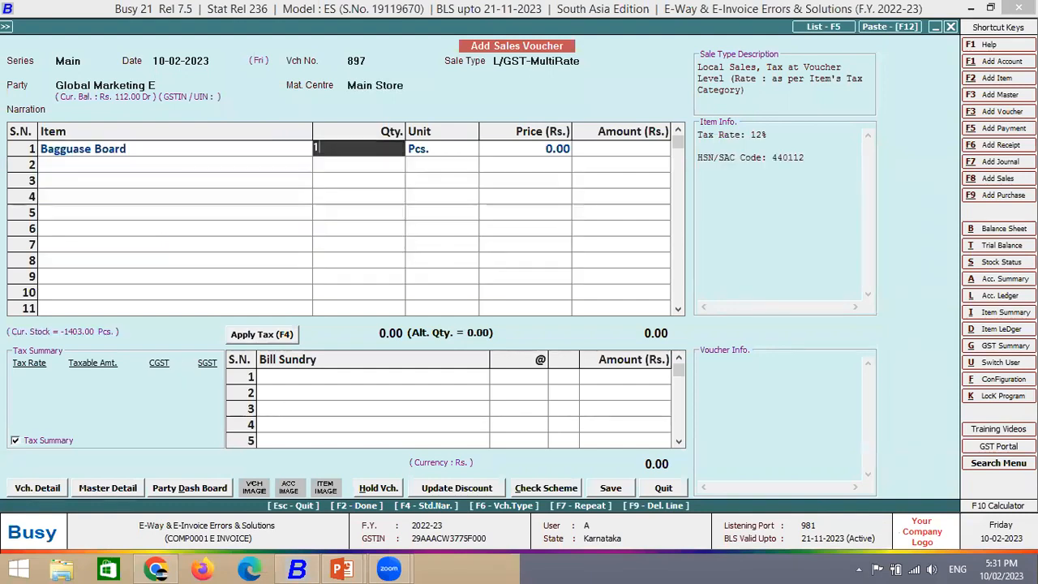
text(0)
key(Return)
key(Return)
text(100)
key(Return)
key(Return)
key(Return)
key(Return)
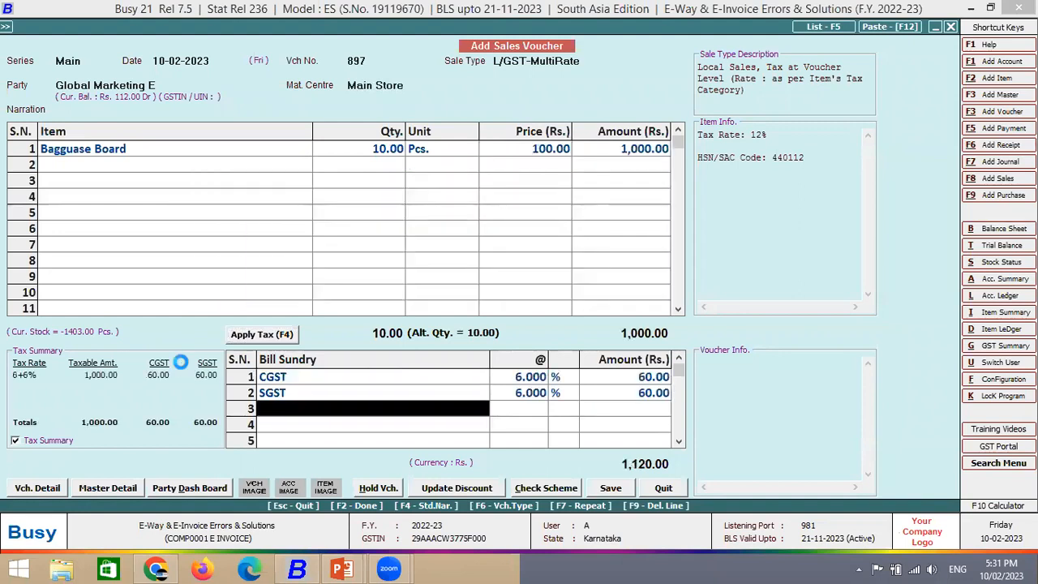
key(Return)
key(Return)
key(Return)
key(Return)
key(Return)
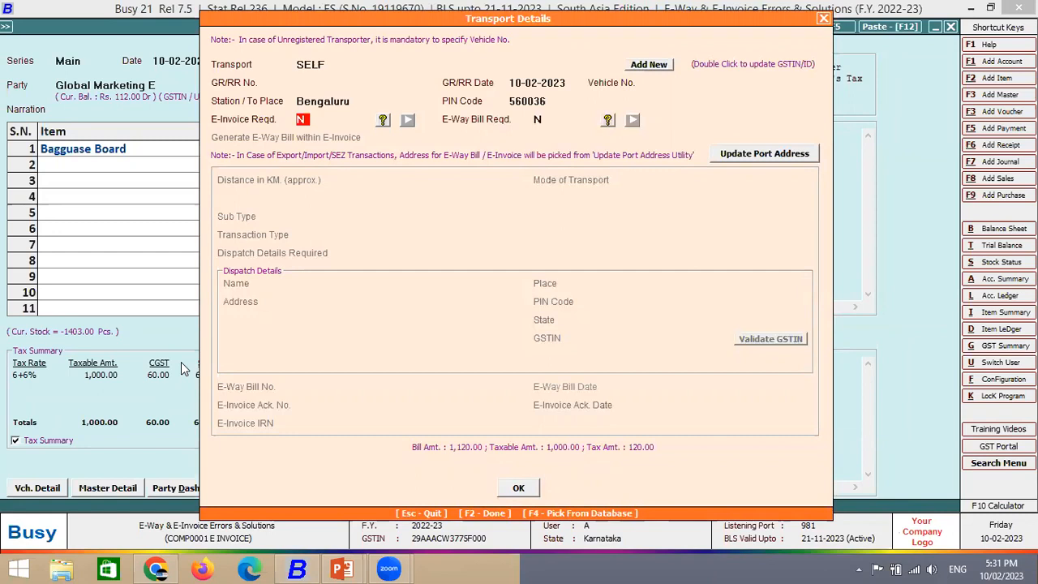
key(y)
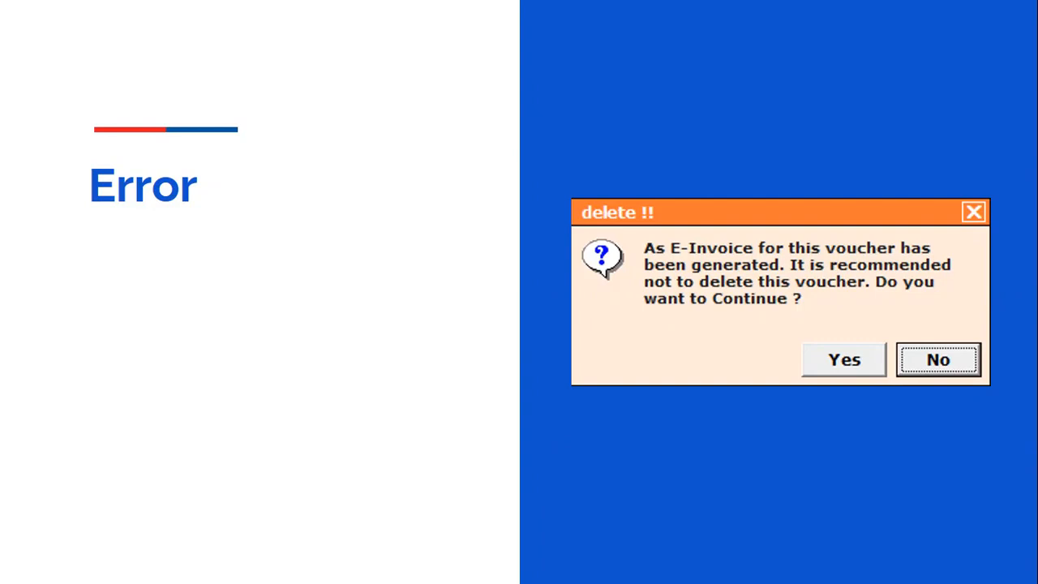
- Return from the PowerPoint Error slide to Busy 21's transport details
key(alt+Tab)
- Close transport details and quit the Global Marketing E voucher without saving
key(Return)
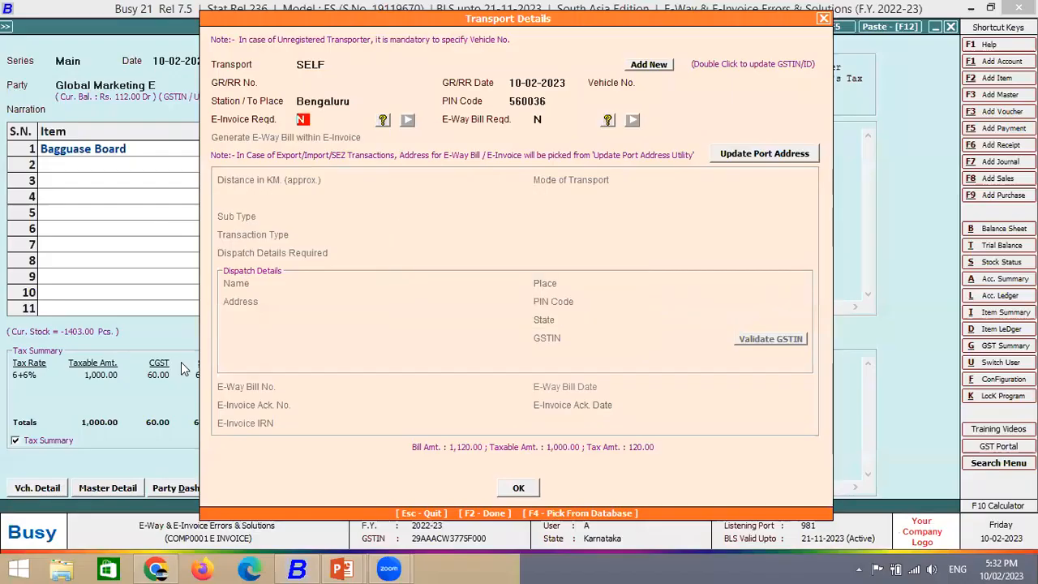
key(Return)
key(Escape)
key(Left)
key(Return)
- Open sales voucher 896 dated 10-02-2023 for modification and delete it, confirming both warnings
key(Down)
key(Return)
key(Return)
key(Return)
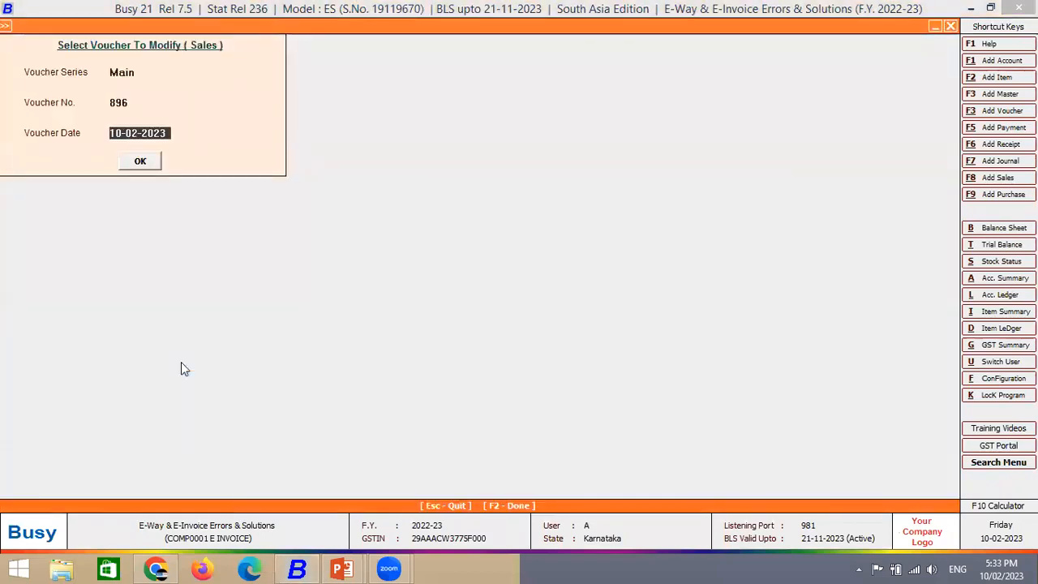
key(Return)
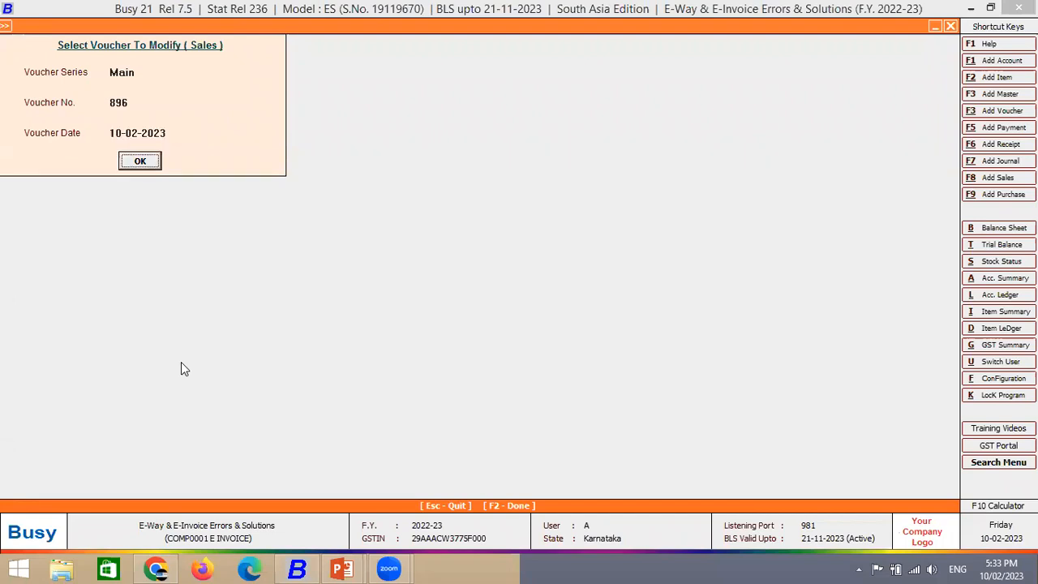
key(Return)
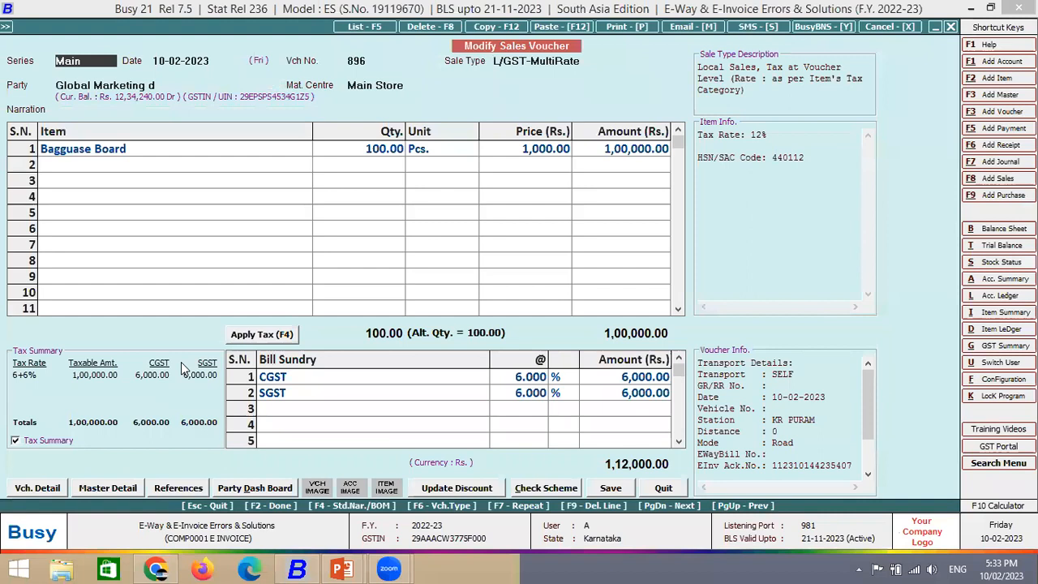
click(430, 27)
click(566, 321)
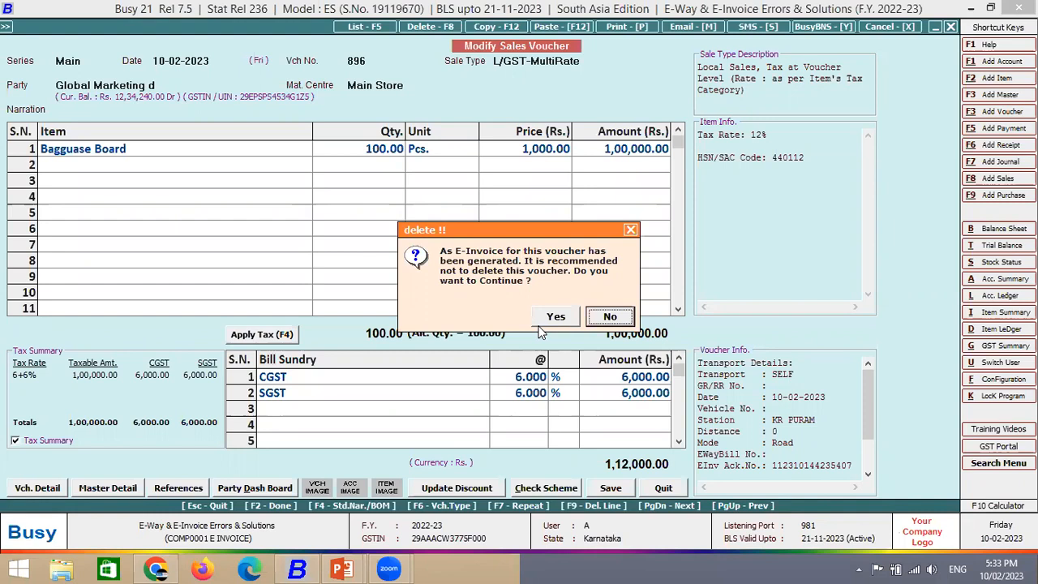
click(556, 316)
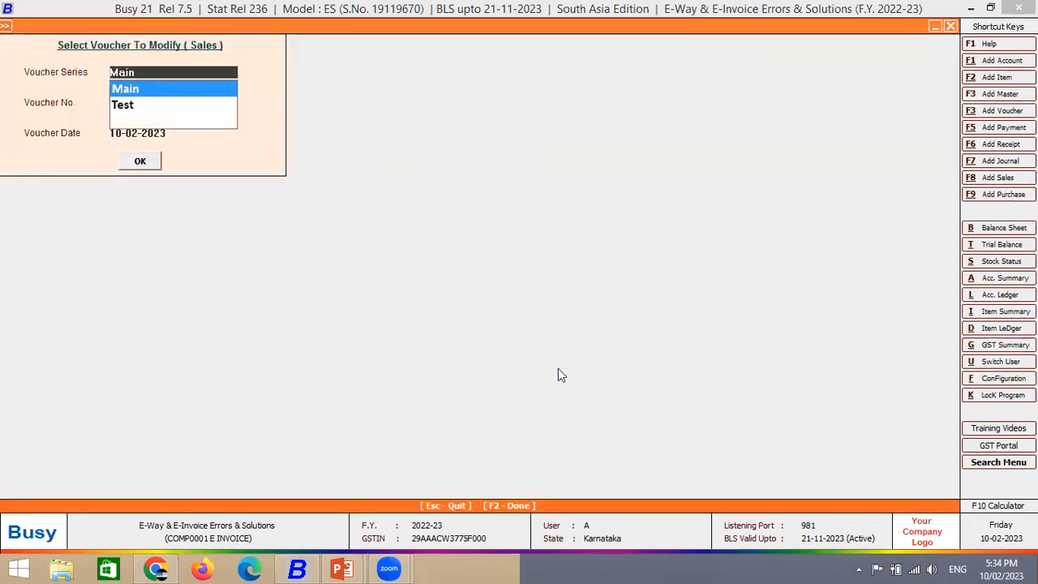
- Leave voucher selection and open a new sales voucher in the Main series
key(alt+Tab)
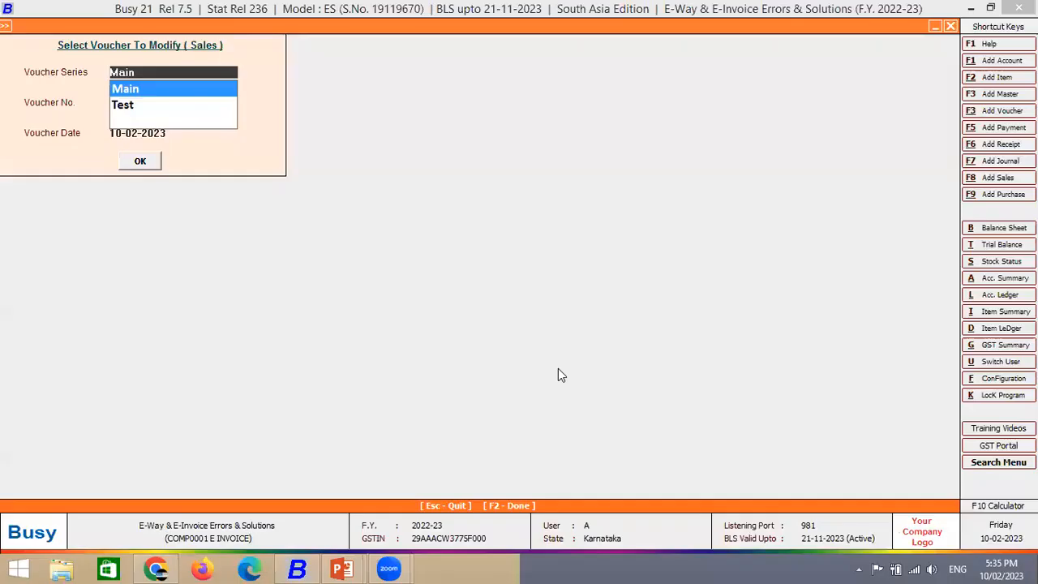
key(Escape)
key(Escape)
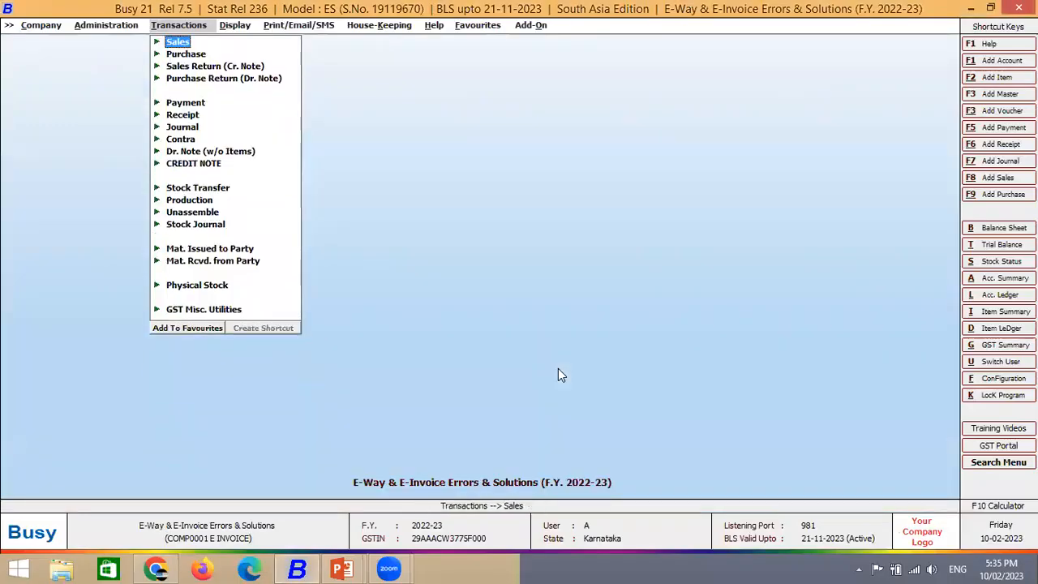
key(Return)
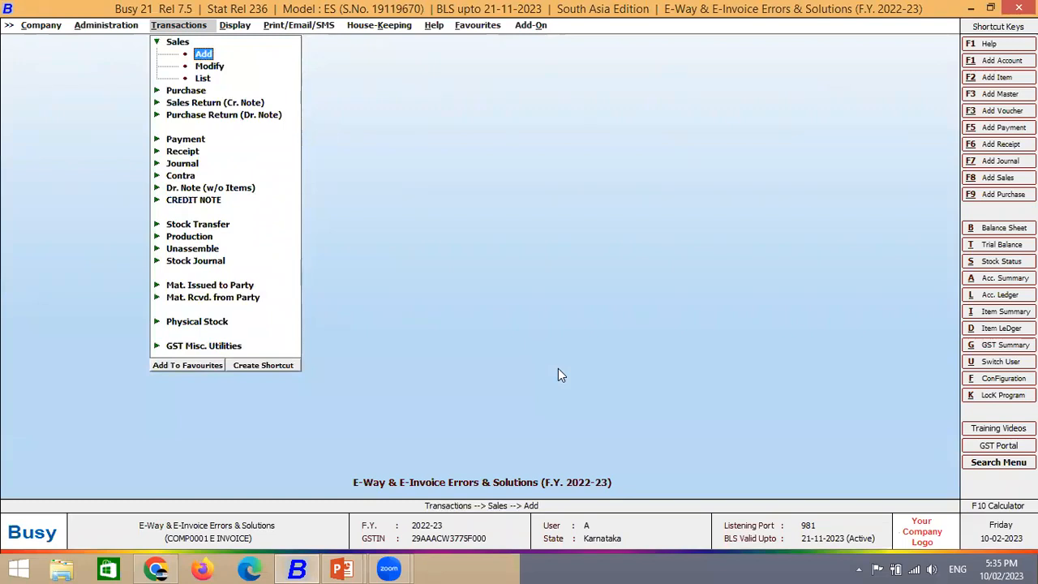
key(Return)
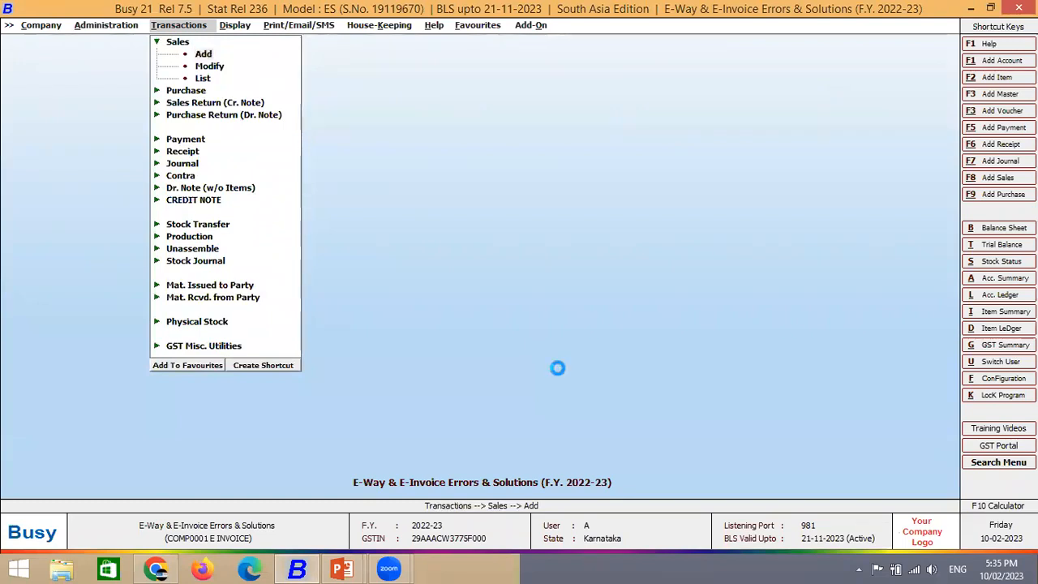
key(Up)
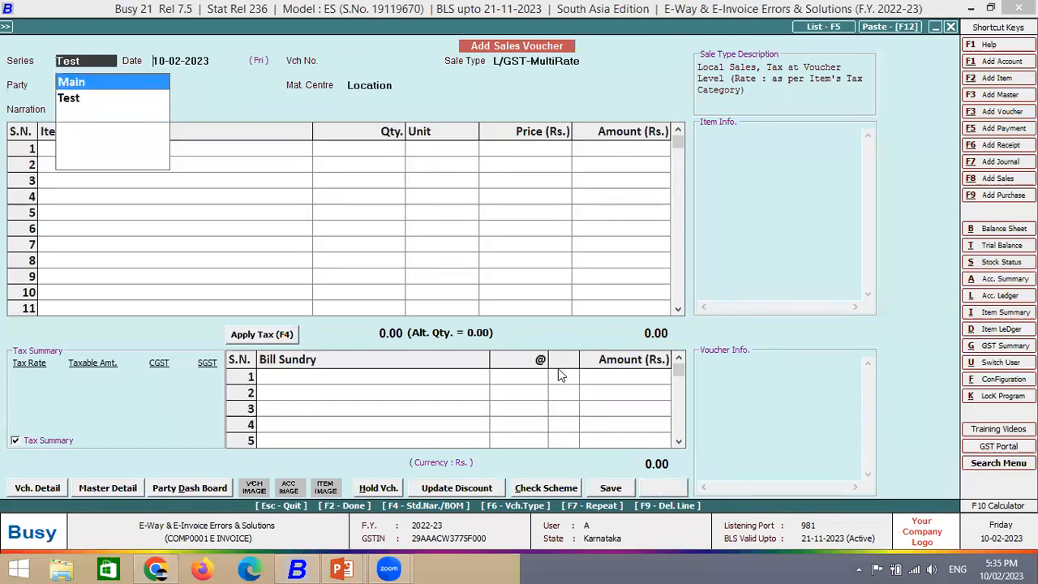
key(Return)
- Choose Global Marketing as the party and accept its billing and shipping details
key(Return)
key(Down)
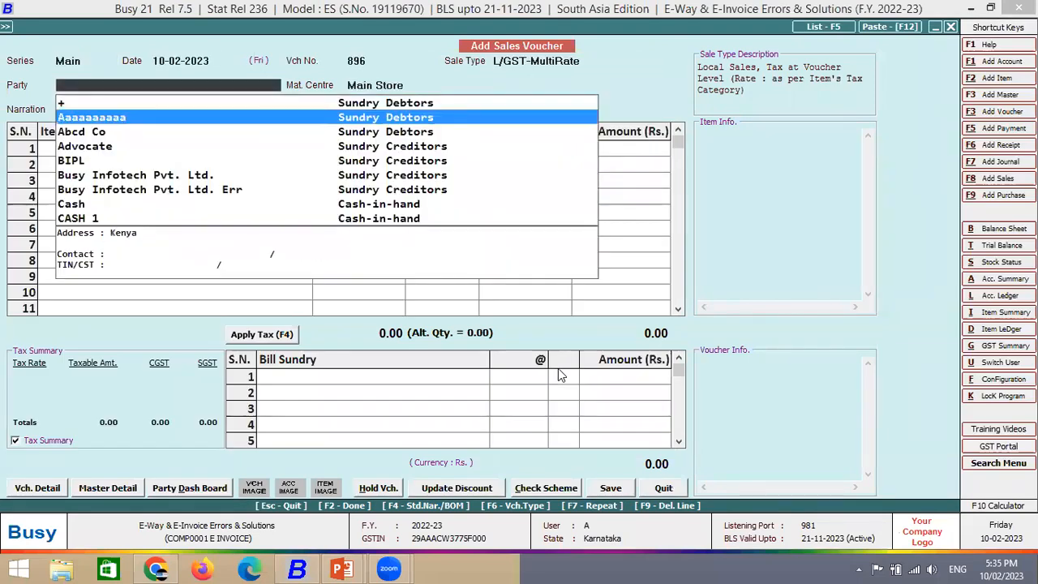
text(glo)
key(Return)
key(Return)
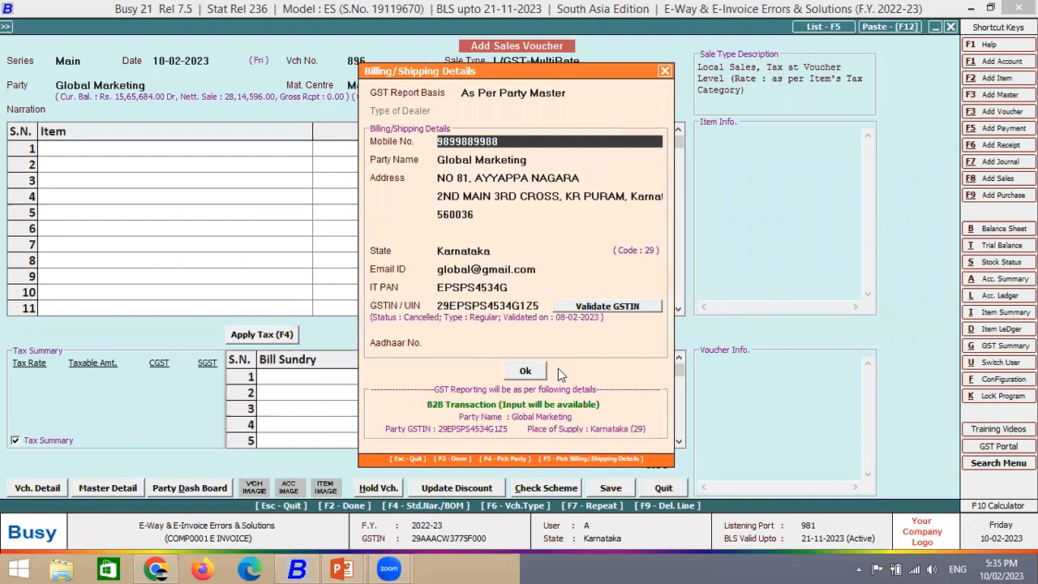
key(F2)
key(Return)
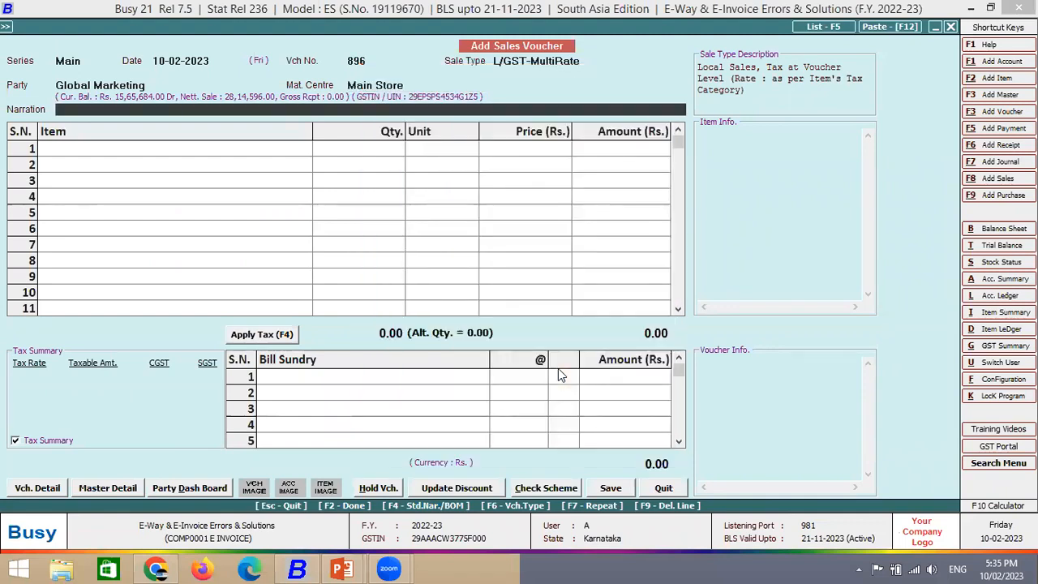
- Add 10 Bagguase Board at 1,000 per piece
key(Return)
key(Down)
key(Down)
key(Down)
key(Up)
key(Return)
text(10)
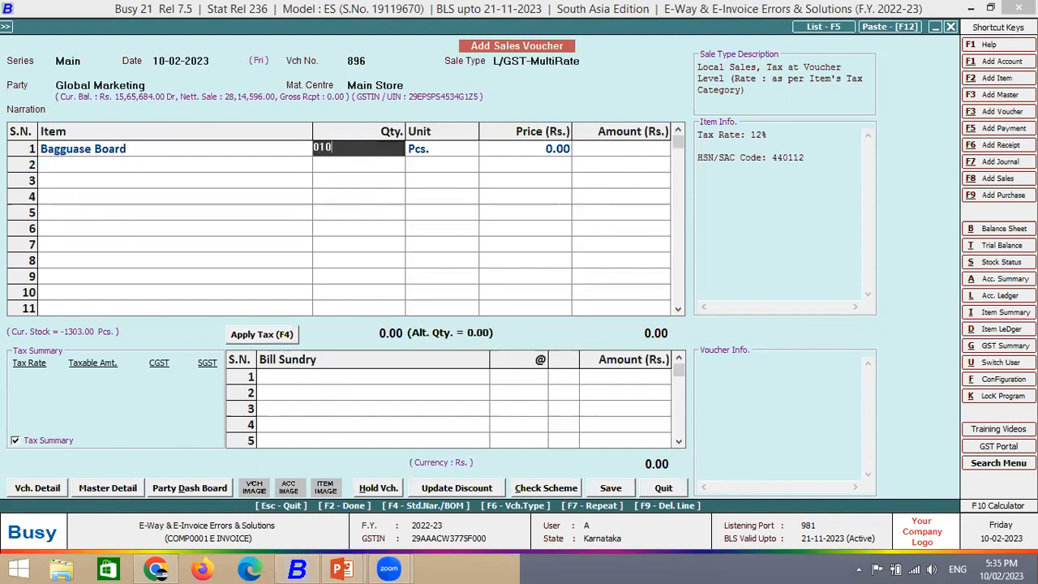
key(Return)
key(Return)
key(Return)
key(Up)
key(Up)
key(Up)
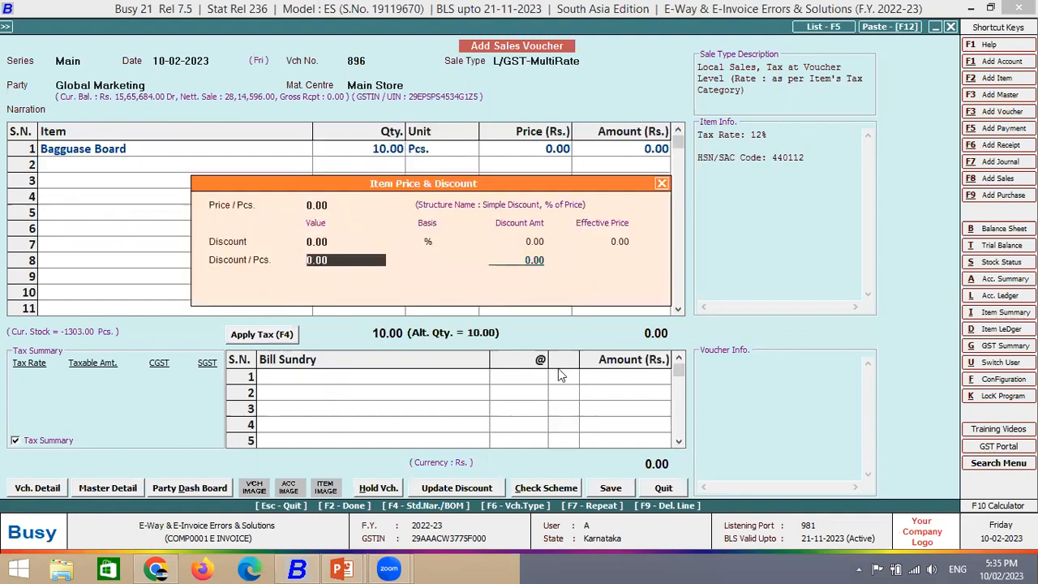
key(Down)
text(1000)
key(Return)
key(Return)
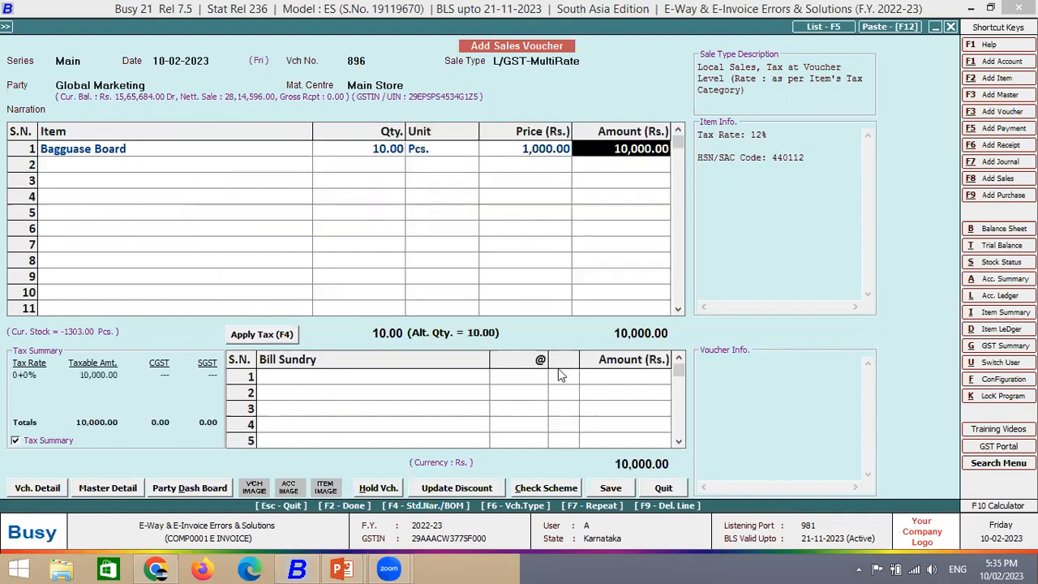
key(Return)
key(Return)
key(Return)
key(Return)
key(Return)
key(Return)
key(Return)
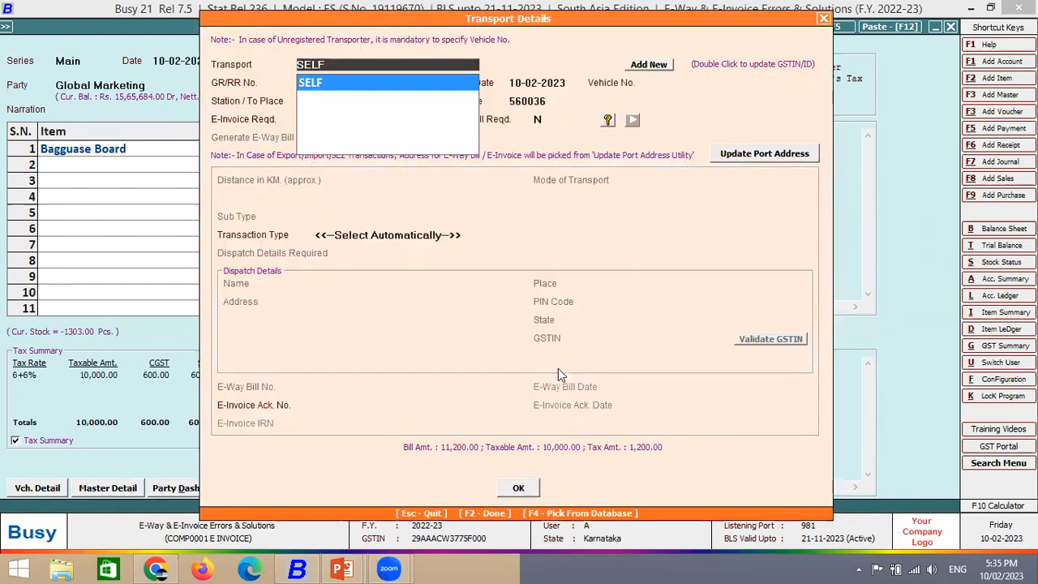
key(Return)
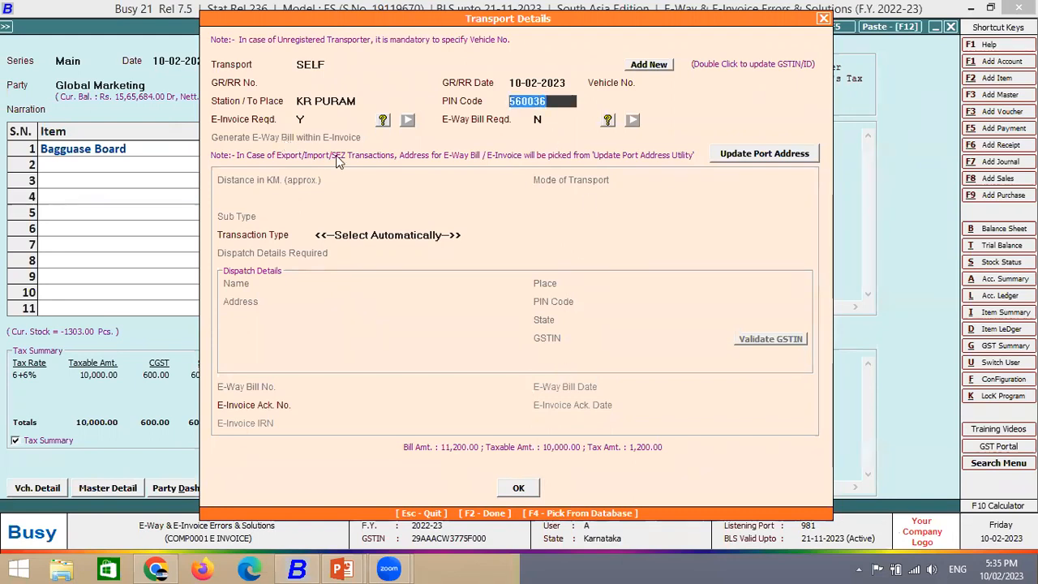
- Set transport PIN code 725866 with E-Way Bill Y and save the voucher
text(725866)
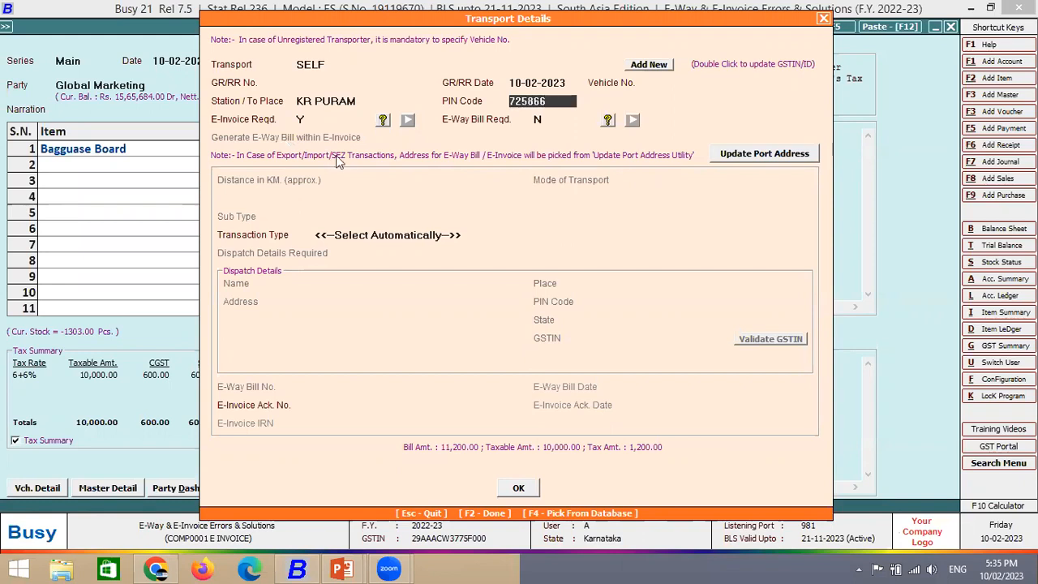
key(Return)
text(Y)
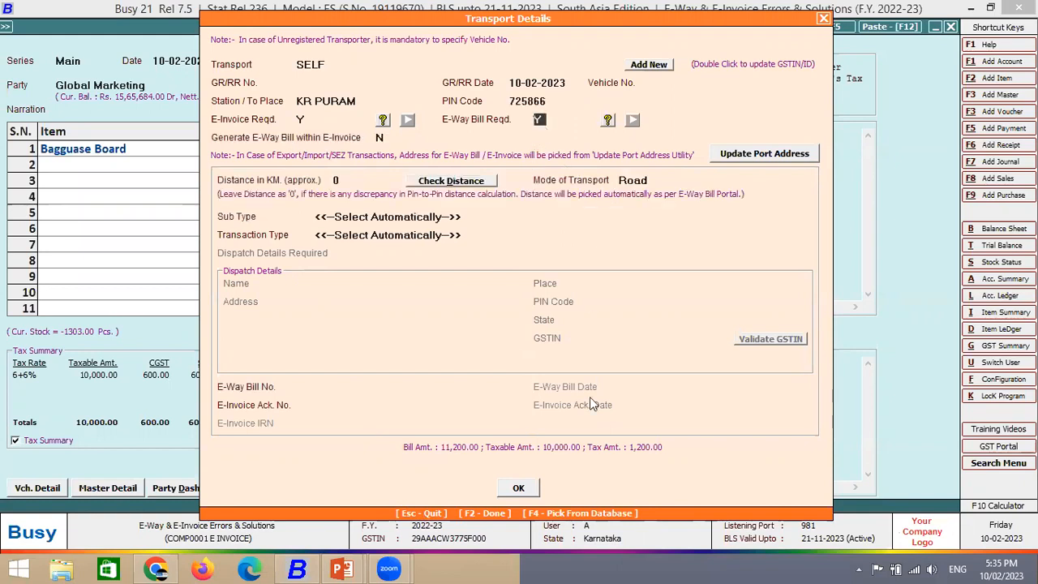
click(523, 488)
click(556, 318)
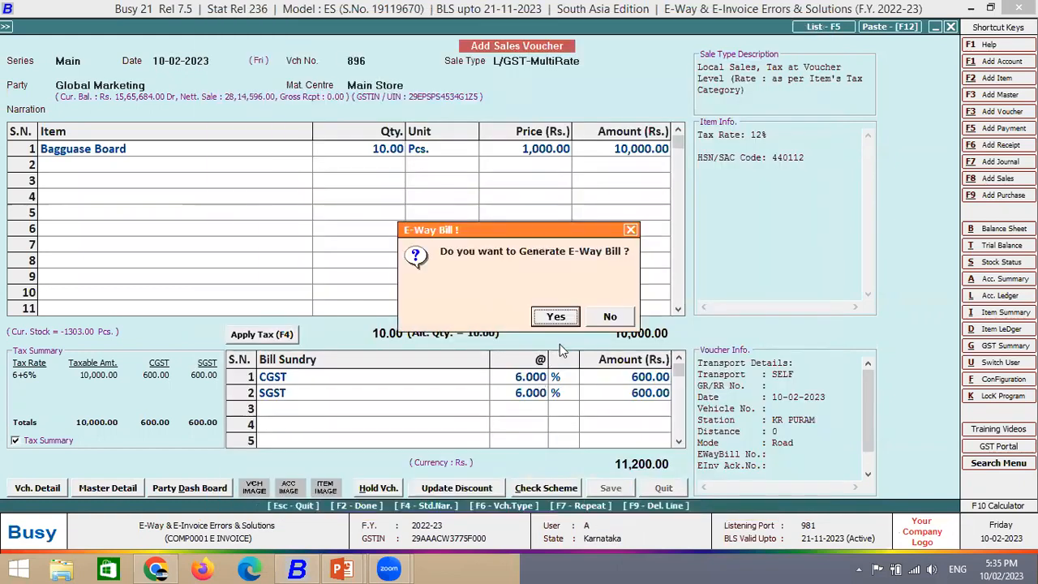
- Attempt automatic e-invoice generation after checking the empty invalid-entries report
key(Return)
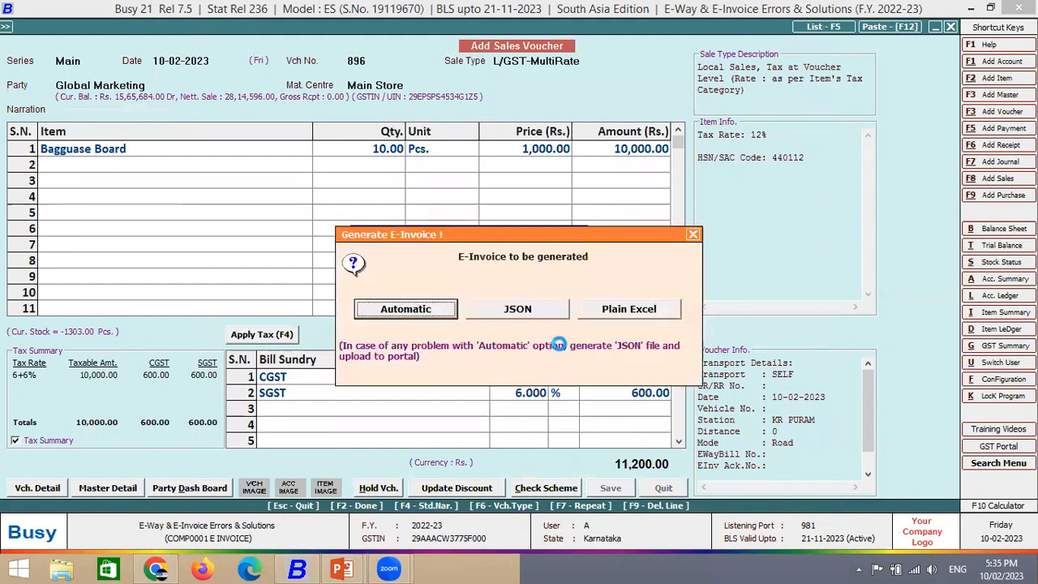
key(Return)
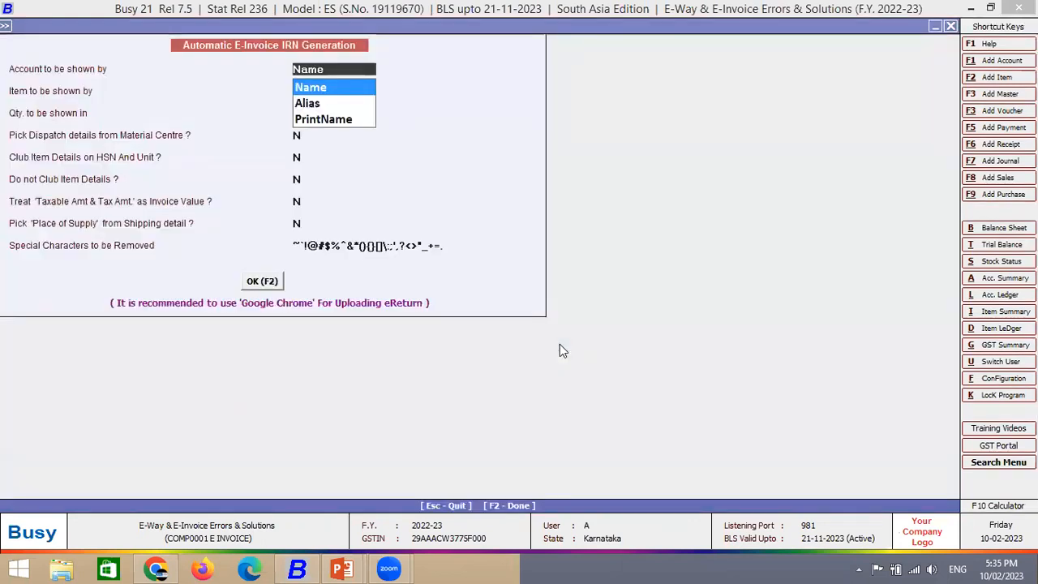
key(Right)
key(Left)
key(Return)
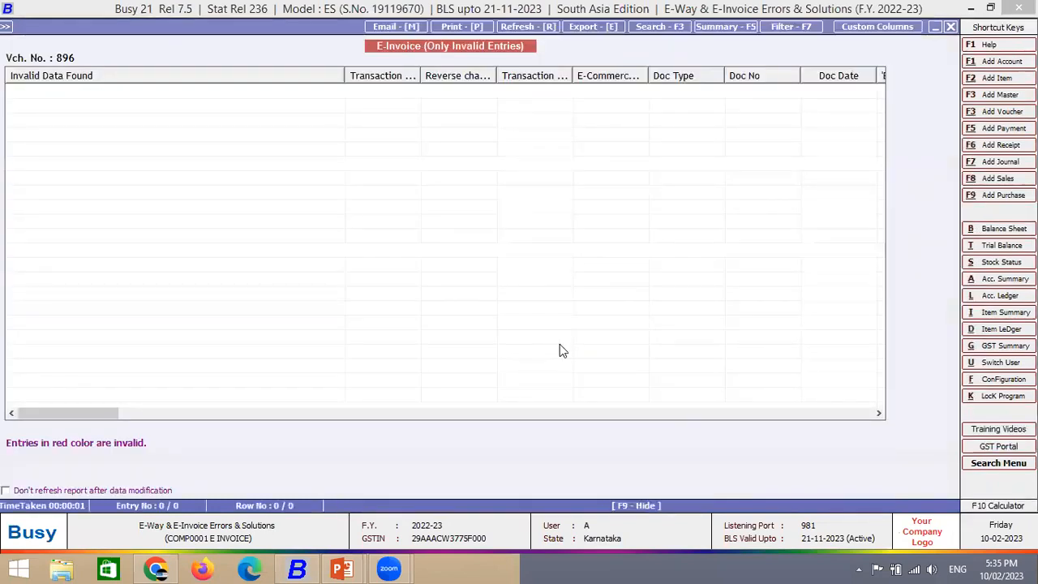
key(Escape)
key(Right)
key(Return)
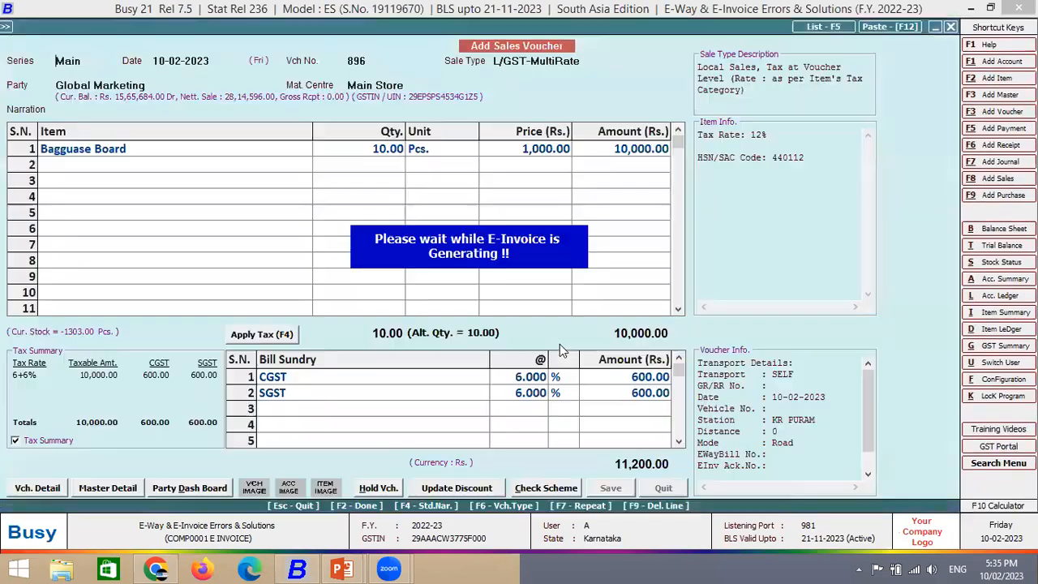
key(Return)
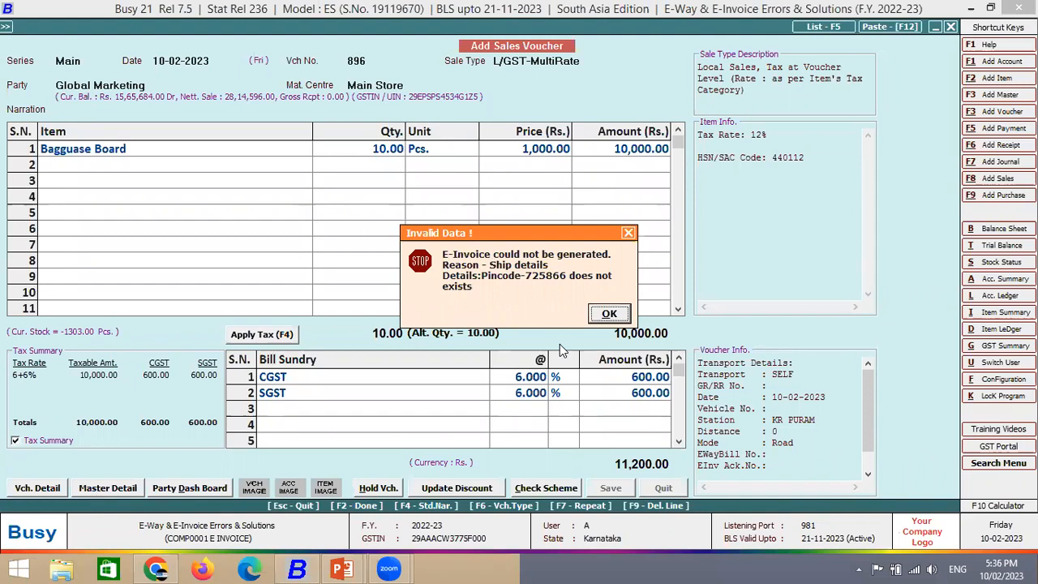
- Dismiss the pincode 725866 error, skip the notification and switch to the PowerPoint Error slide
key(Return)
key(Return)
key(Right)
key(Return)
key(alt+Tab)
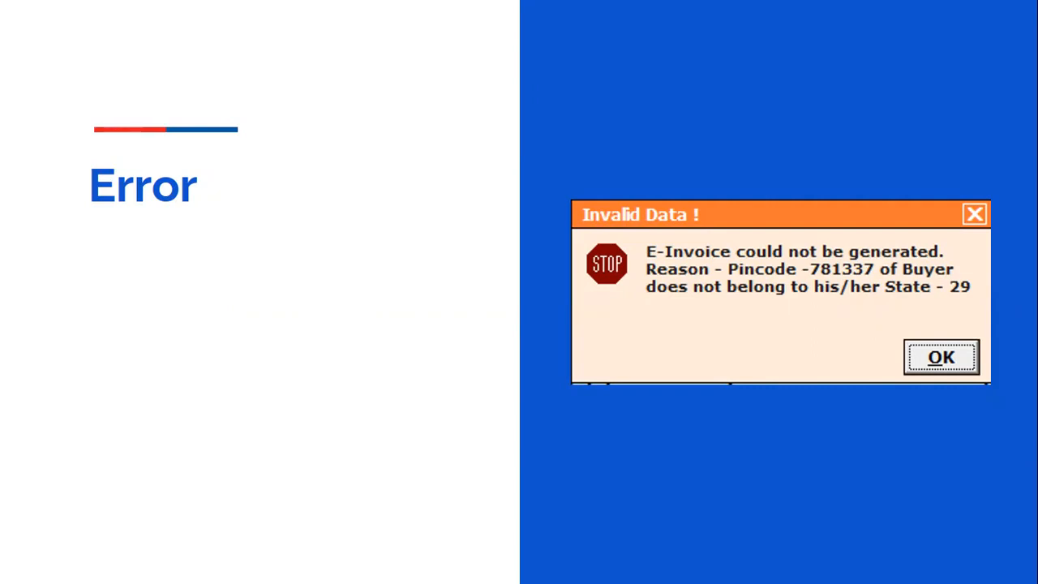
- Back in Busy, start a Main-series sales voucher and pick Global Marketing
key(alt+Tab)
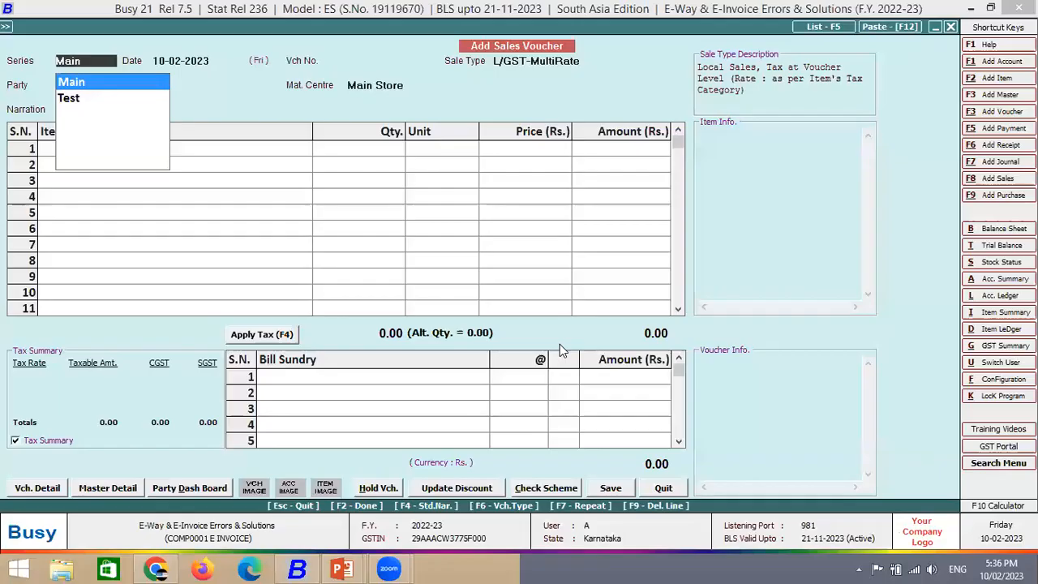
key(Down)
key(Up)
key(Return)
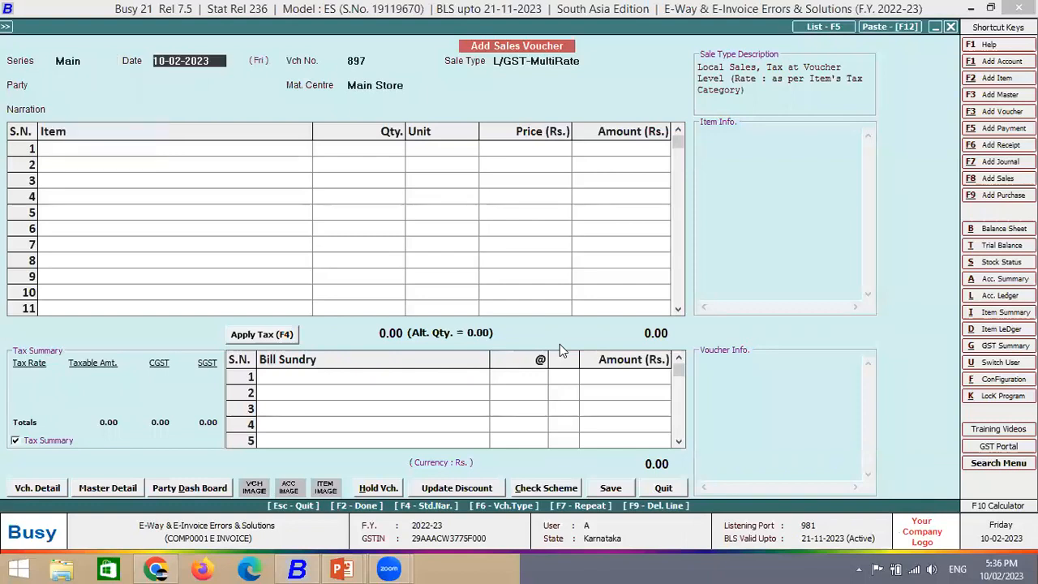
key(Return)
key(Return)
text(glo)
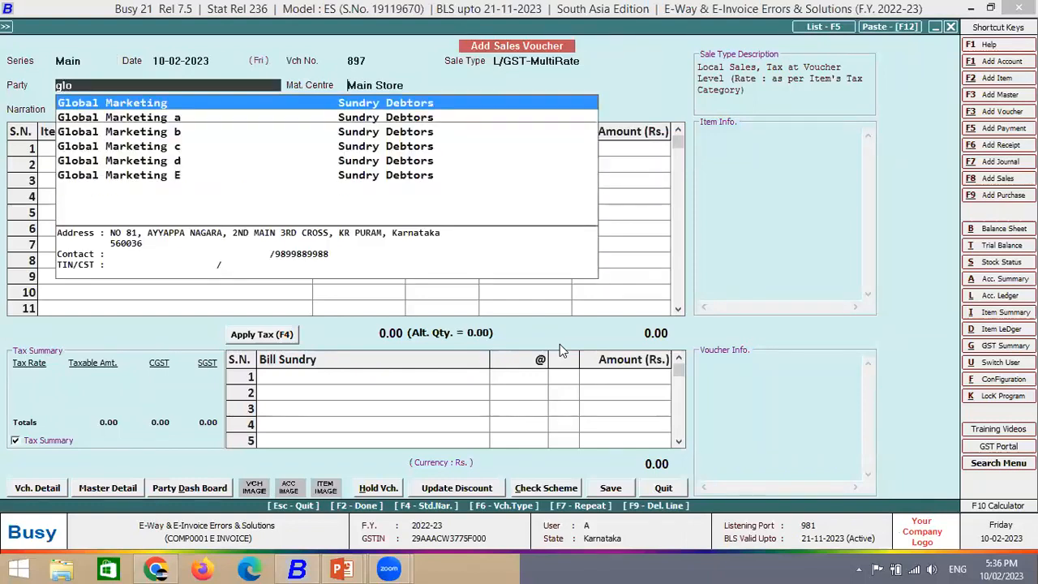
key(Return)
key(Return)
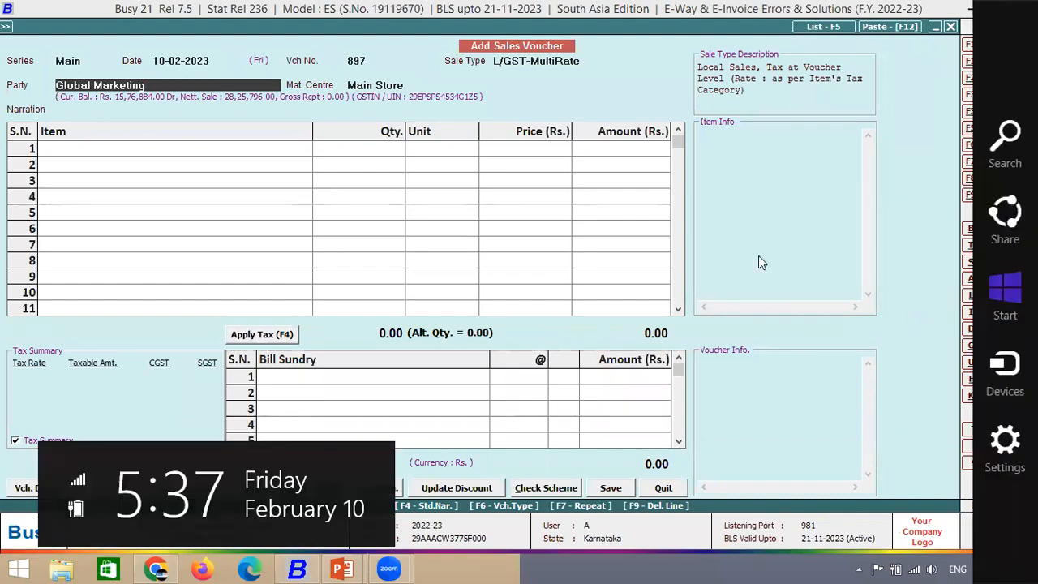
key(alt+m)
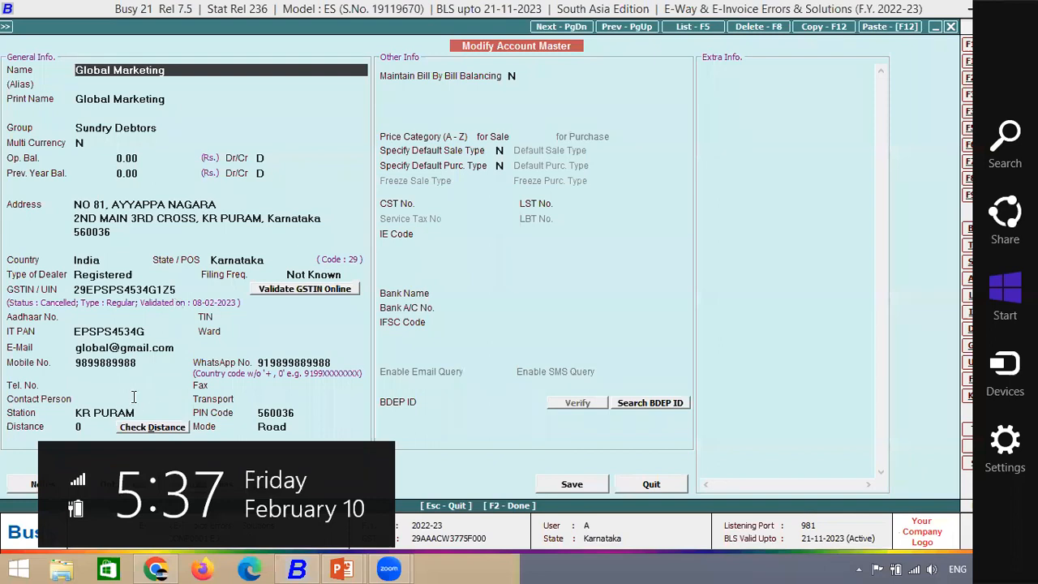
click(300, 414)
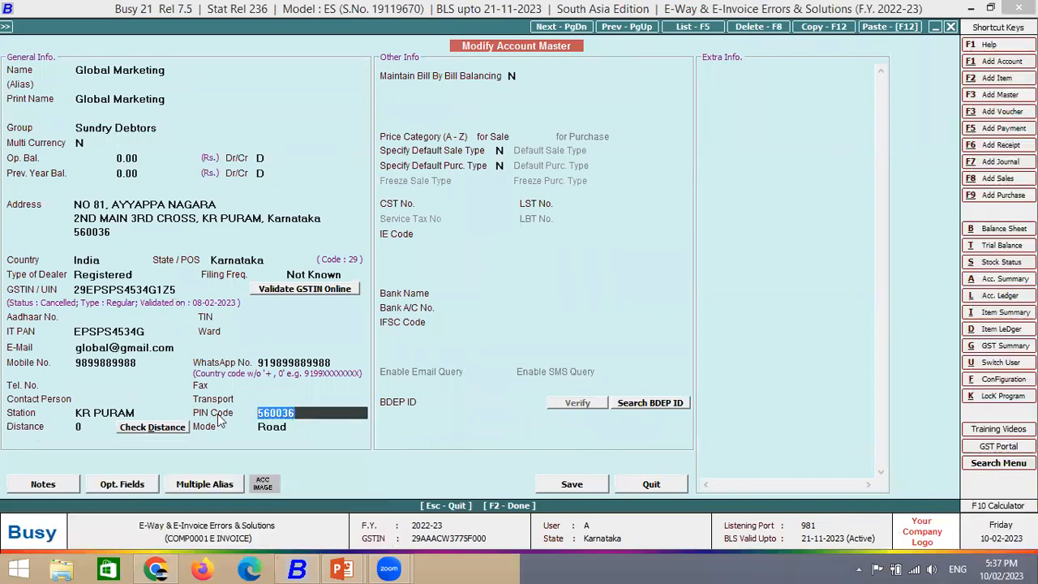
key(BackSpace)
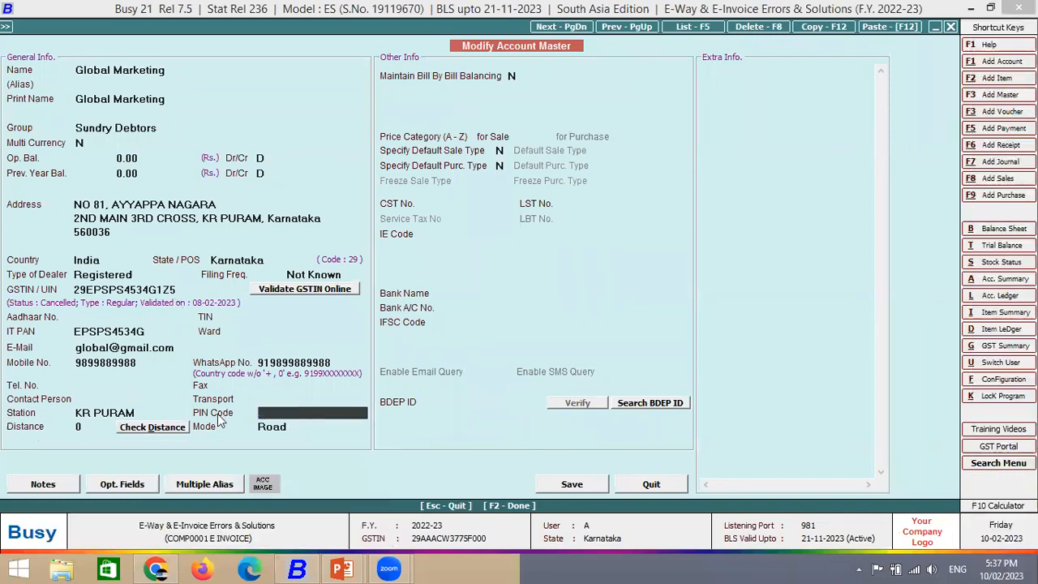
text(786253)
key(F2)
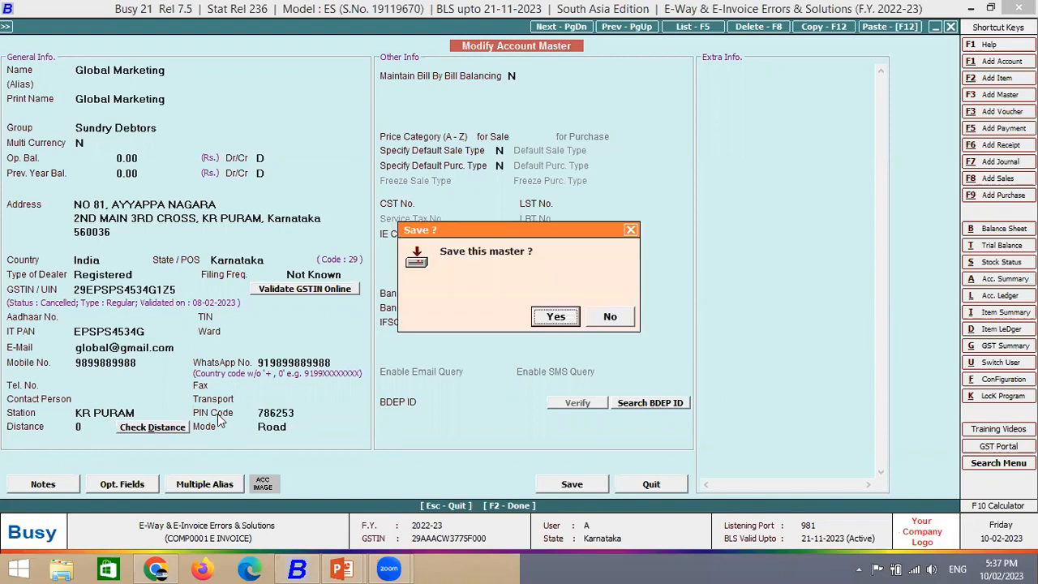
key(Return)
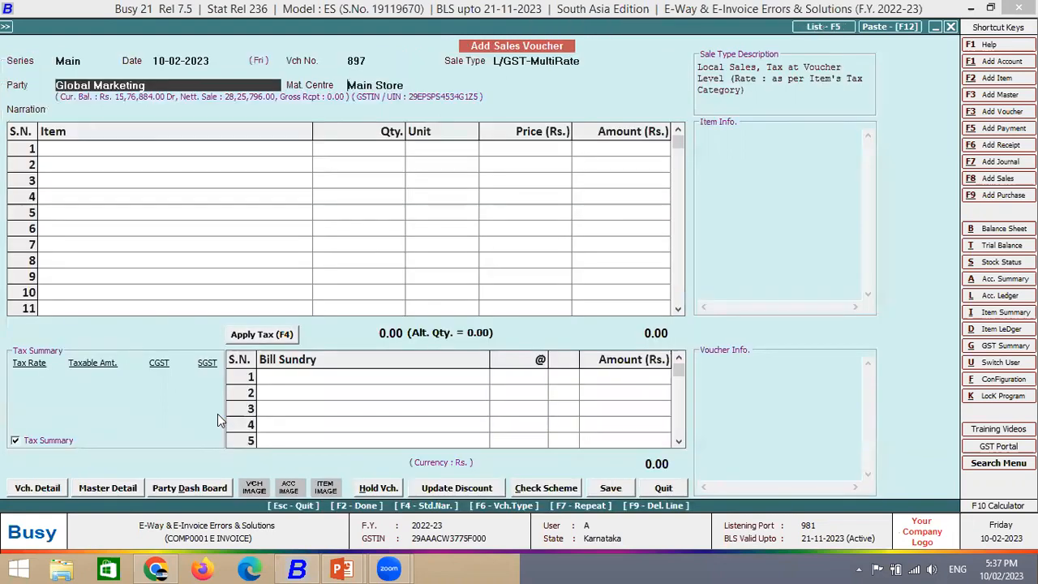
key(Return)
key(Return)
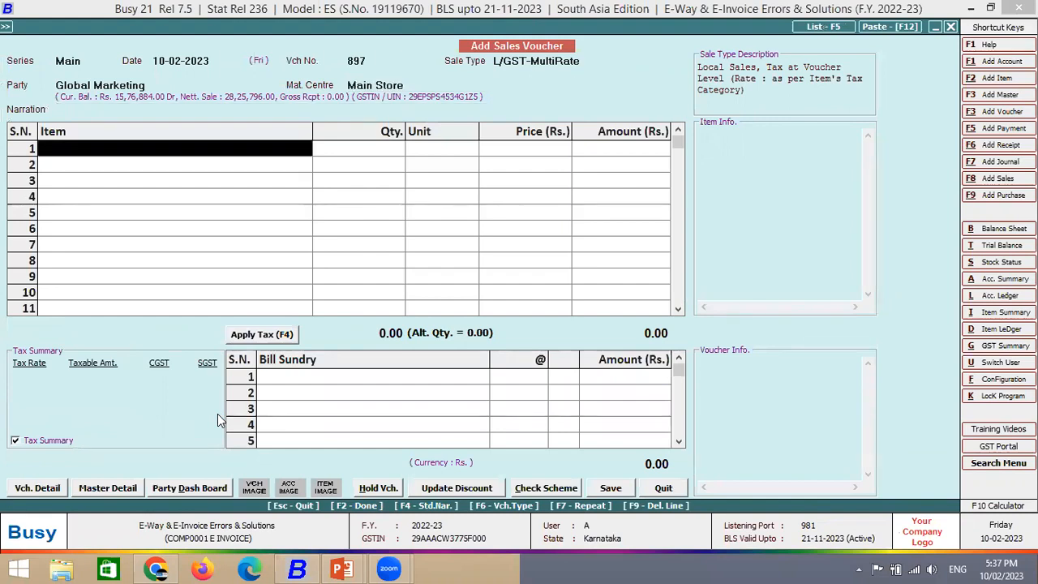
- Add one Bagguase Board at 100 and apply the taxes
key(Return)
text(ba)
key(Return)
text(1)
key(Return)
text(100)
key(Return)
key(Return)
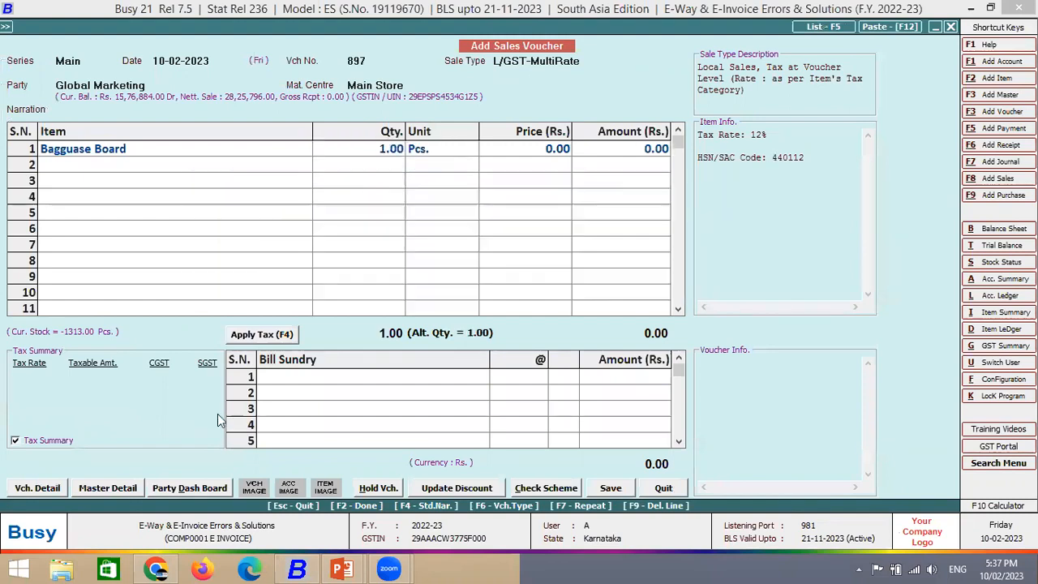
key(F4)
- In transport details require an e-way bill and set PIN code 560036
key(Return)
key(Return)
key(Return)
key(Return)
key(Return)
key(Return)
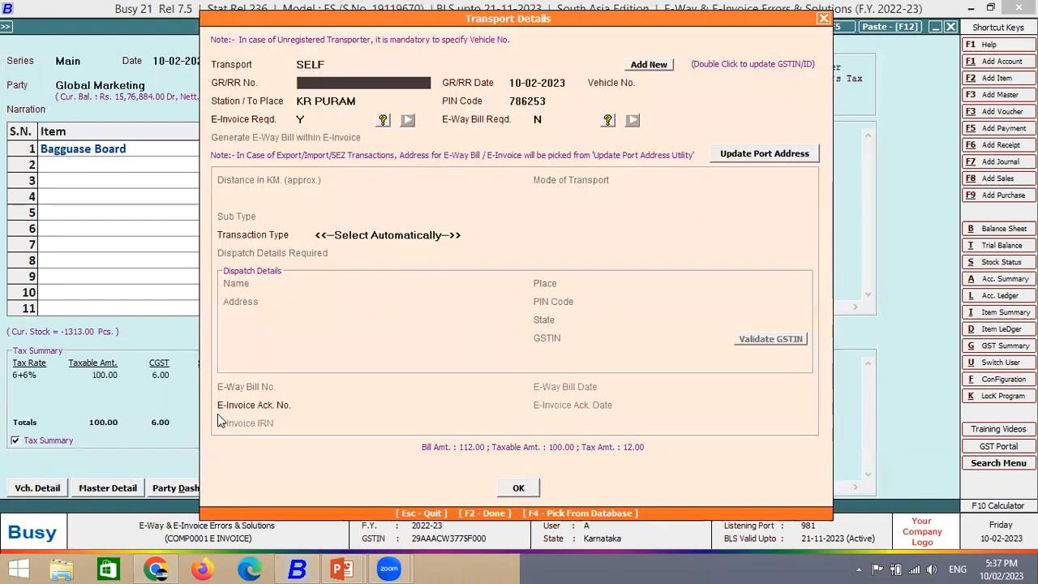
key(Return)
key(Return)
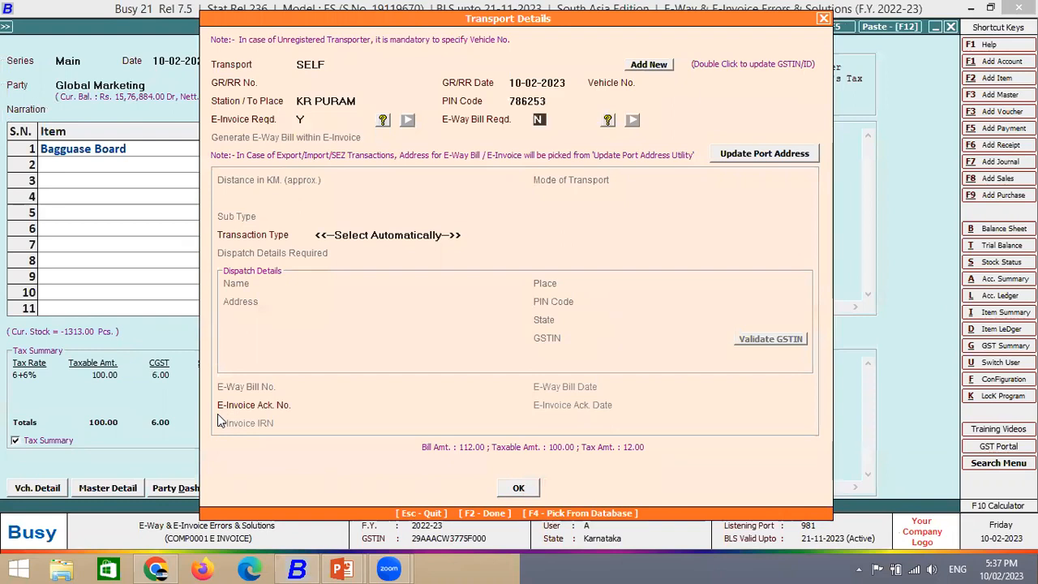
key(y)
click(553, 99)
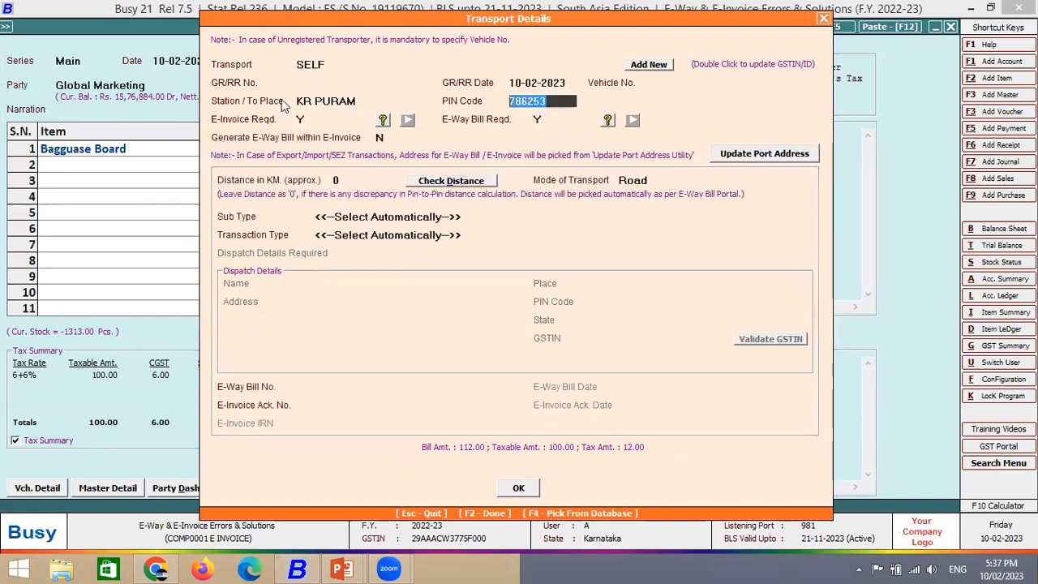
text(56)
text(0036)
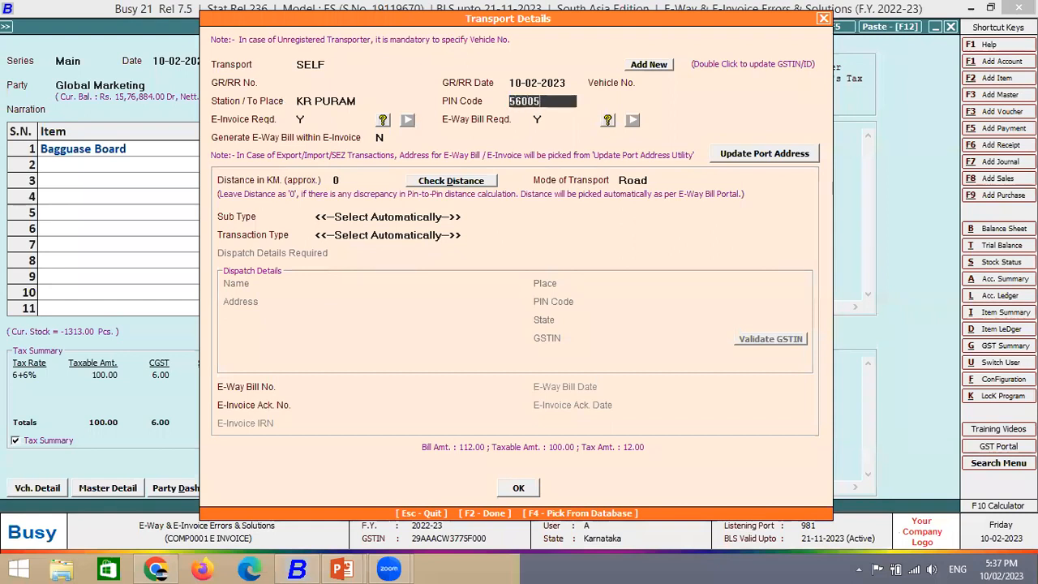
key(Return)
- Save voucher 897, decline the notification and start voucher 898 for Global Marketing
key(Return)
key(F2)
key(Return)
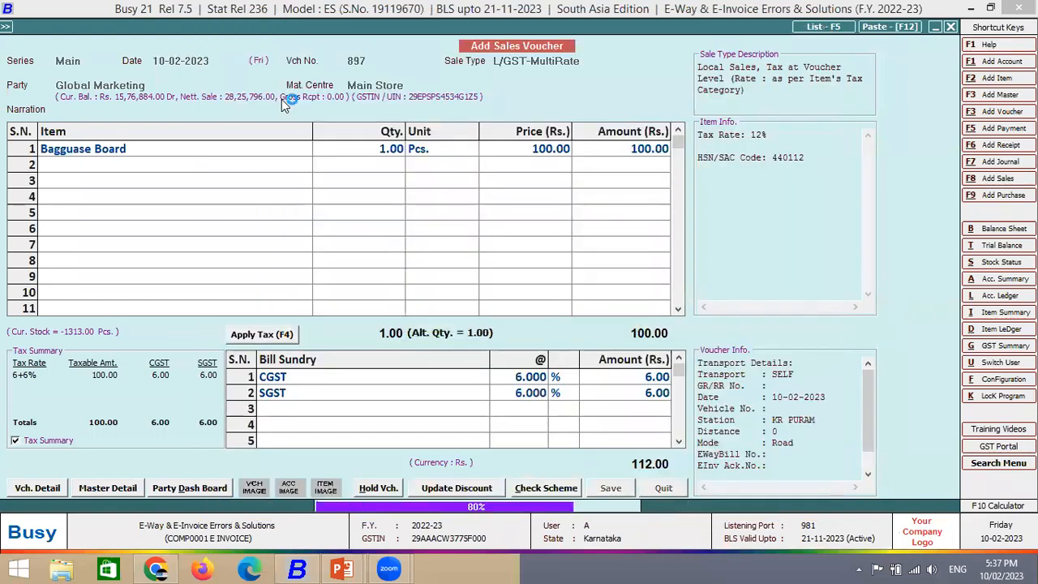
key(Return)
key(Return)
key(Return)
key(Return)
key(Right)
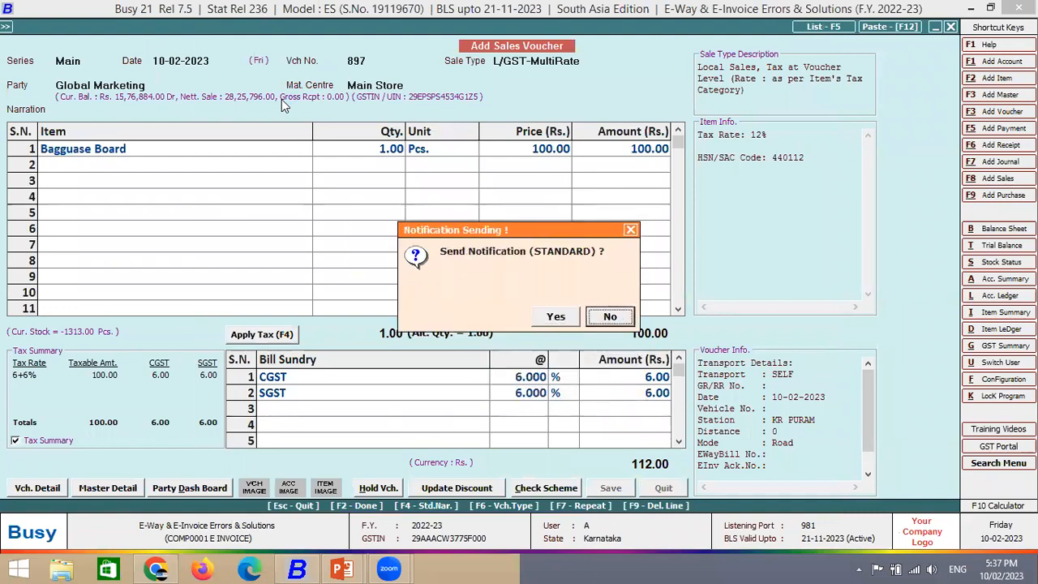
key(Return)
key(Return)
text(glo)
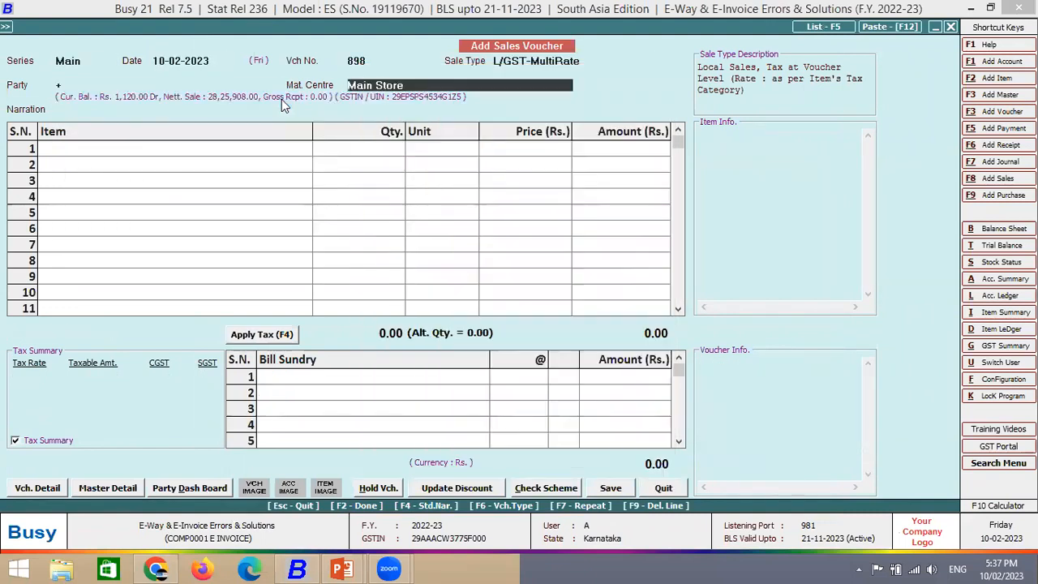
- Bill Global Marketing for one Bagguase Board at a price of 1,000
key(Return)
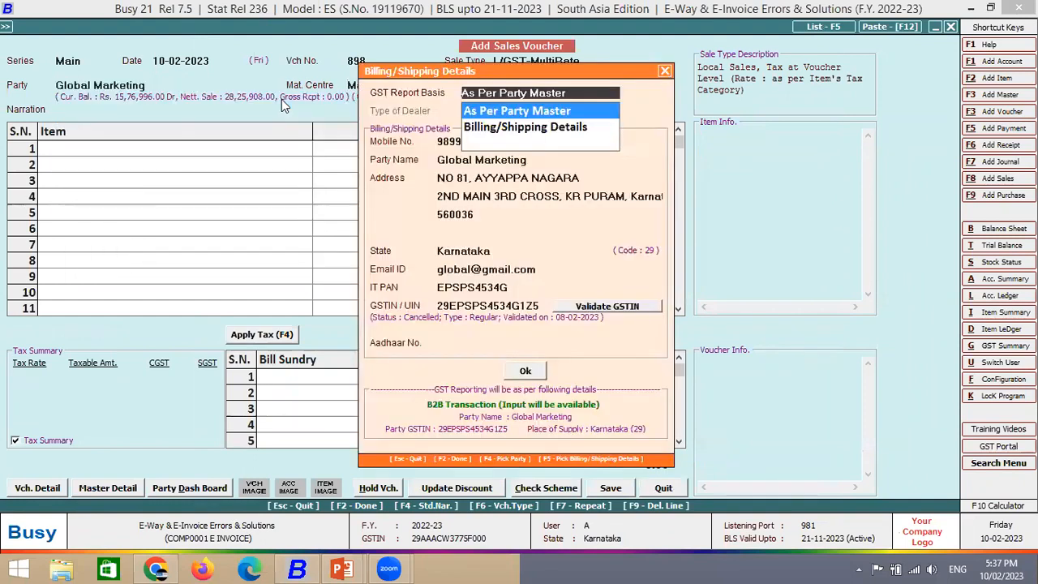
key(Return)
key(Down)
key(Return)
text(1)
key(Return)
key(Return)
key(Return)
key(Up)
text(1000)
key(Return)
key(Return)
key(Return)
key(Return)
key(Return)
- In transport details, set the PIN code to 560058 and E-Way Bill to Y
key(F4)
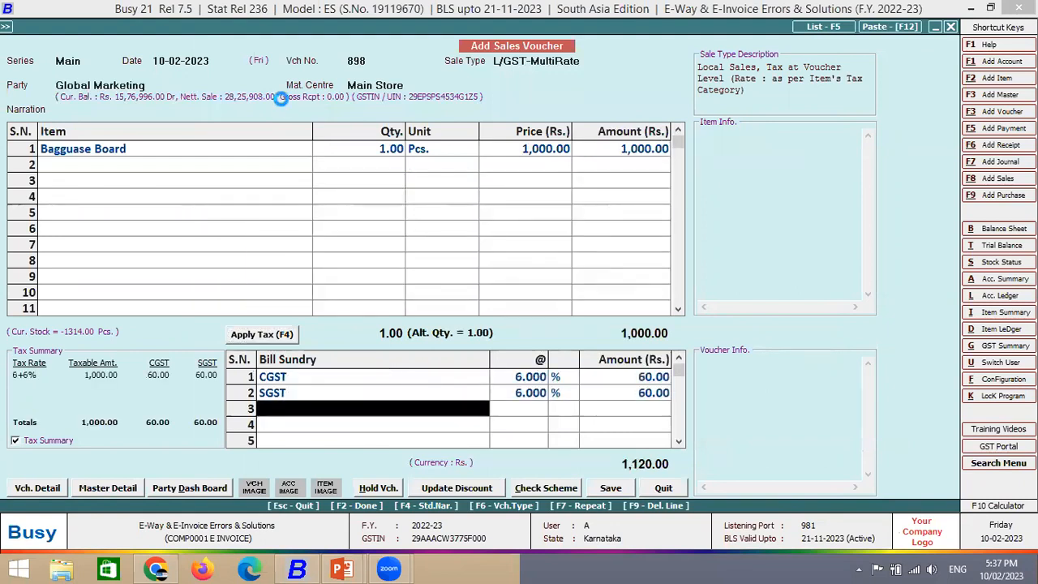
key(Return)
key(Return)
key(Return)
key(Return)
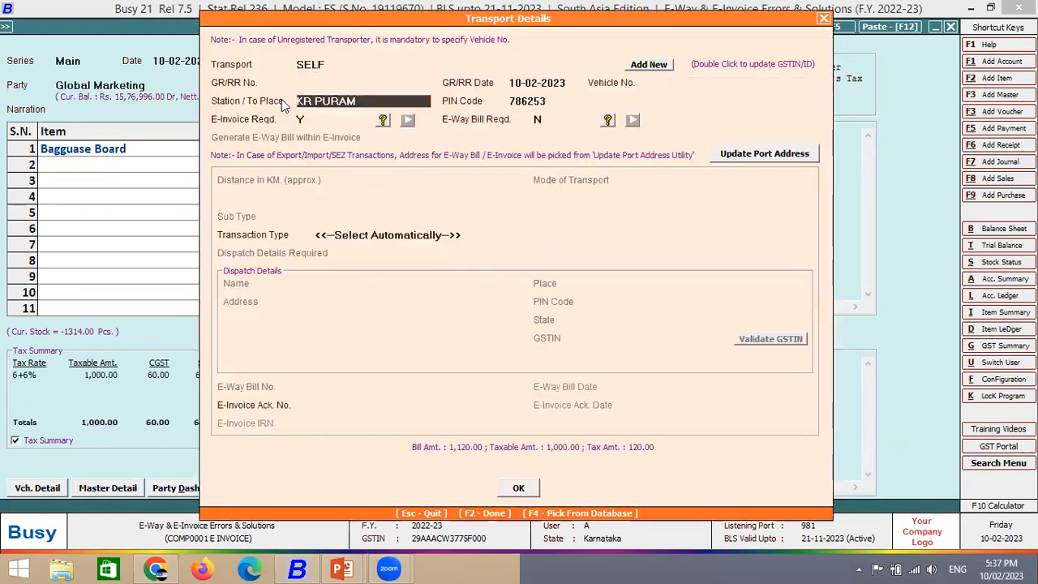
key(Return)
text(560058)
key(Return)
key(Return)
text(y)
- Save voucher 898, answering the e-way bill prompt with N
key(Return)
key(F2)
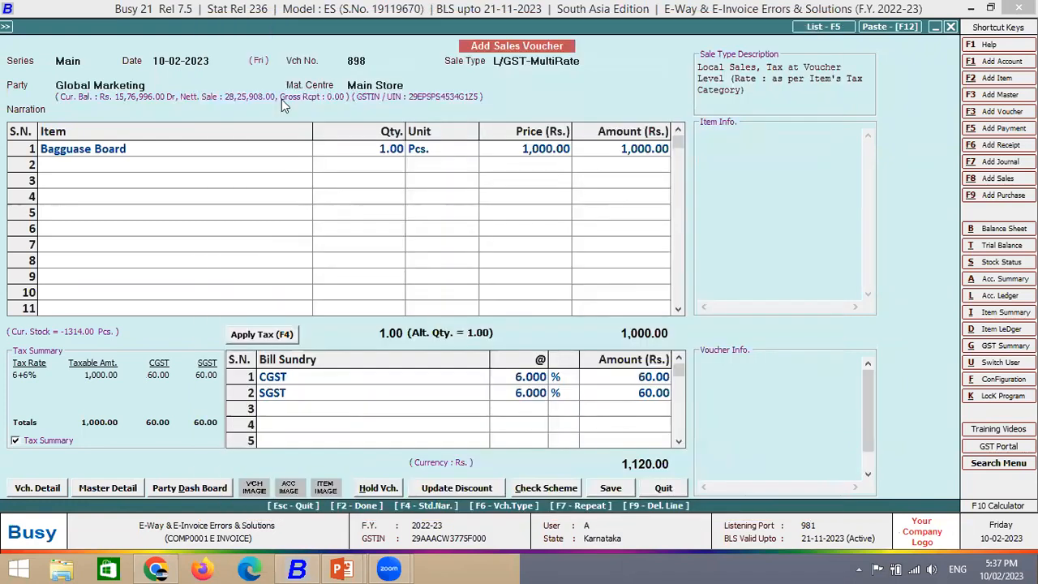
key(Return)
key(n)
- Run automatic e-invoice generation, which fails because buyer pincode 786253 does not exist
key(Return)
key(Return)
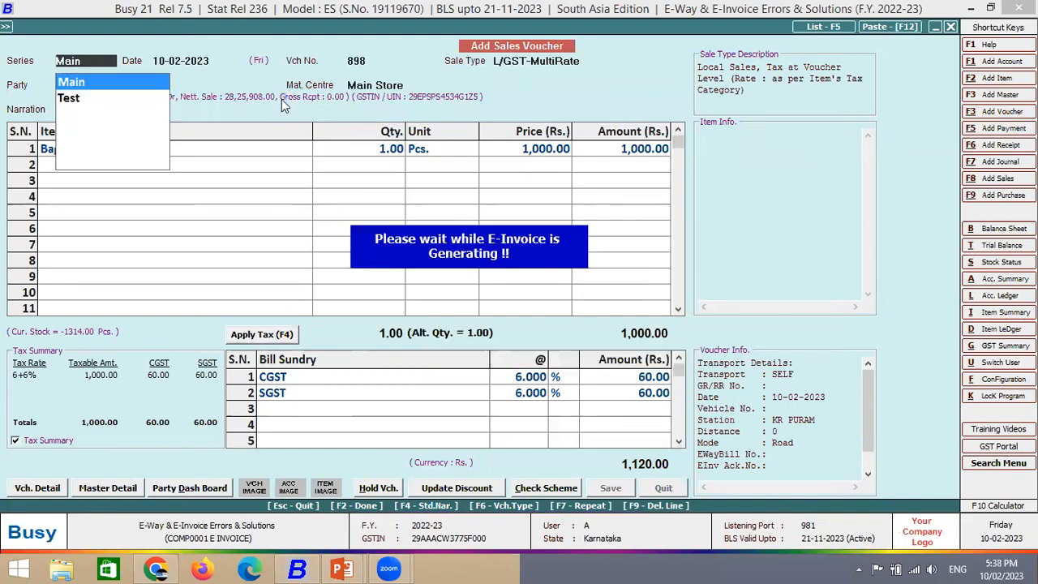
key(Return)
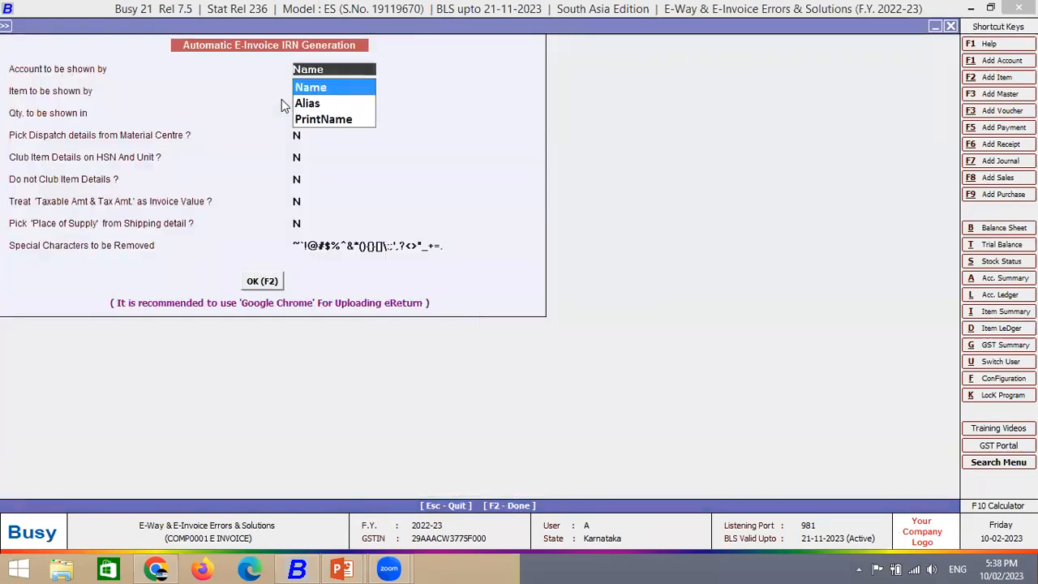
key(Escape)
key(F2)
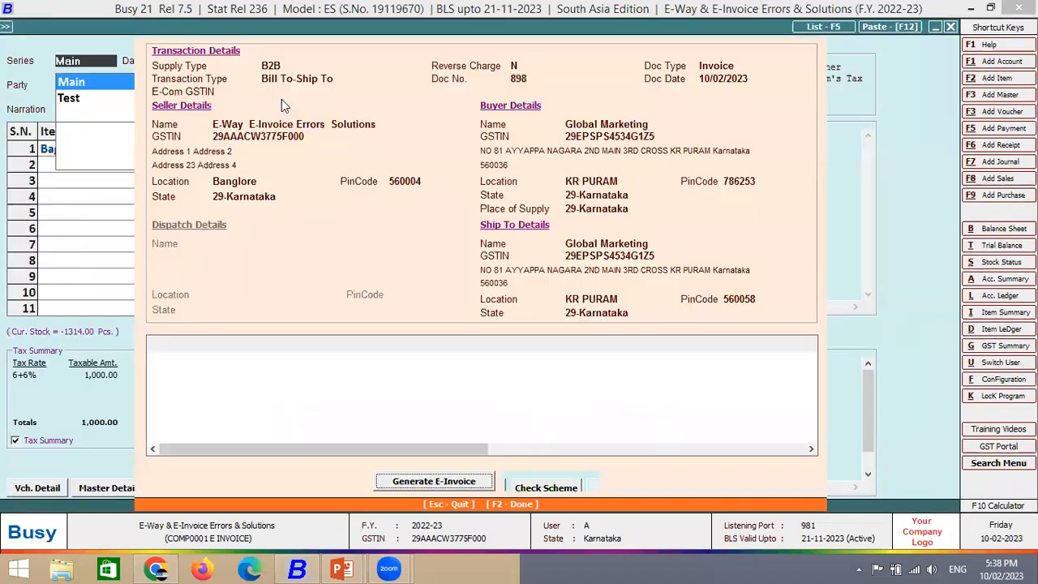
key(Return)
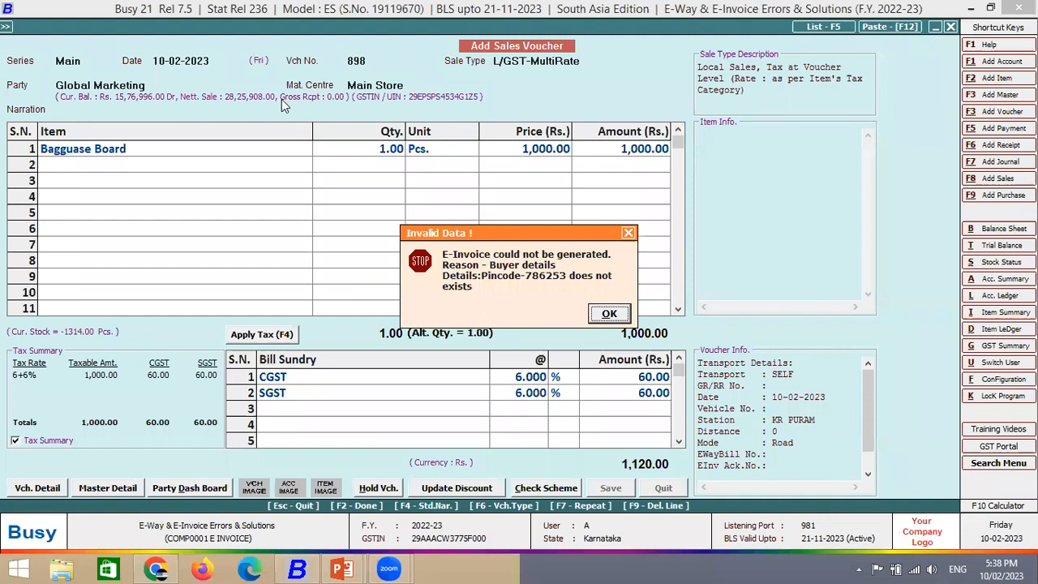
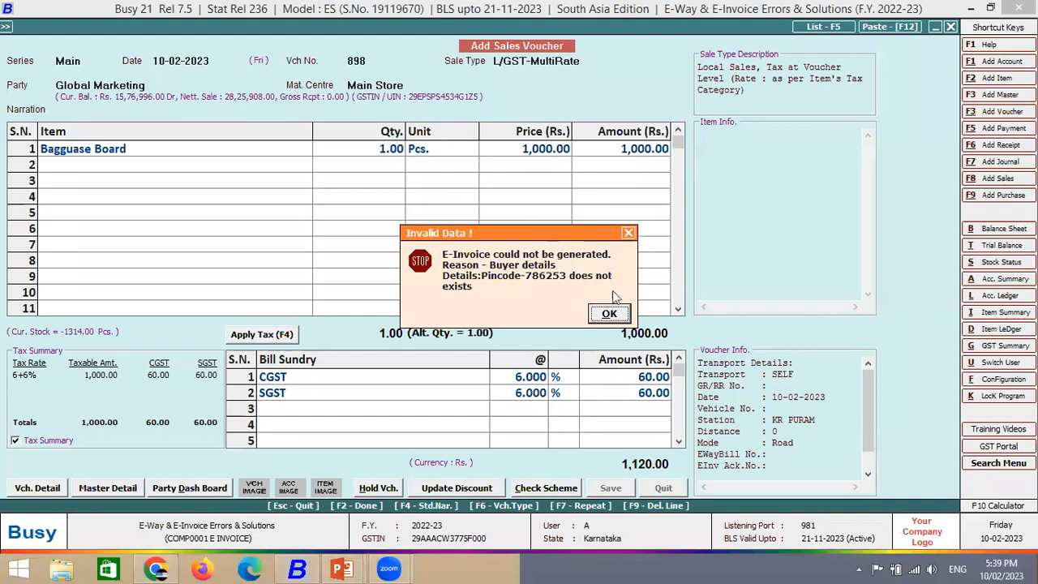
- Dismiss the pincode e-invoice error and skip printing and notification for voucher 898
click(613, 315)
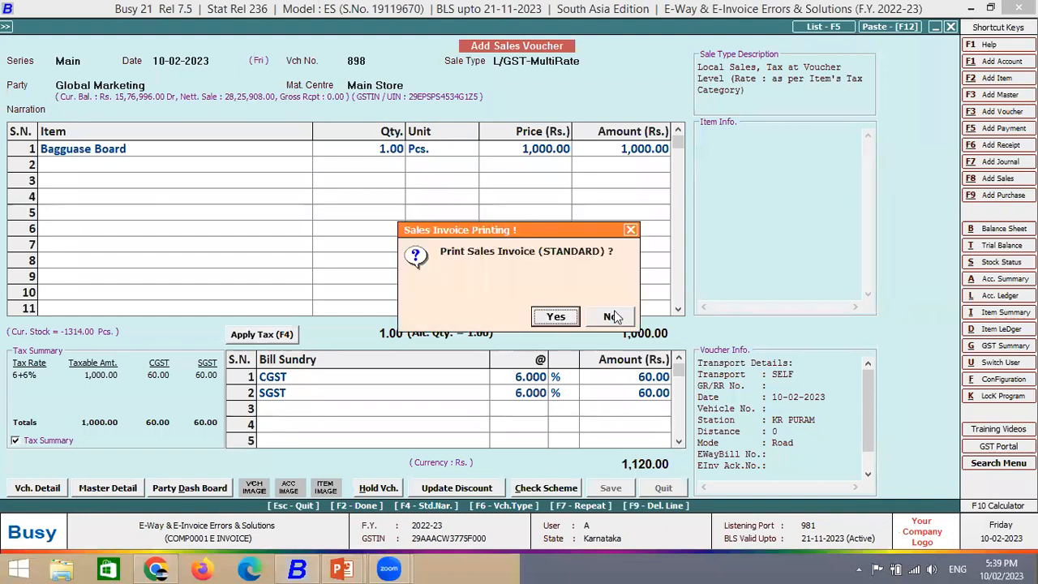
click(614, 316)
click(614, 317)
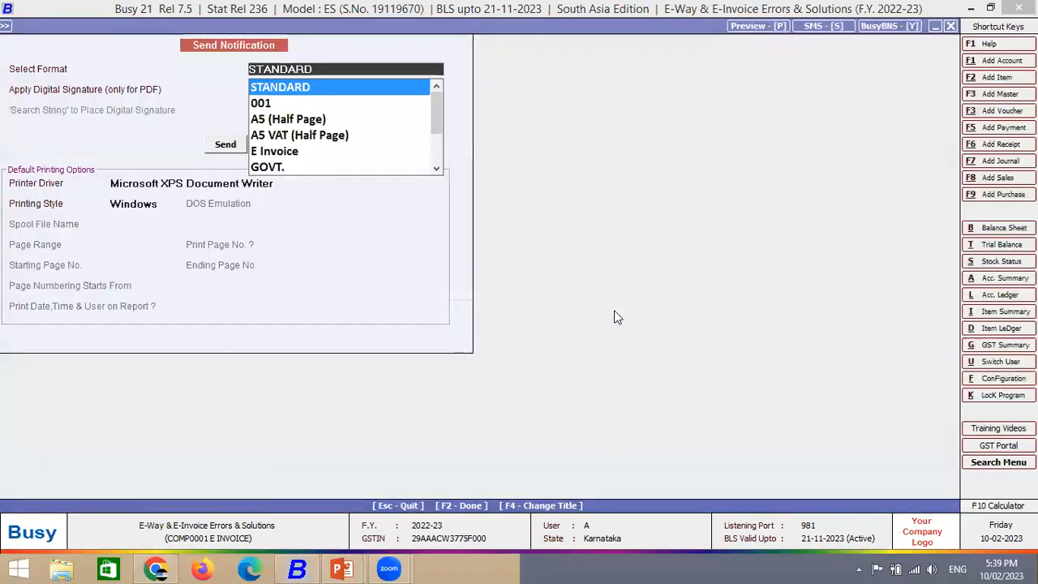
key(Escape)
key(Escape)
- Bill Global Marketing for 1 Bagguase Board at 100 with CGST and SGST applied
key(Return)
key(Return)
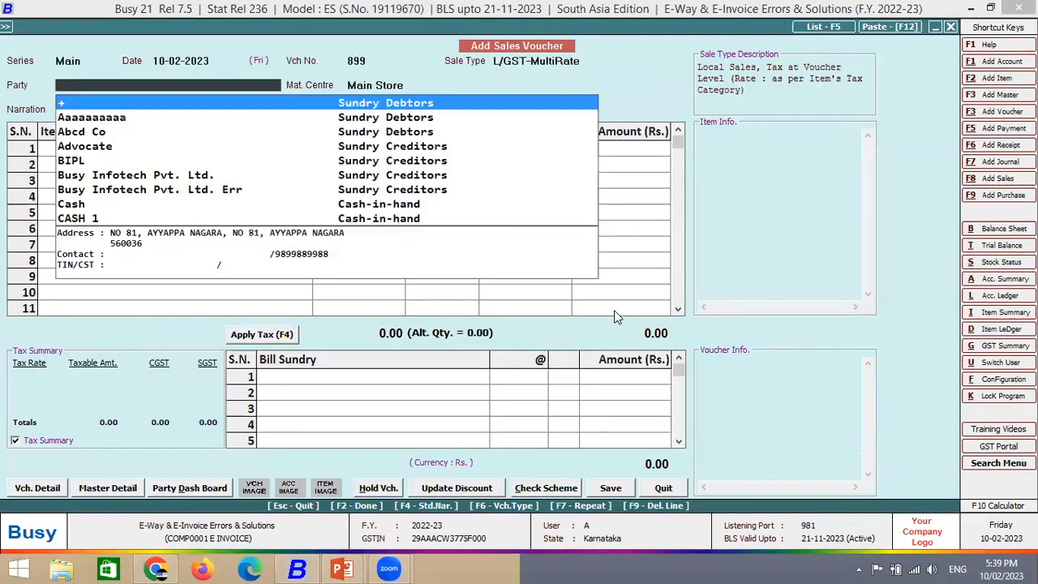
text(glo)
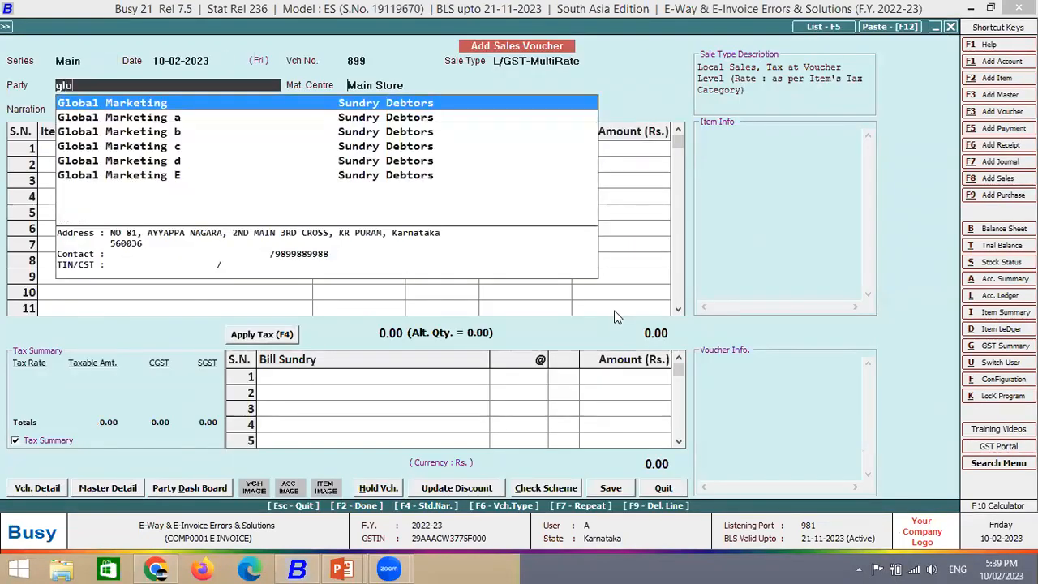
key(Return)
key(Return)
text(ba)
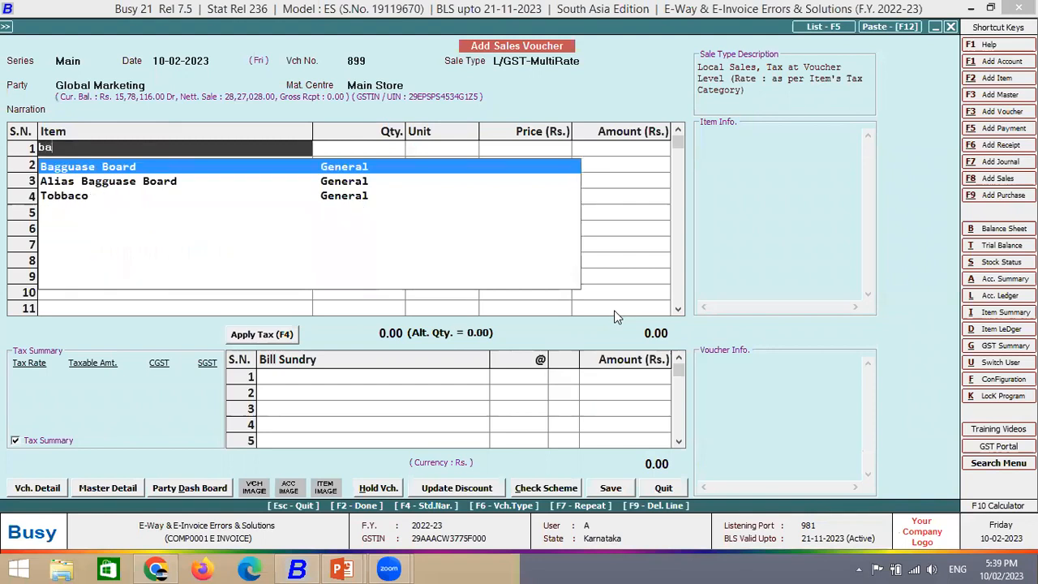
key(Return)
text(1)
key(Return)
text(100)
key(Return)
key(Return)
key(Return)
key(Return)
key(Return)
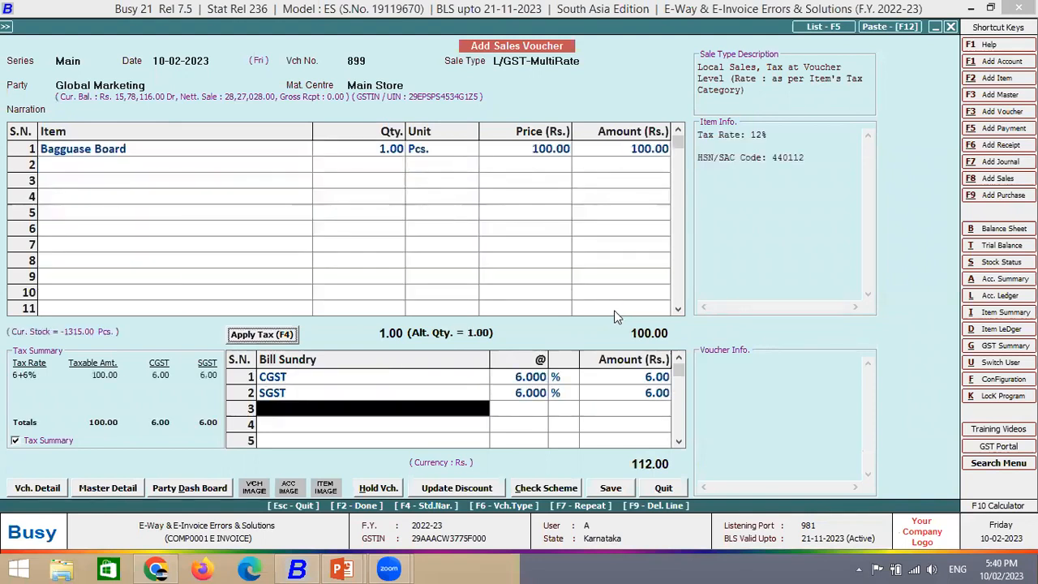
key(Return)
key(Return)
key(Return)
key(Return)
key(Return)
key(Return)
key(Return)
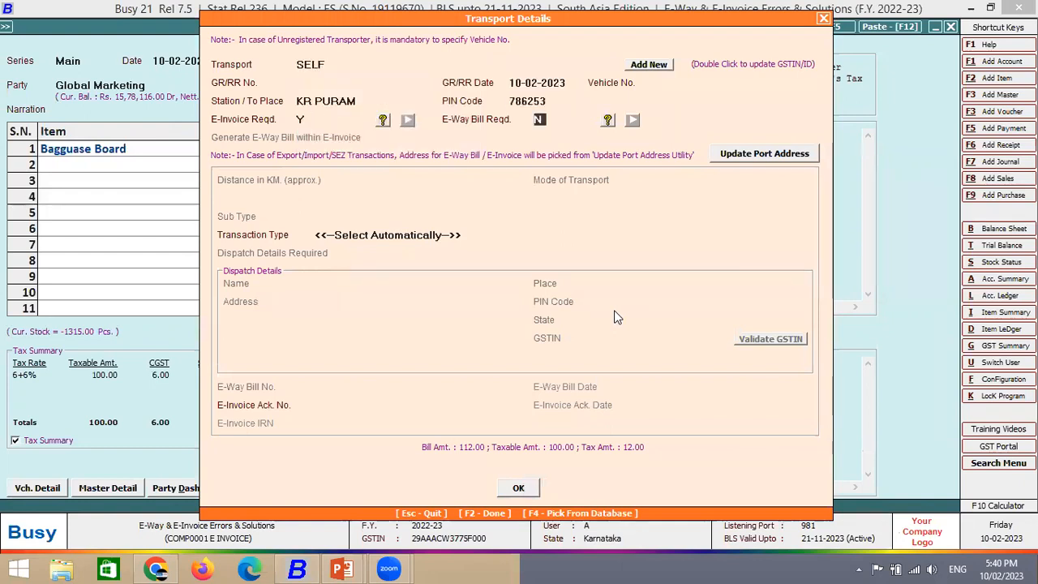
- Mark the voucher as E-Way Bill required and enter the vehicle number
text(y)
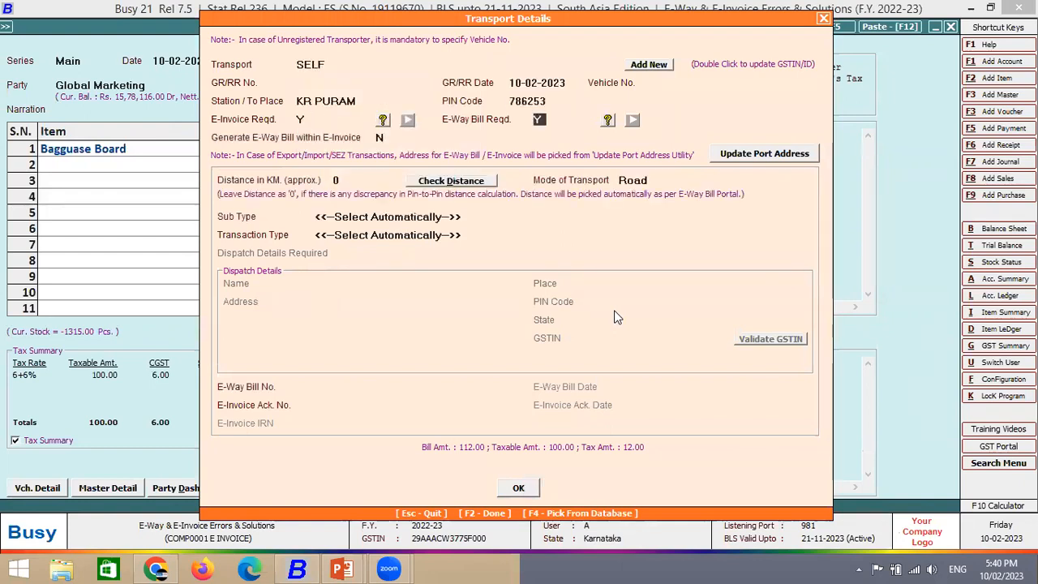
key(Return)
key(Return)
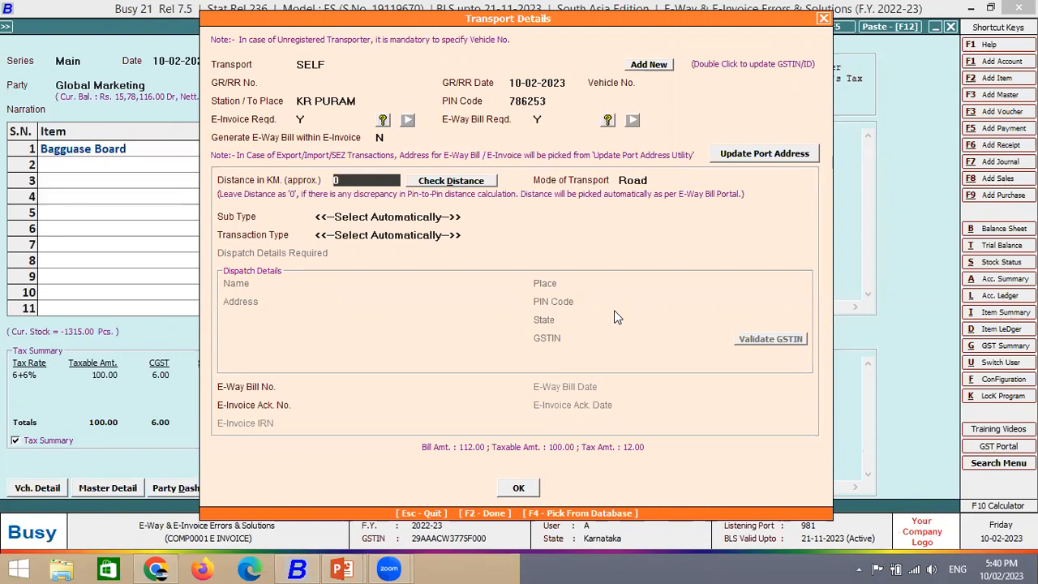
click(668, 84)
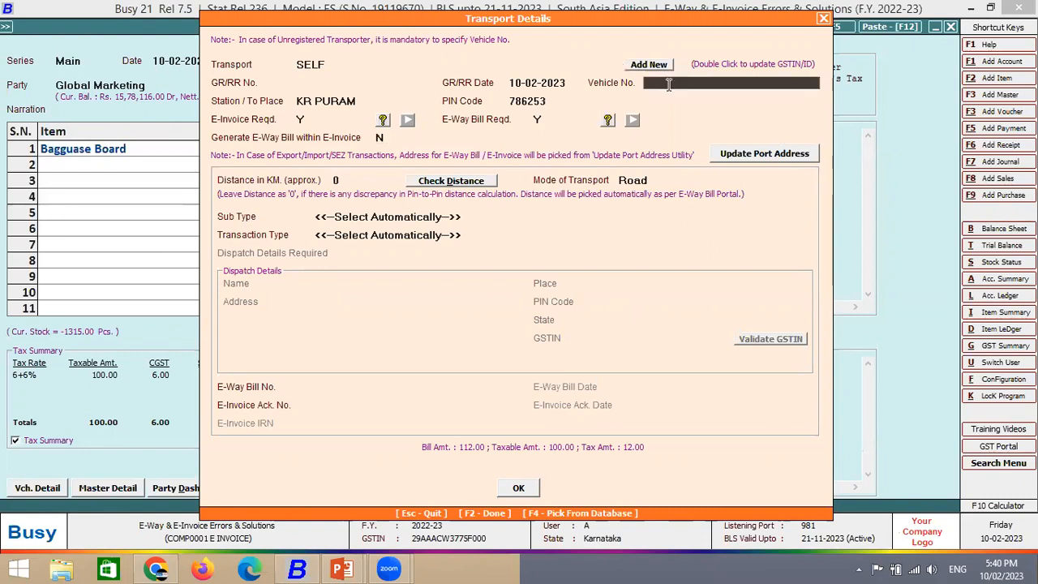
text(KA01AA1200)
key(Return)
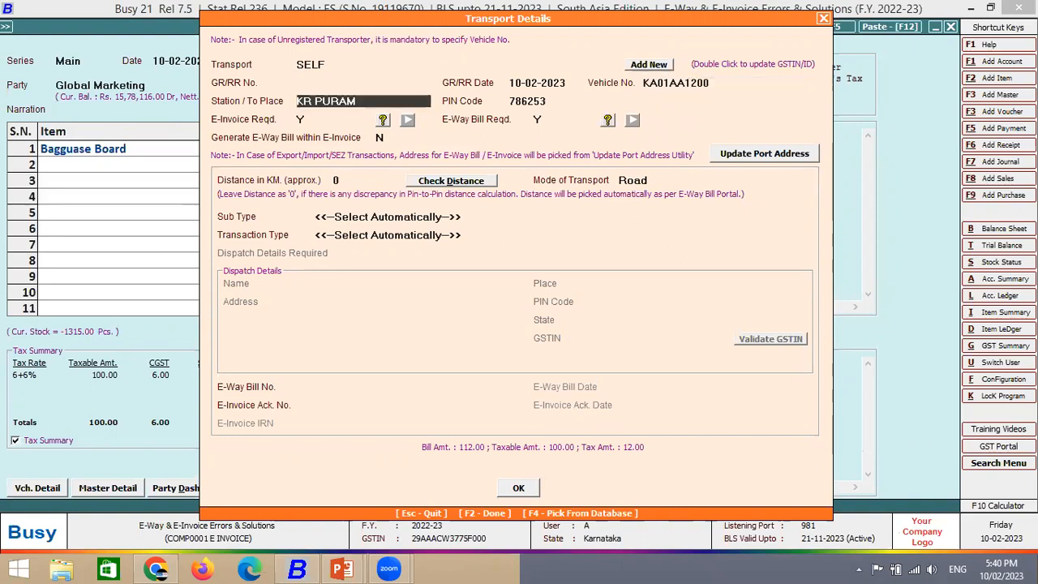
- Check the distance and update it per company configuration (1032 km), then reset it to 0
click(369, 182)
click(428, 182)
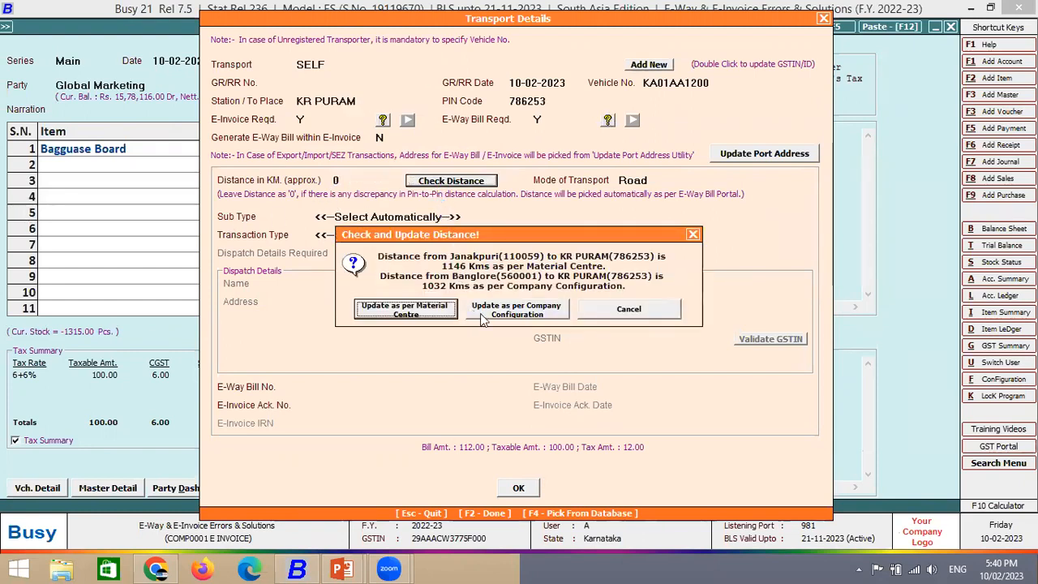
click(516, 312)
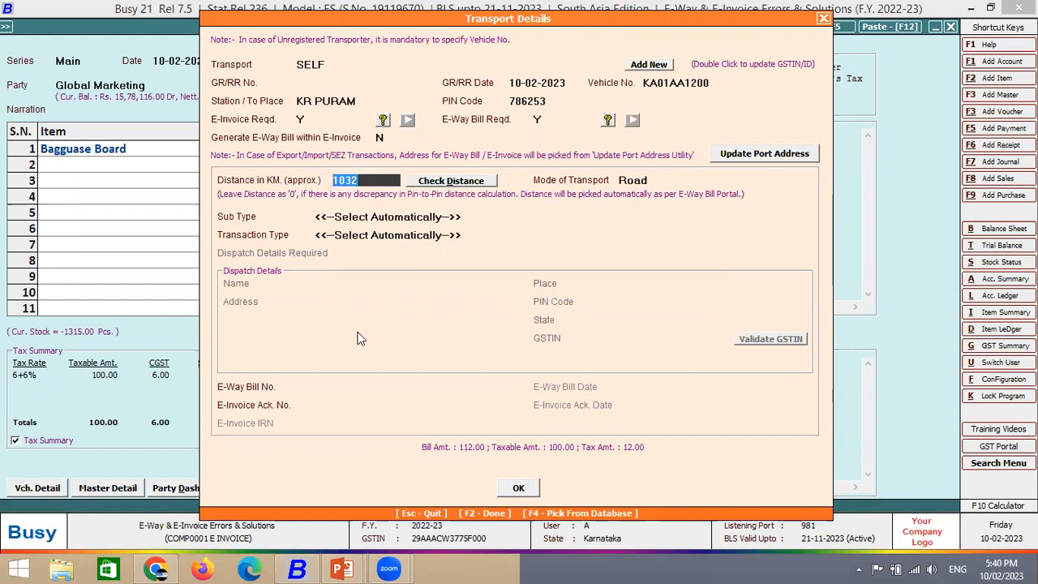
text(0)
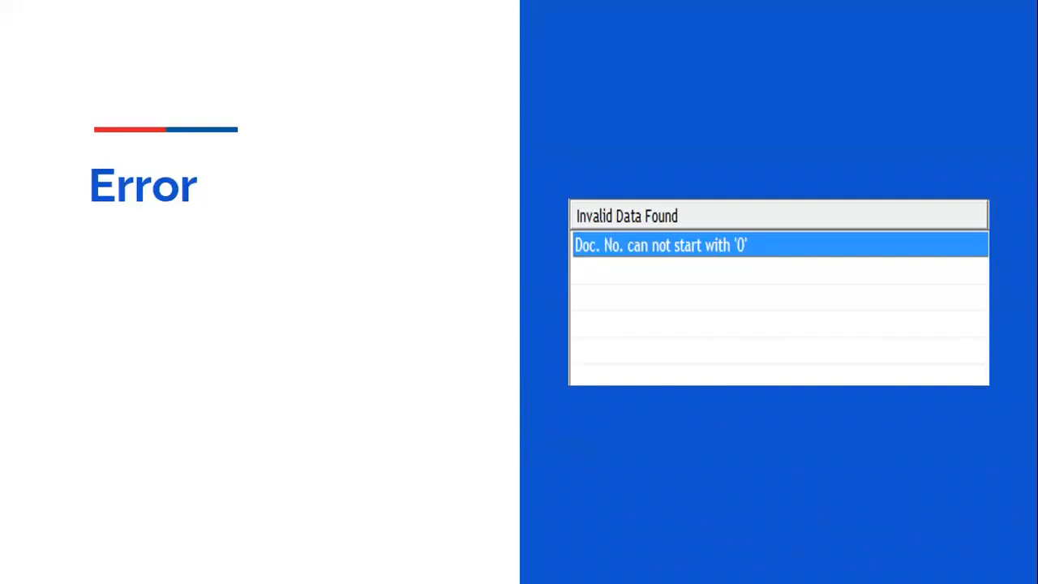
- Return to Busy and discard the unsaved voucher 899
key(alt+Tab)
key(Escape)
key(Escape)
key(Left)
key(Return)
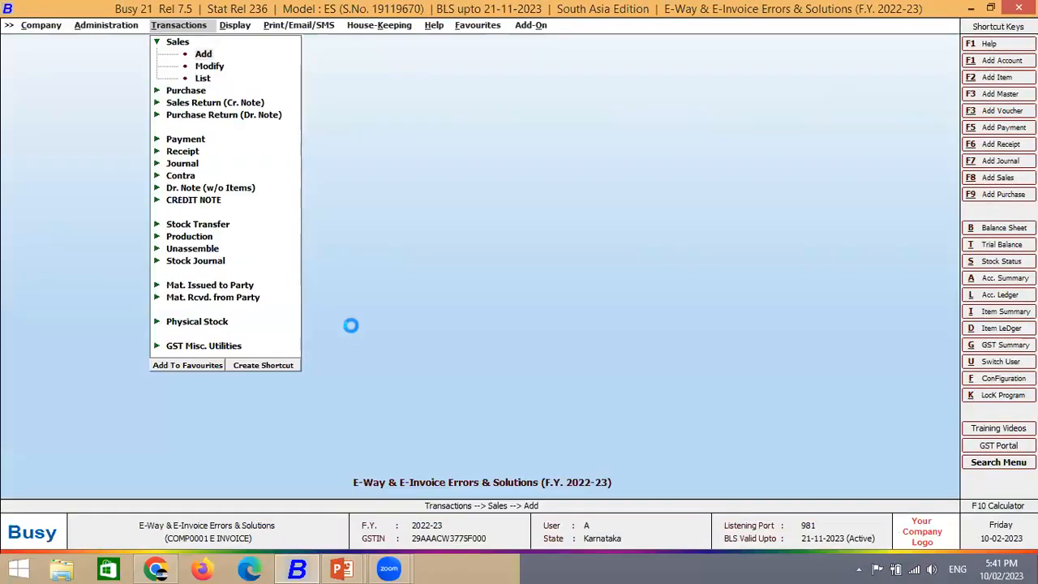
- Start a new Test-series sales voucher numbered 0888
key(Return)
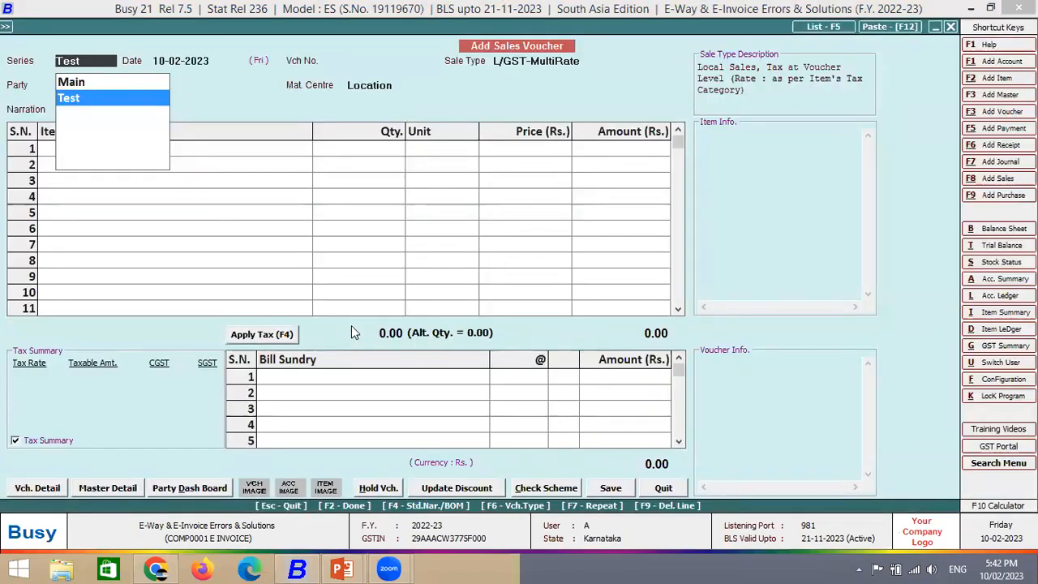
key(Return)
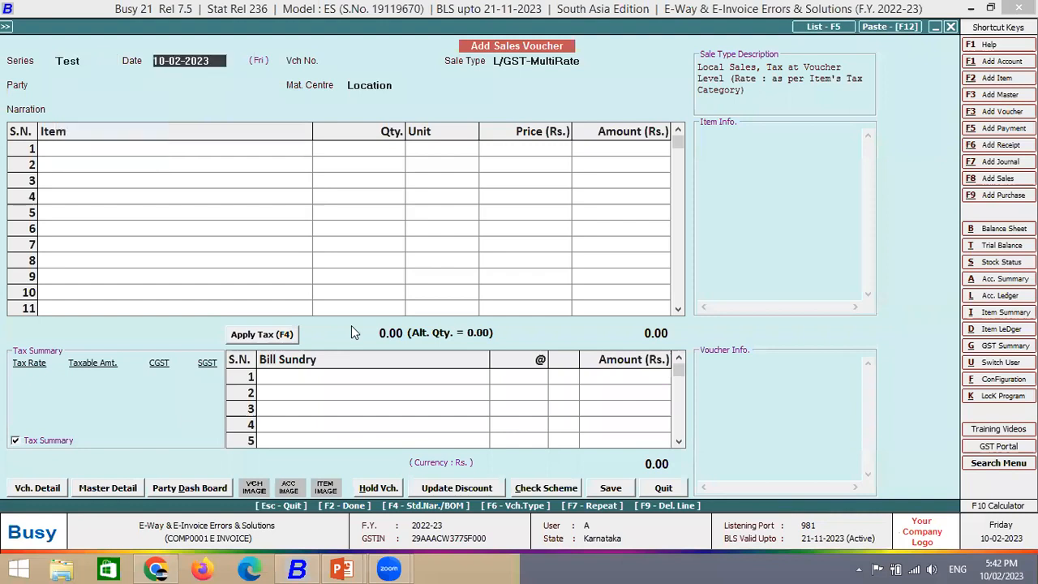
key(Return)
text(0)
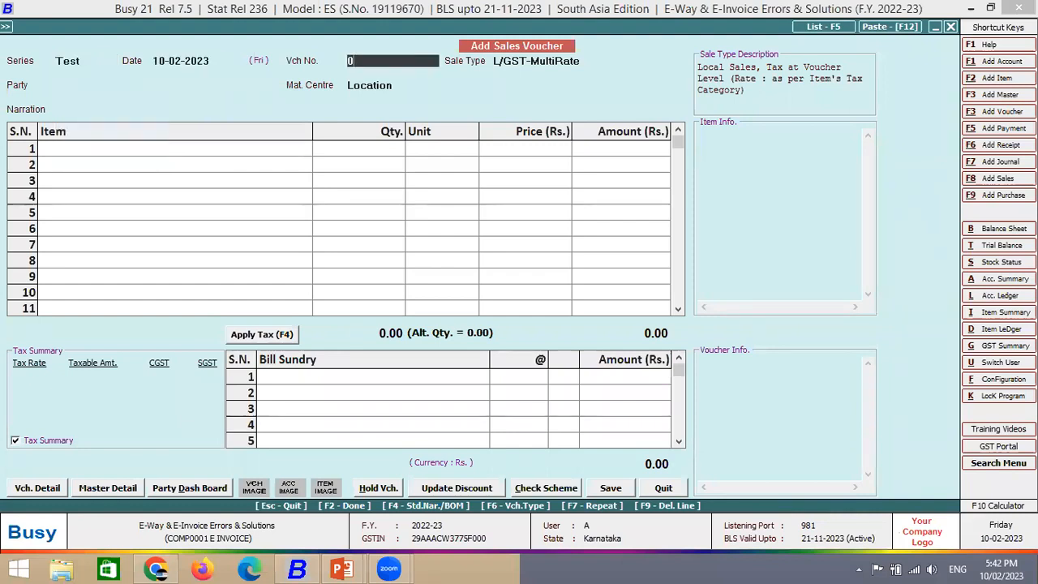
text(888)
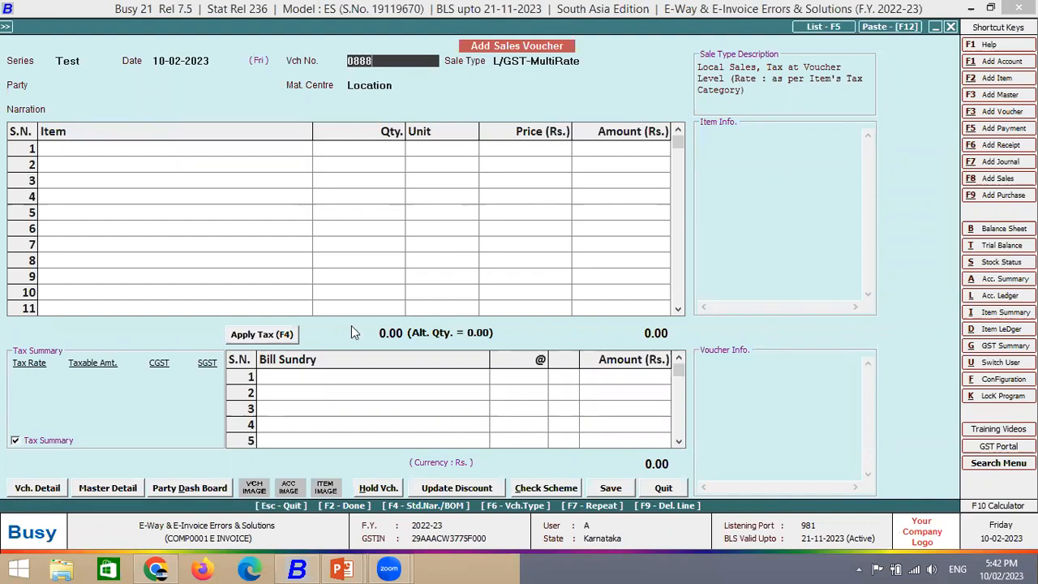
key(Return)
- Bill Global Marketing for 10 Bagguase Boards at 1,000 each
key(Return)
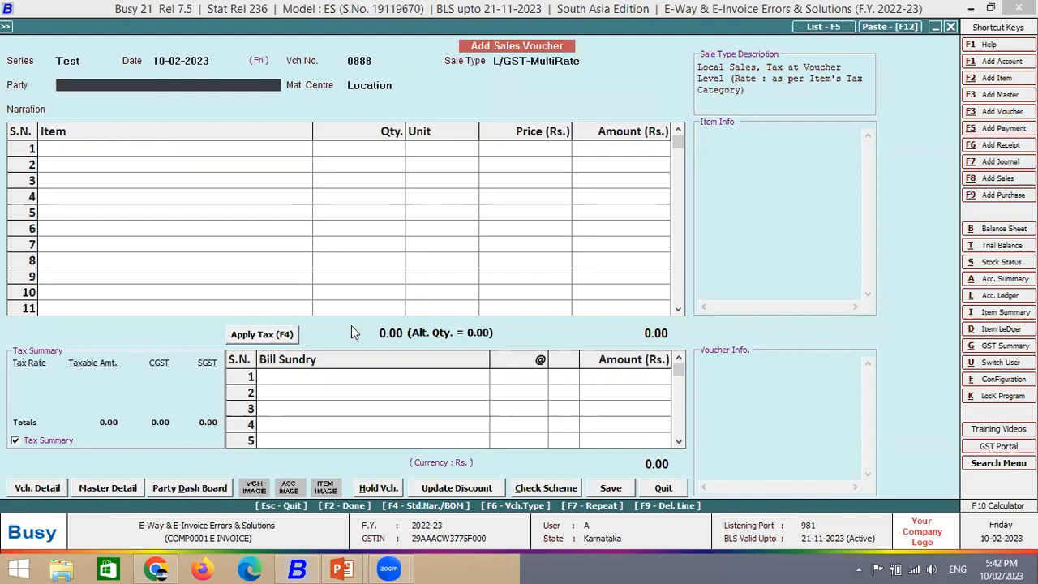
text(glo)
key(Return)
key(Return)
text(ba)
key(Down)
key(Return)
text(10)
key(Return)
key(Return)
text(100)
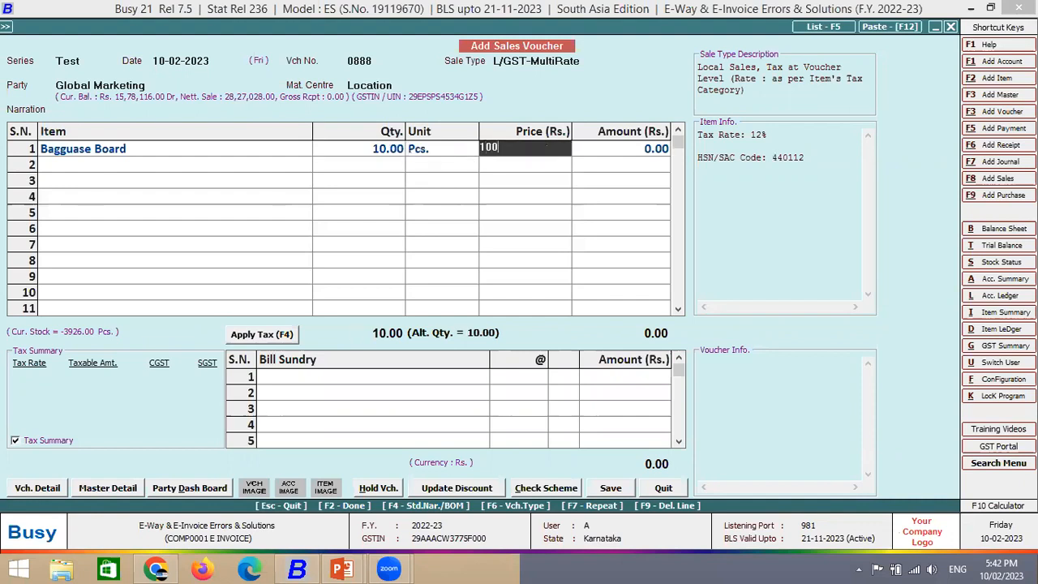
text(0)
key(Return)
key(Return)
key(Return)
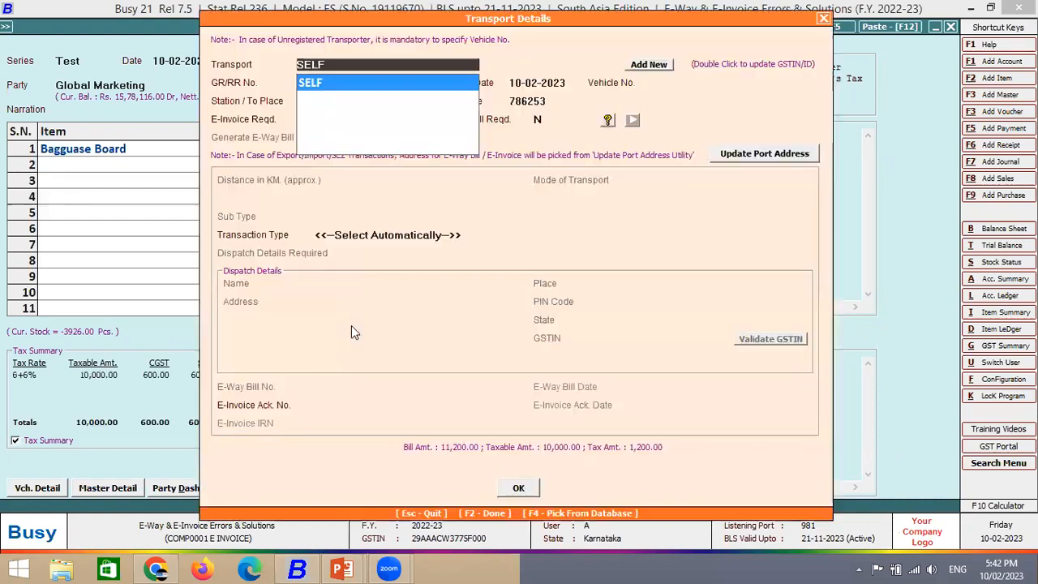
key(Return)
key(Return)
key(Return)
key(Return)
key(Return)
key(Return)
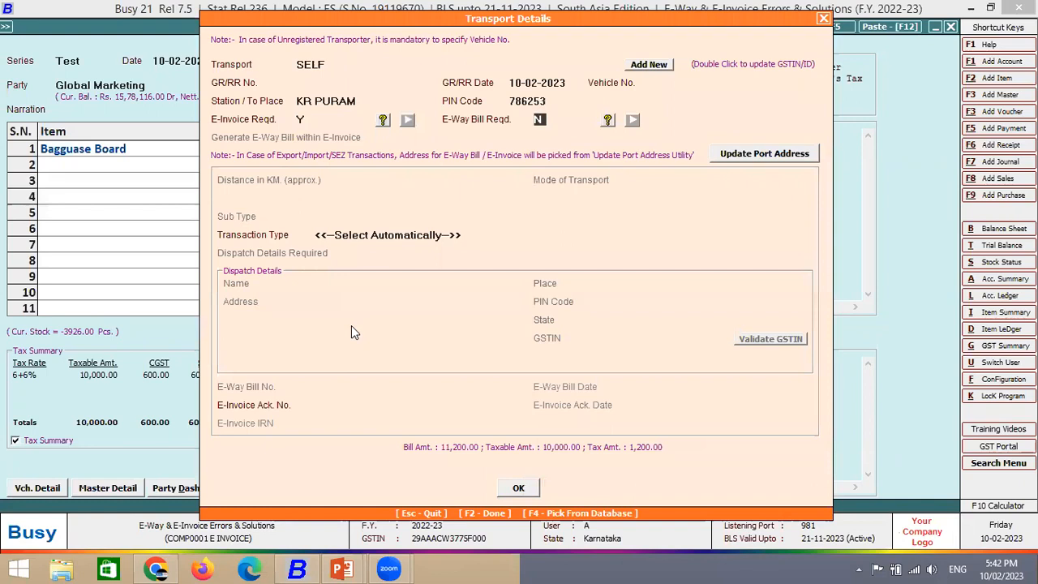
- Set E-Way Bill to Y, save the voucher, and choose automatic e-invoice generation
text(y)
key(Return)
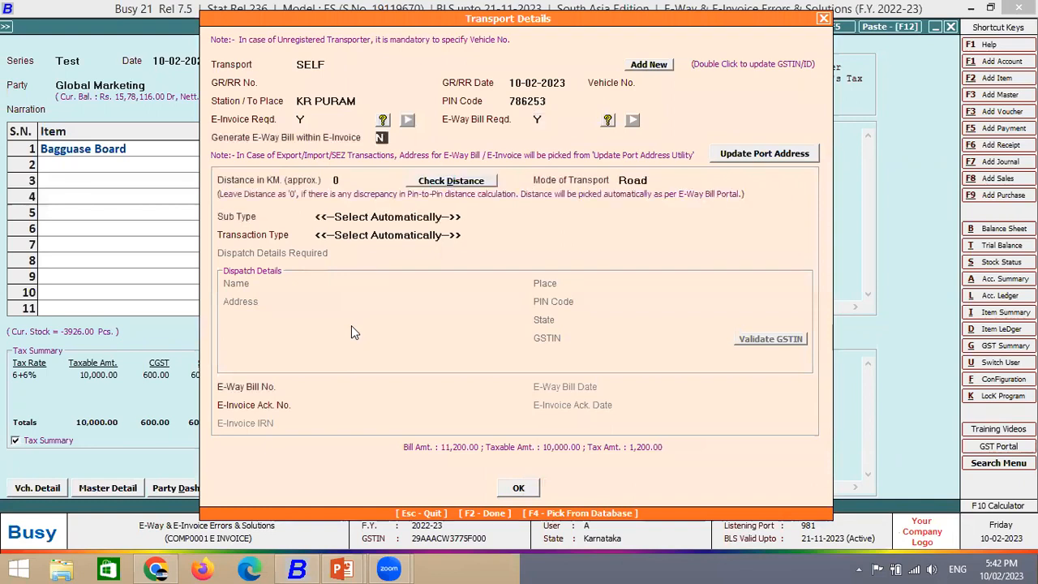
key(Return)
key(n)
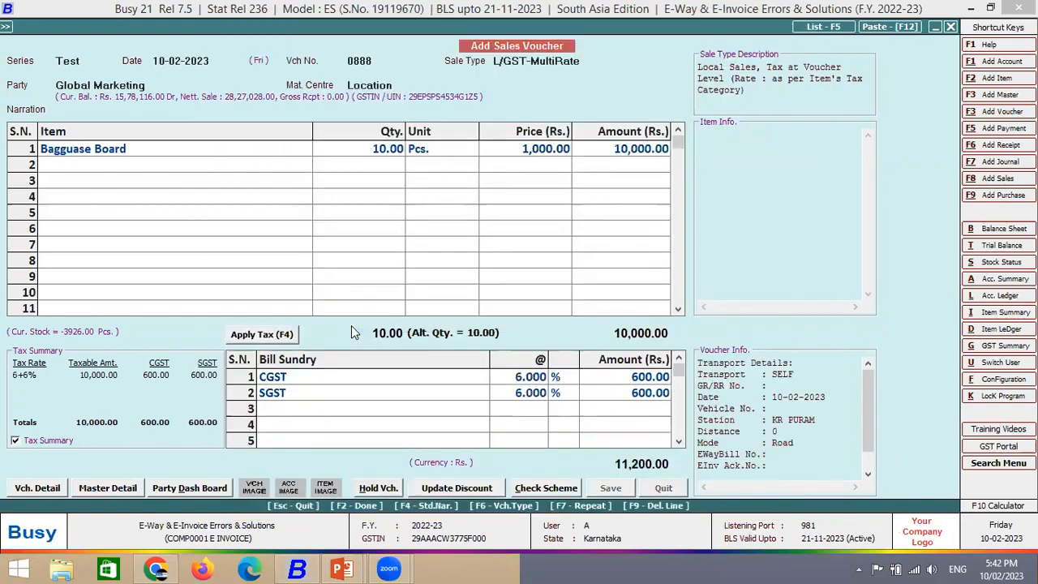
key(n)
key(y)
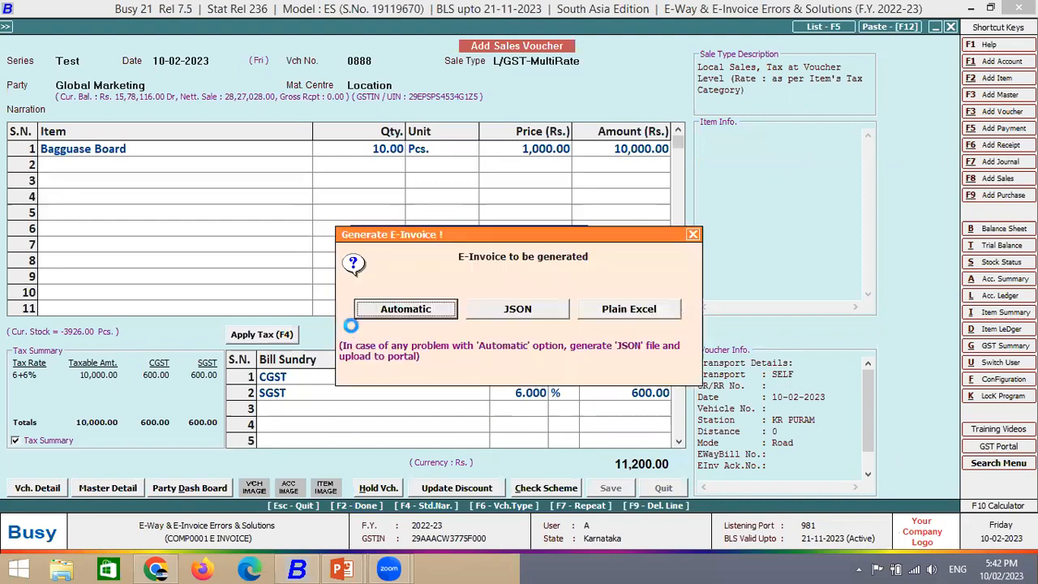
key(Return)
key(Return)
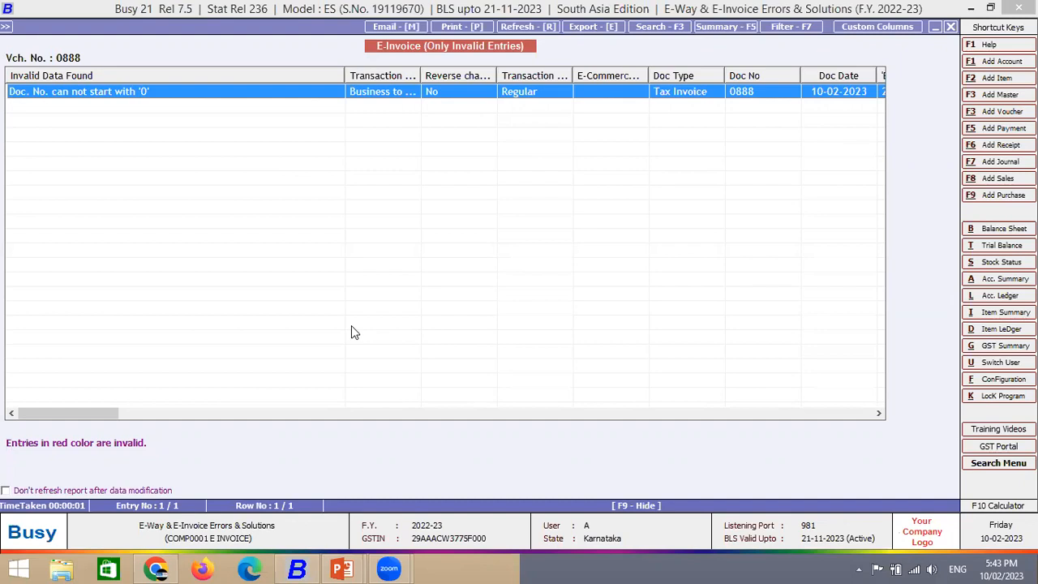
- Generate the e-invoice for 0888, which fails on the invalid buyer pincode, and skip printing
key(Escape)
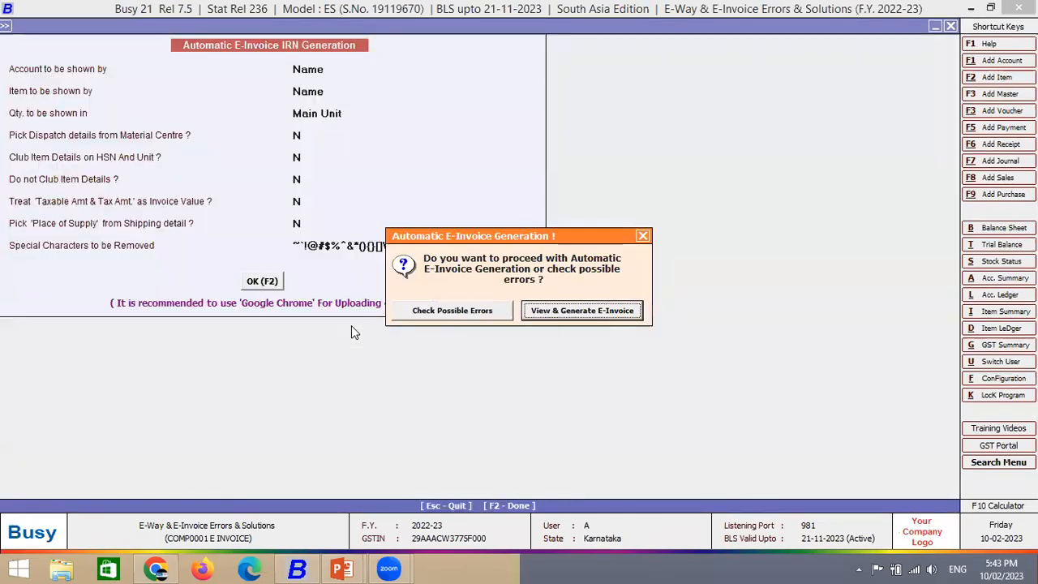
key(Return)
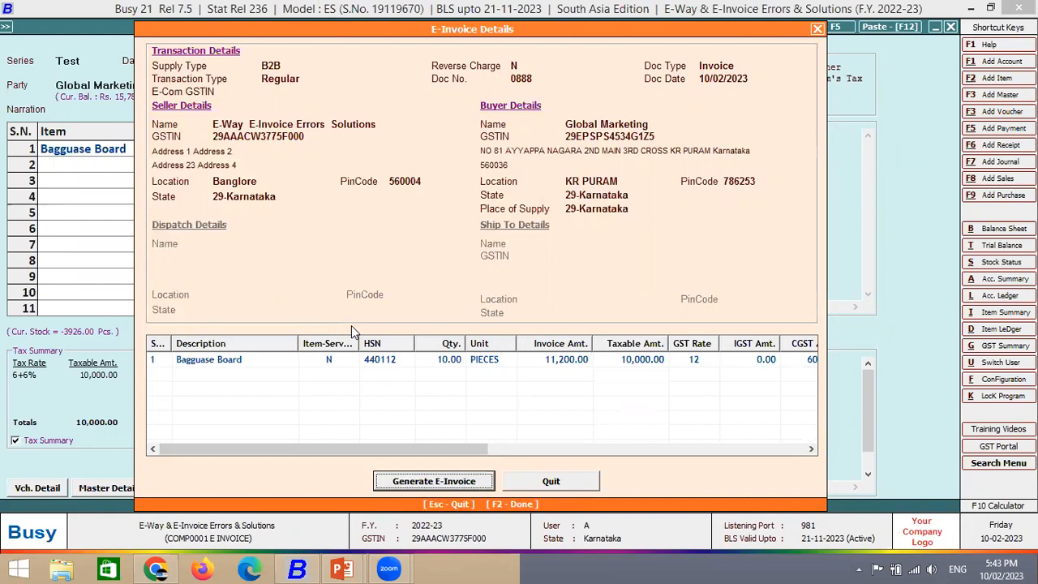
key(Return)
key(Return)
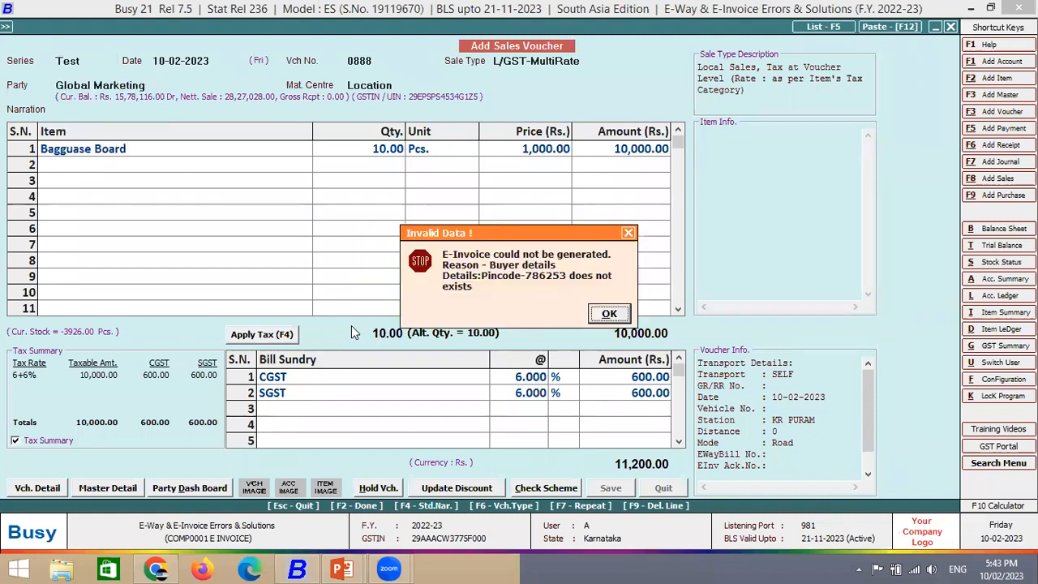
key(Return)
key(Right)
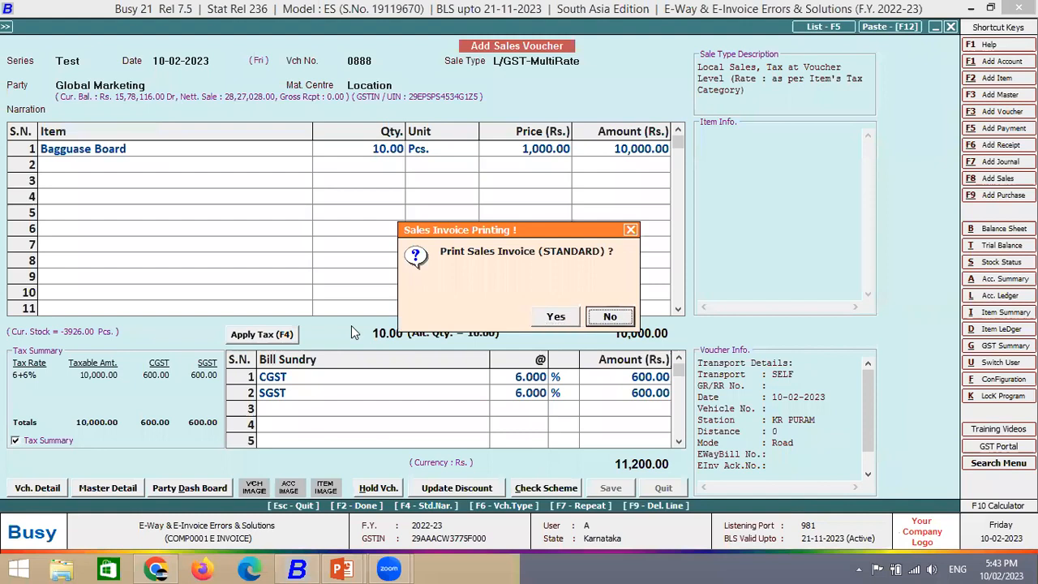
key(Return)
- Switch the new voucher 899 to the Main series and select Global Marketing as party
key(Up)
key(Return)
key(Return)
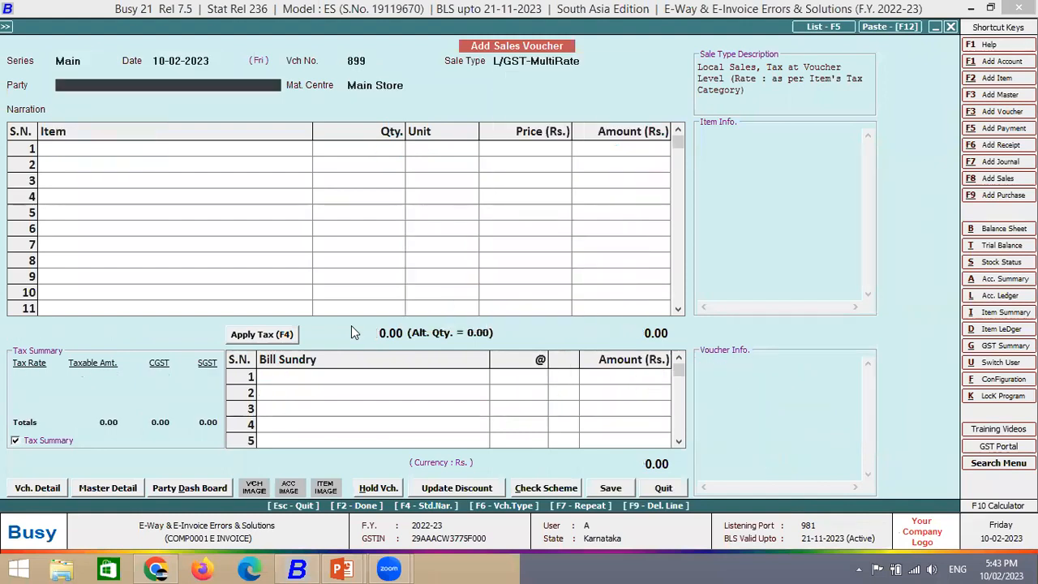
text(GO)
key(Return)
key(Escape)
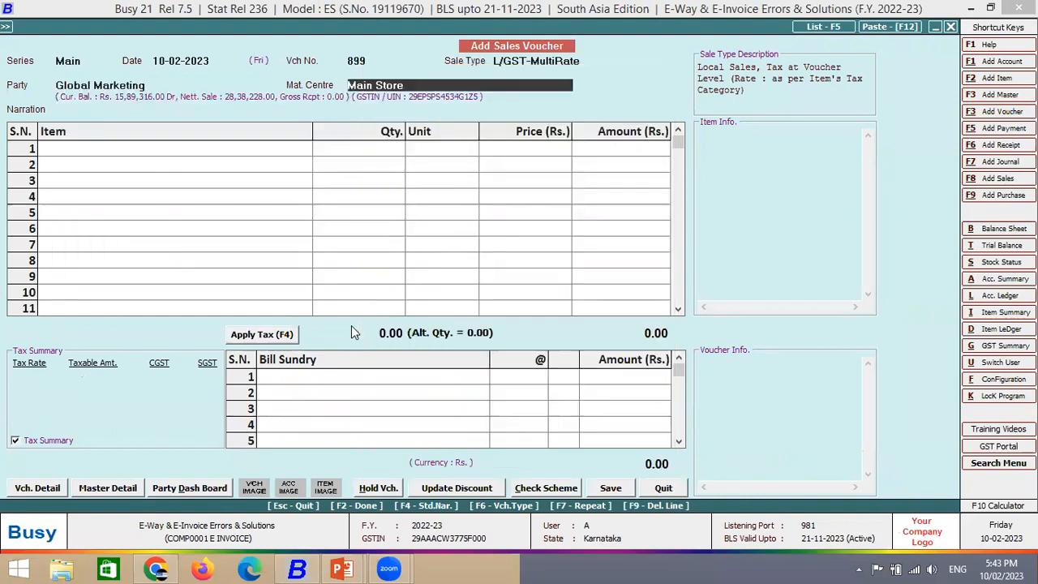
key(Up)
- Validate Global Marketing's GSTIN online, updating its PIN Code to 560036, and save the account
key(alt+m)
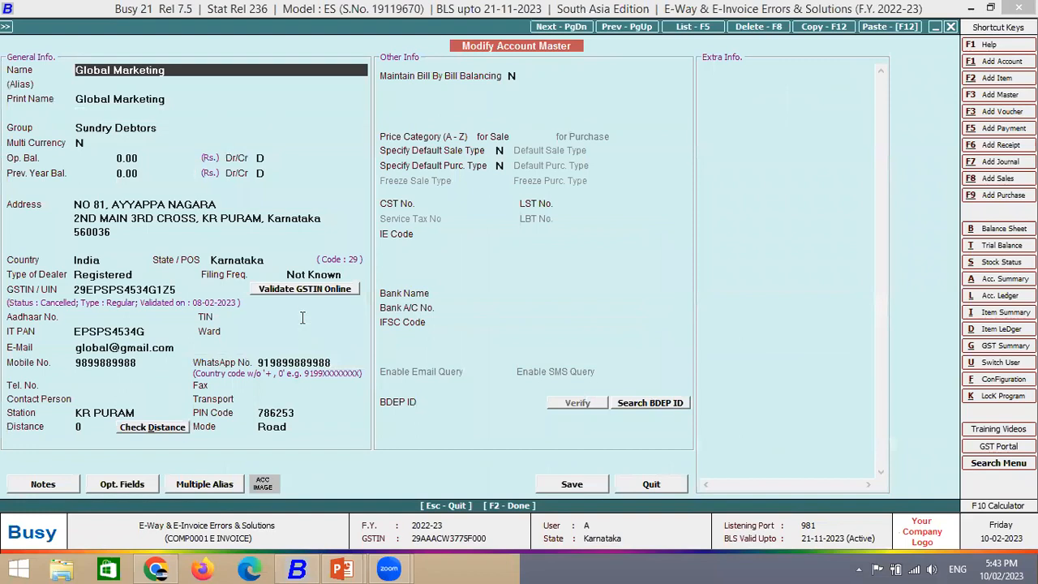
click(561, 410)
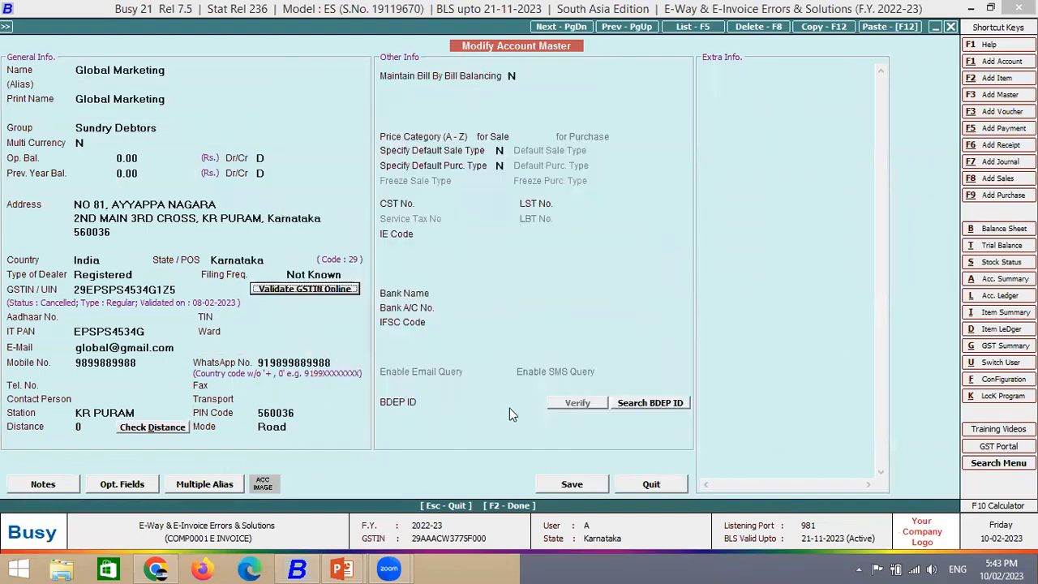
key(F2)
click(557, 320)
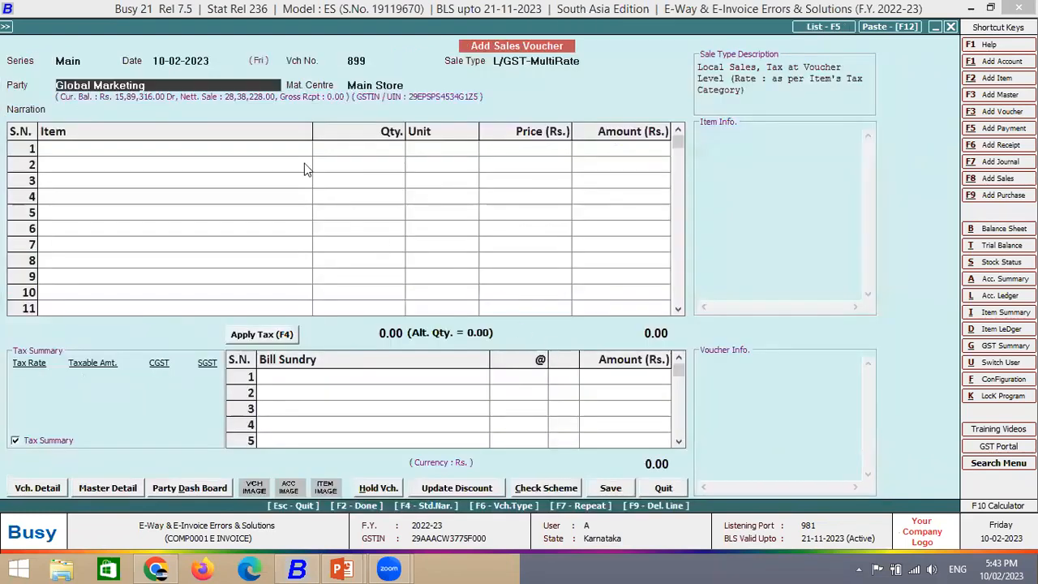
- Add 1 Bagguase Board at 100 to voucher 899 with 6% CGST and SGST
key(Return)
key(Return)
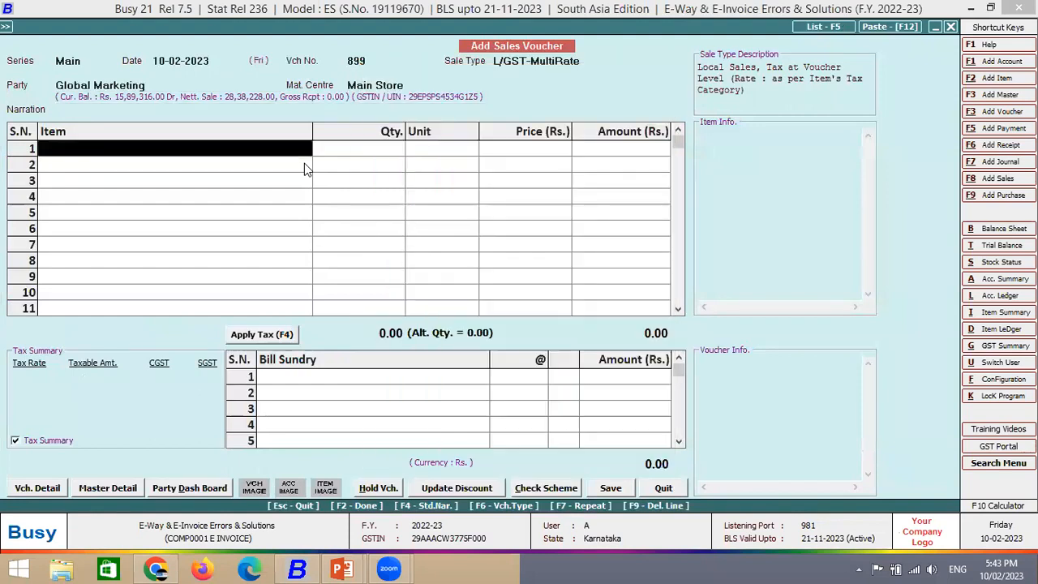
key(Down)
key(Return)
text(1)
key(Return)
key(Return)
text(100)
key(Return)
key(Return)
- Set E-Way Bill Reqd. to Y, check for e-invoice errors (none), and save
key(Return)
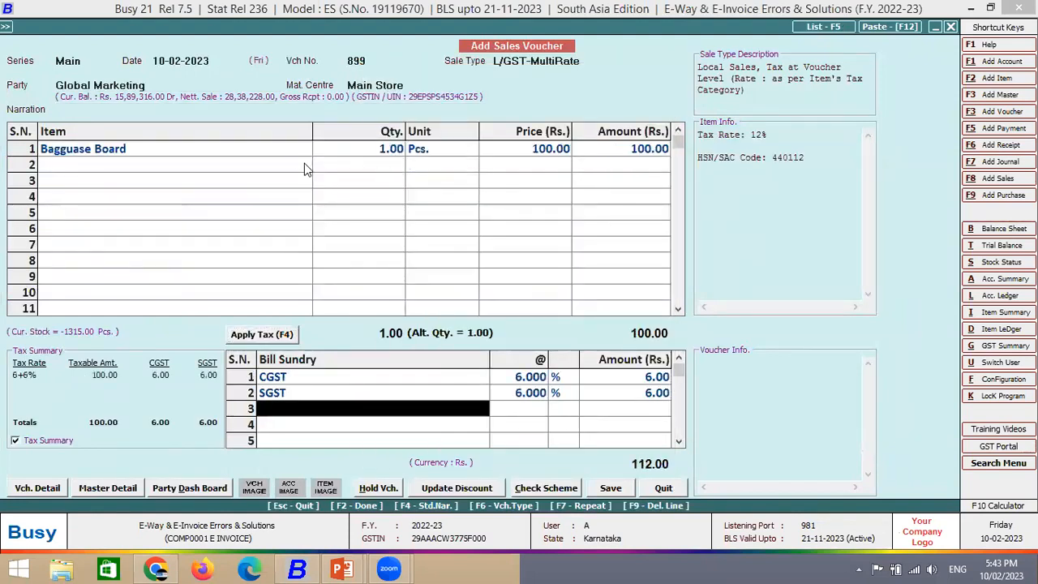
key(Return)
key(Return)
key(Return)
key(Return)
key(Return)
key(Return)
key(Return)
key(Return)
text(Y)
key(Return)
key(F2)
key(F2)
key(Return)
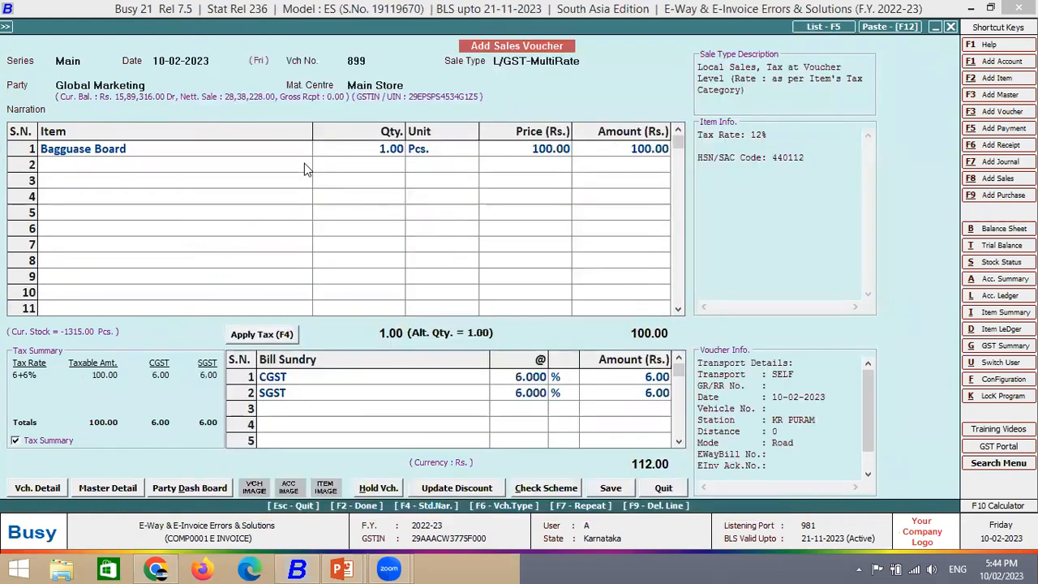
key(Return)
key(Return)
key(Return)
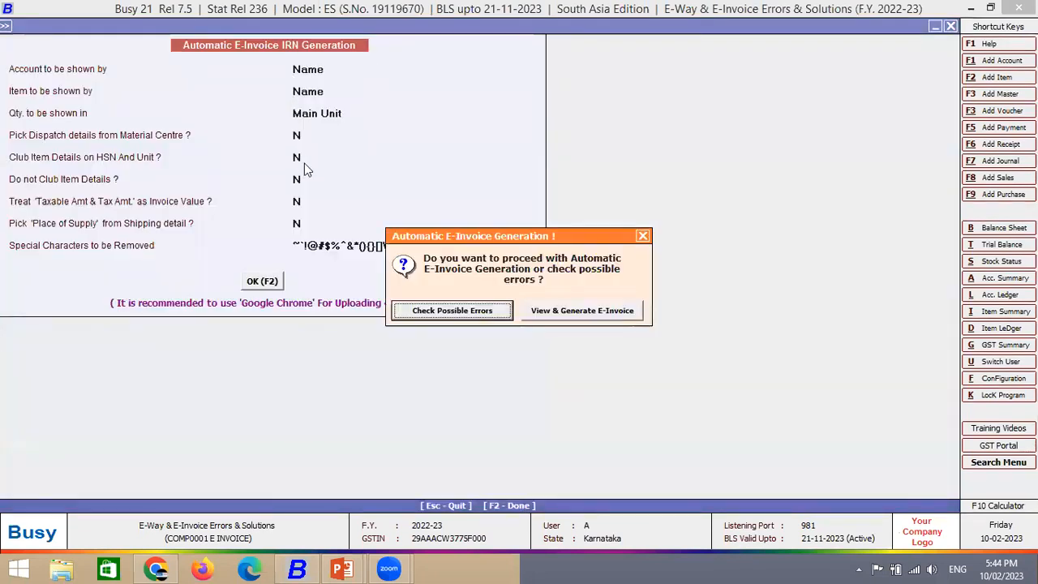
key(Return)
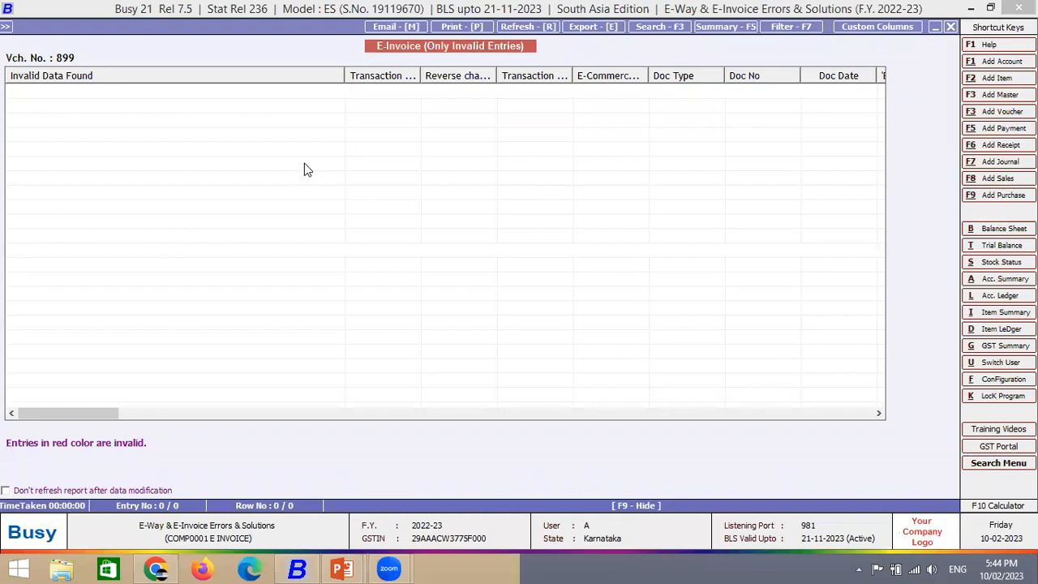
key(Escape)
key(Escape)
key(Escape)
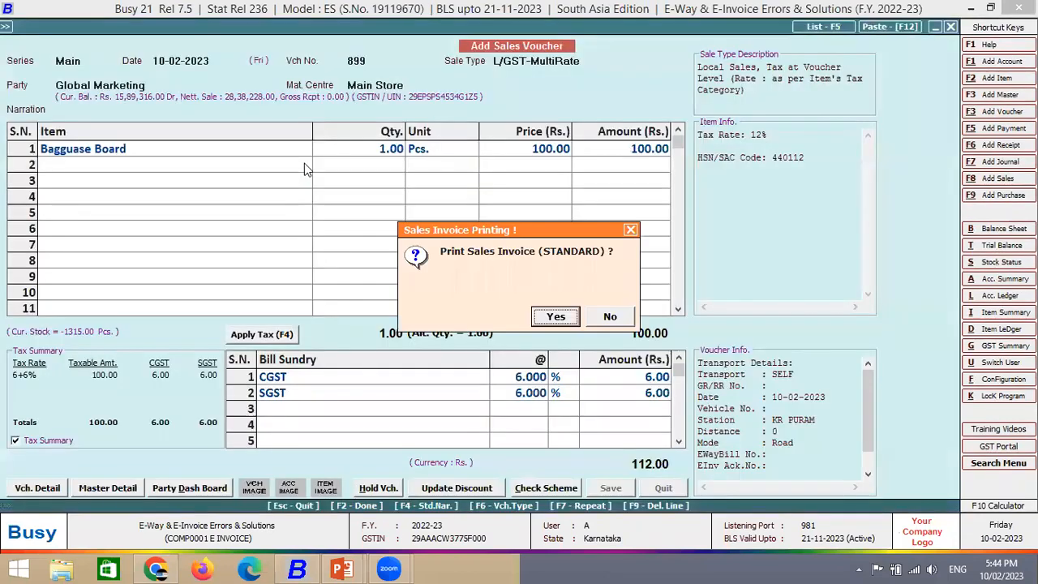
- Skip printing and start a fresh sales voucher in the Test series
key(Right)
key(Return)
key(Escape)
key(Escape)
key(Down)
key(Return)
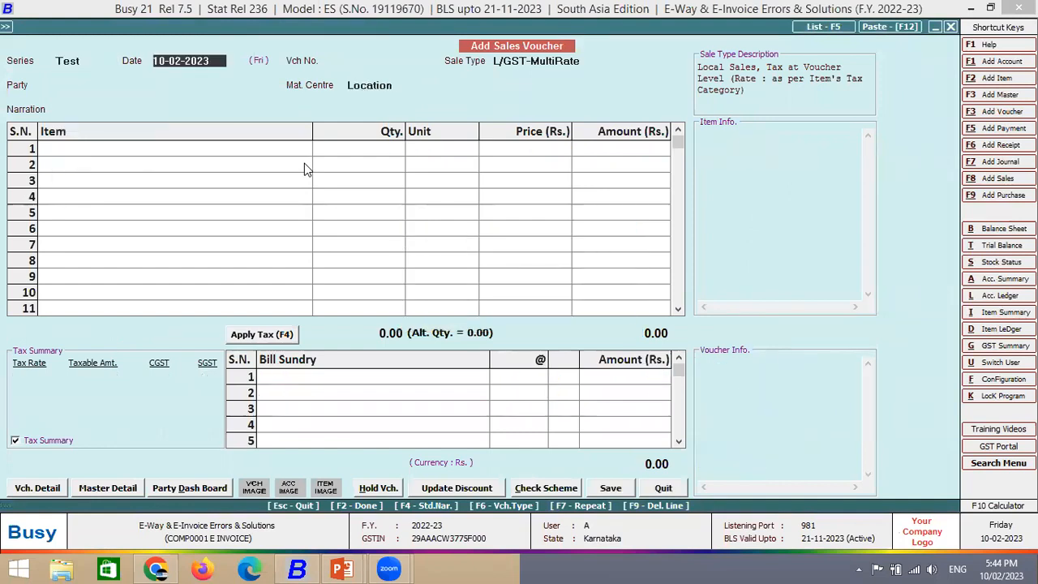
key(Return)
- Number the Test voucher 0999 and select Global Marketing as party
text(0999)
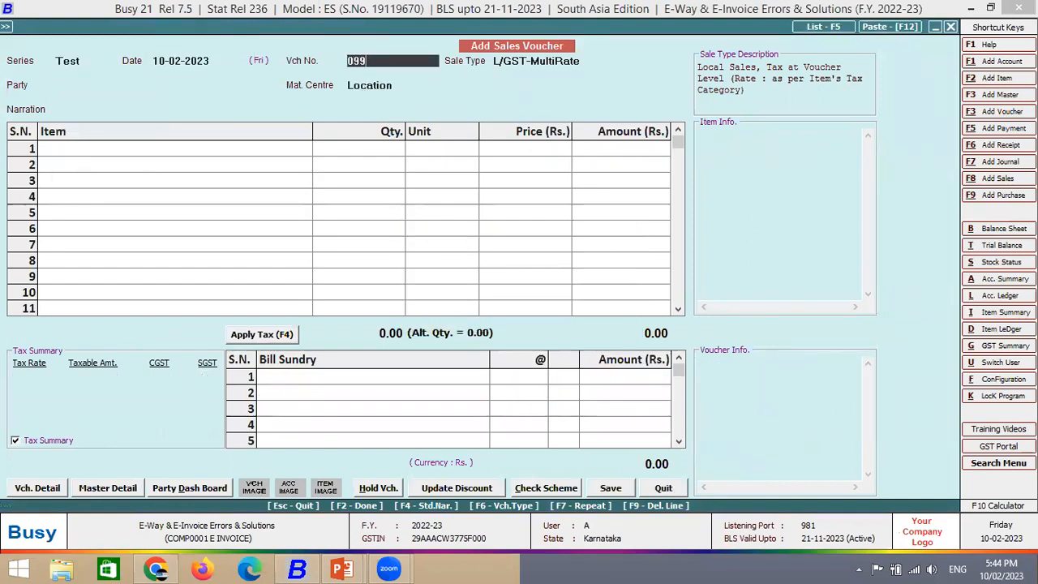
key(Return)
key(Return)
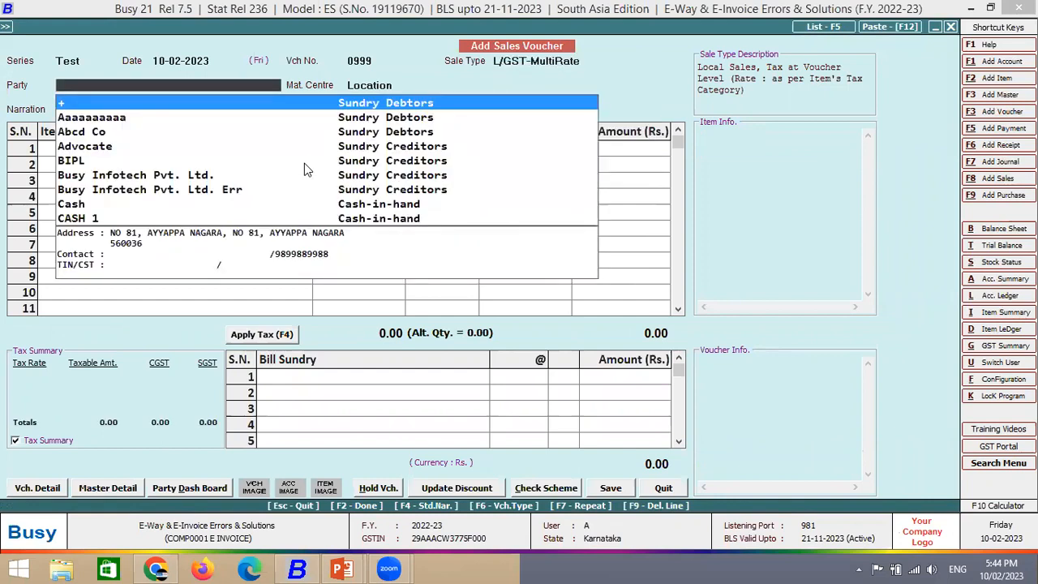
text(glo)
key(Return)
key(Escape)
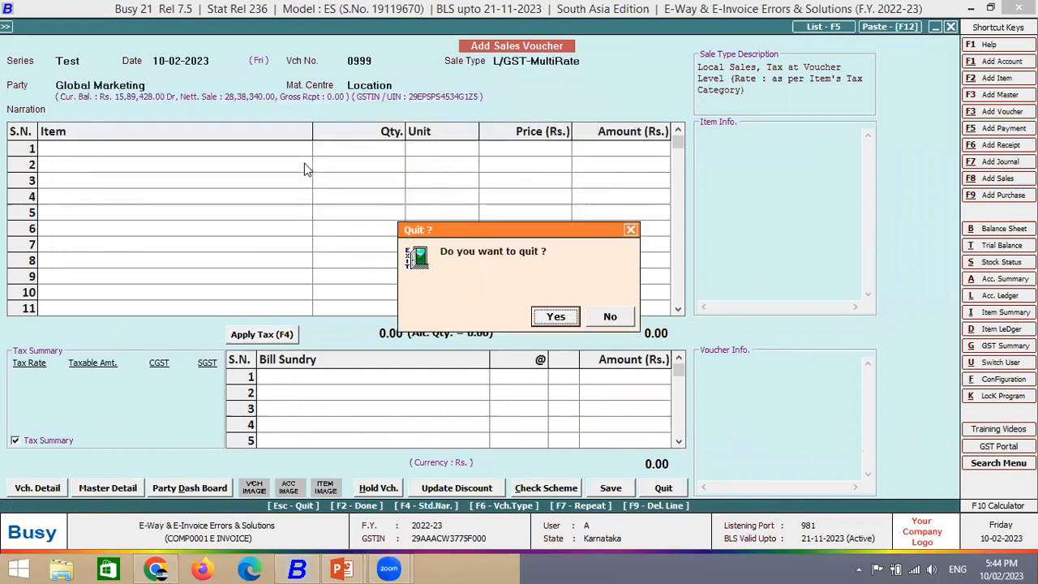
key(Right)
- Add 10 Bagguase Boards at 100 each, with taxes, totalling 1,120
key(Return)
key(Return)
key(Down)
key(Down)
key(Return)
text(10)
key(Return)
text(100)
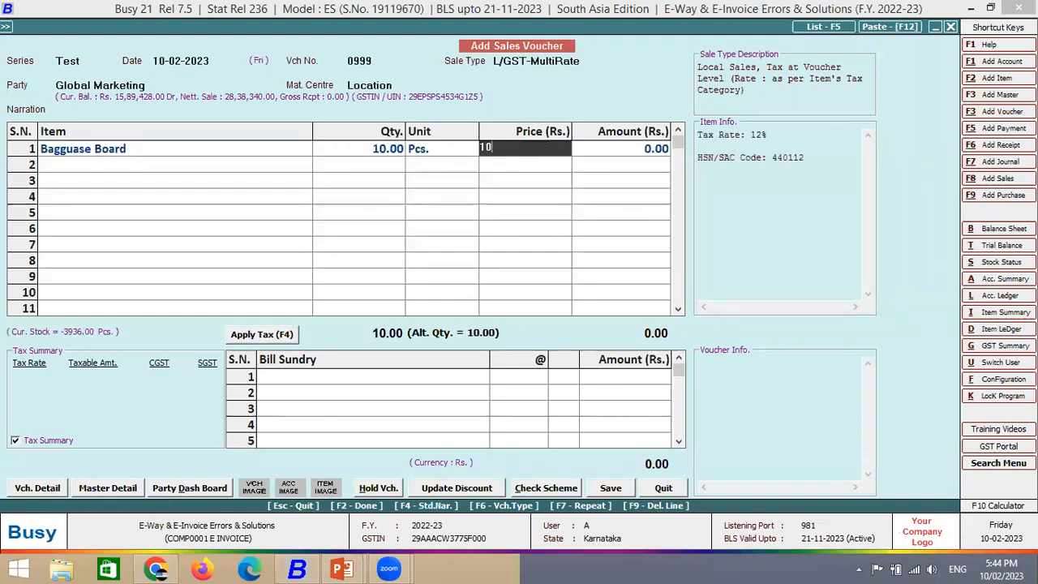
key(Return)
key(Return)
key(Return)
key(F4)
key(F2)
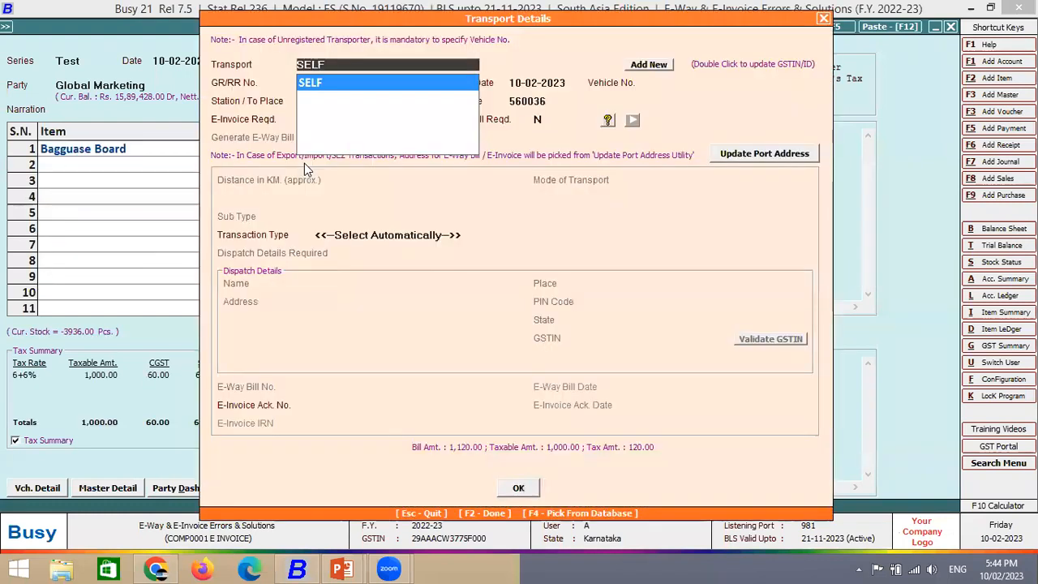
key(Return)
key(Return)
key(Return)
key(Return)
- Save voucher 0999 and automatically generate its e-invoice after an error check finds nothing
key(F2)
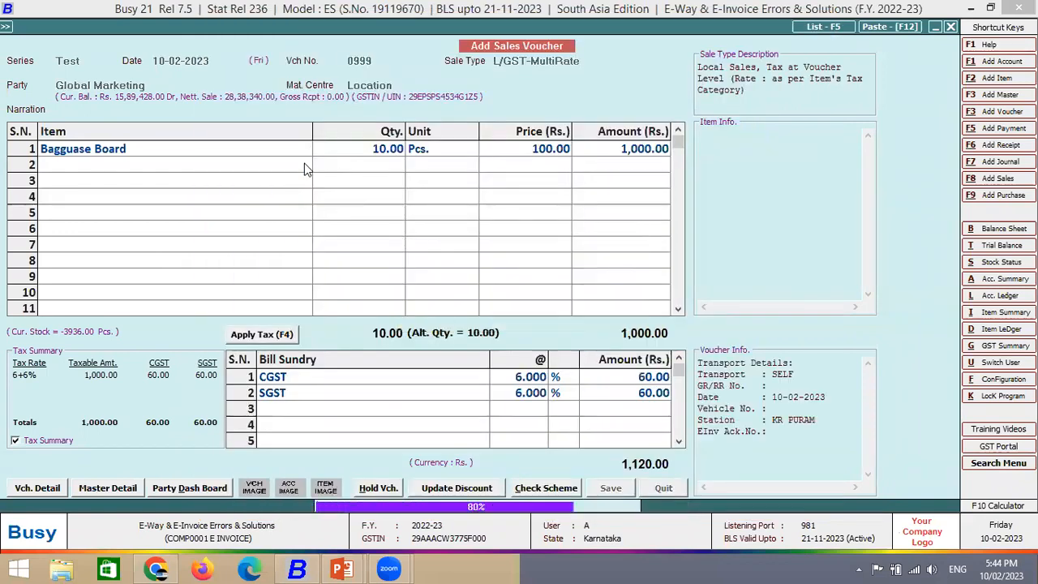
key(Return)
key(Return)
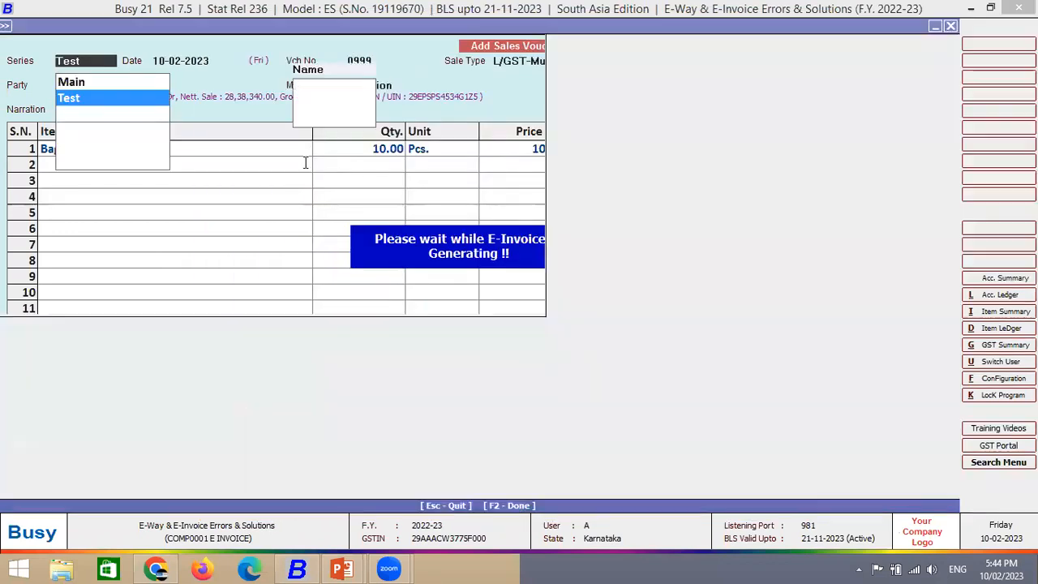
key(Return)
key(F2)
key(Return)
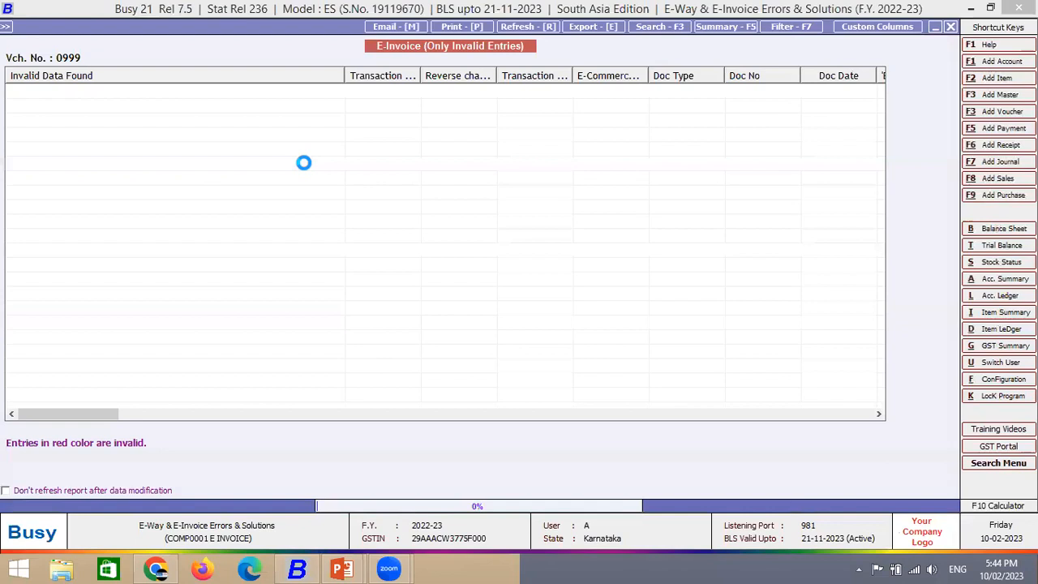
key(Escape)
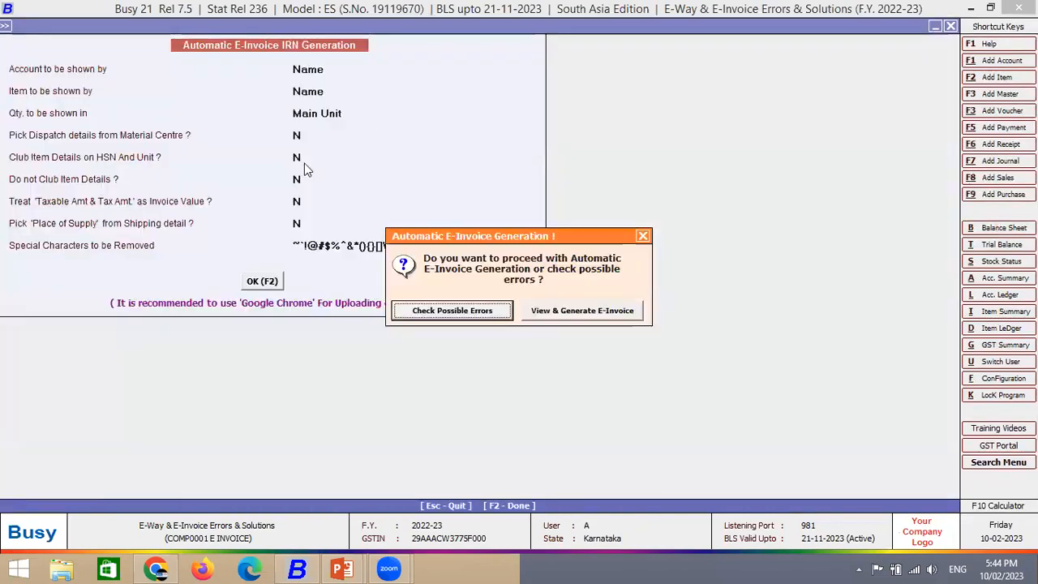
key(Right)
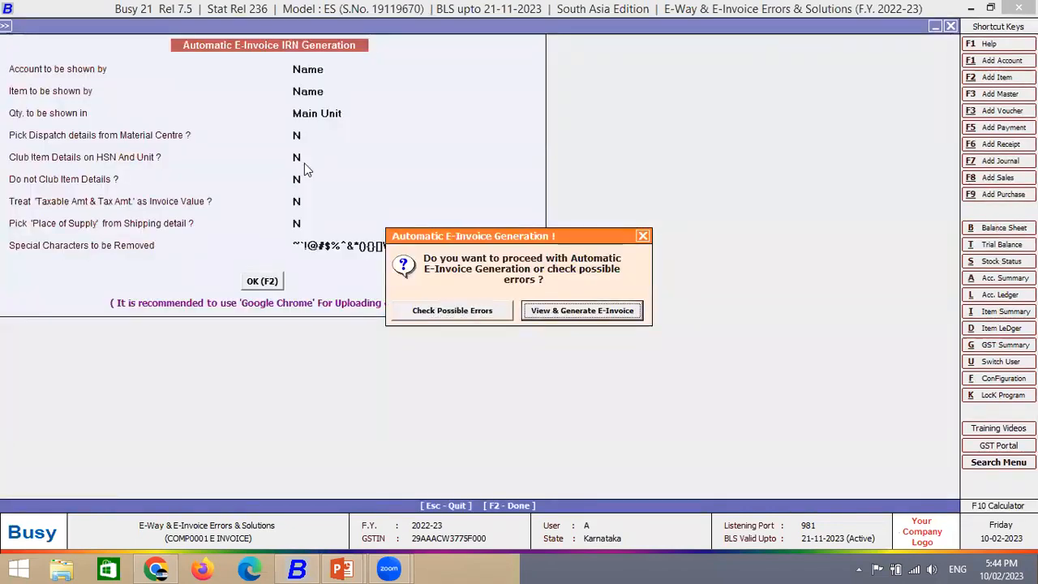
key(Return)
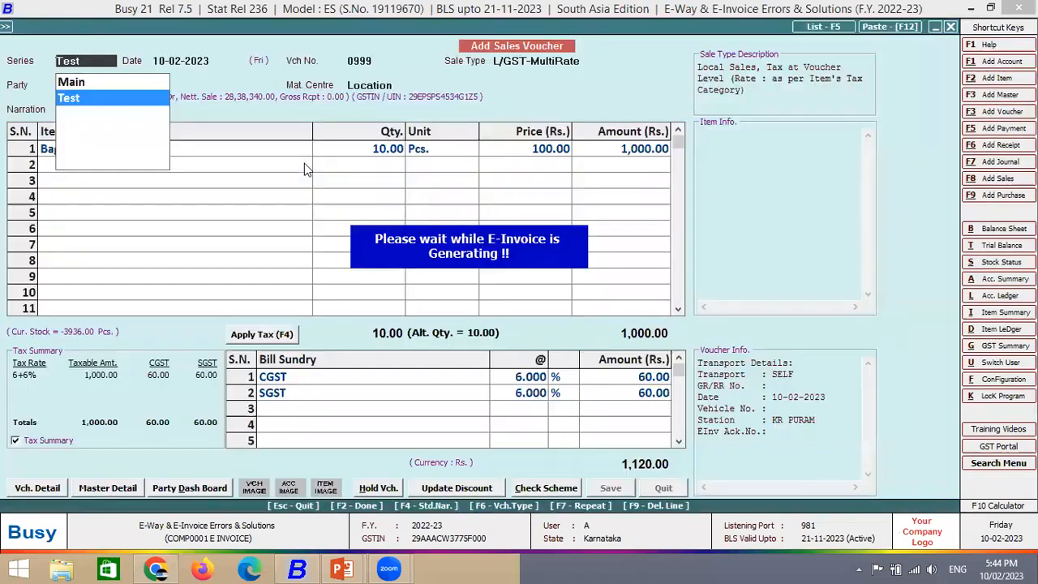
key(Return)
key(Return)
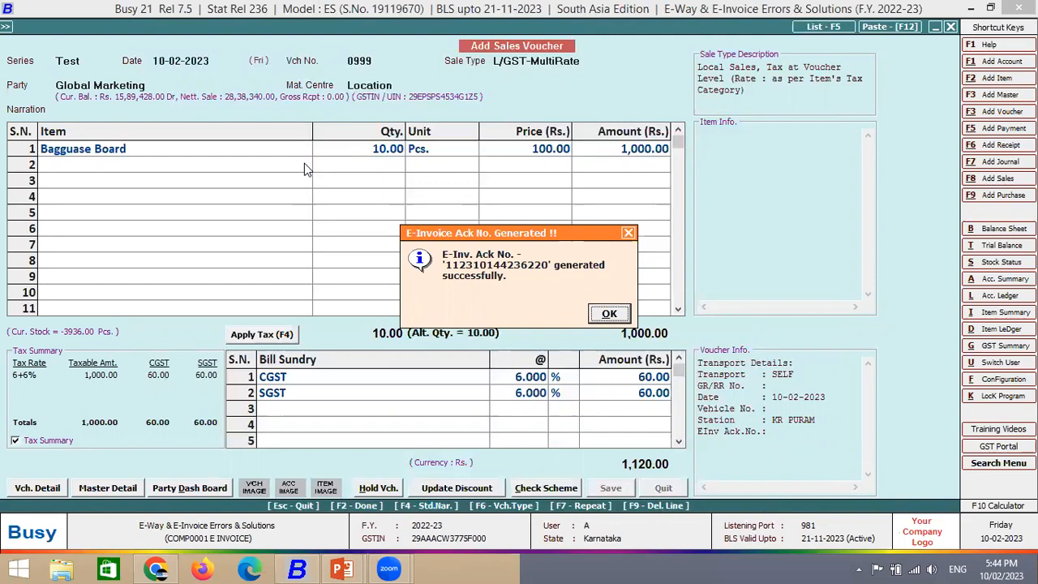
- Close the e-invoice acknowledgement and bring up the PowerPoint slide show
key(Return)
key(Return)
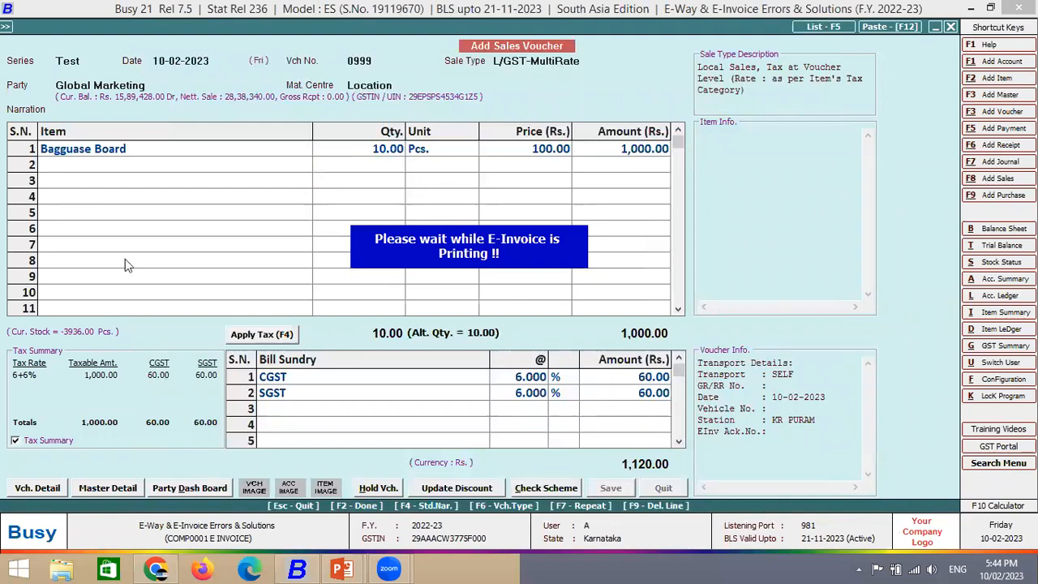
mouse_move(341, 569)
click(448, 497)
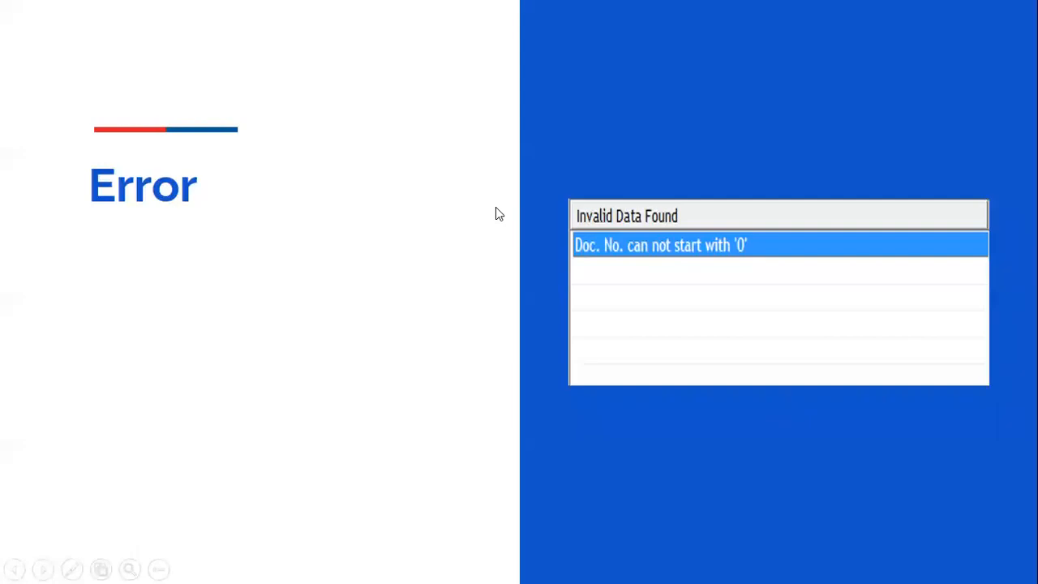
- Show the 'Ship To State can not be blank.' error slide, then decline printing voucher 0999
click(496, 207)
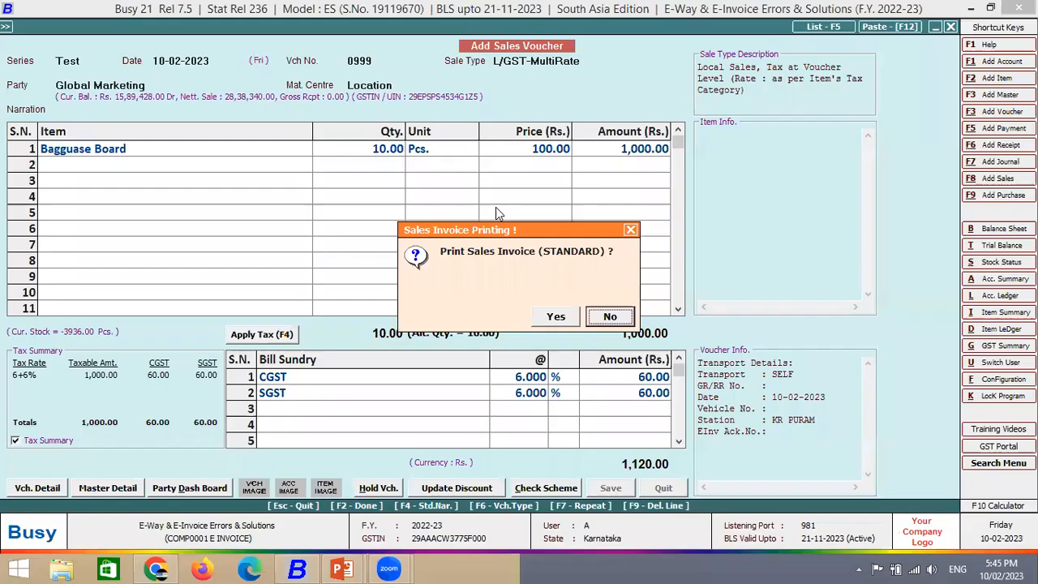
key(Left)
- Skip printing the previous invoice and start a new Main-series export sales voucher
key(Right)
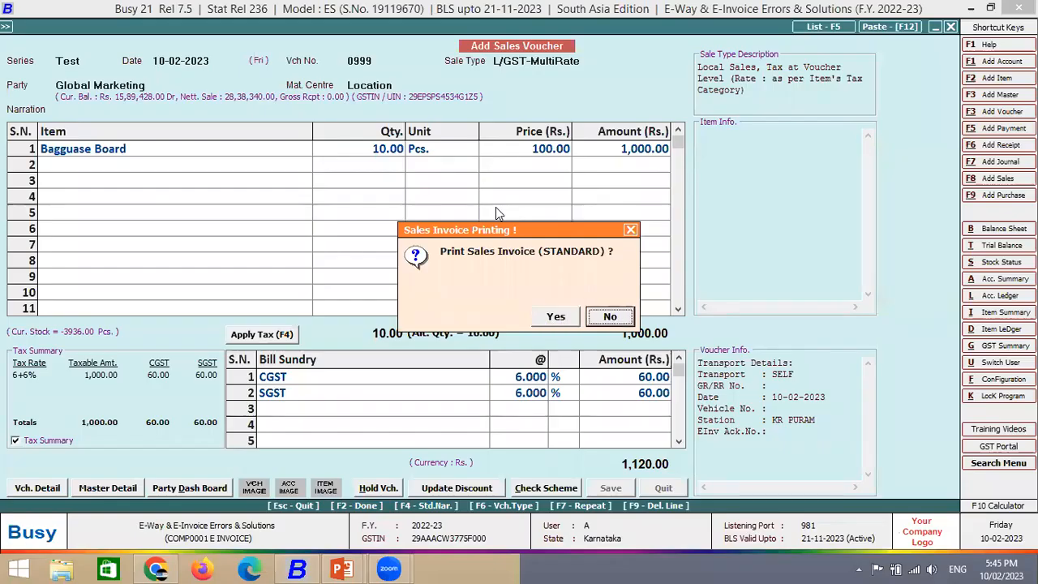
key(Return)
key(Escape)
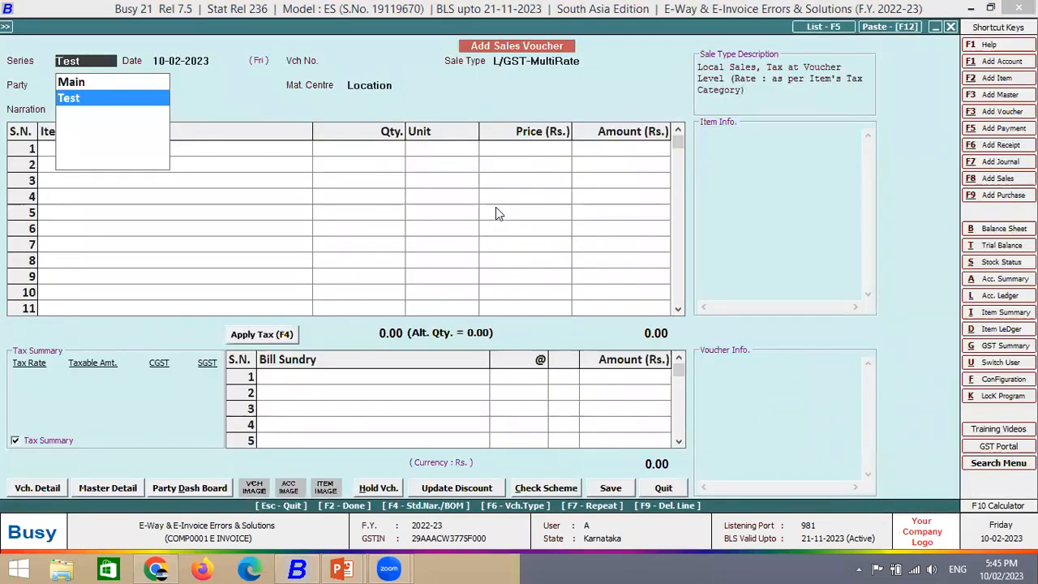
key(Up)
key(Return)
key(Return)
key(Return)
text(ex)
key(Return)
key(Return)
- Bill 100 Bagguase Boards at 1,000 each on the first item row
key(Return)
key(Return)
key(Return)
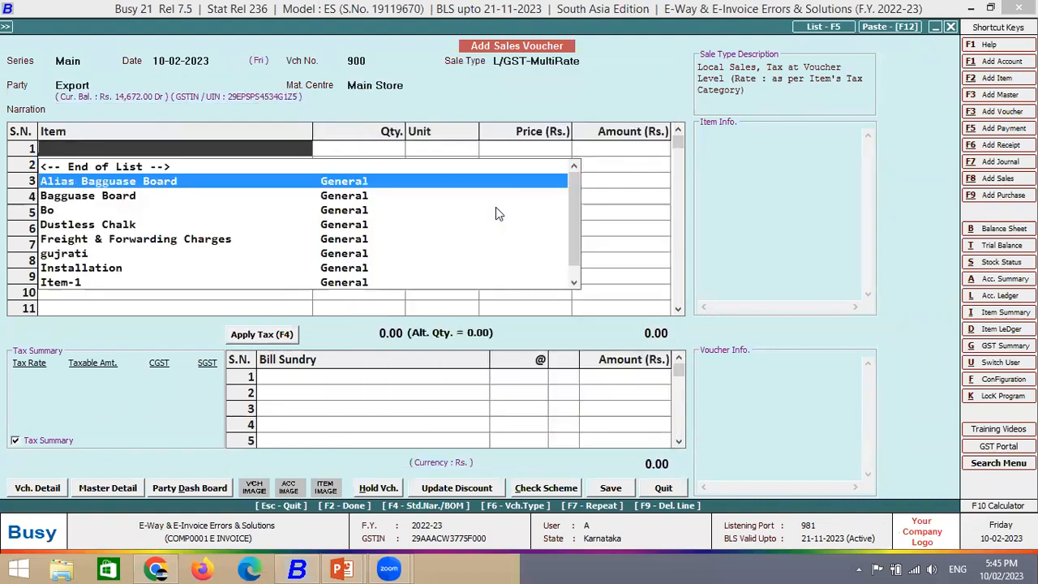
key(Down)
key(Return)
text(100)
key(Return)
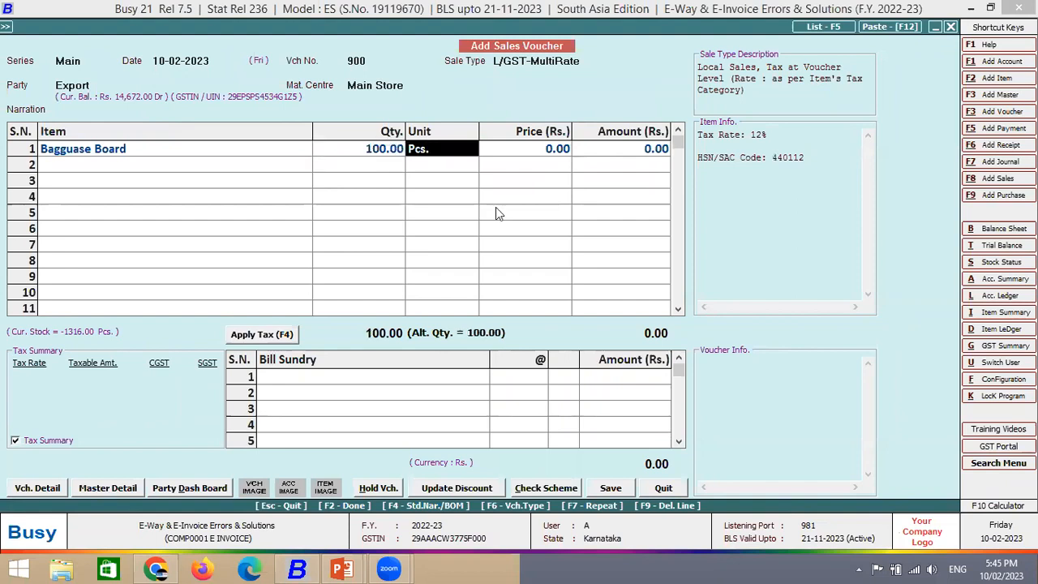
key(Return)
text(1000)
key(Return)
key(Return)
key(Return)
key(Return)
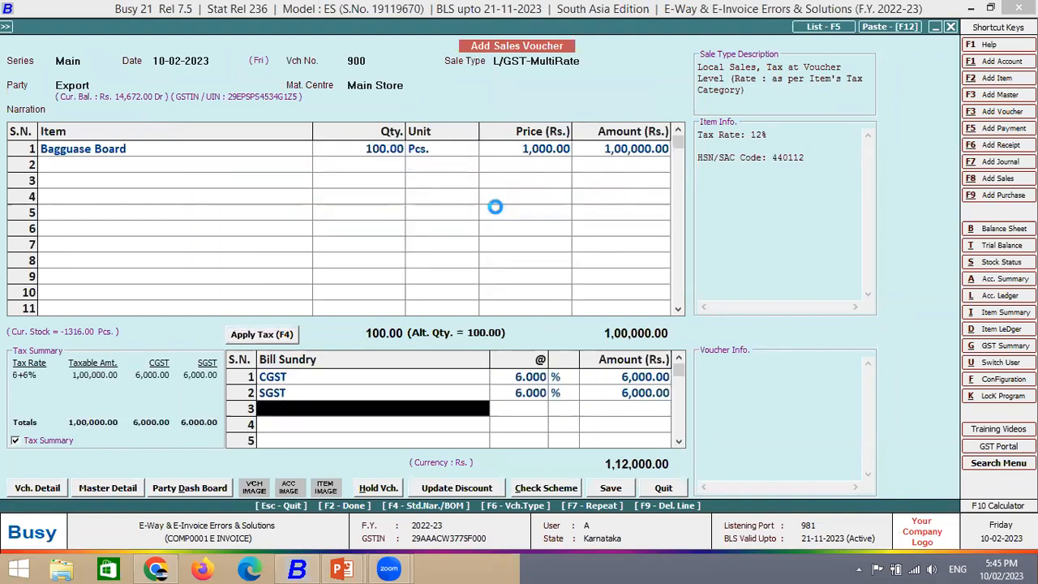
key(Return)
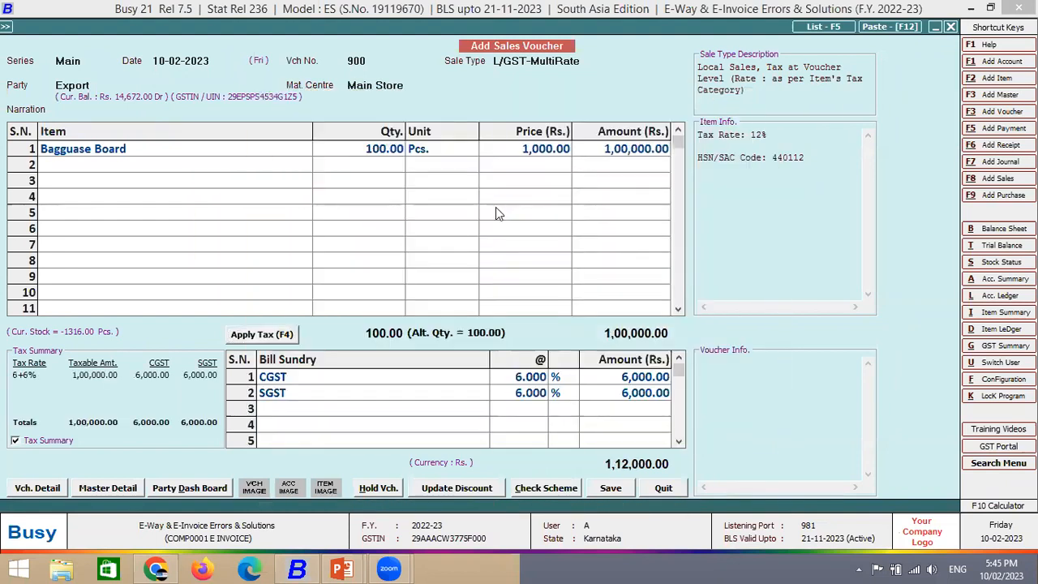
key(F2)
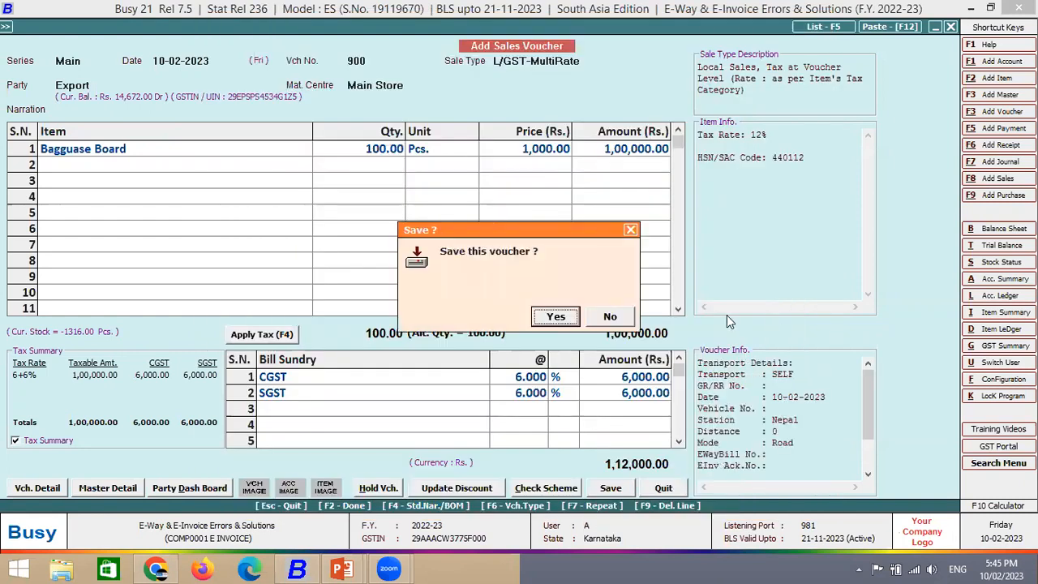
- Decline saving for now and change the Sale Type to I/GST-Export (Taxable)
click(614, 318)
click(584, 60)
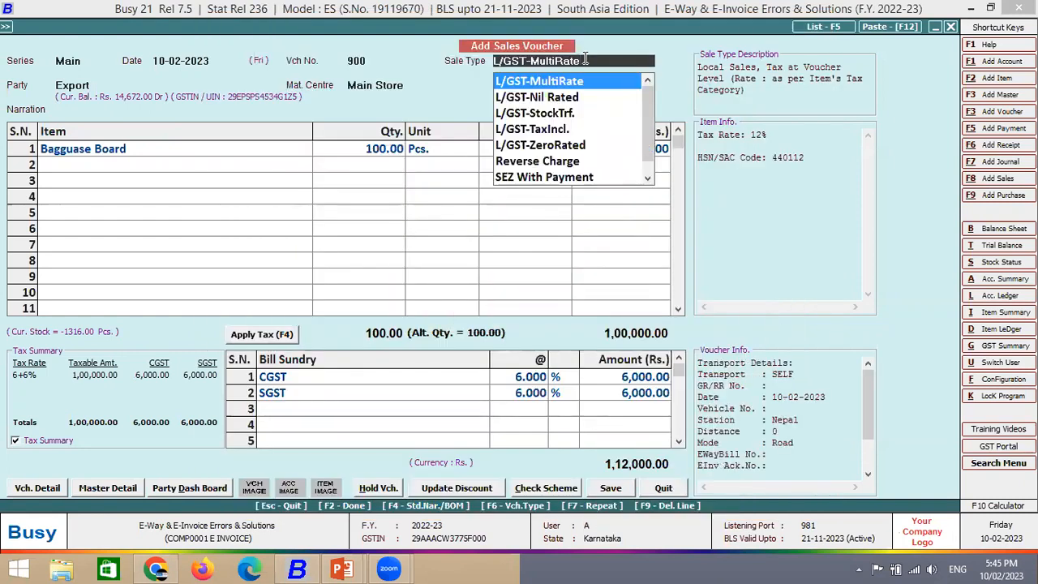
key(BackSpace)
key(BackSpace)
key(BackSpace)
key(BackSpace)
key(BackSpace)
key(BackSpace)
key(BackSpace)
key(BackSpace)
key(BackSpace)
key(BackSpace)
key(BackSpace)
key(BackSpace)
key(BackSpace)
key(BackSpace)
key(BackSpace)
text(I)
key(Down)
key(Down)
key(Down)
key(Down)
key(Down)
key(Down)
key(Down)
key(Up)
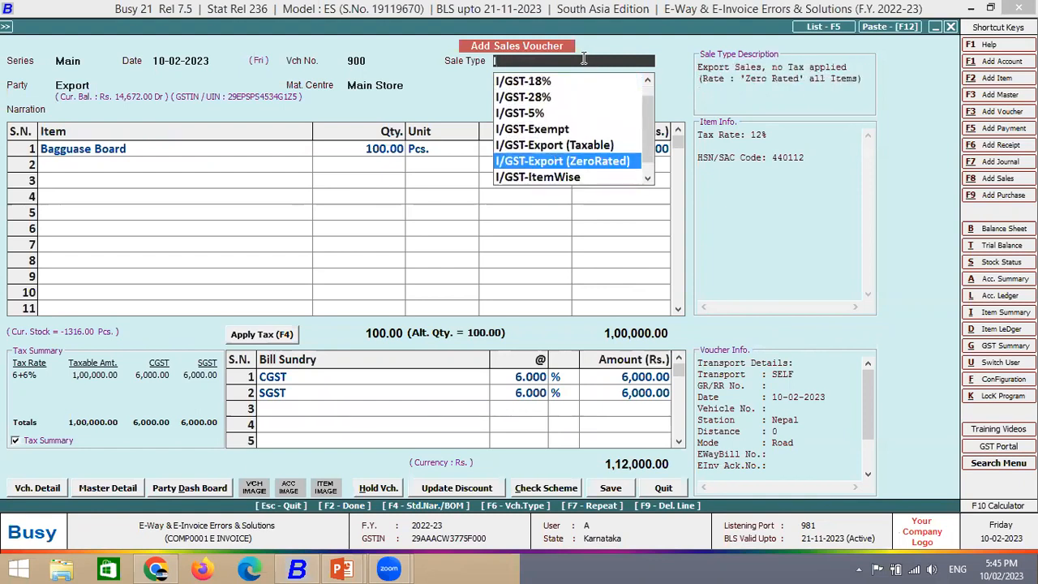
key(Up)
key(Return)
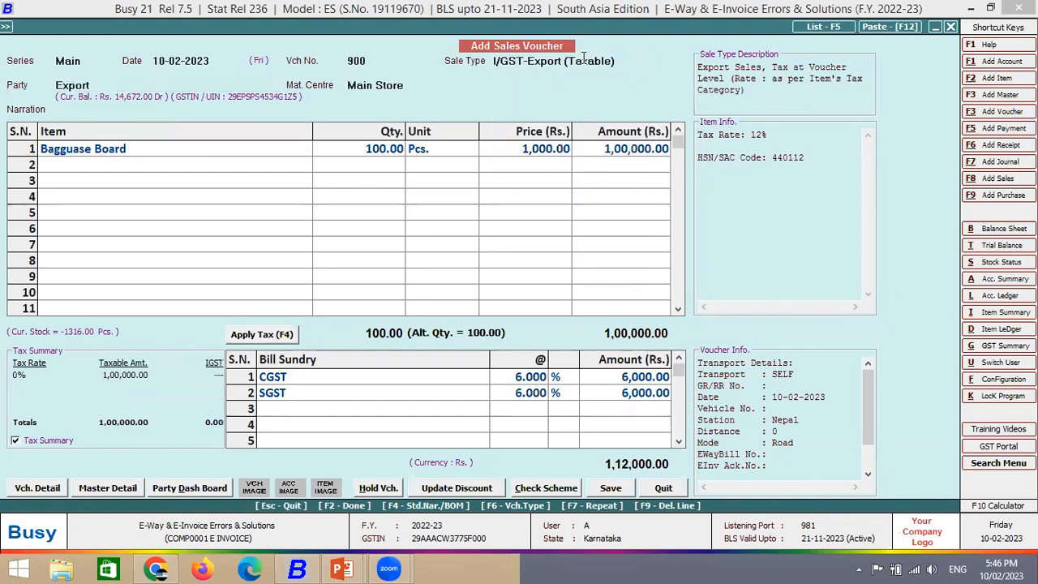
key(Return)
- Reach Export Shipping Bill Details, leave the port code blank, and open the port address details
key(Return)
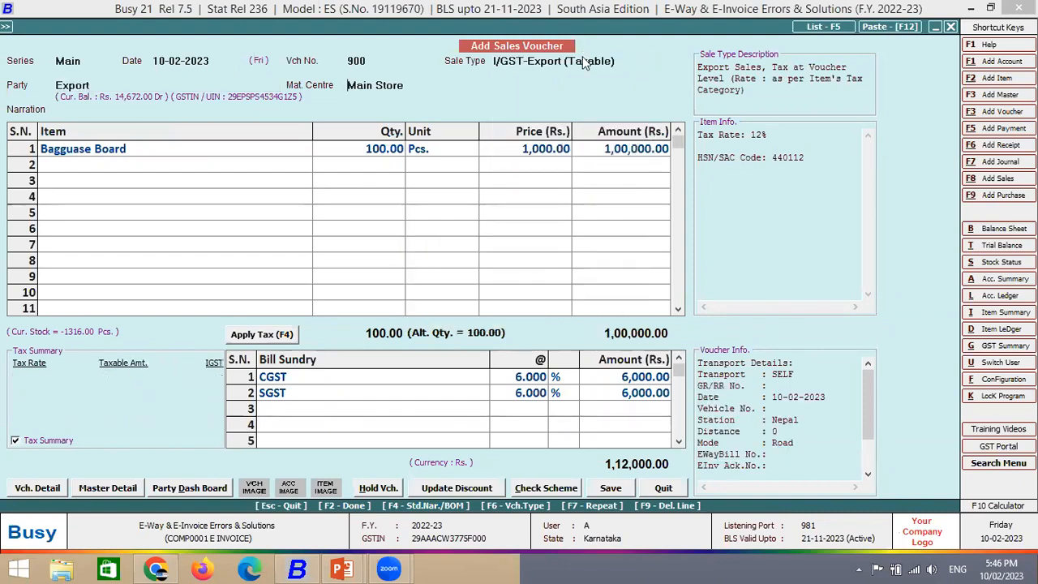
key(F2)
key(Return)
key(Return)
key(Return)
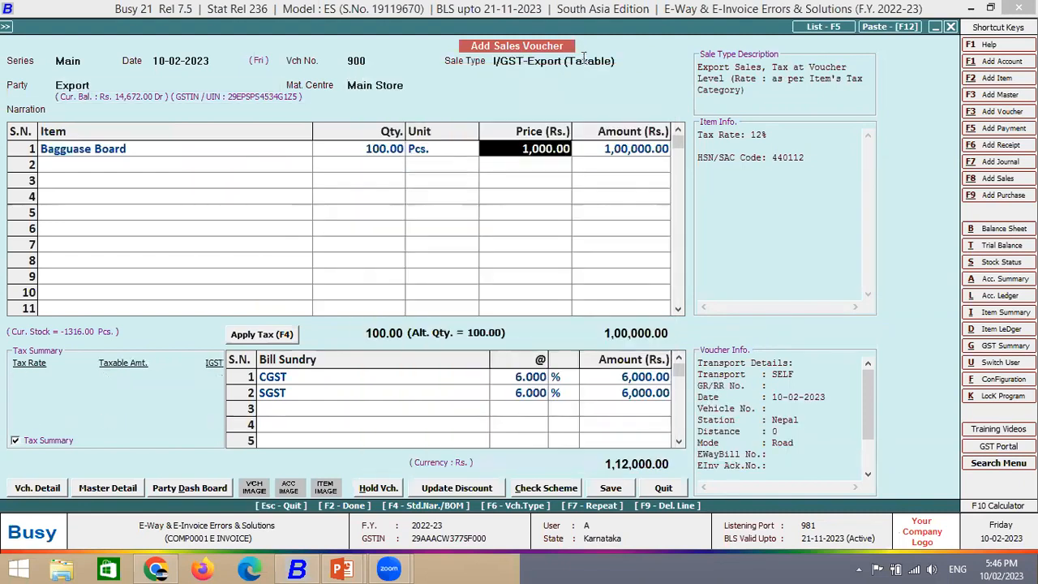
key(Return)
key(Return)
key(Return)
key(Return)
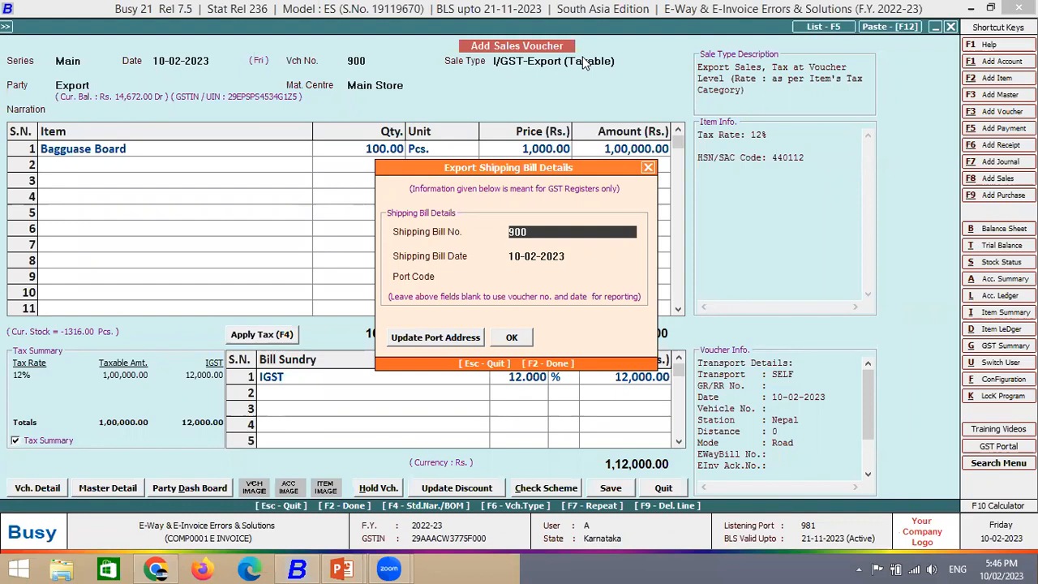
key(Return)
key(Return)
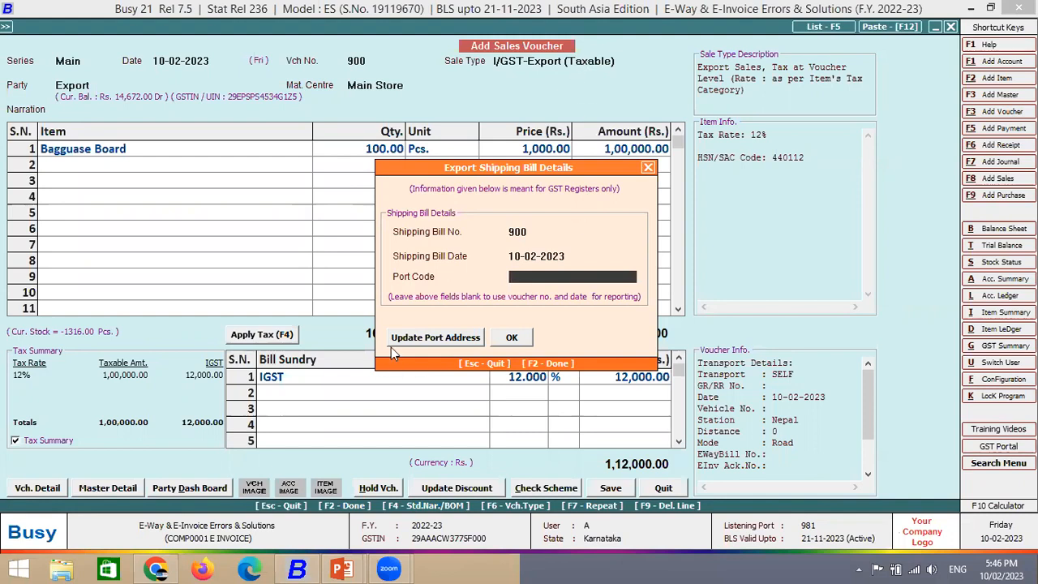
key(Return)
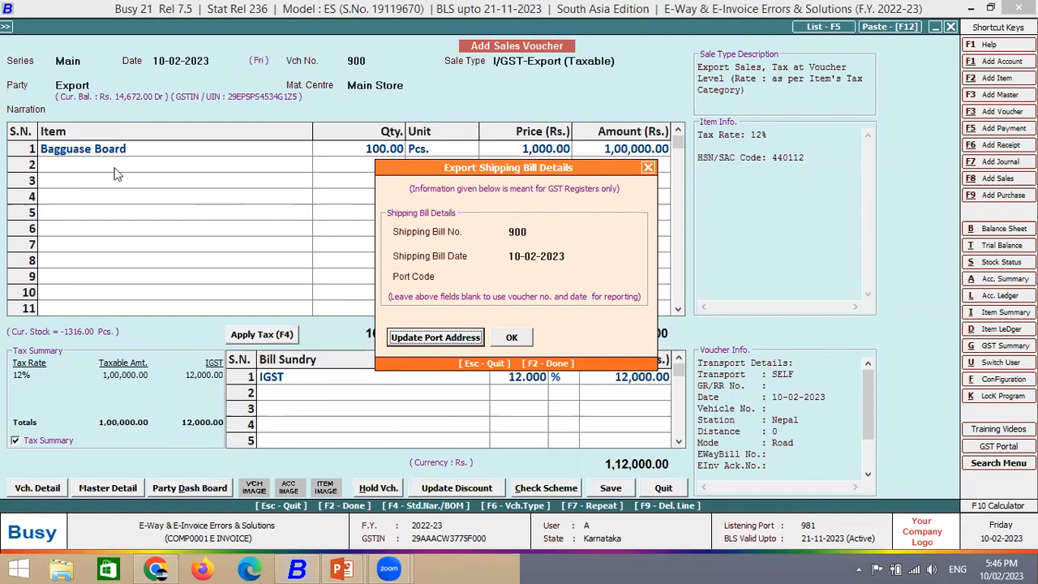
key(Return)
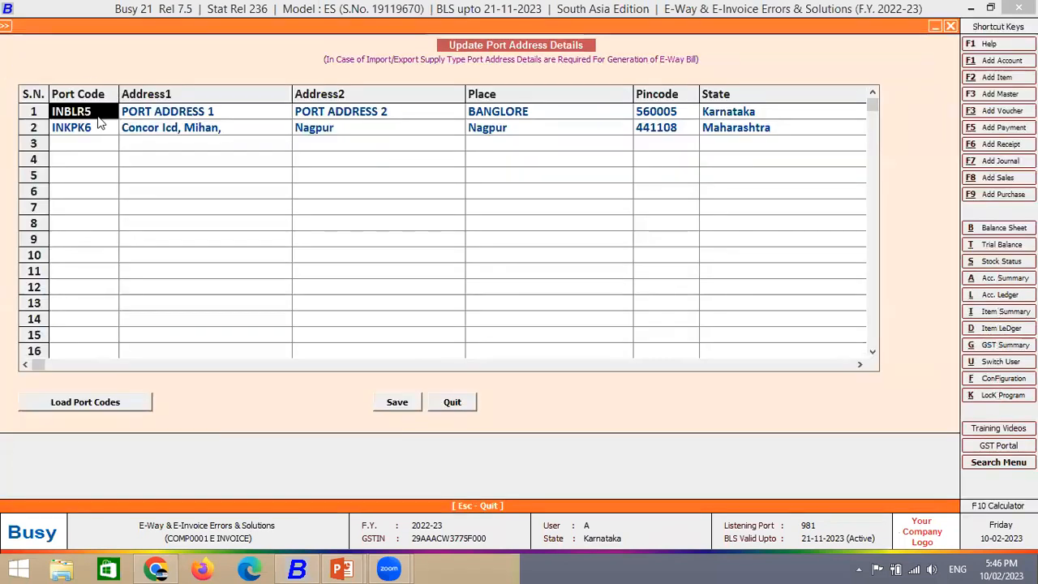
- Step through row 1 of the port address grid, close it, and return to the empty port code
key(Return)
key(Return)
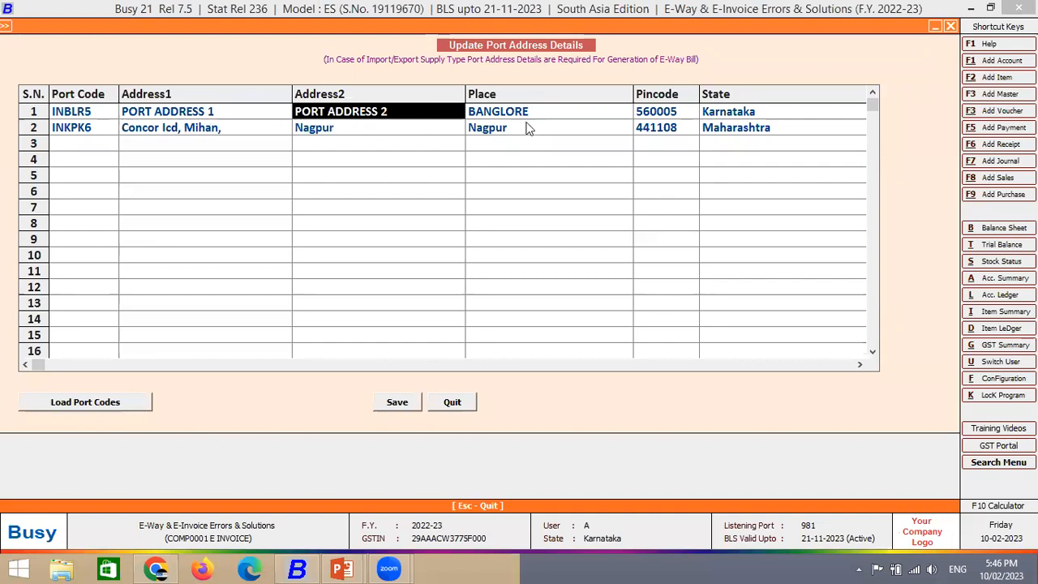
key(Return)
click(717, 104)
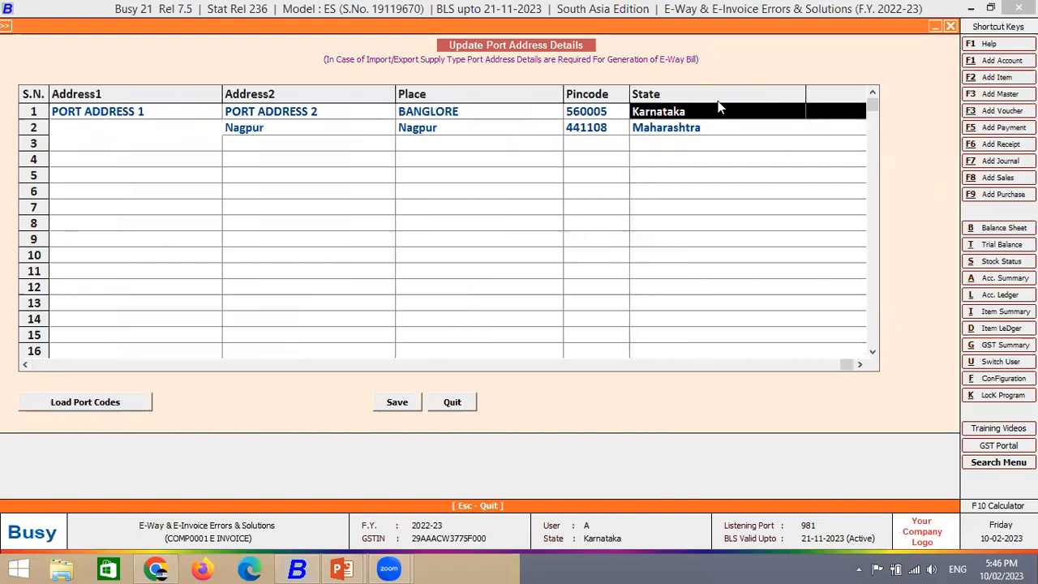
key(Return)
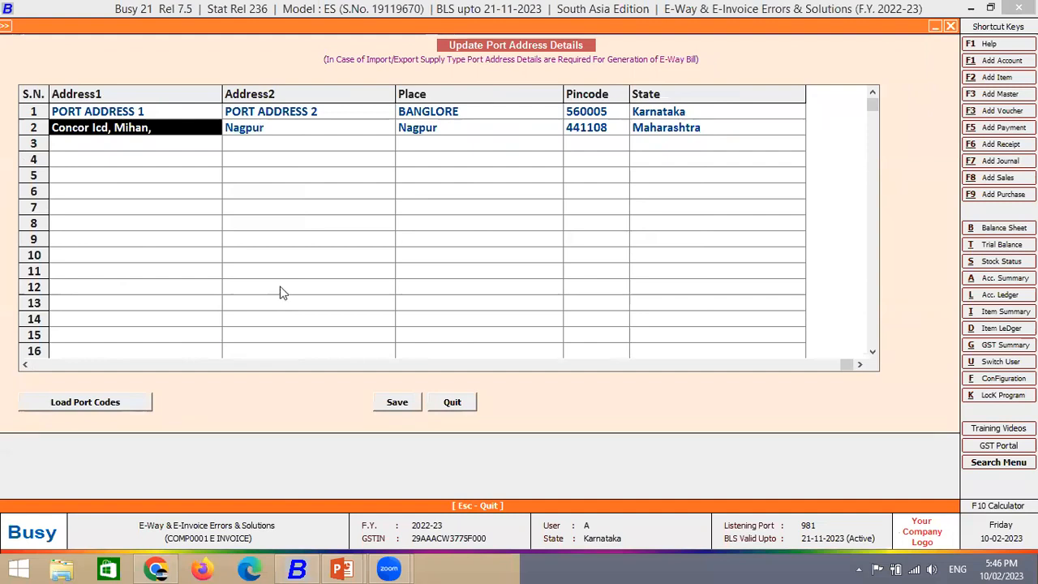
key(Escape)
click(536, 278)
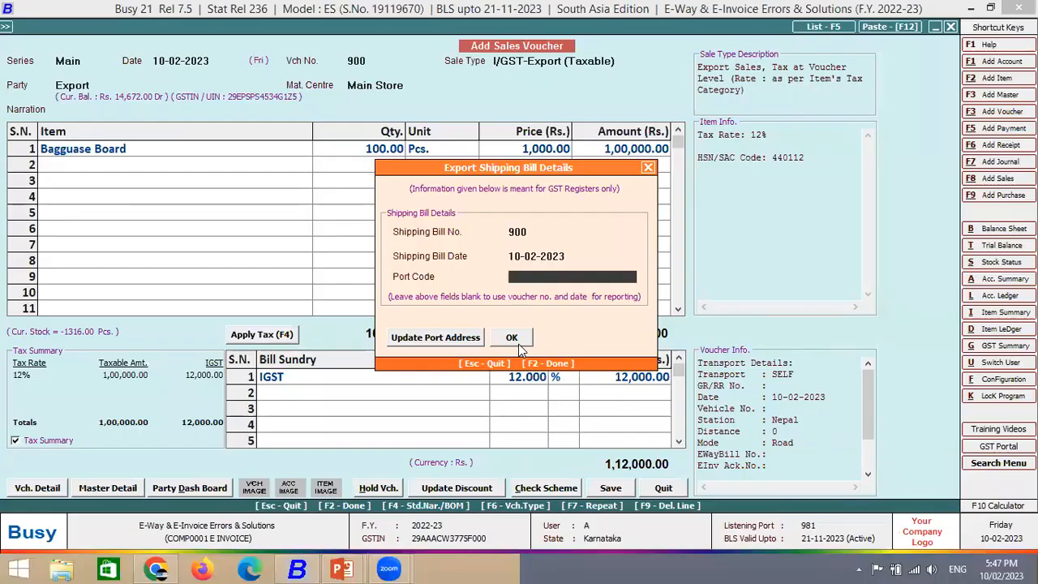
key(Escape)
- Quit the export voucher unsaved and go to Administration > Masters > Unit > Modify
key(Left)
key(Return)
key(Up)
key(Up)
key(Down)
key(Down)
key(Return)
key(Down)
key(Down)
key(Down)
key(Down)
key(Down)
key(Down)
key(Down)
key(Down)
key(Down)
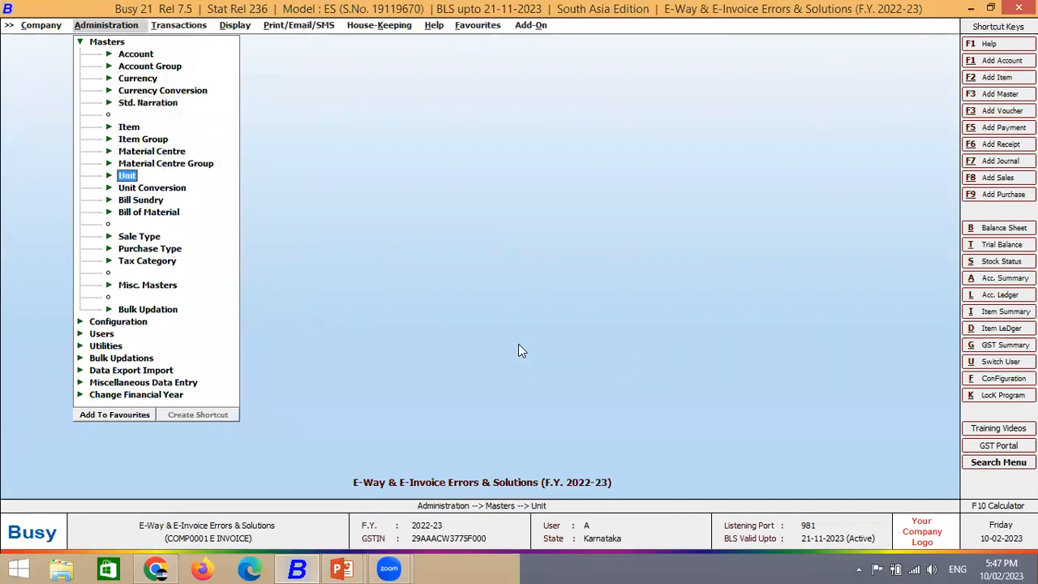
key(Return)
key(Down)
key(Return)
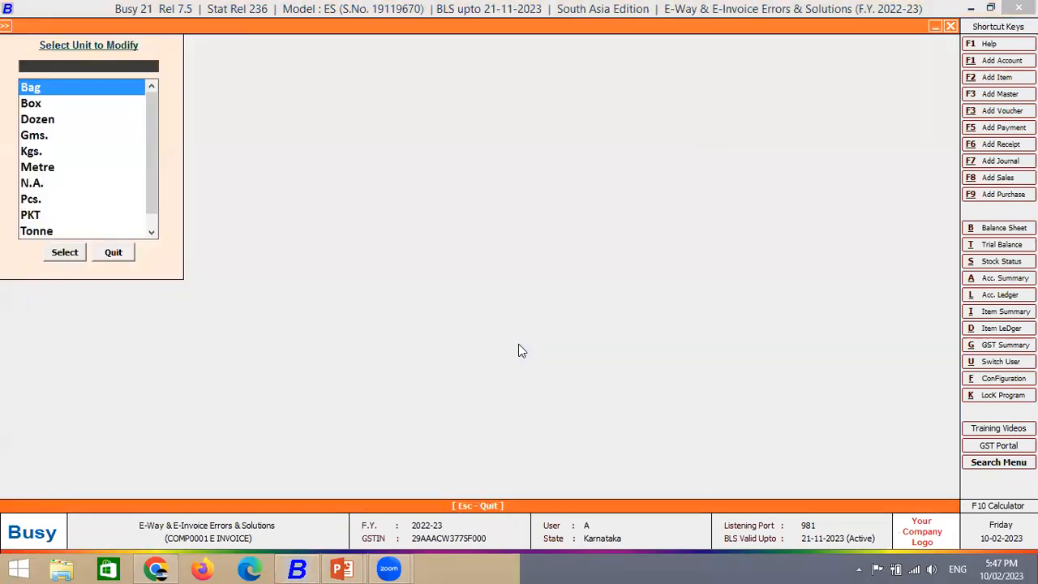
key(Return)
key(Escape)
key(Escape)
key(Down)
key(Return)
- Set the Dozen unit's e-invoice UQC to DOZENS and save it
key(Return)
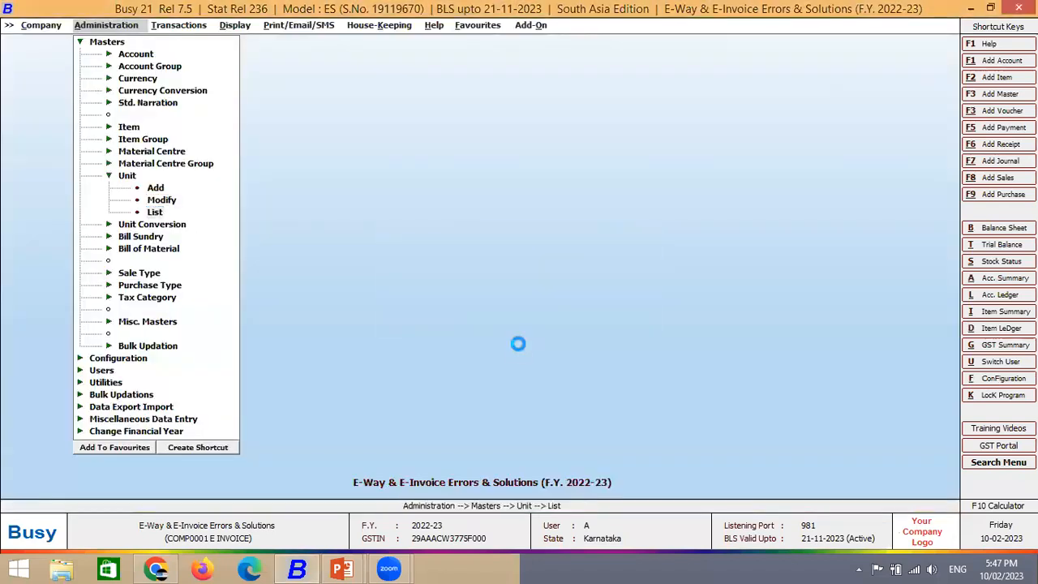
key(Down)
key(Down)
key(Return)
key(Return)
key(Return)
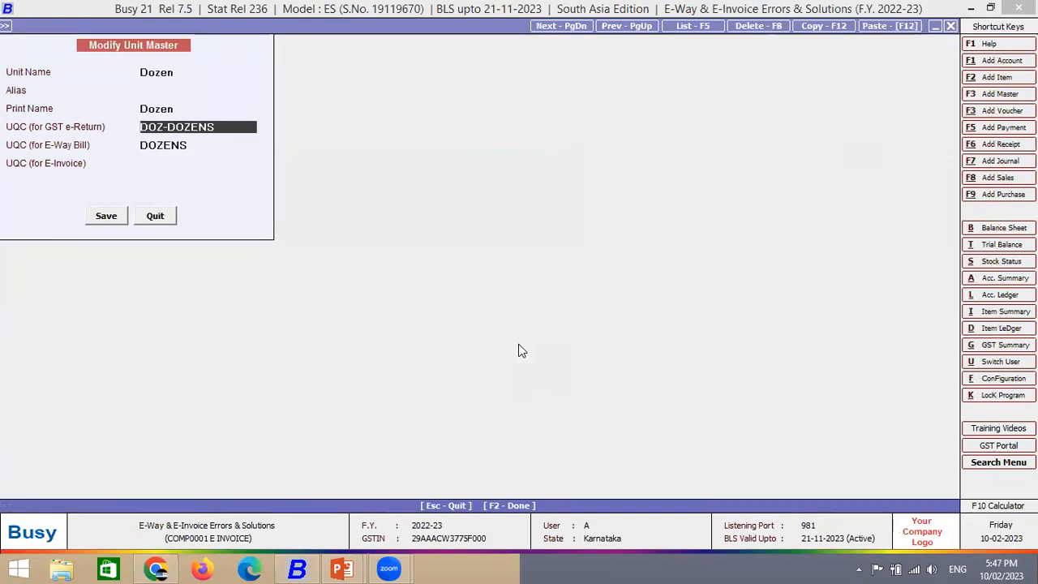
key(Return)
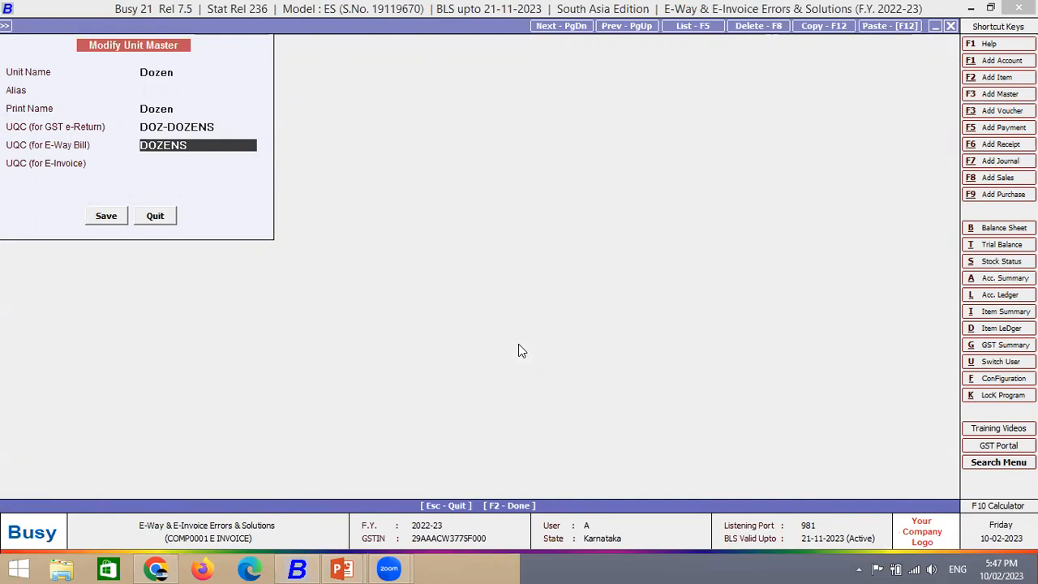
key(Return)
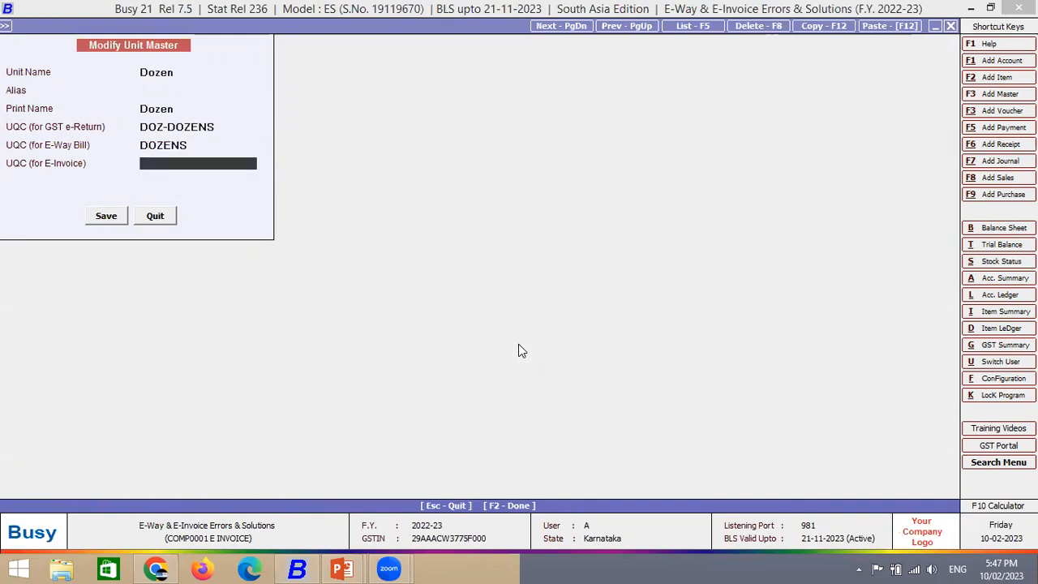
text(DO)
key(Return)
key(Up)
key(Up)
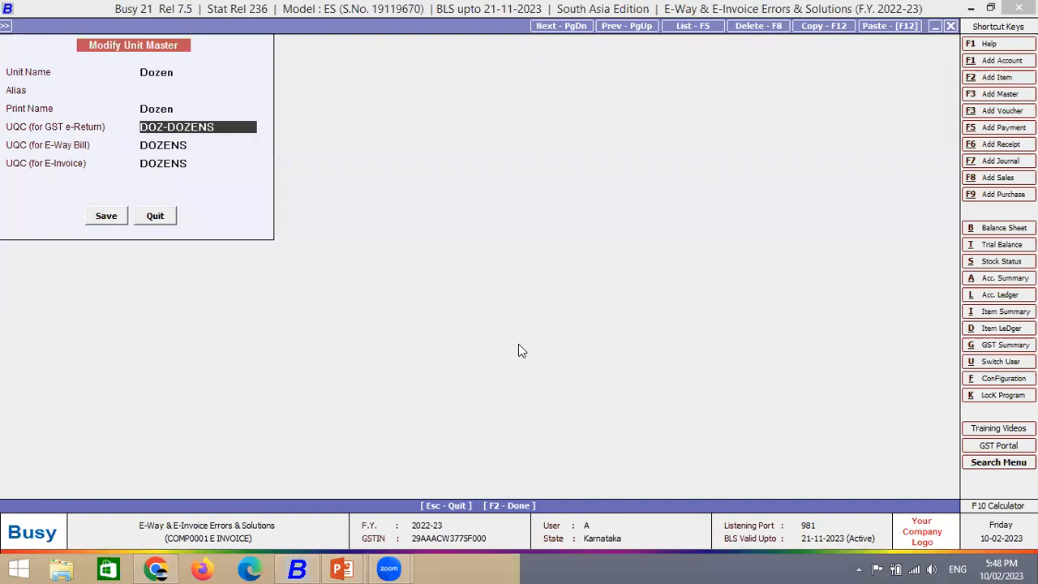
key(Return)
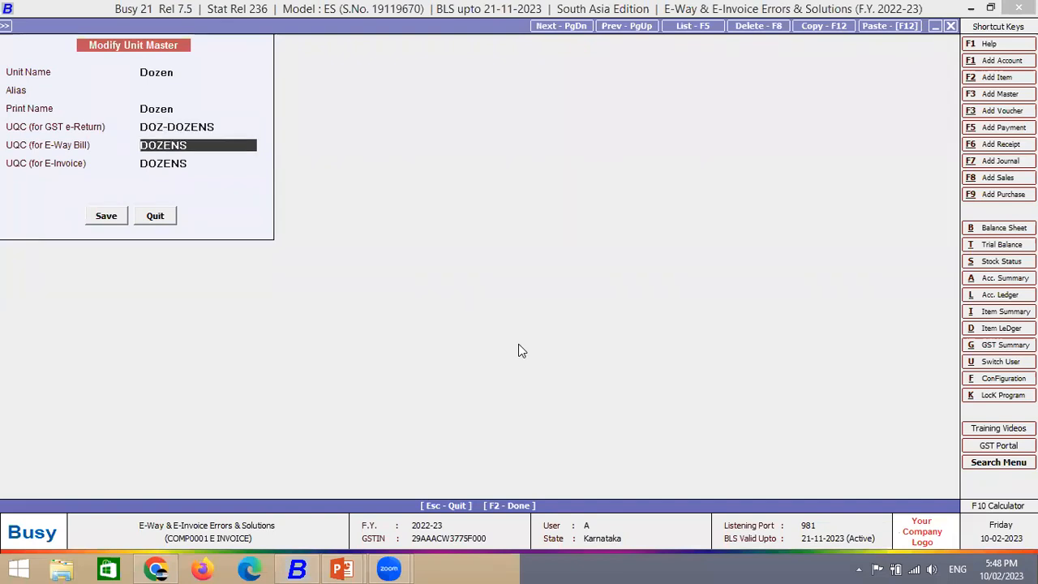
key(F2)
key(Escape)
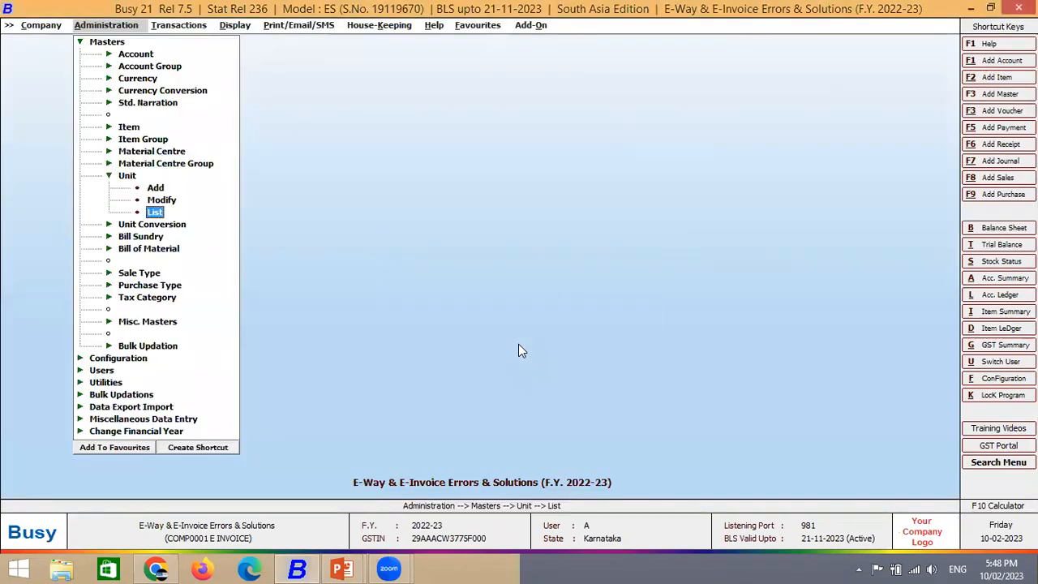
- Start a new Main-series sales voucher for party Global Marketing
key(alt+t)
key(Return)
key(Return)
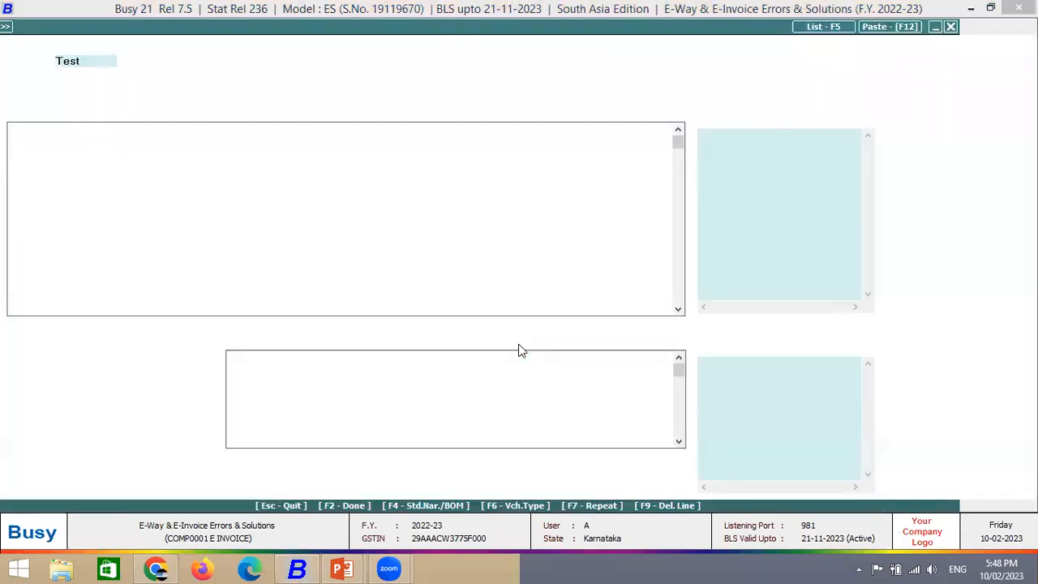
key(Up)
key(Return)
key(Return)
key(Return)
key(Return)
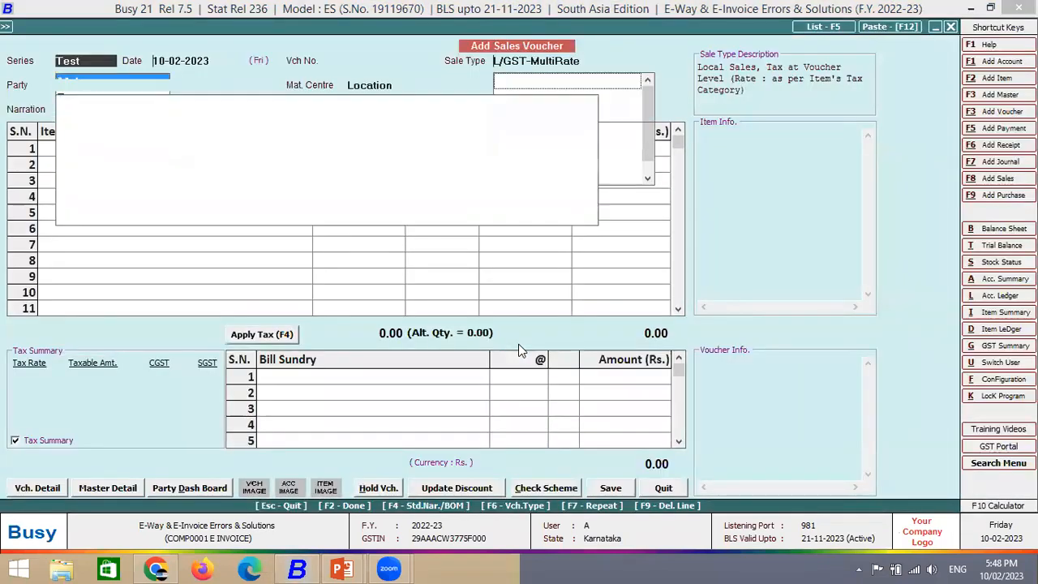
key(F2)
text(glo)
key(Return)
- Through the Medimix item master, set the Pcs. unit's e-invoice code to PIECES and save
key(Return)
key(Return)
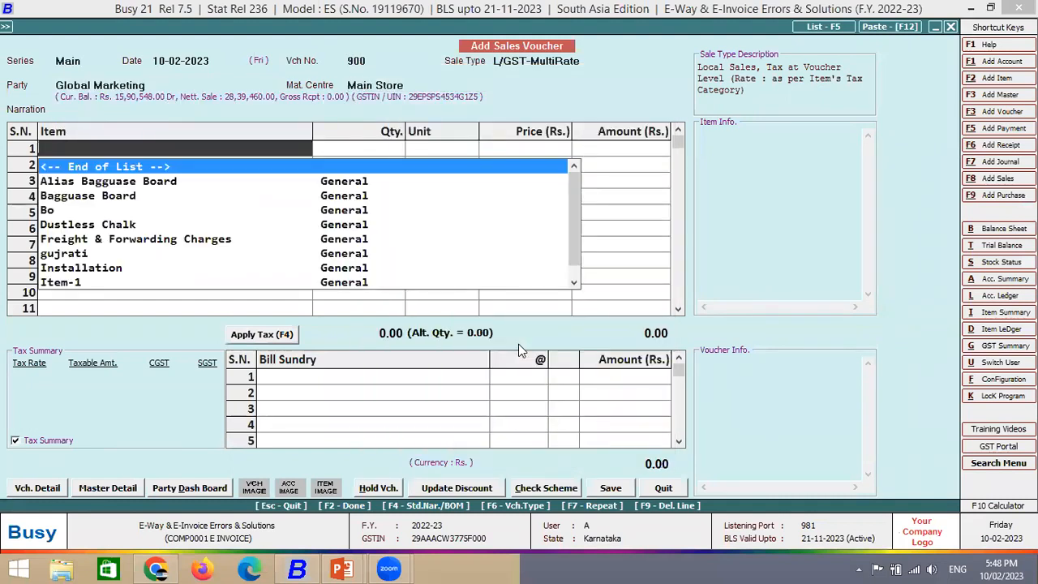
text(me)
key(Return)
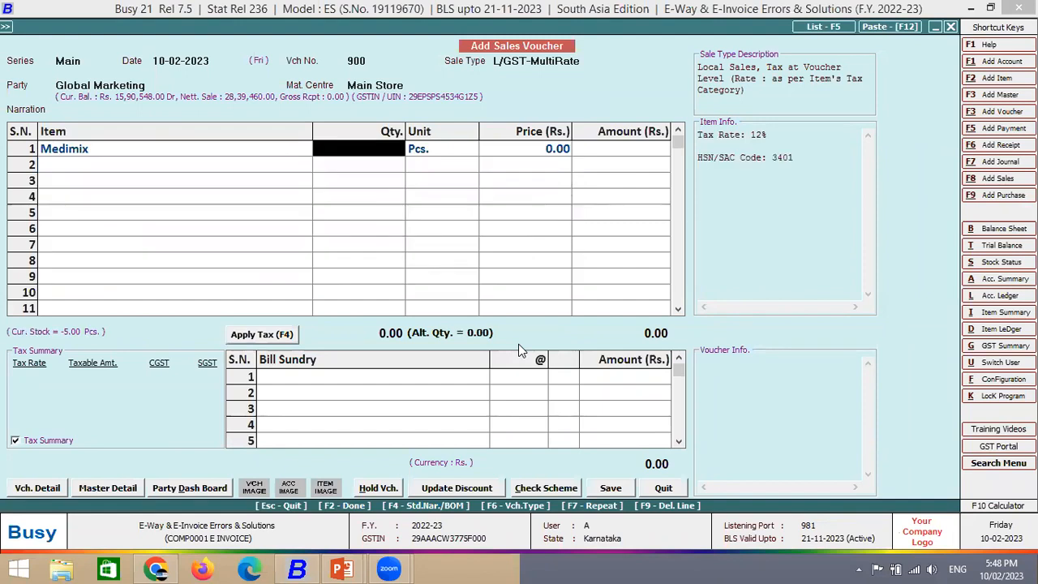
key(alt+m)
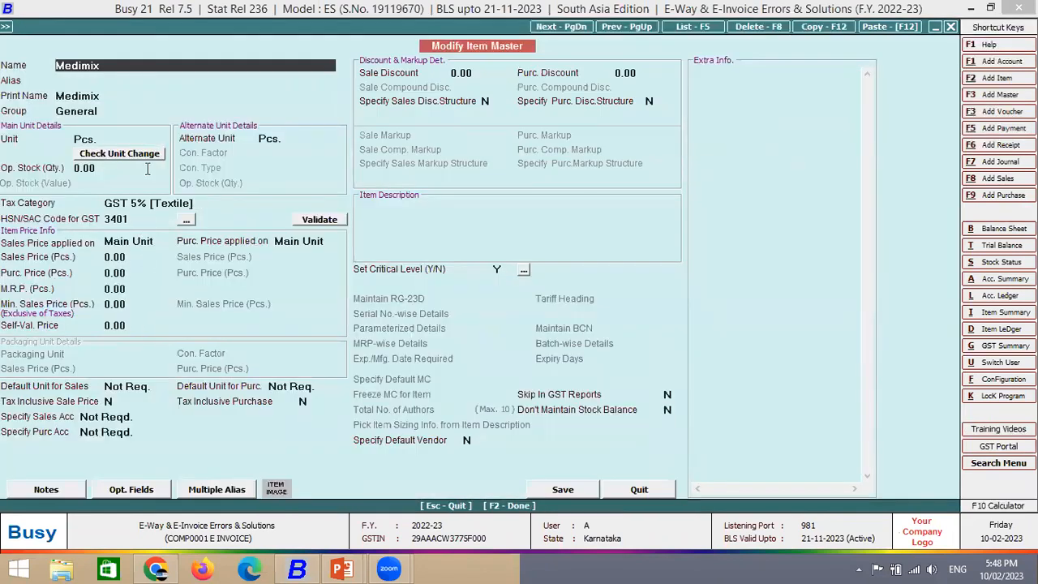
click(107, 143)
key(alt+m)
click(190, 163)
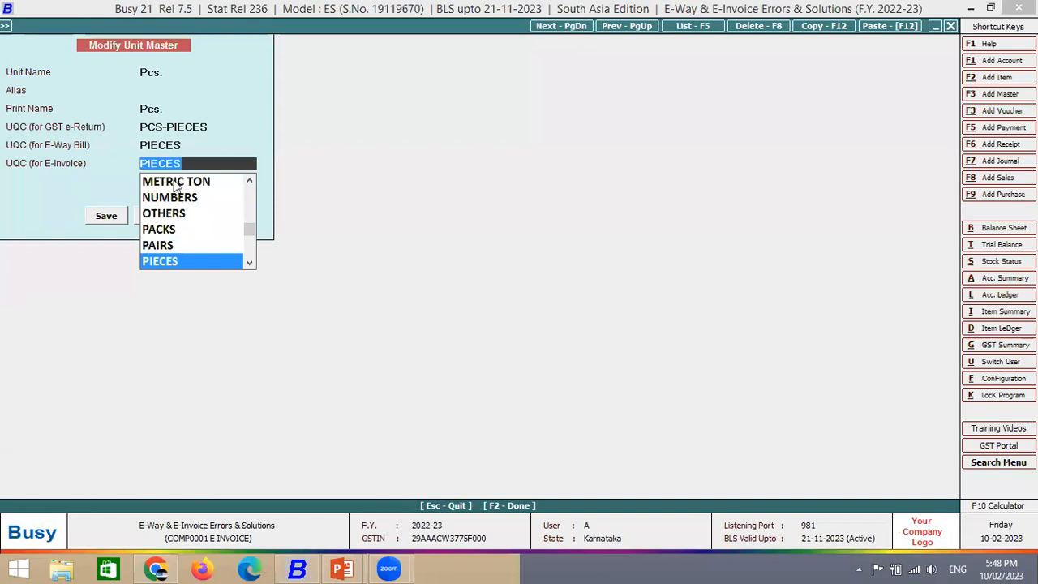
key(BackSpace)
click(183, 126)
drag(185, 163, 105, 173)
click(123, 217)
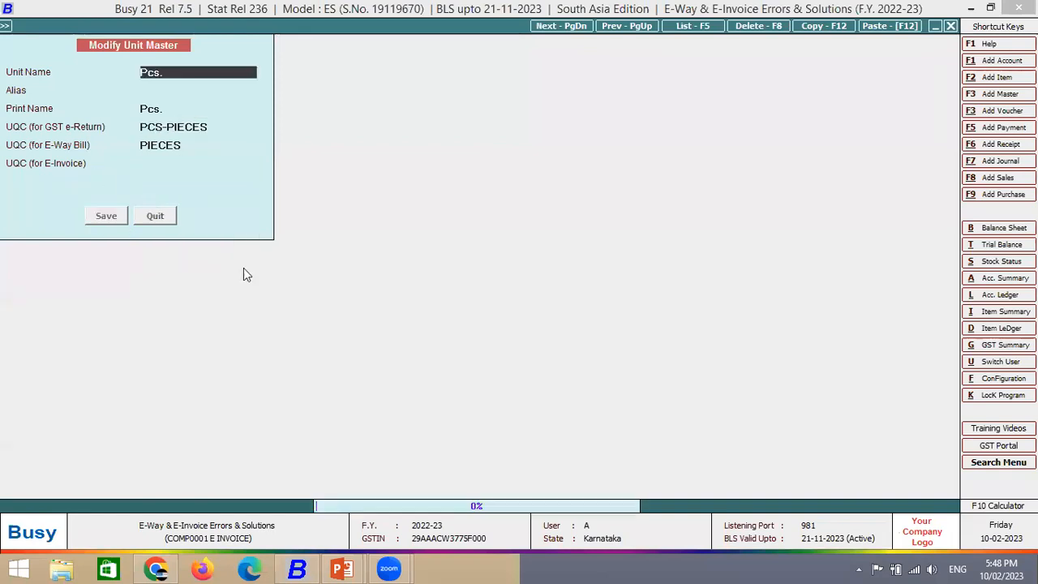
key(F2)
key(Return)
key(Return)
- Bill one Medimix at 100 and save the voucher
key(Return)
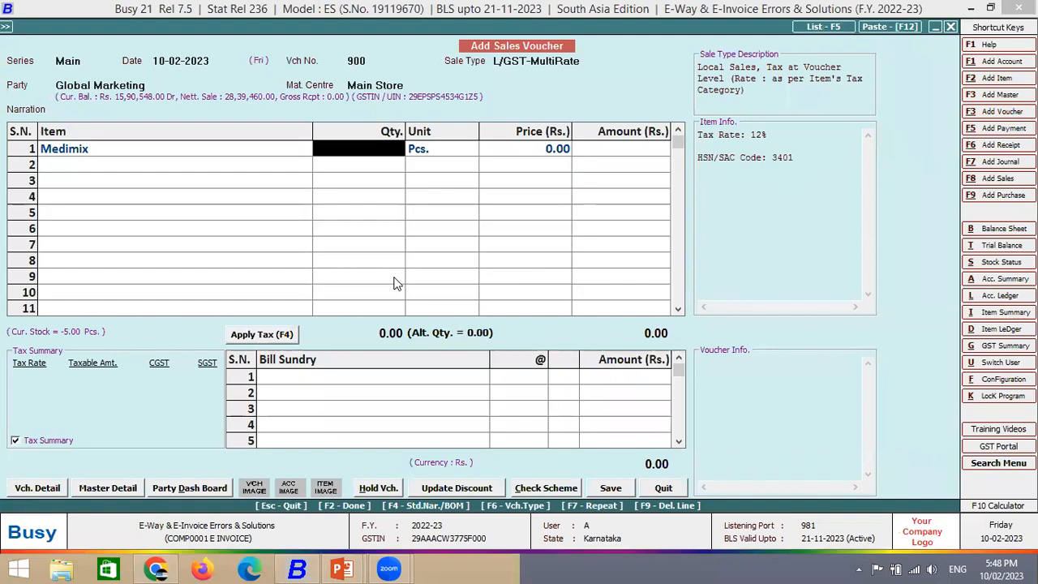
text(1)
key(Return)
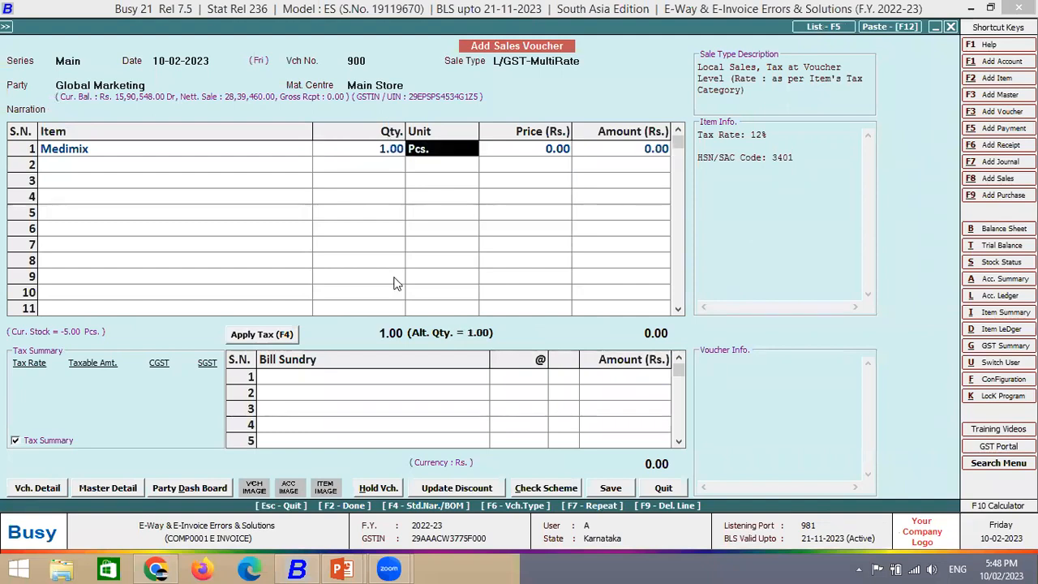
key(Return)
text(100)
key(Return)
key(Return)
key(Return)
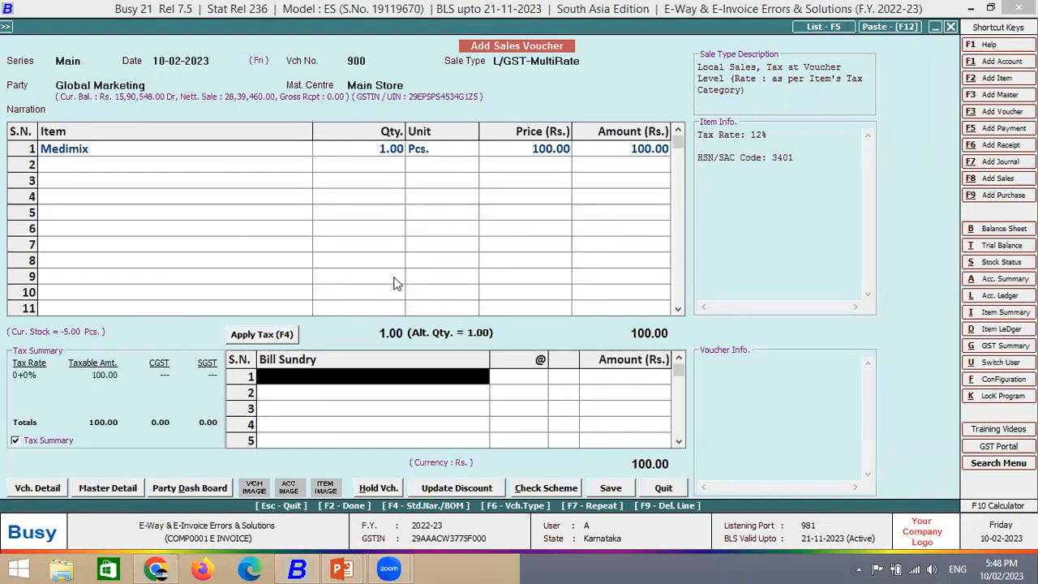
key(F2)
key(Return)
key(Return)
key(Return)
key(F2)
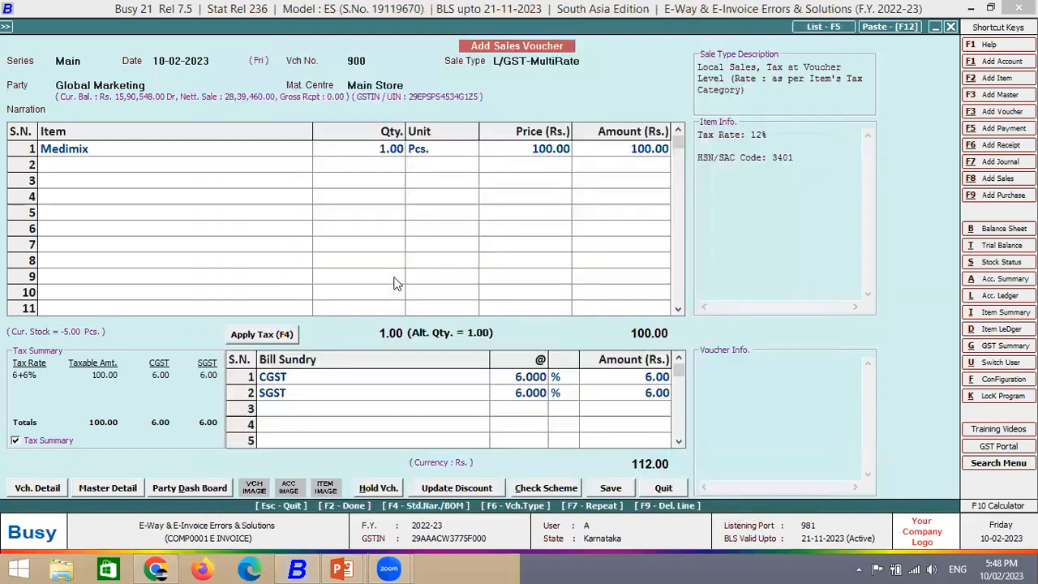
key(Return)
- Generate the e-invoice automatically, passing the invalid-entries report and sandbox notice
key(Return)
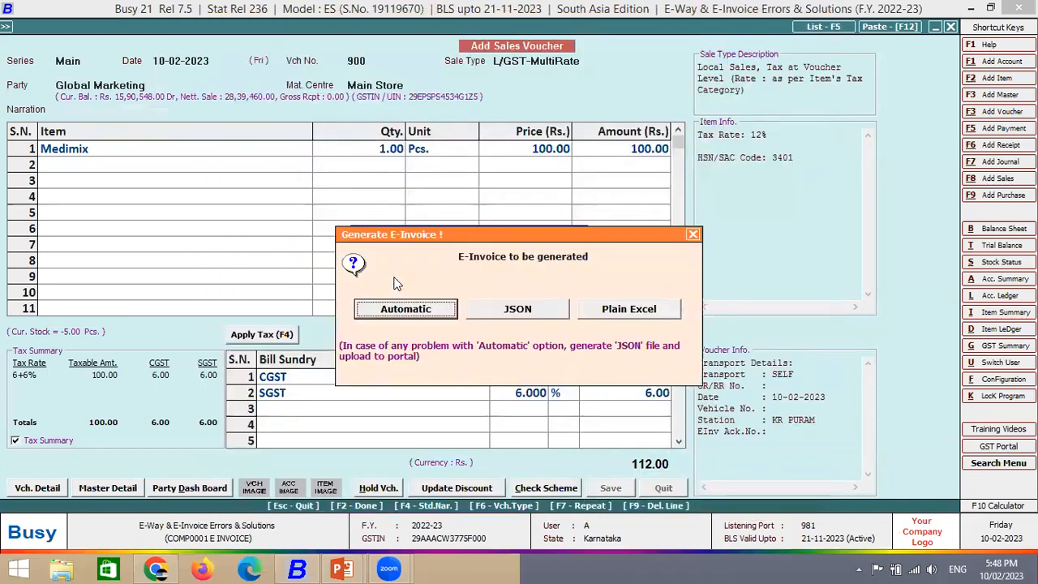
key(Return)
key(Return)
key(F2)
key(Return)
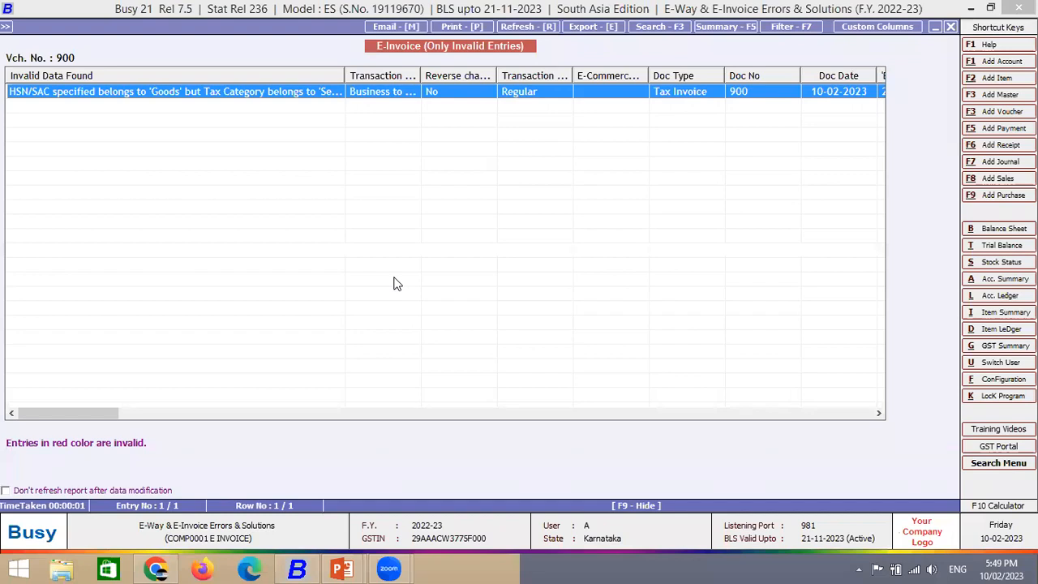
key(Escape)
key(F2)
key(Return)
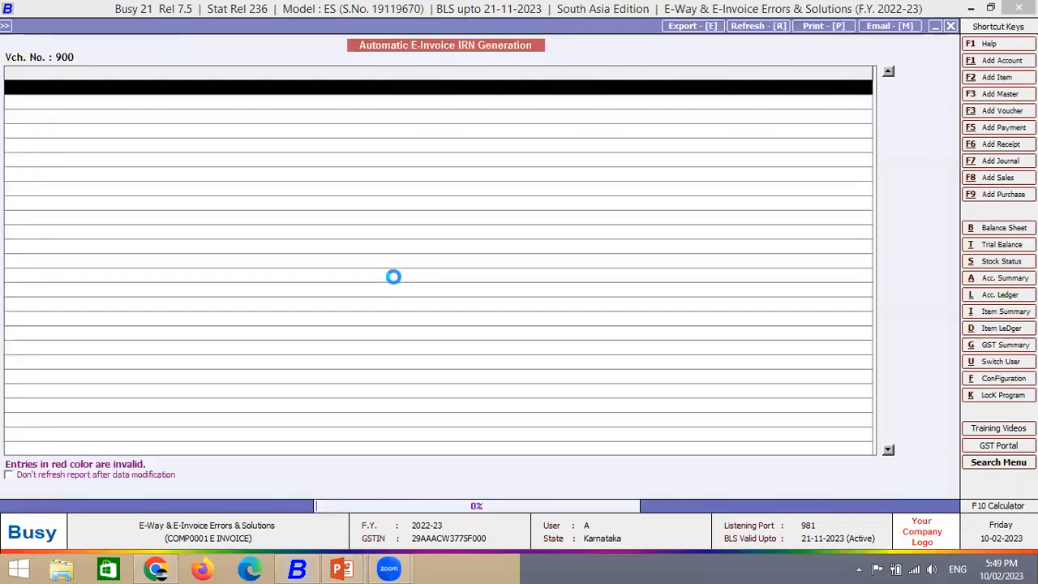
key(F2)
key(Return)
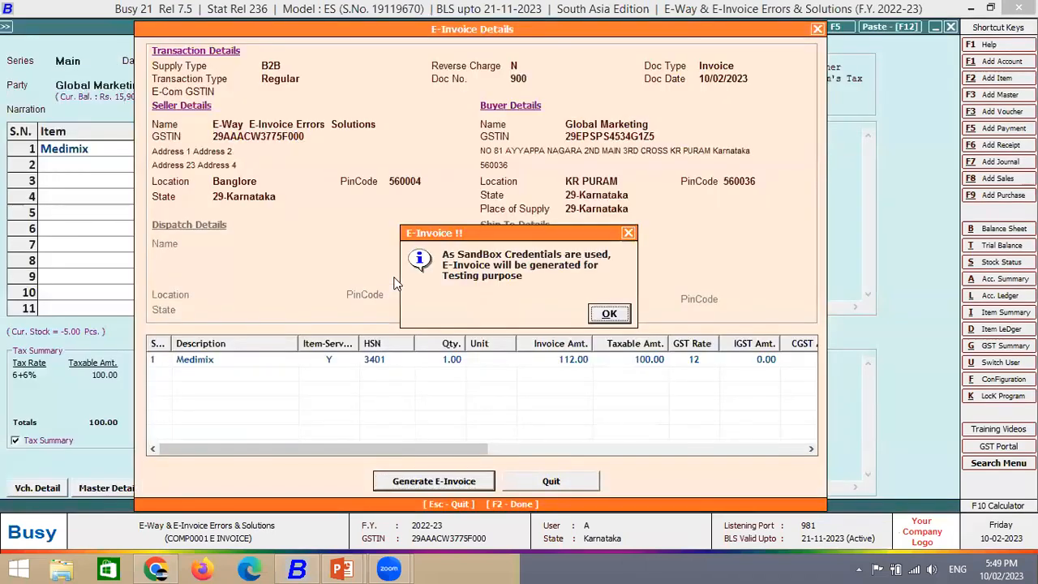
key(Return)
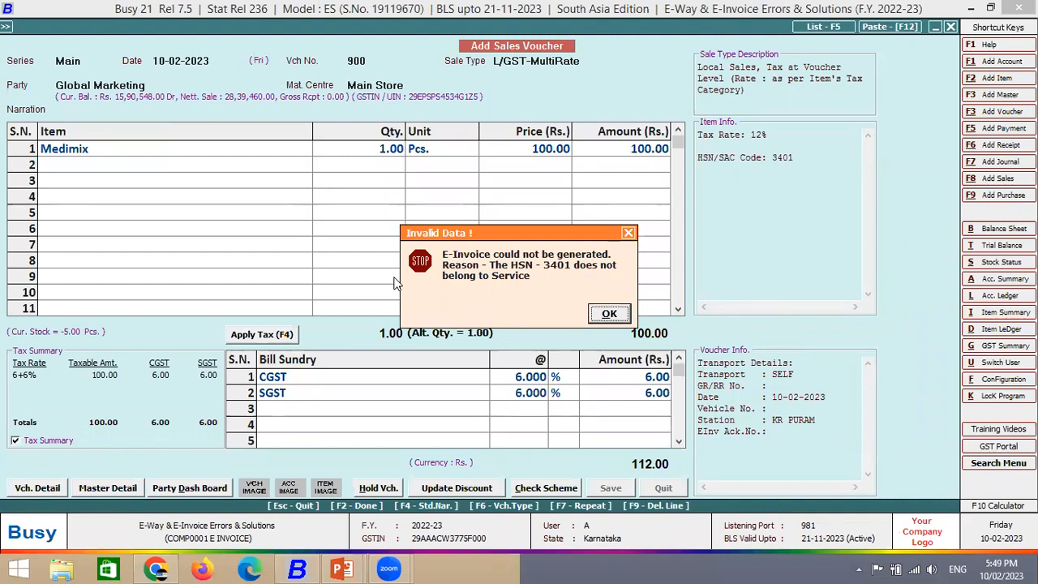
- Dismiss the HSN 3401 failure, skip printing, and start voucher 901 in the Main series
key(Return)
key(Right)
key(Return)
key(Right)
key(Return)
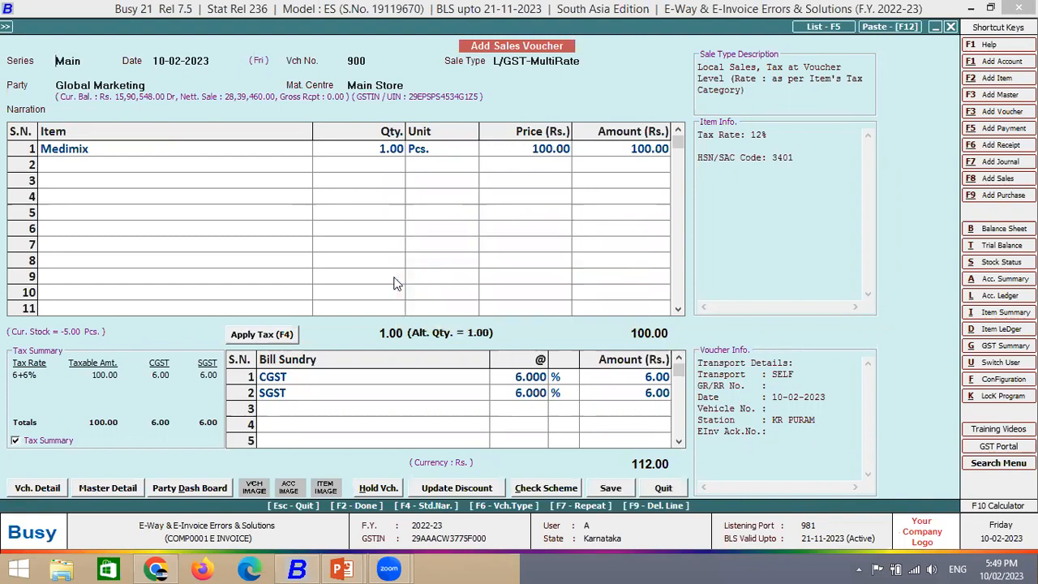
key(Return)
key(Return)
key(Down)
- Choose Global Marketing as party and change Medimix's tax category to GST 5%
text(glo)
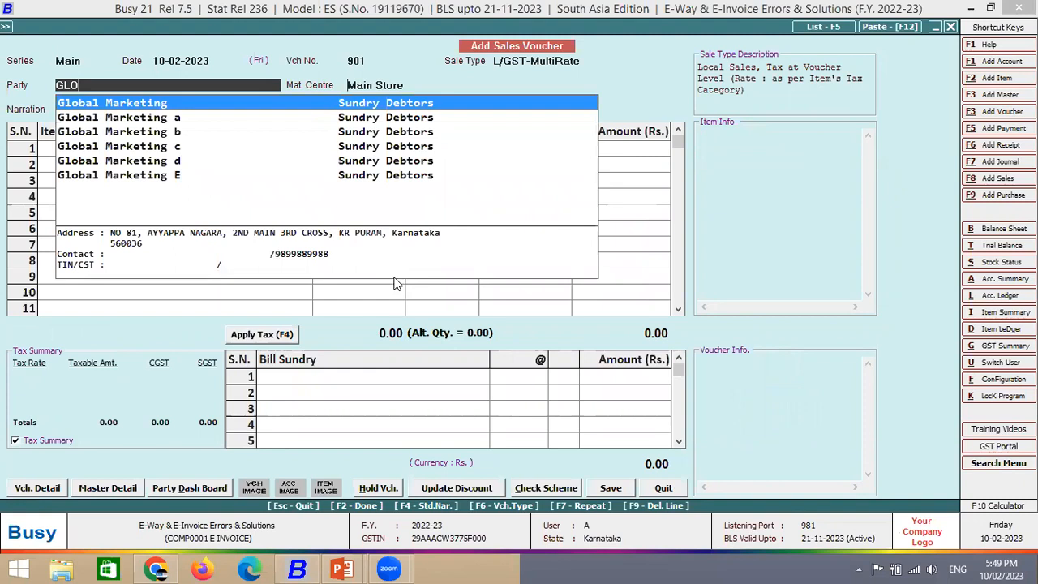
key(Return)
key(Return)
text(med)
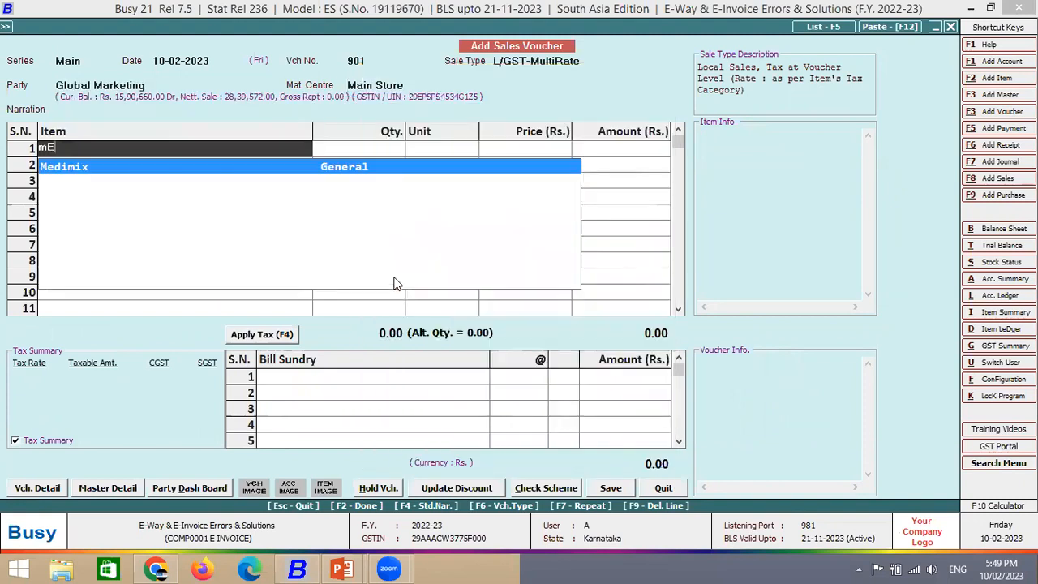
key(Return)
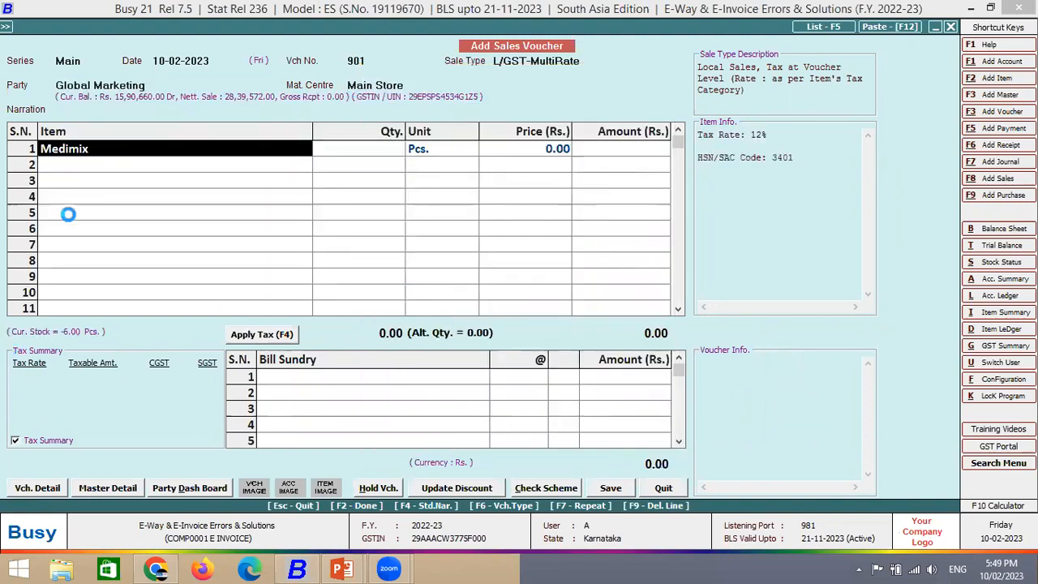
key(ctrl+Return)
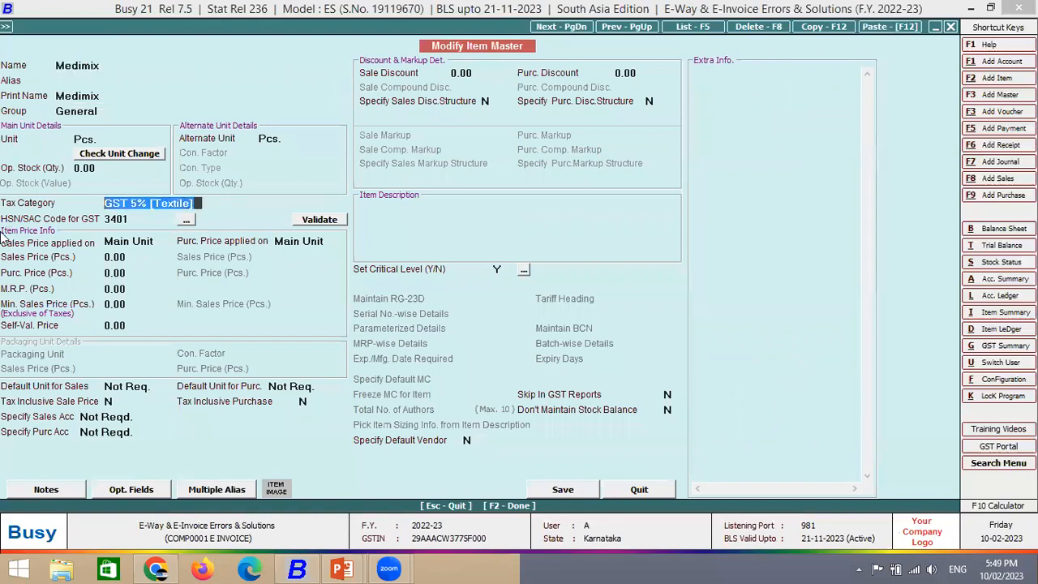
key(Up)
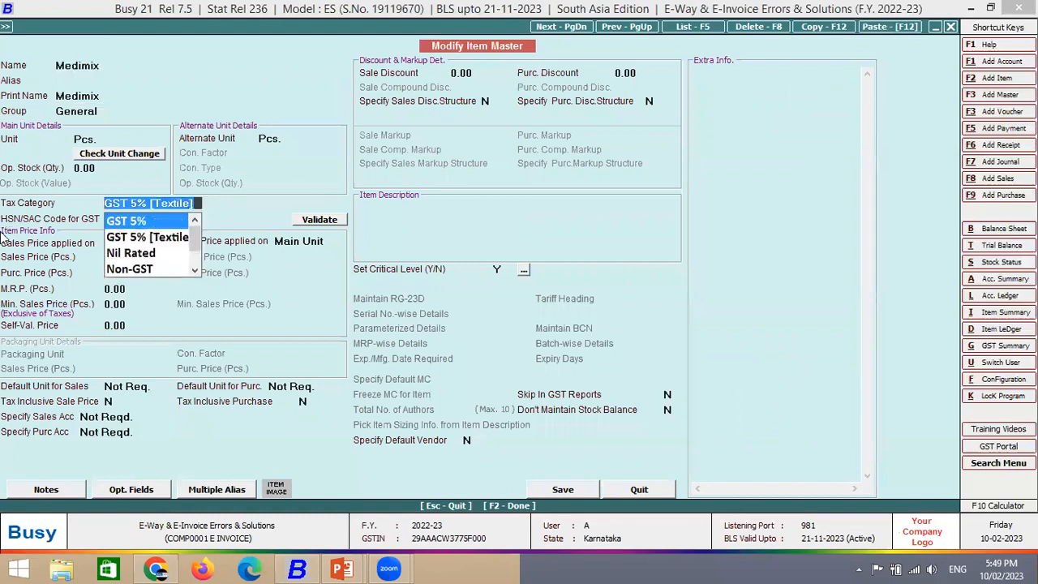
key(Return)
key(Return)
key(F2)
key(Return)
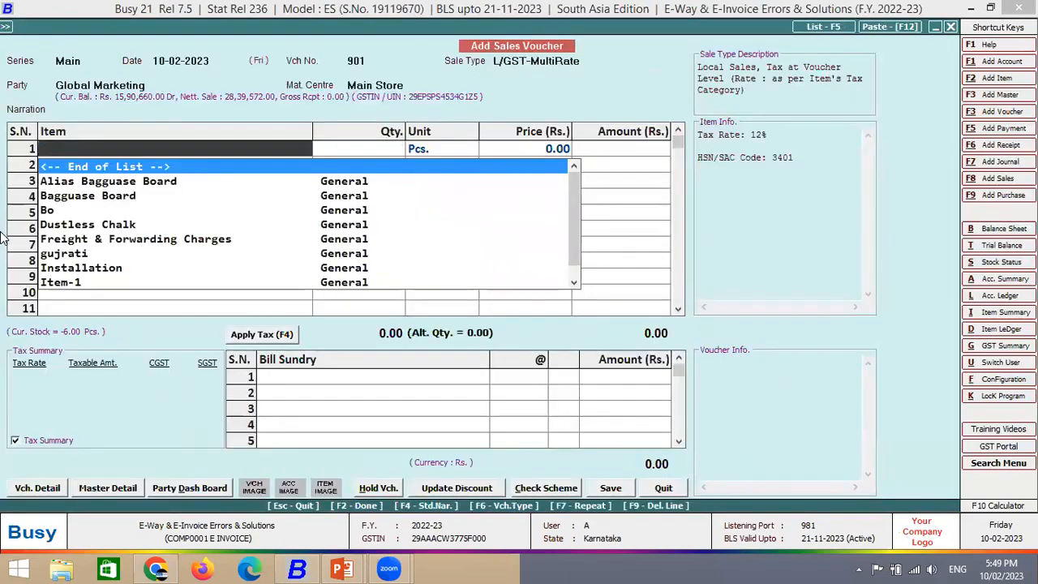
- Bill one Medimix at 1,000 with GST and save voucher 901
text(me)
key(Return)
text(01)
text(1000)
key(Return)
key(Return)
key(Return)
key(F4)
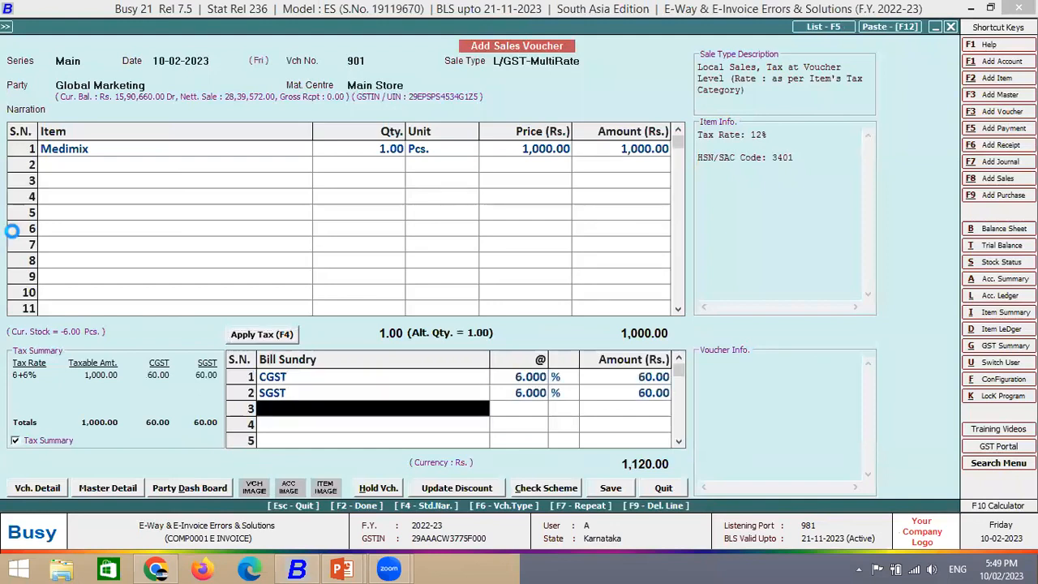
key(F2)
key(Return)
key(Return)
key(Return)
key(Return)
key(F2)
key(Return)
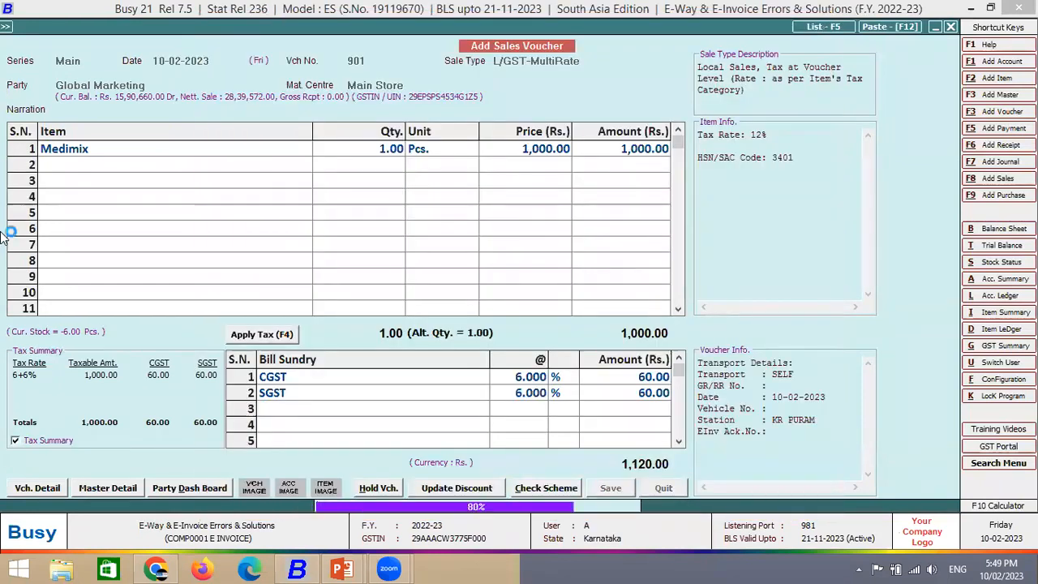
key(Return)
key(Return)
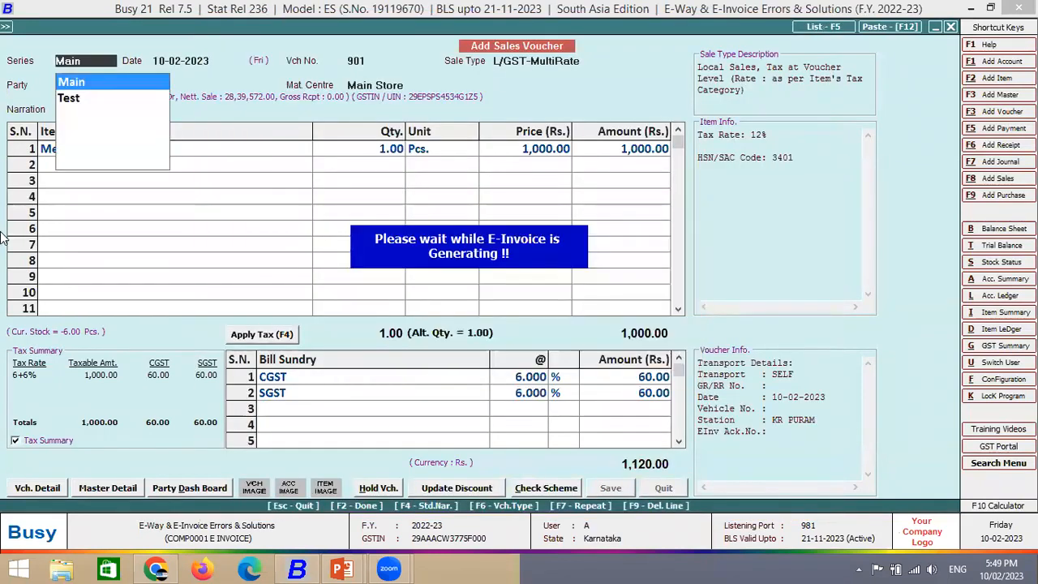
- Attempt the automatic e-invoice, dismiss the HSN 3401 failure, and close the voucher entry
key(F2)
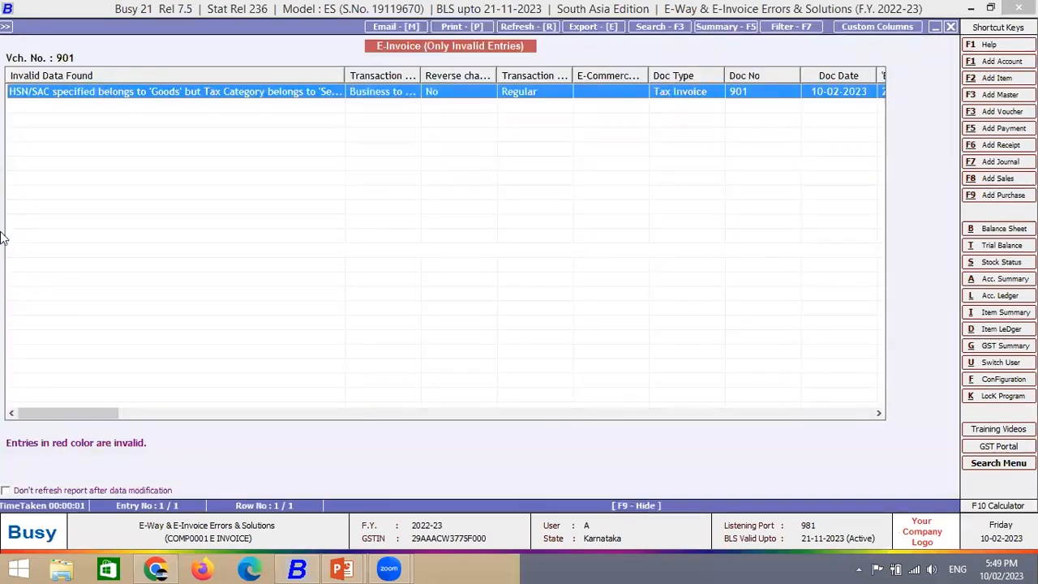
key(Escape)
key(Right)
key(Return)
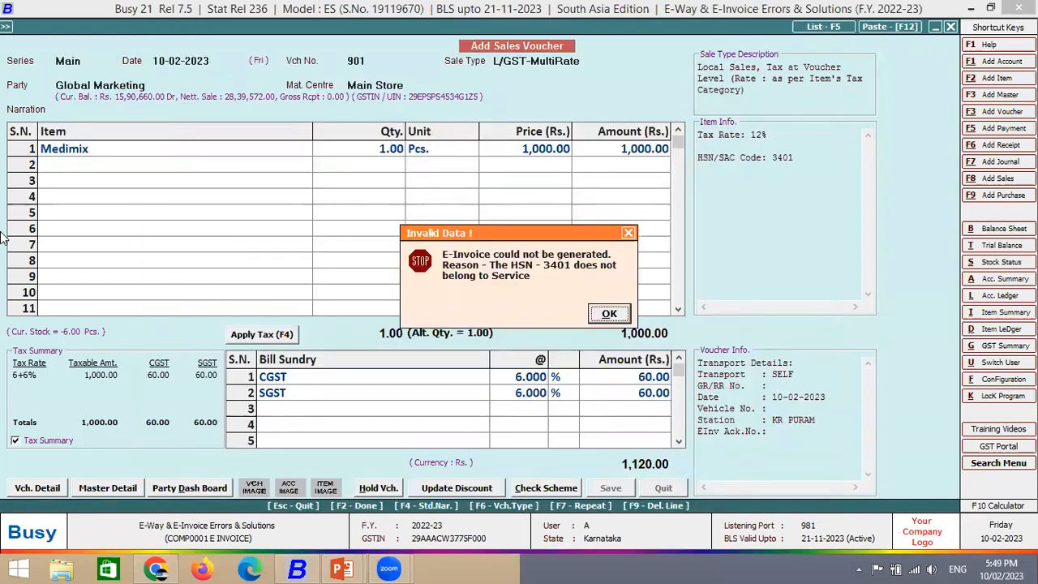
key(Return)
key(n)
key(n)
key(Escape)
key(Escape)
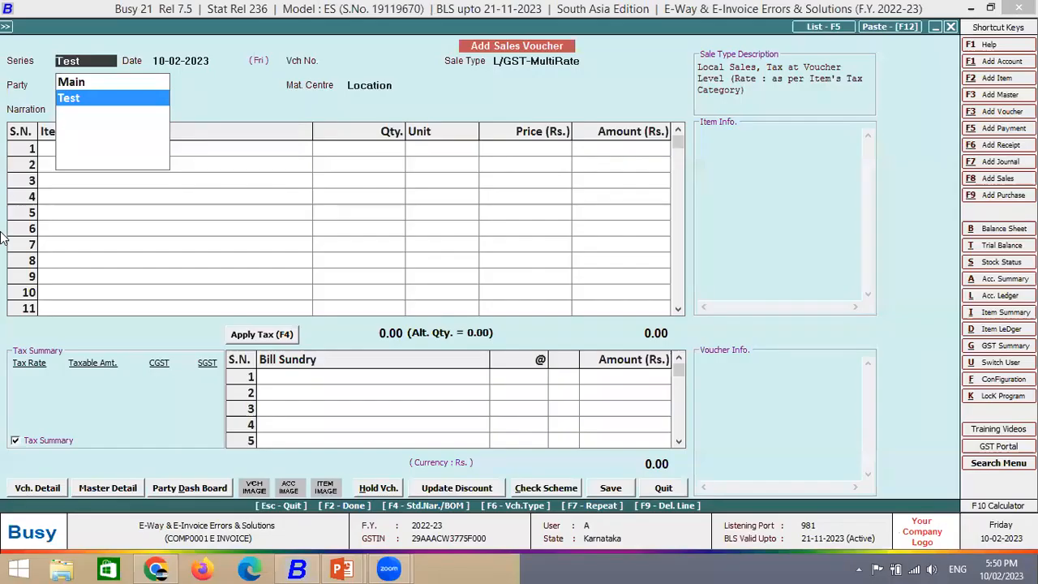
- Start Test-series sales voucher n2112 for Global Marketing with Dustless Chalk as the first item
key(Return)
key(Return)
text(n2112)
key(Return)
key(Return)
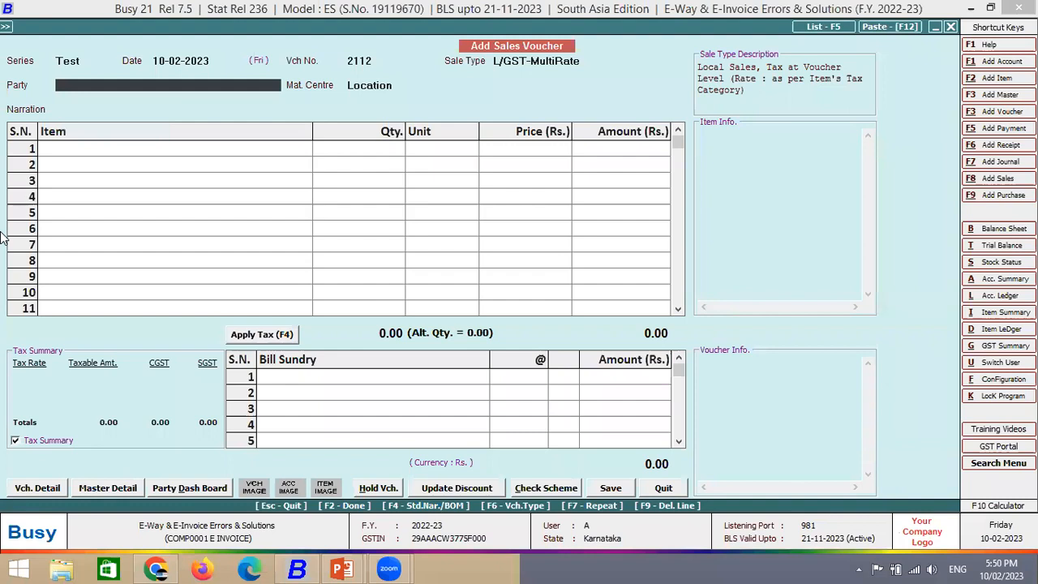
text(gl)
key(Return)
key(Down)
key(Down)
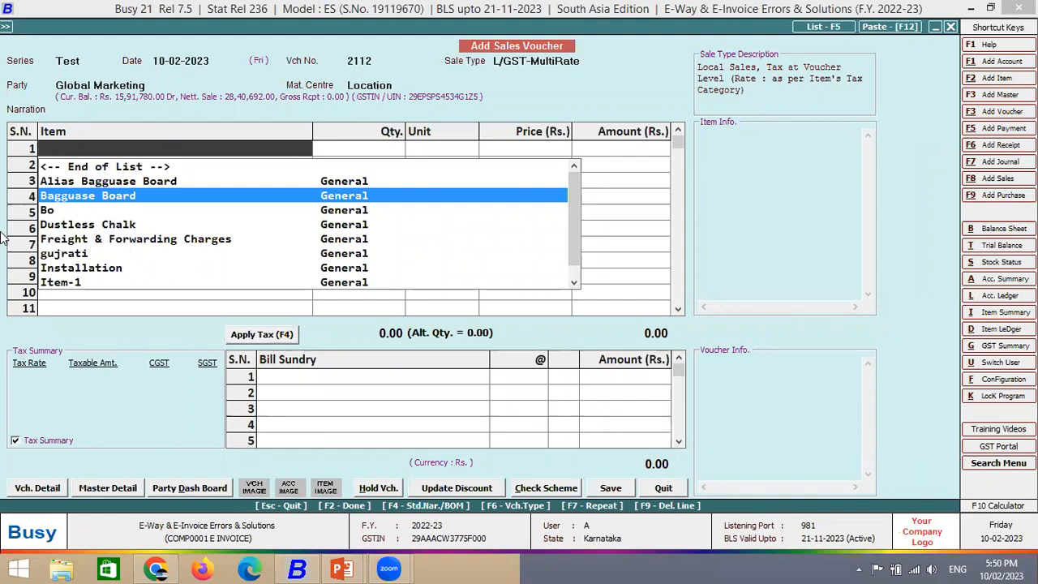
key(Down)
key(Down)
key(Down)
key(Up)
key(Return)
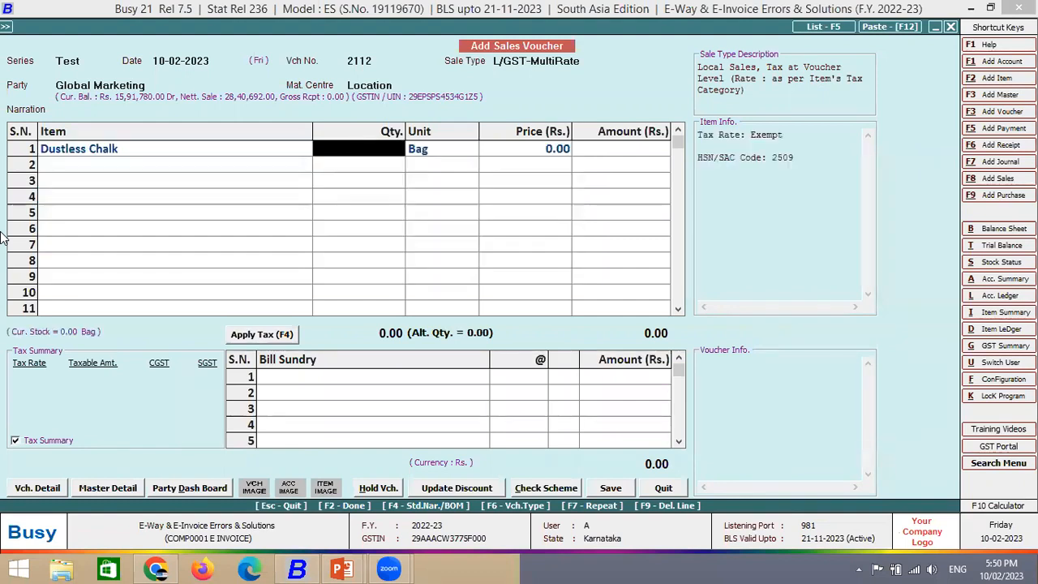
- Review Dustless Chalk's item master unchanged, then bill quantity 10 at price 1,000
key(alt+m)
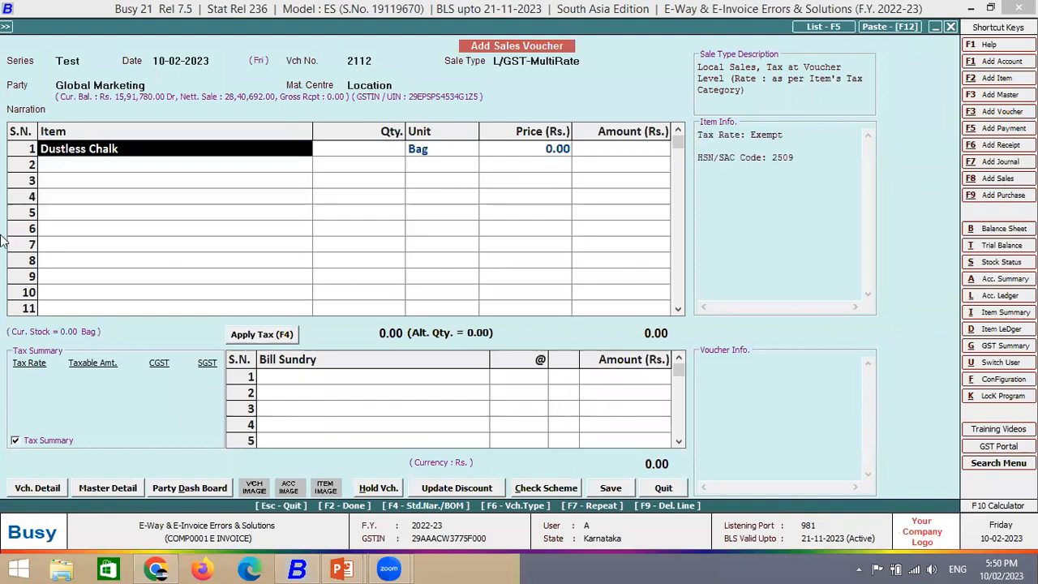
key(Escape)
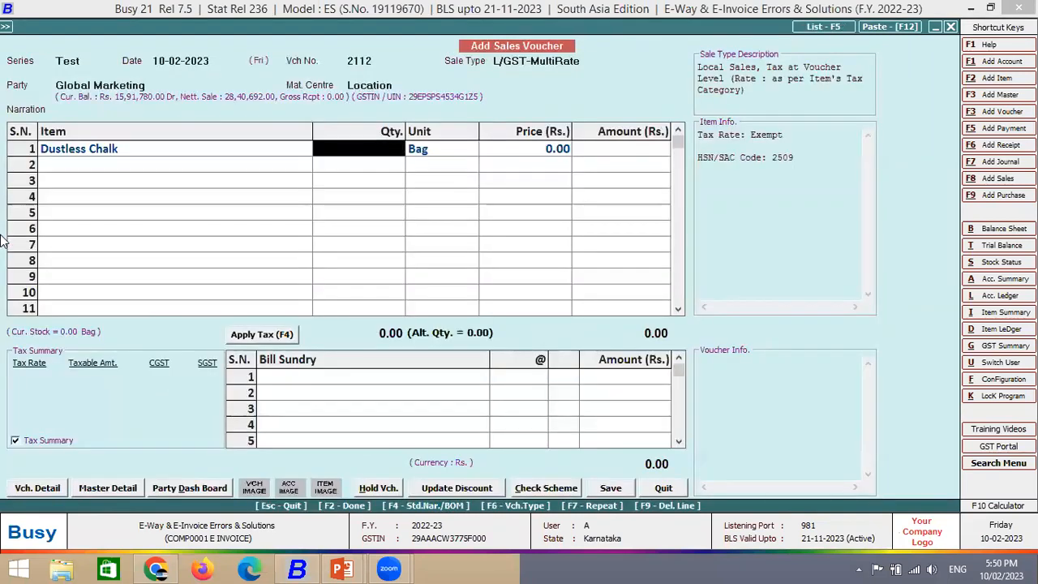
text(10)
key(Return)
key(Return)
text(1000)
key(Return)
key(F2)
key(F4)
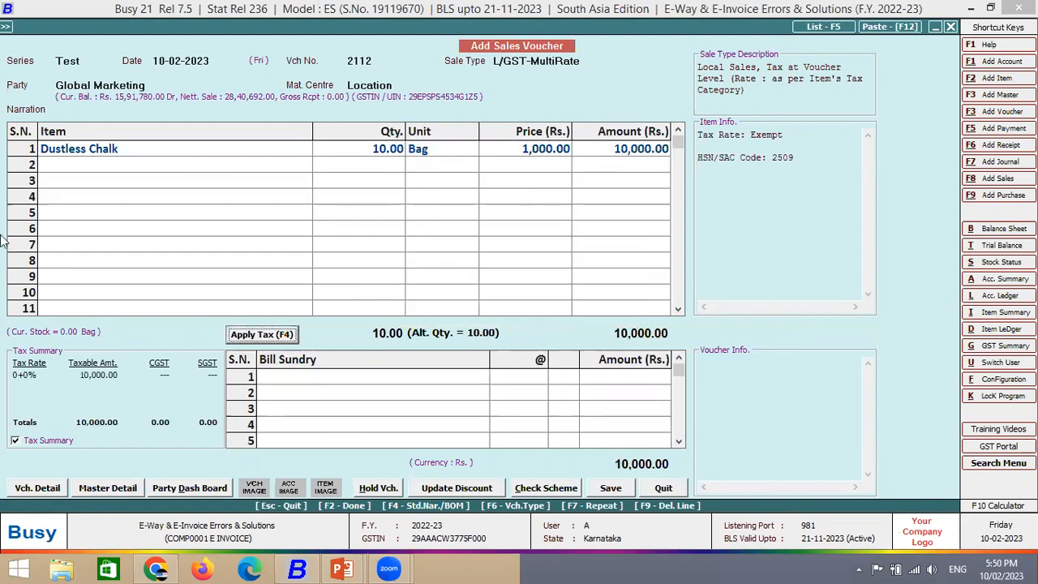
- Retry applying tax to row 1, then save the voucher with its transport details
click(520, 151)
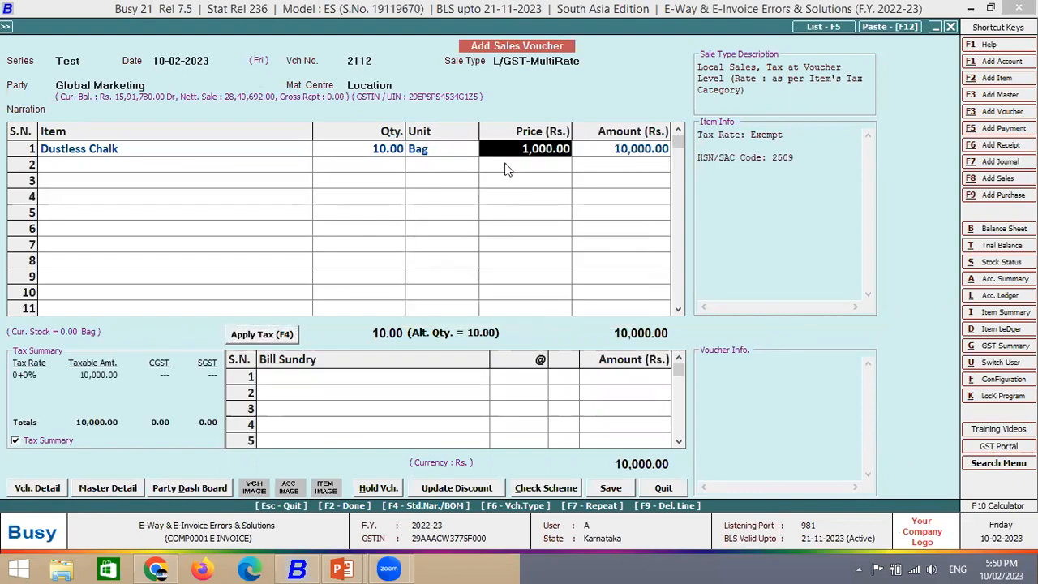
key(Return)
key(Return)
key(Return)
key(F4)
key(Return)
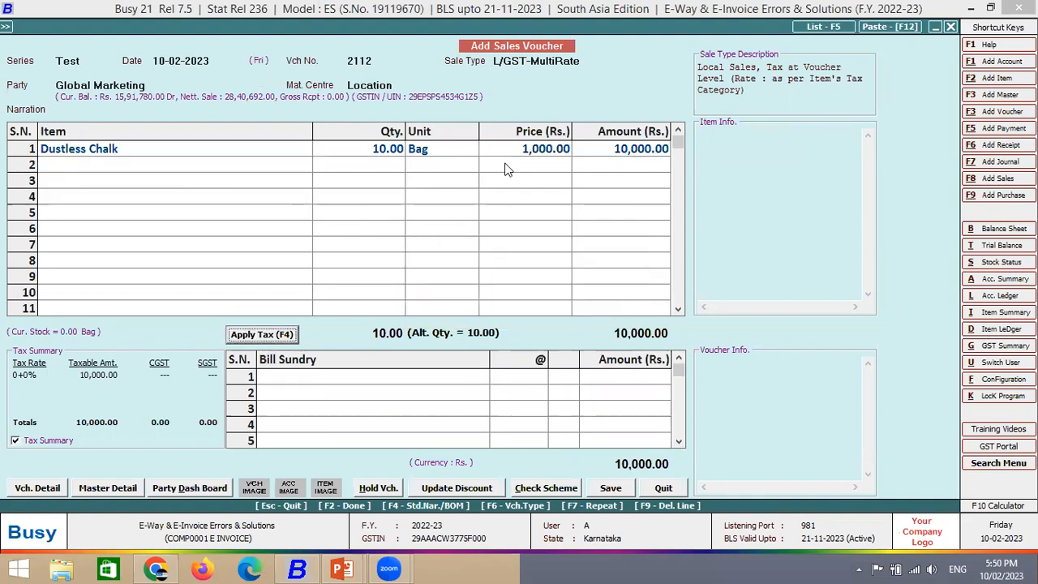
click(550, 154)
key(Return)
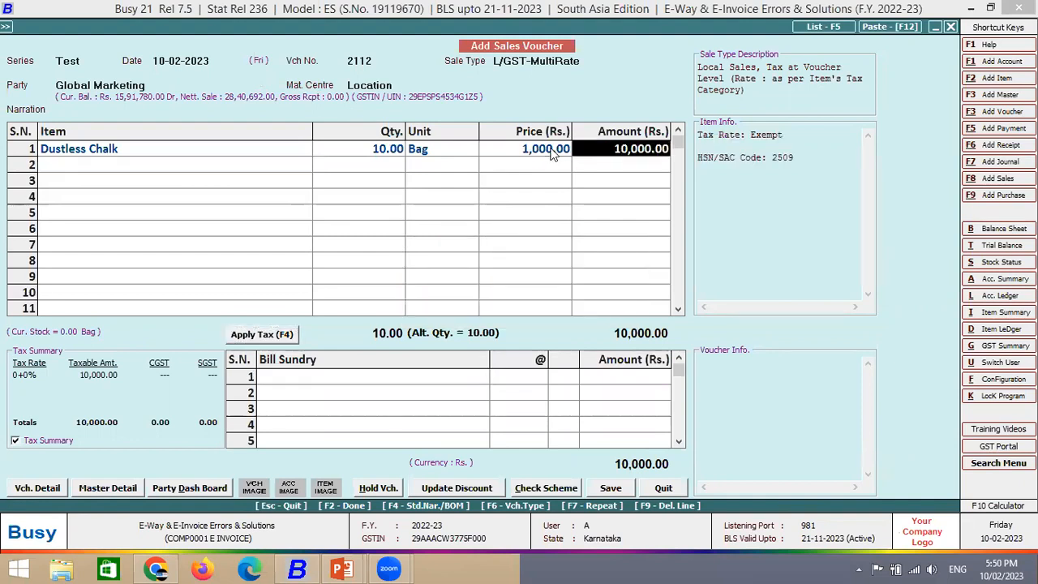
key(Return)
key(Return)
key(F4)
key(Return)
key(Return)
key(F2)
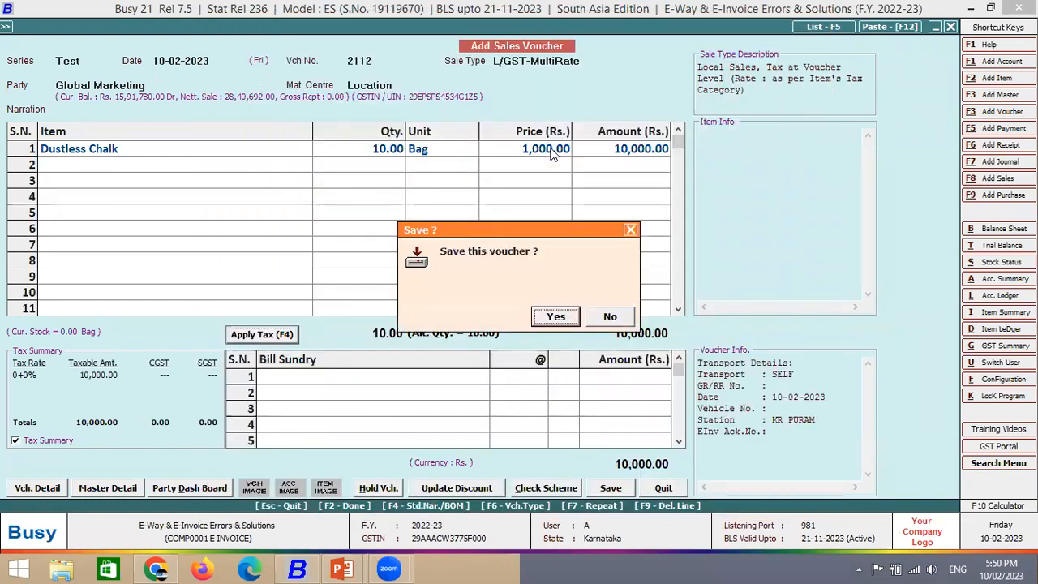
key(Return)
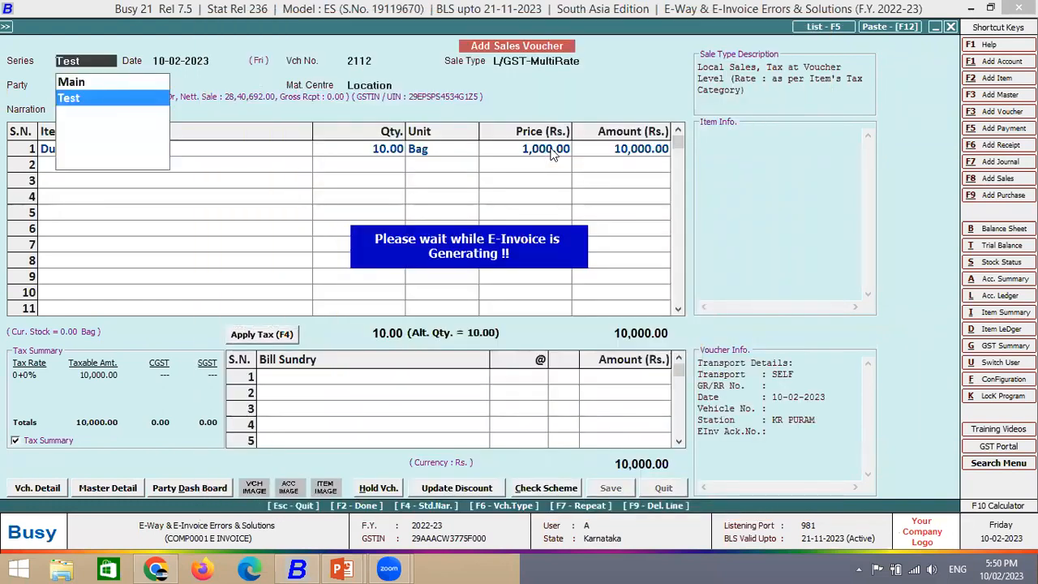
- Check the voucher for possible e-invoice errors, then start View & Generate E-Invoice
key(F2)
key(Return)
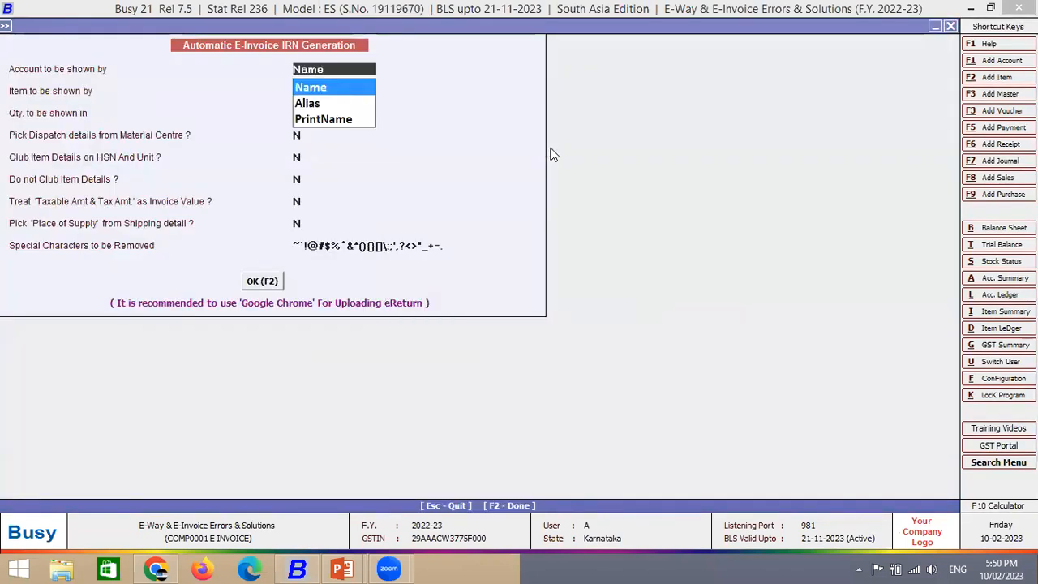
key(Escape)
key(Right)
key(Return)
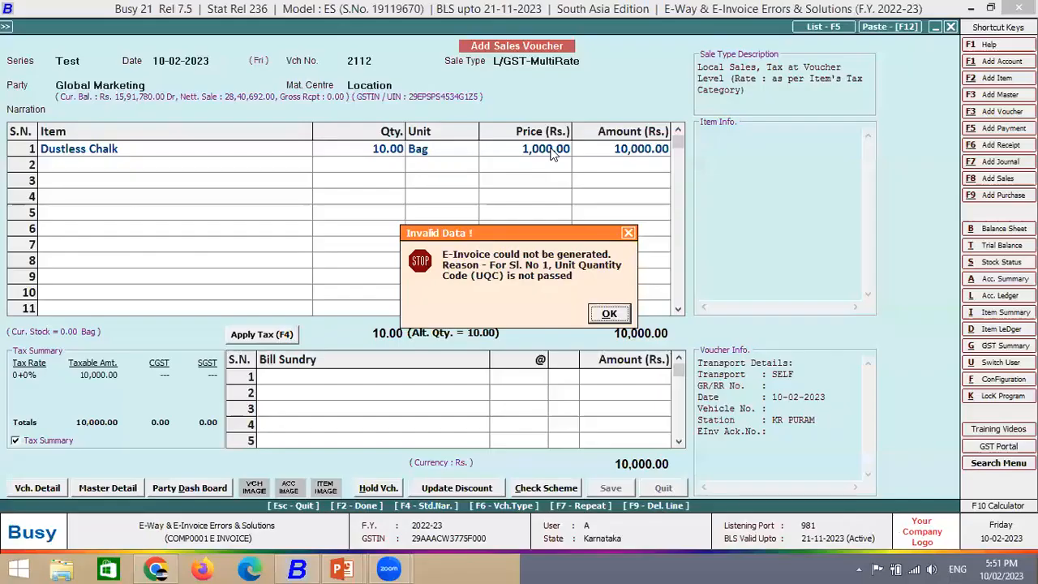
- Dismiss Busy's e-invoice error reporting HSN code 123456 as invalid
key(Return)
- Skip printing and start a Main-series L/GST-MultiRate sale dated 10-02-2023 to Global Marketing for Santoor
key(Right)
key(Return)
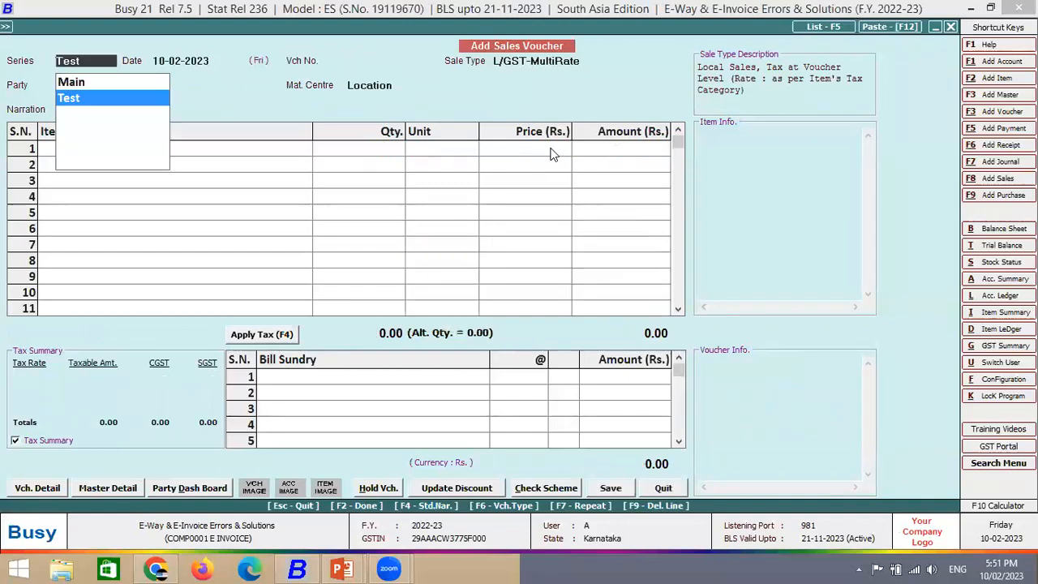
key(Return)
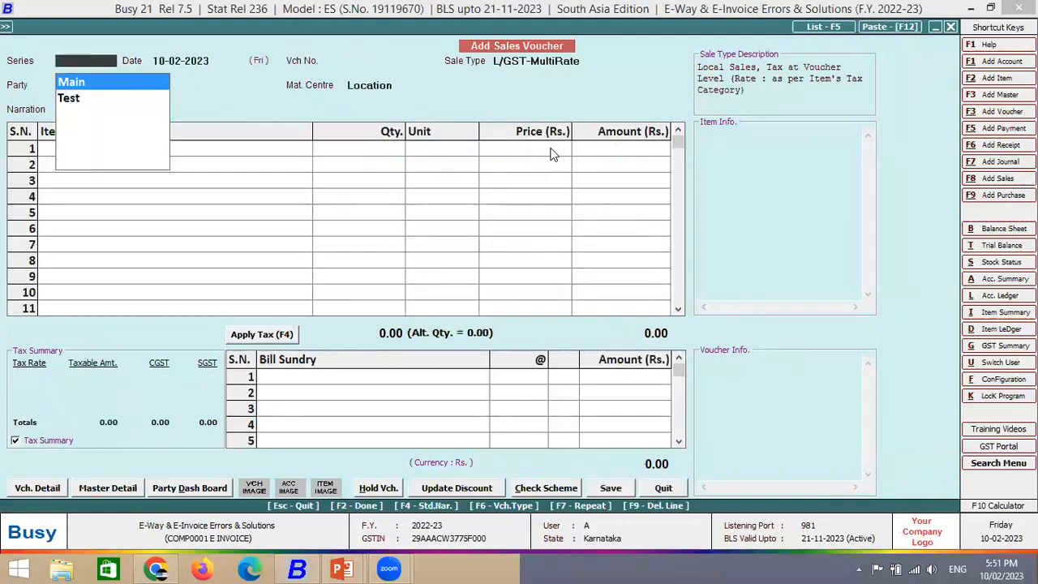
key(Return)
key(Return)
key(Return)
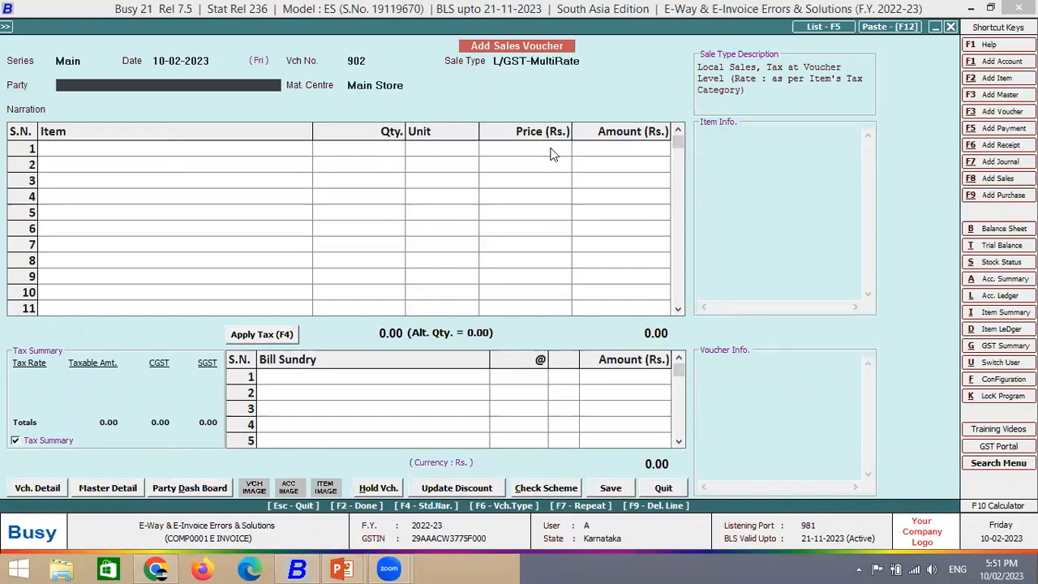
text(GLO)
key(Return)
key(Return)
key(Return)
key(F2)
key(Return)
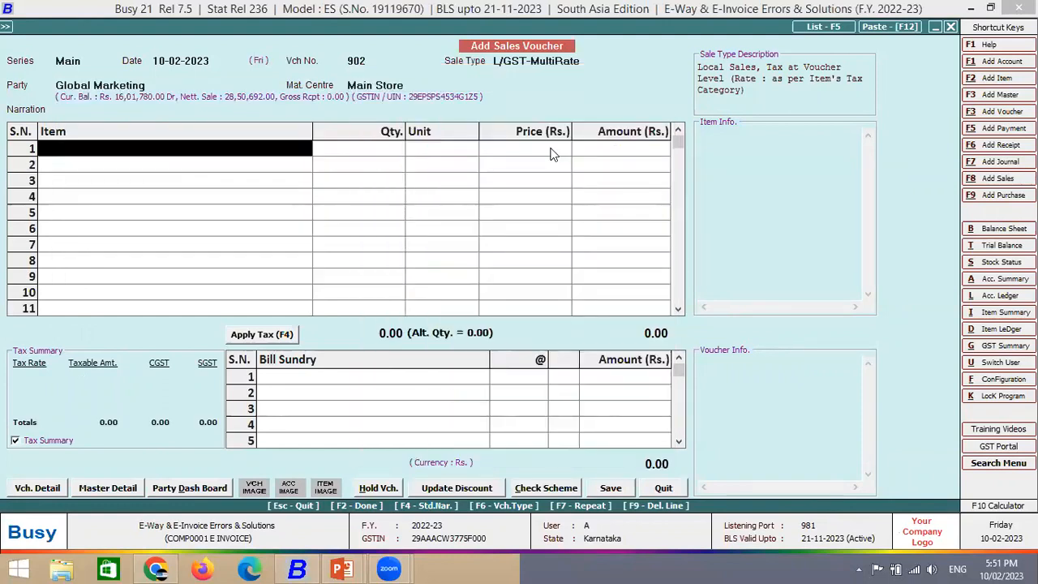
text(sa)
key(Down)
key(Return)
- Change Santoor's HSN/SAC code from 3401 to 123458 and save the item master
key(Left)
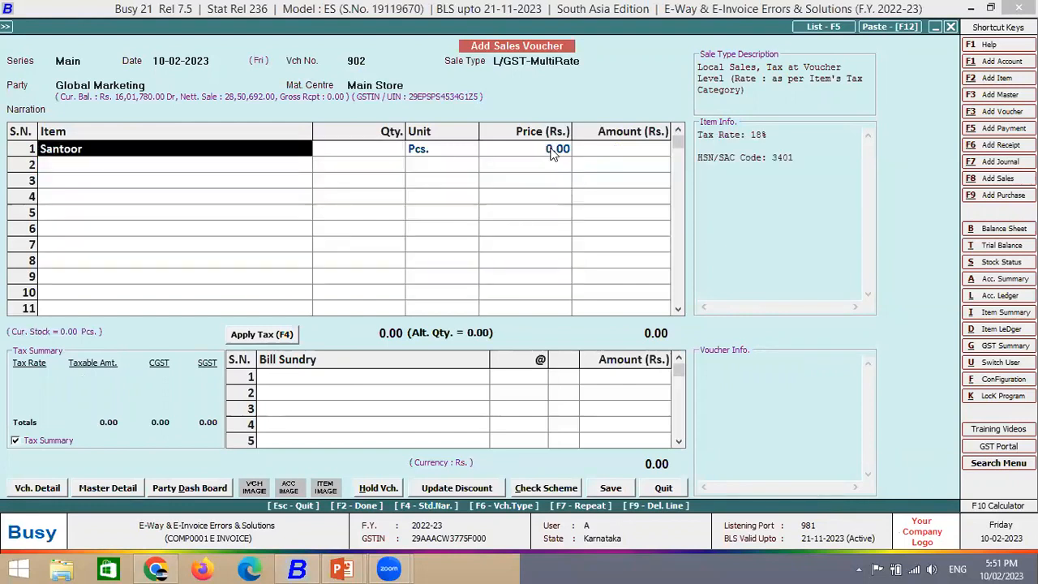
key(ctrl+Return)
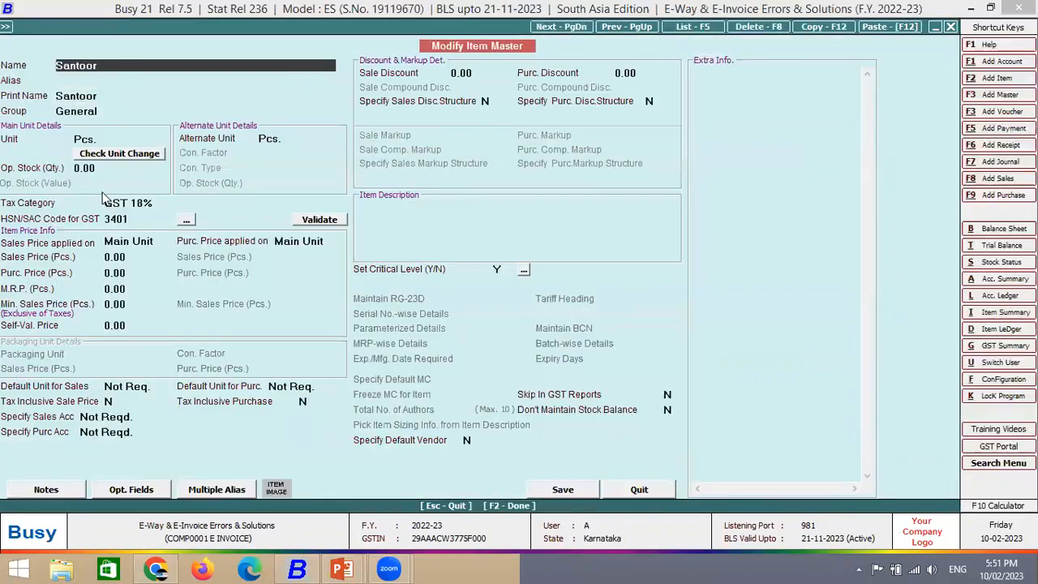
click(146, 221)
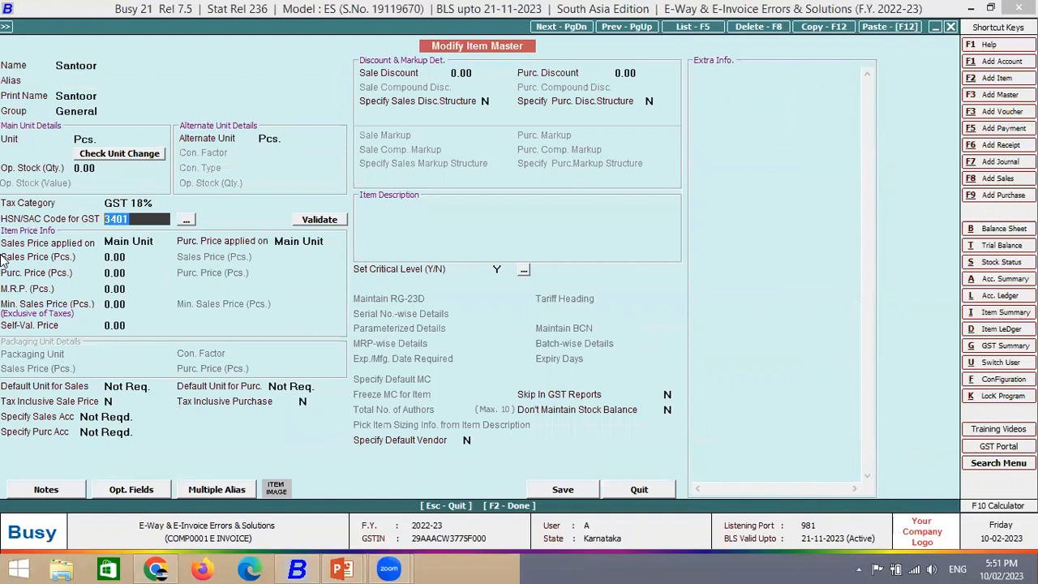
key(BackSpace)
text(123458)
key(Return)
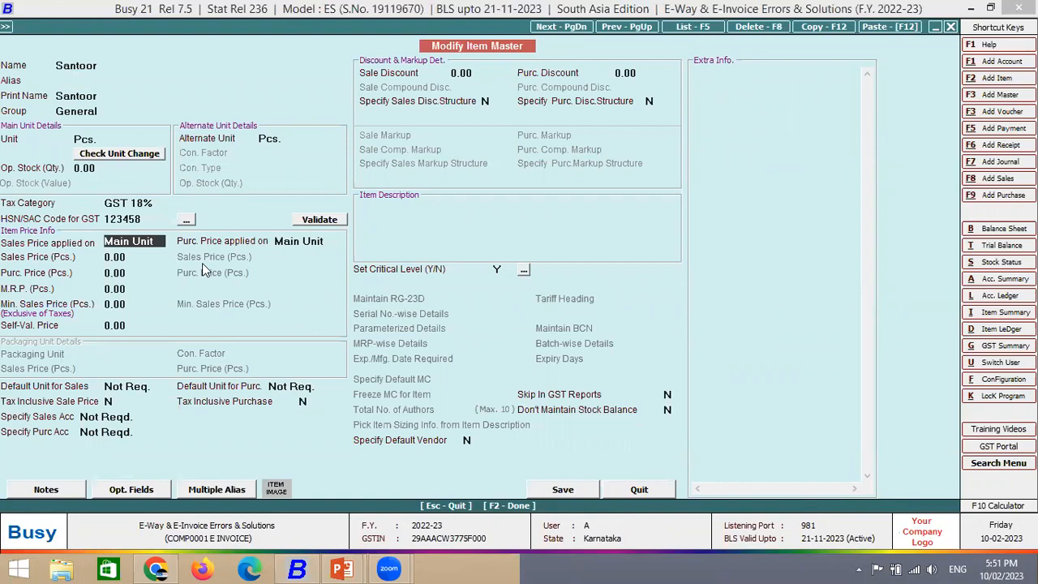
key(Return)
key(Escape)
key(F2)
key(Return)
- Enter quantity 10 of Santoor at a price of 1,000
text(10)
key(Return)
key(Return)
text(1000)
key(Return)
key(Return)
key(Return)
key(Return)
key(Return)
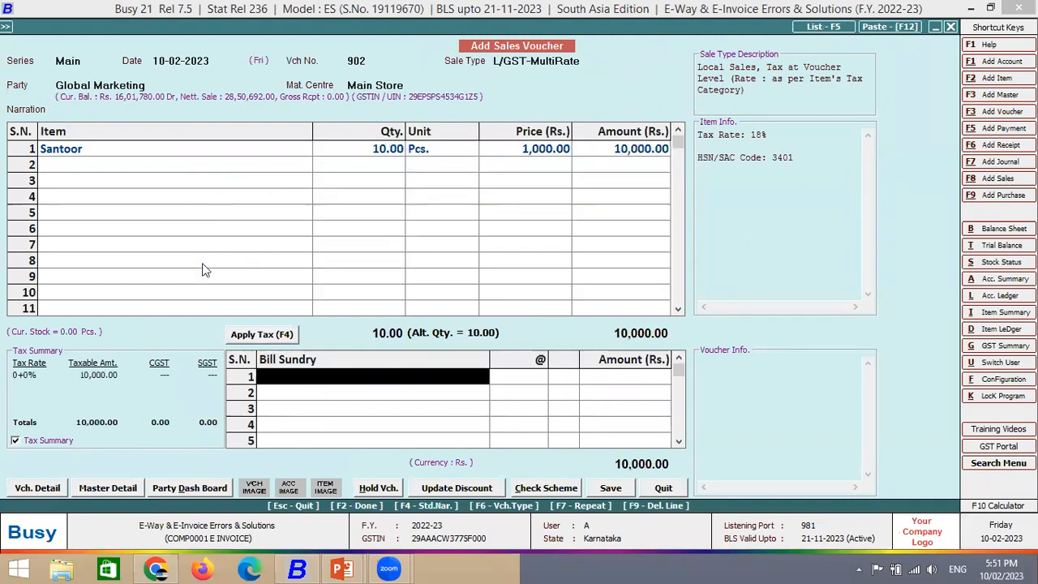
- Save voucher 902 with SELF transport, check e-invoice errors, and start IRN generation
key(Return)
key(Return)
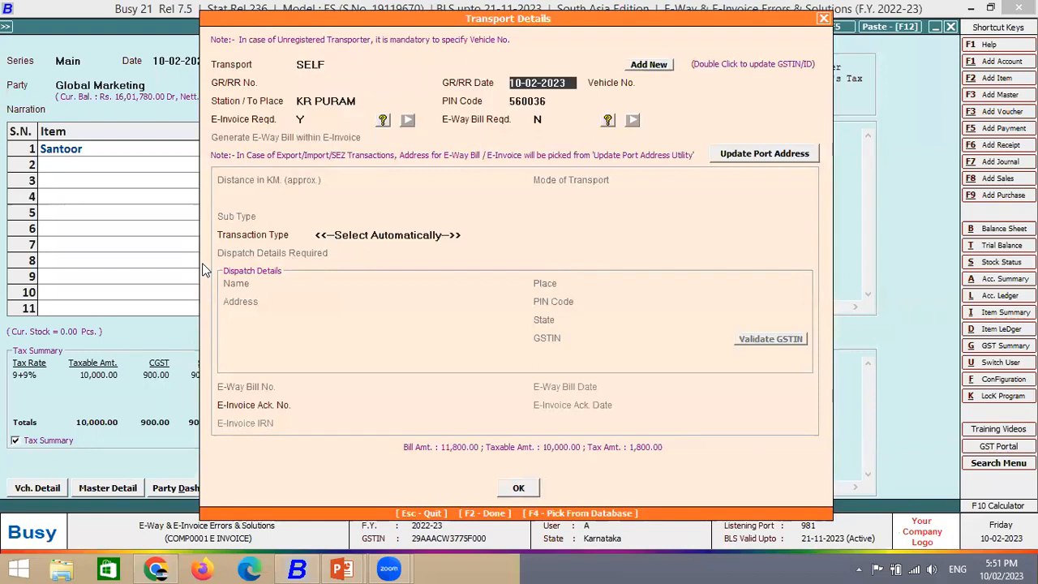
key(F2)
key(Return)
key(Return)
key(Return)
key(F2)
key(Return)
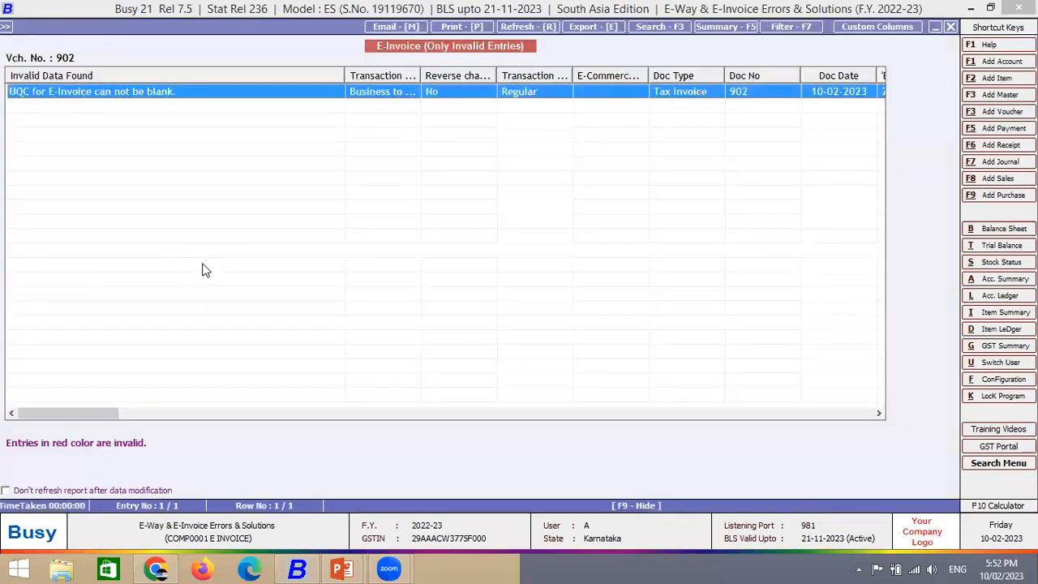
key(Escape)
key(F2)
key(Right)
key(Return)
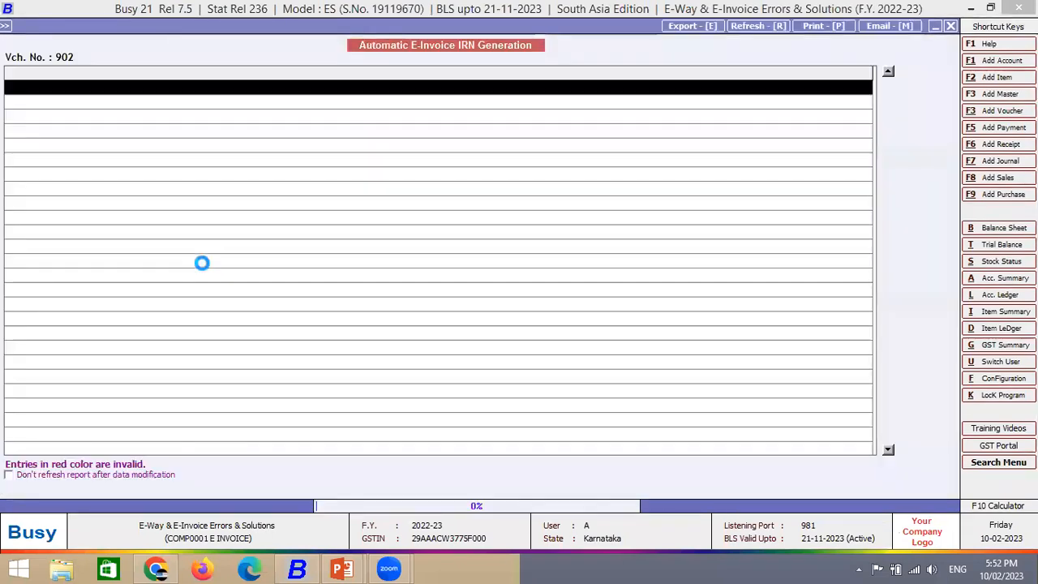
- Close the e-invoice result and decline printing and notification for the next voucher
key(Escape)
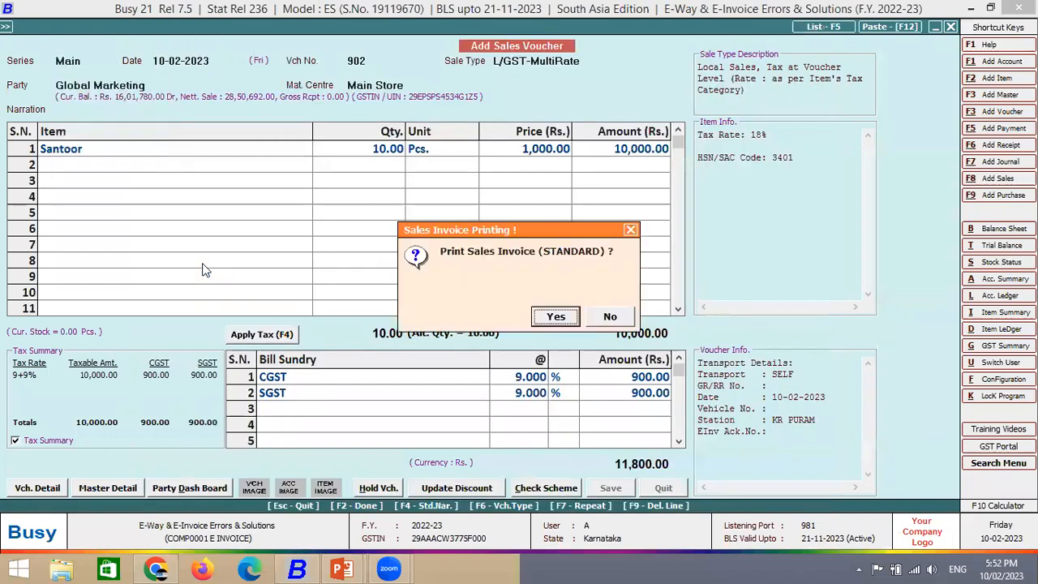
key(Escape)
key(Escape)
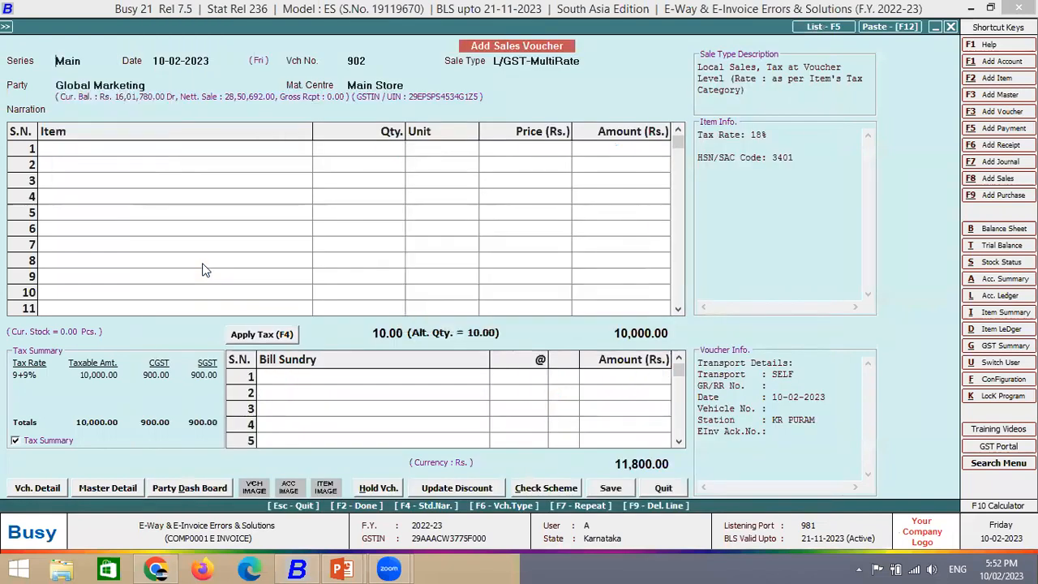
key(Return)
key(Return)
key(Return)
key(Return)
key(Escape)
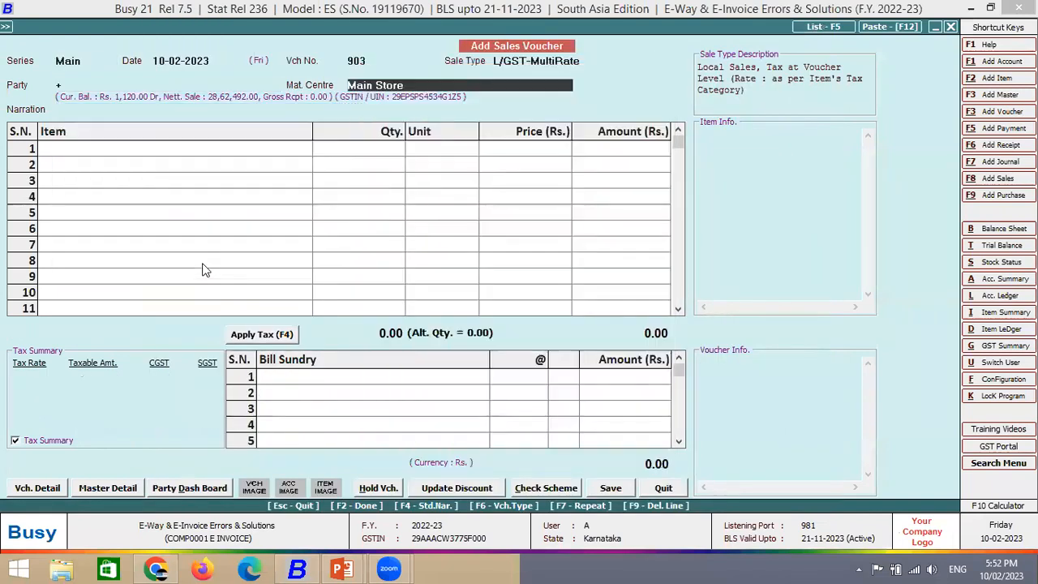
- Bill voucher 903 to Global Marketing with Santoor as the first item
text(GLO)
key(Return)
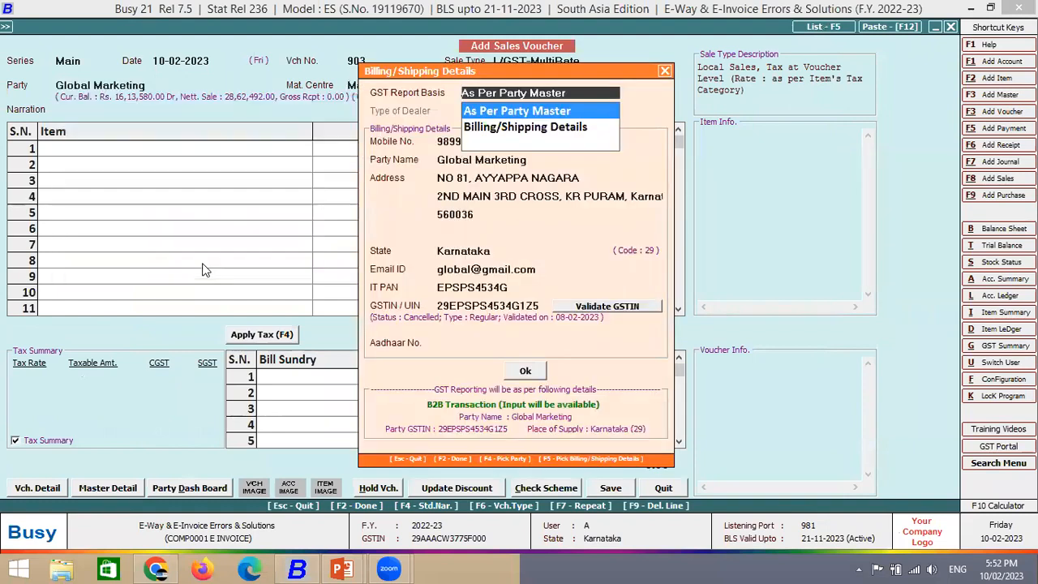
key(Escape)
key(Return)
text(s)
key(Down)
key(Return)
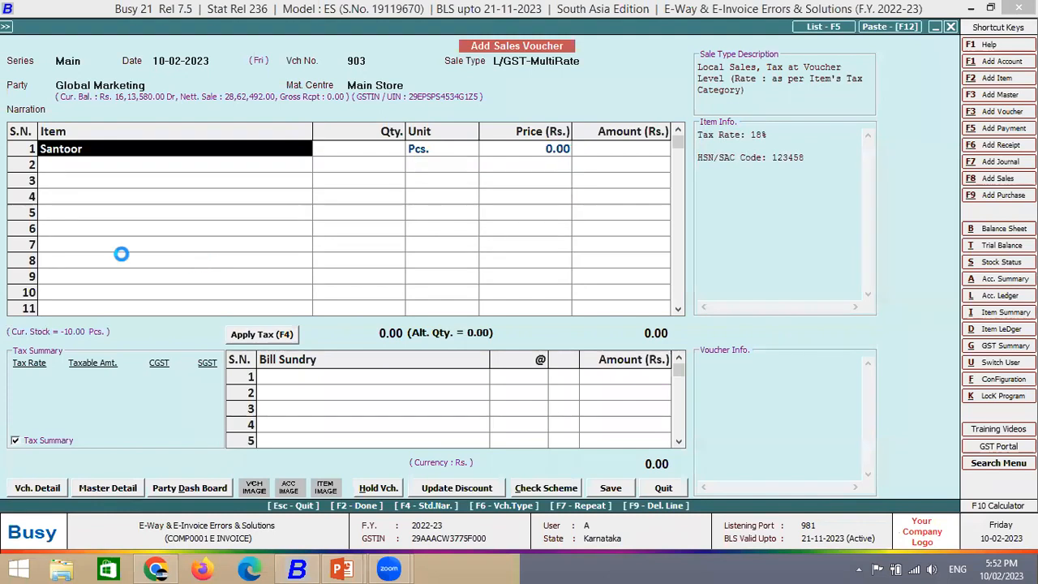
- Set the Pcs. unit's e-invoice UQC to PIECES via Santoor's item master and save
key(ctrl+Return)
click(118, 134)
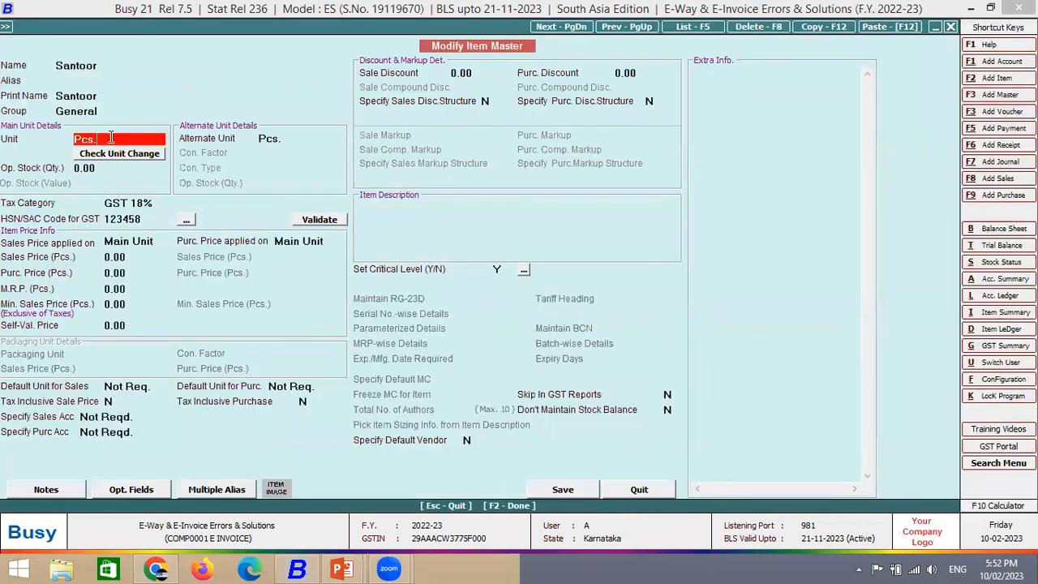
key(ctrl+Return)
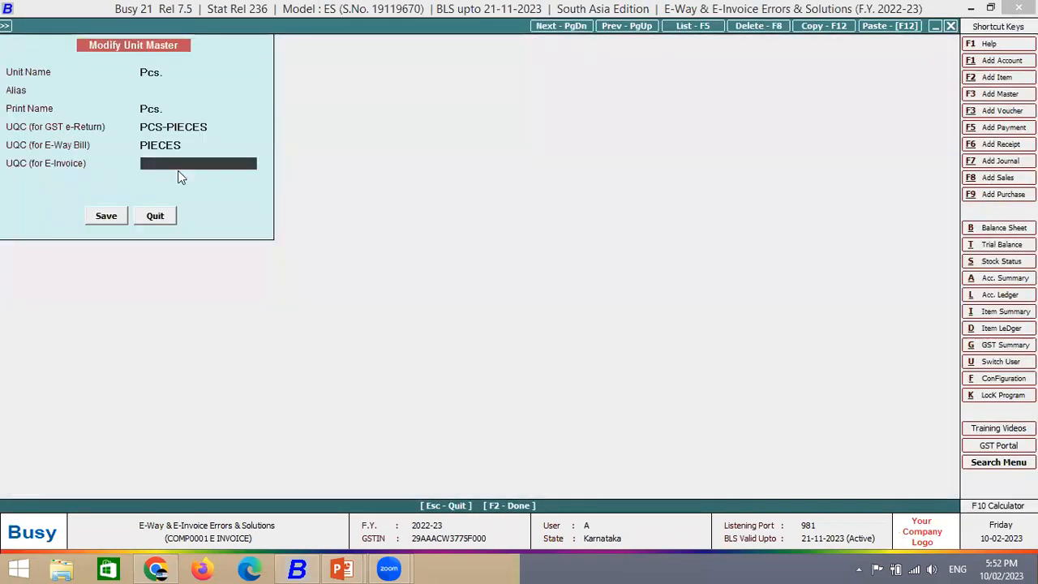
text(pi)
key(Return)
key(Return)
- Enter quantity 10 of Santoor at a price of 1,000
key(Return)
key(Return)
key(Return)
key(F2)
key(F2)
key(Return)
text(10)
key(Return)
key(Return)
text(1000)
key(Return)
key(Return)
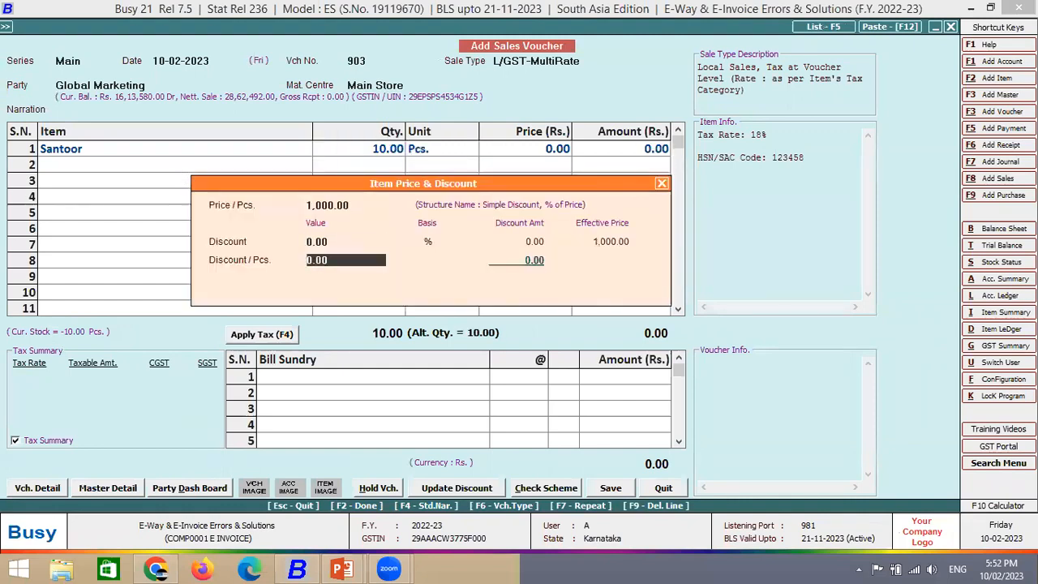
key(Return)
key(Return)
key(F2)
key(Return)
key(Return)
- Choose automatic e-invoice generation, check for errors, and start IRN generation
key(F2)
key(Escape)
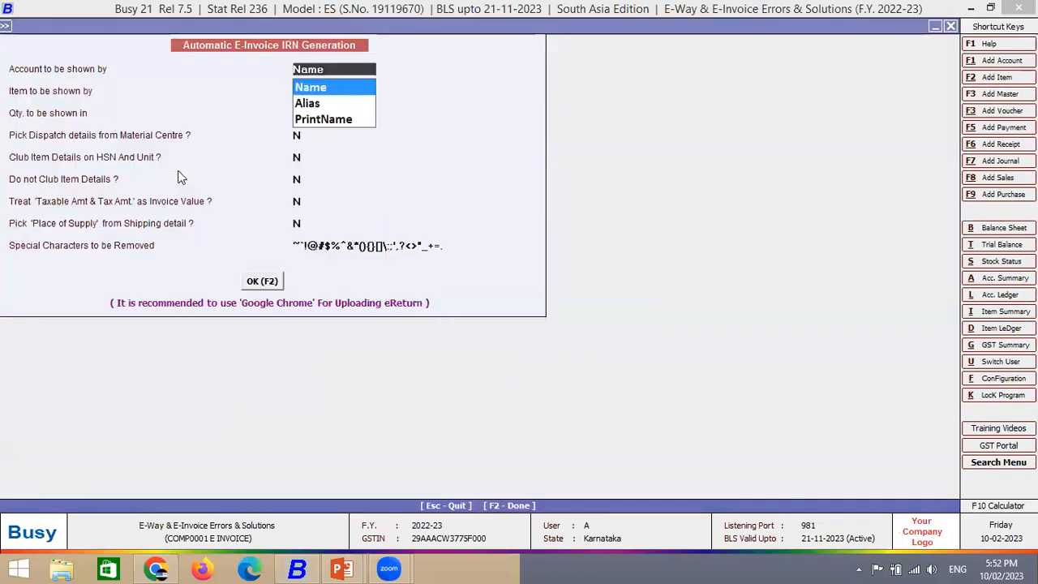
key(F2)
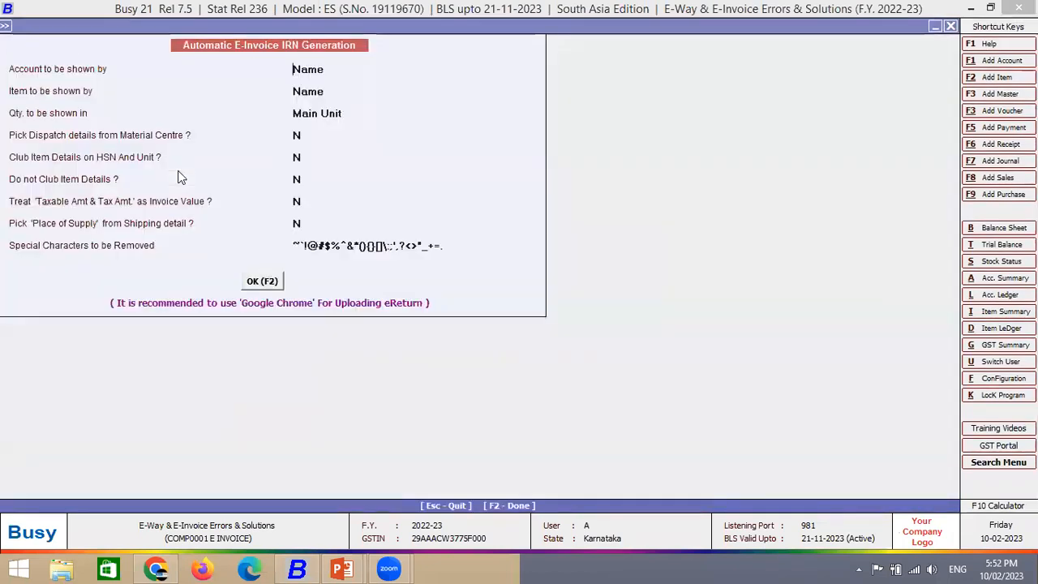
key(F2)
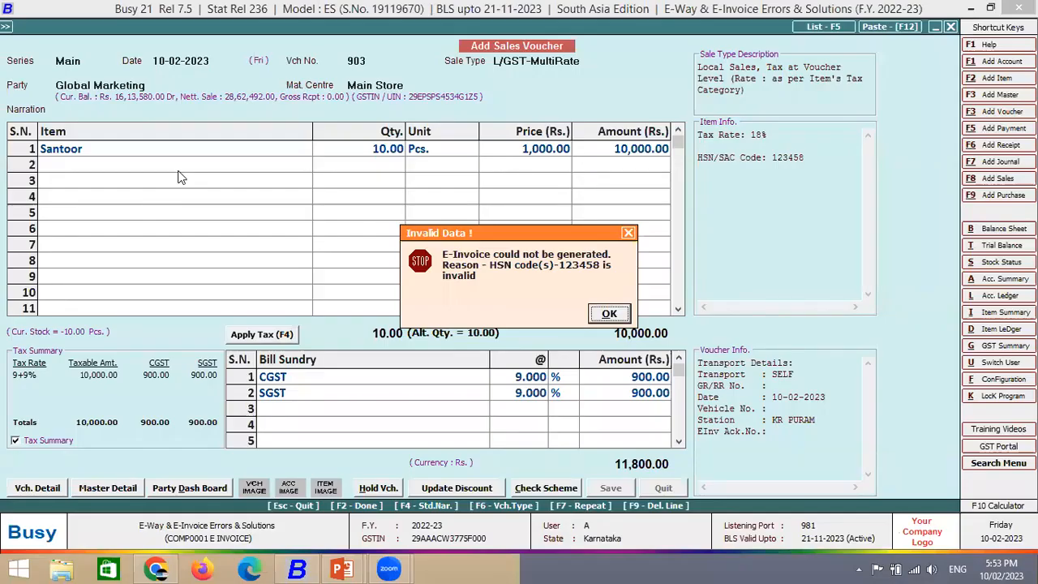
- Dismiss the error reporting HSN code 123458 as invalid for voucher 903
key(Return)
- Leave the voucher and browse the tax category list under Administration > Masters
key(Escape)
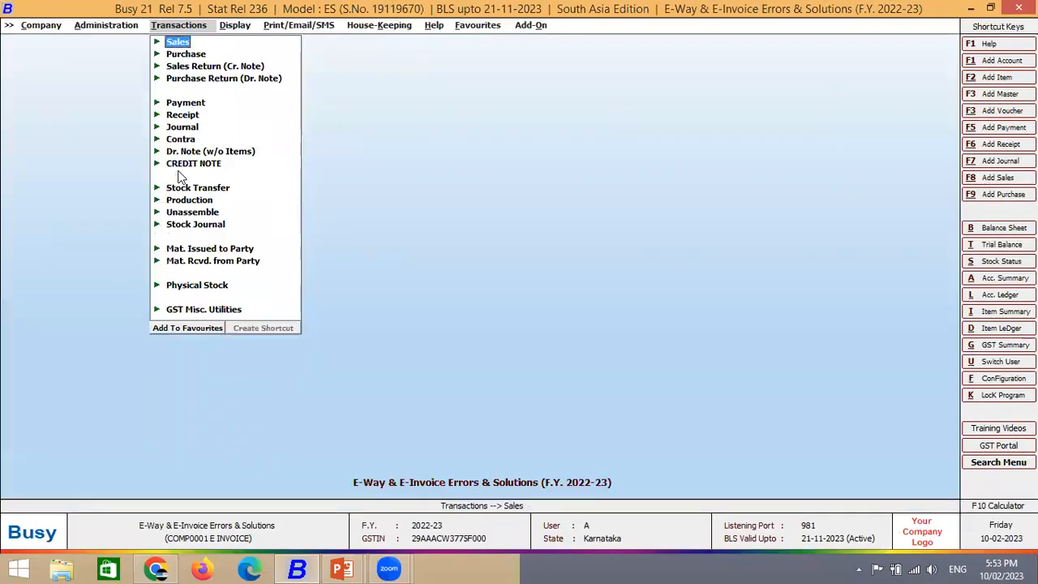
key(Left)
key(Left)
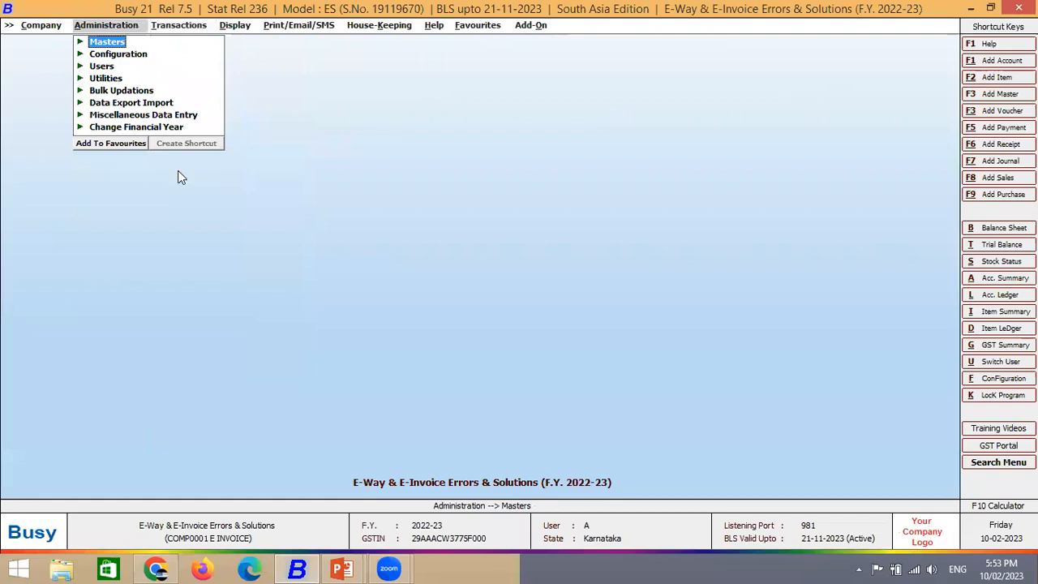
key(Right)
key(Down)
key(Down)
key(Down)
key(Down)
key(Down)
key(Down)
key(Down)
key(Down)
key(Down)
key(Down)
key(Down)
key(Down)
key(Down)
key(Down)
key(Down)
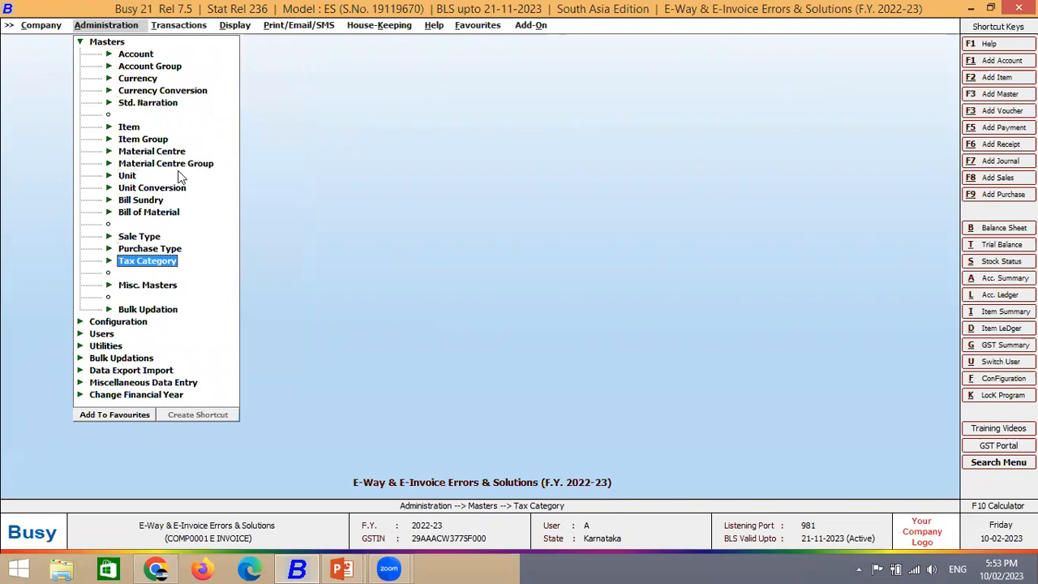
key(Right)
key(Down)
key(Down)
key(Return)
key(Return)
key(Down)
key(Down)
key(Down)
key(Down)
key(Down)
key(Down)
key(Down)
key(Down)
key(Down)
key(Down)
key(Down)
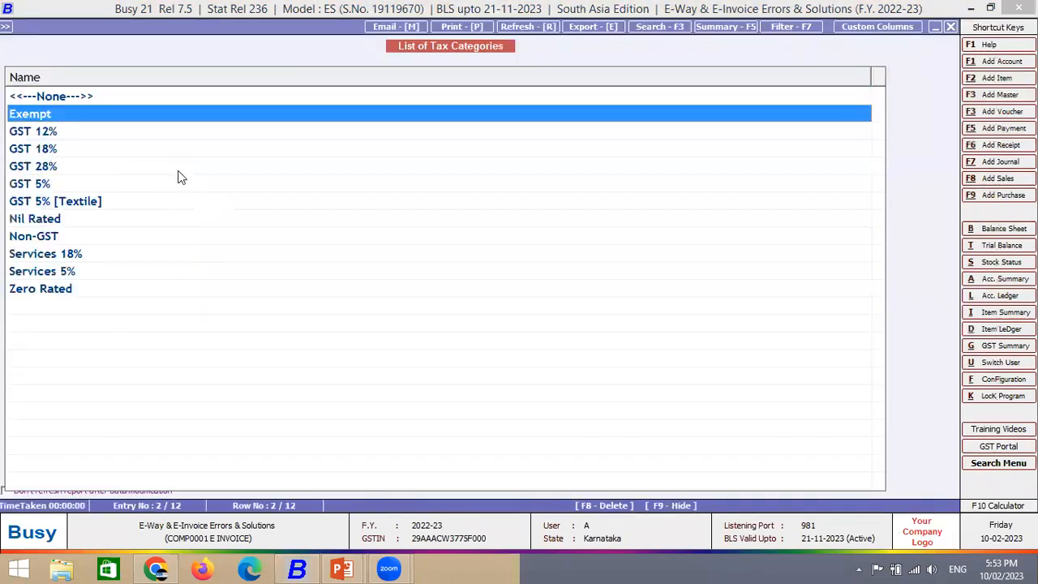
key(Up)
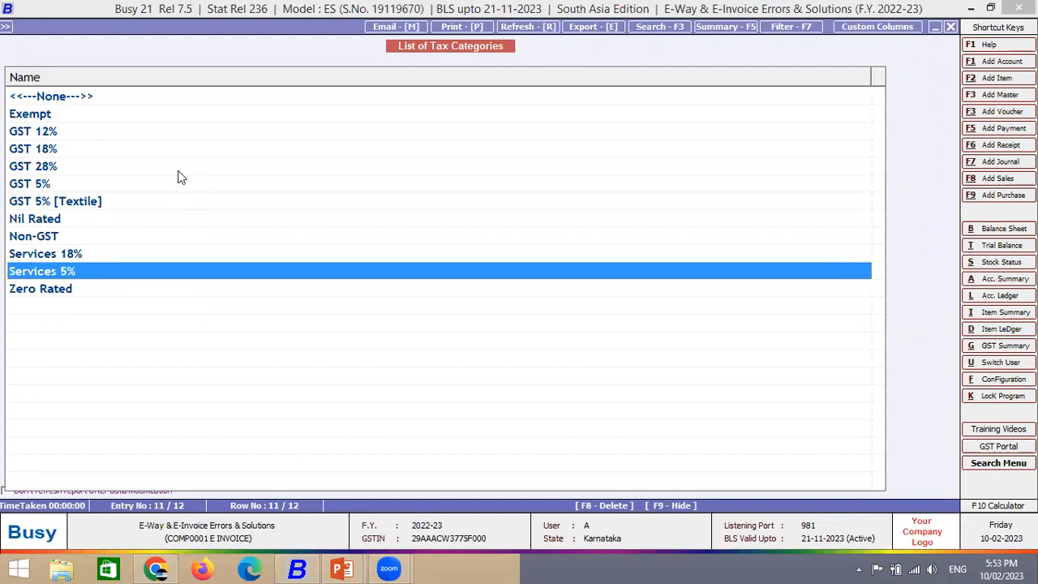
key(Up)
key(Up)
key(Up)
key(Up)
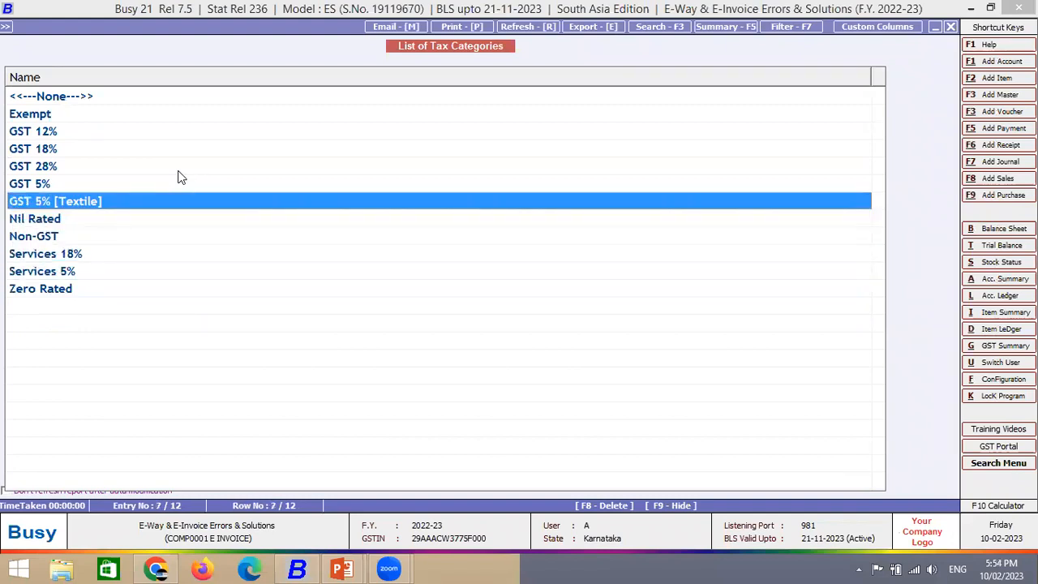
key(Escape)
- Open the GST 5% [Textile] tax category for modification
key(Up)
key(Up)
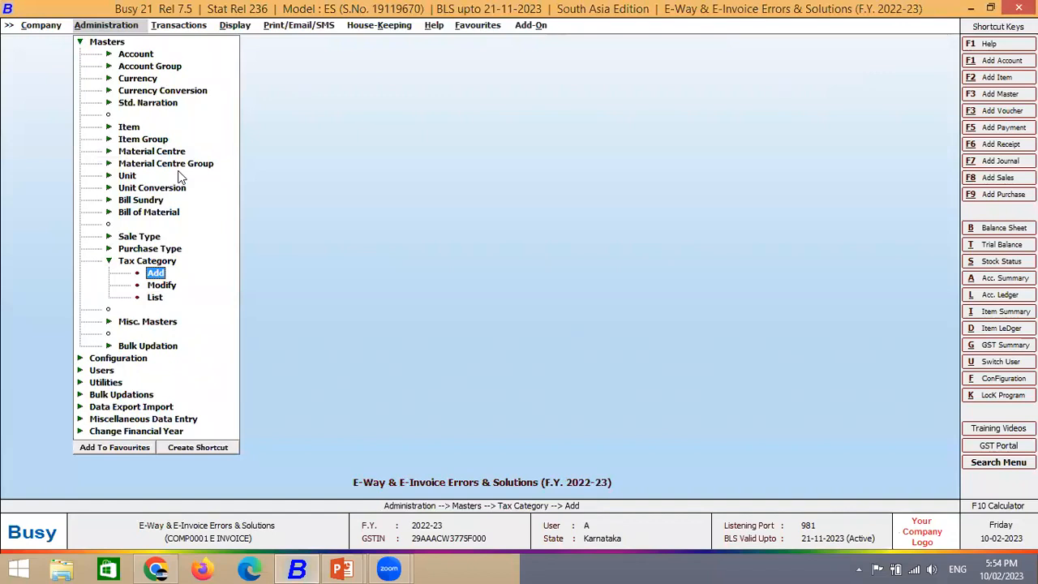
key(Down)
key(Down)
key(Return)
key(Return)
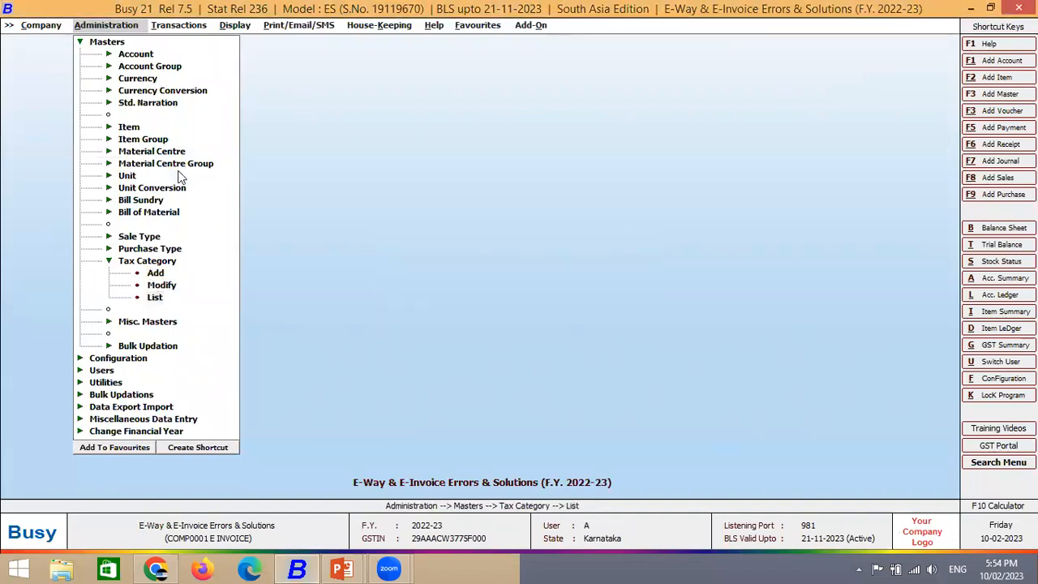
key(Down)
key(Down)
key(Down)
key(Down)
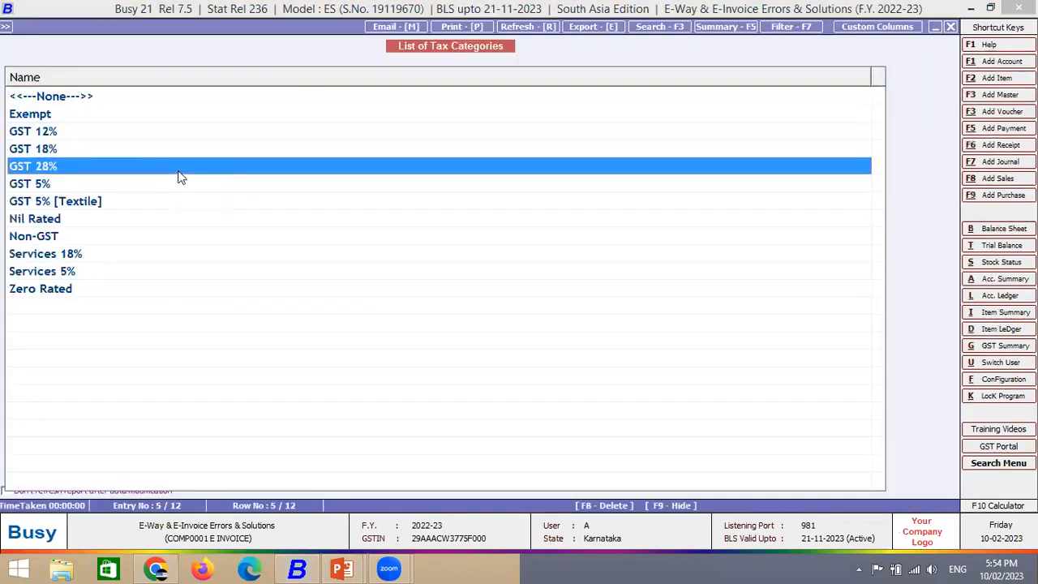
key(Down)
key(Down)
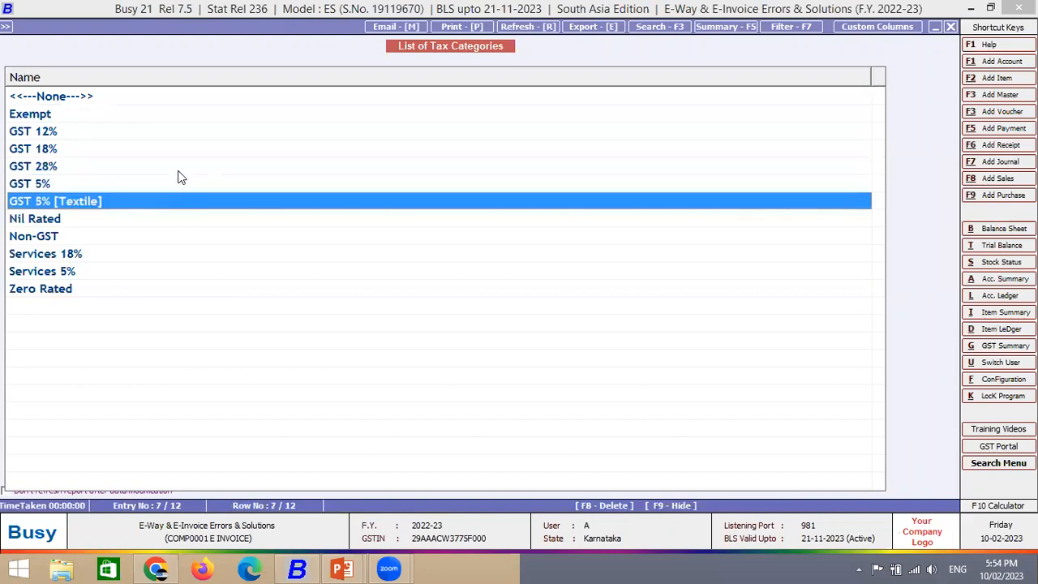
key(Return)
key(Return)
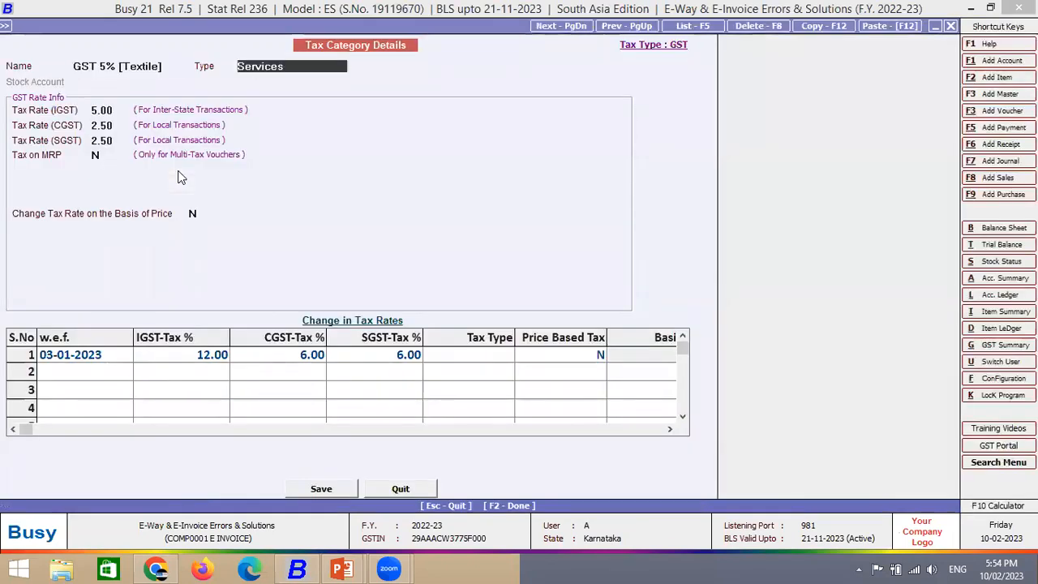
- Keep GST 5% [Textile]'s type as Services and save the category
text(G)
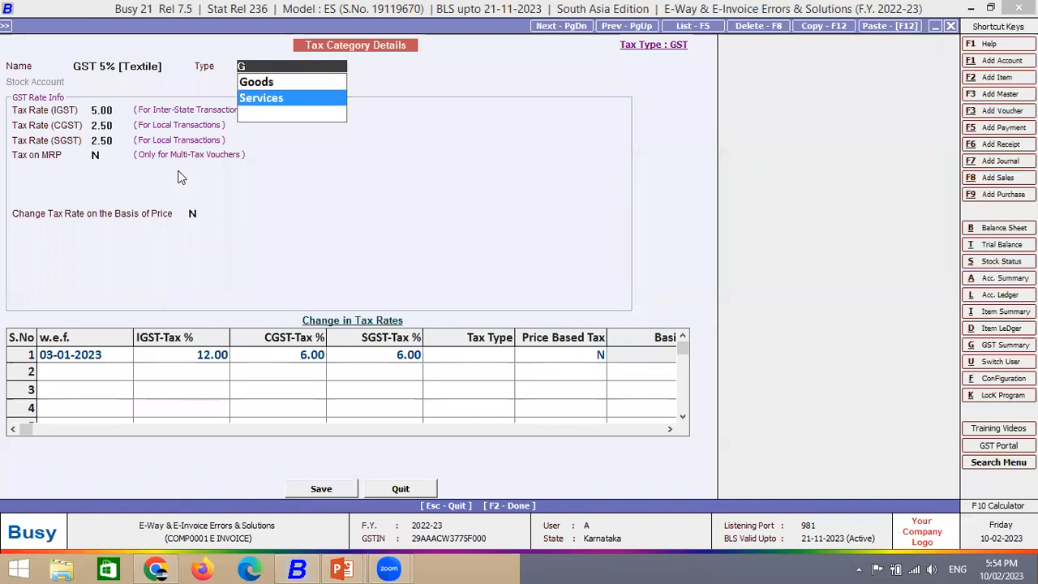
key(Return)
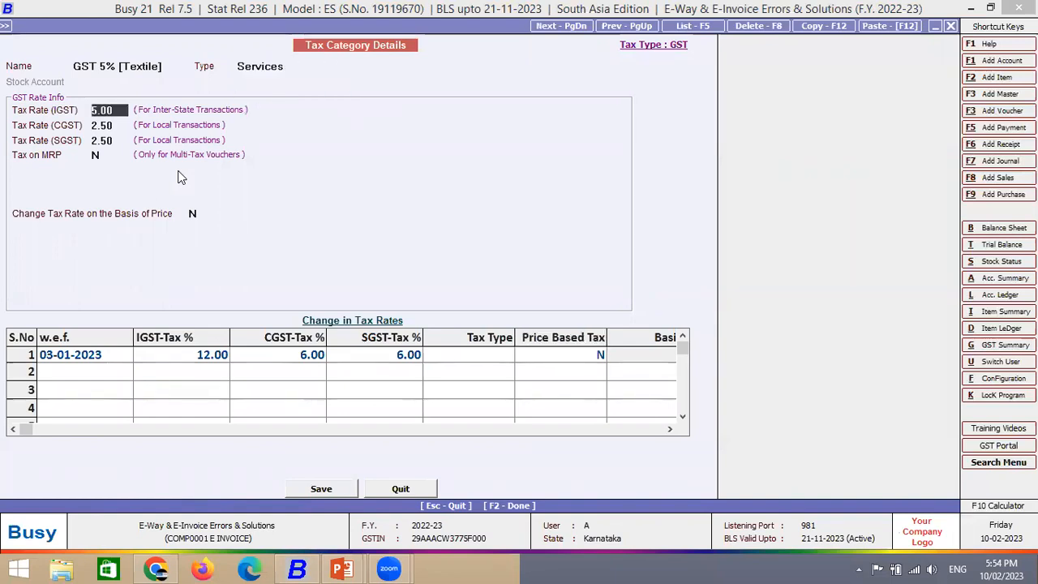
key(F2)
key(Return)
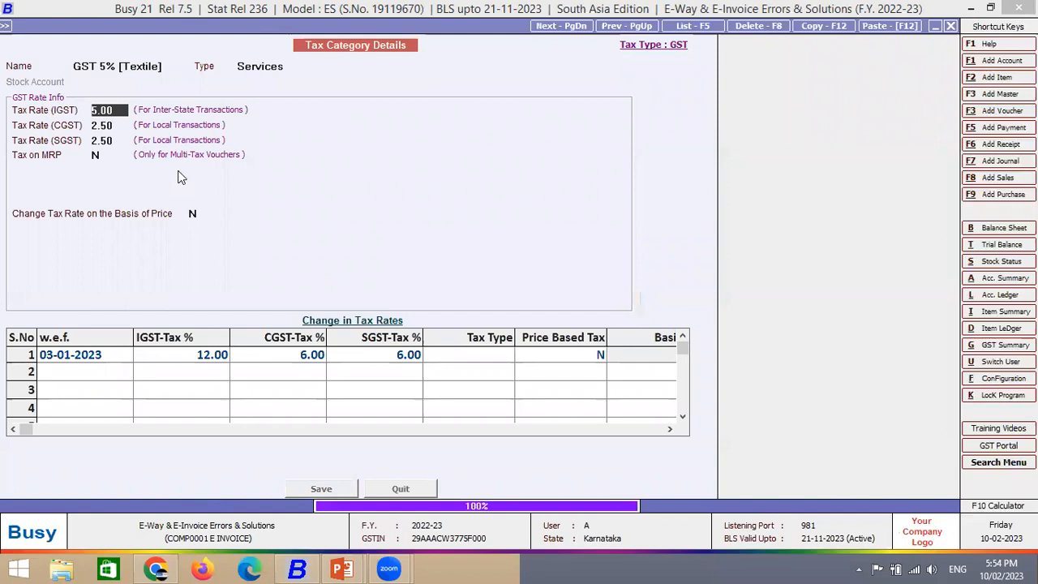
key(Escape)
key(Escape)
key(Escape)
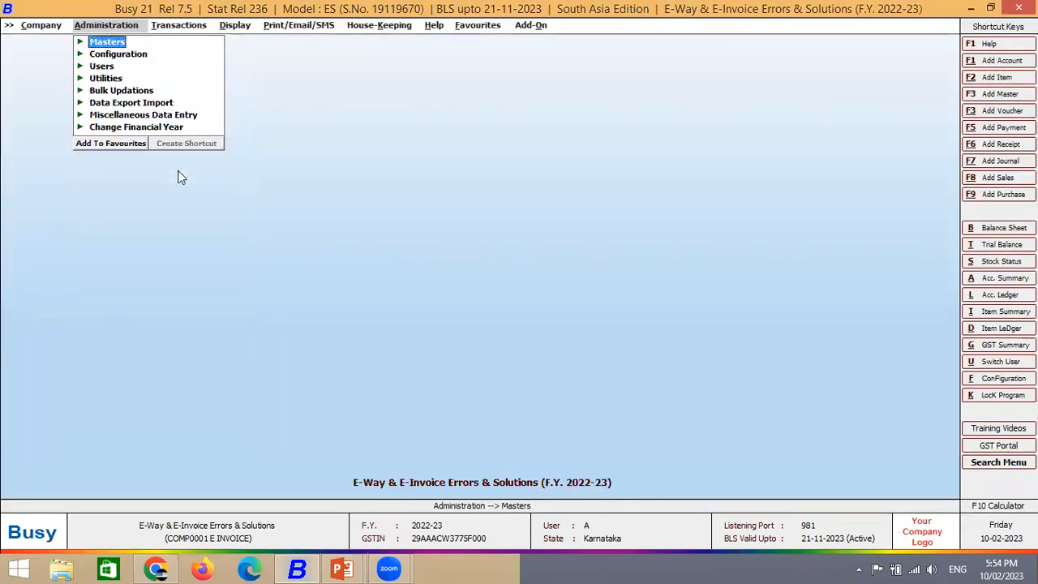
key(Return)
key(Down)
- Open the Medimix item master for modification
key(Down)
key(Down)
key(Down)
key(Down)
key(Return)
key(Down)
key(Return)
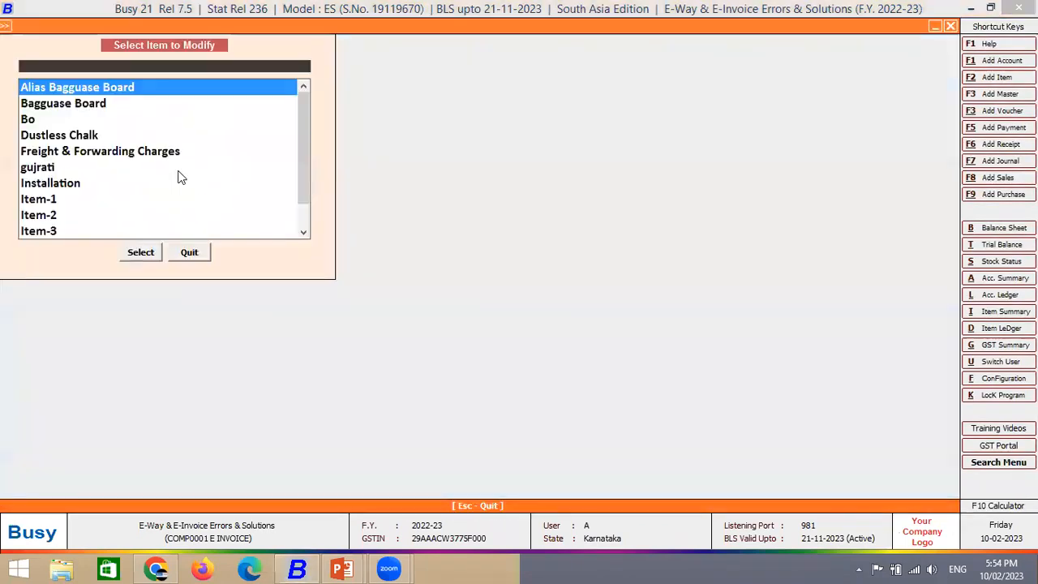
text(Medimix)
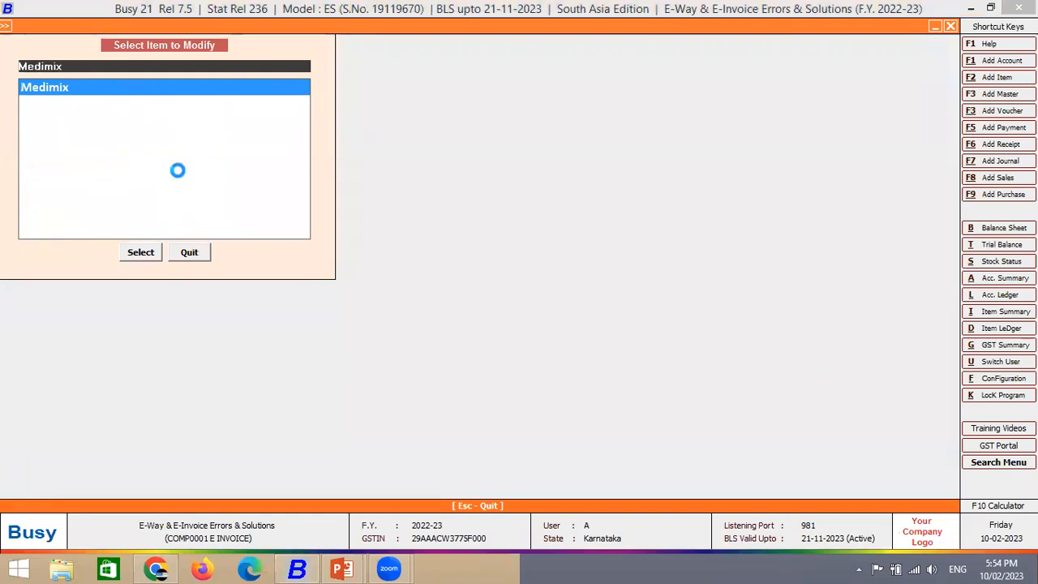
key(Return)
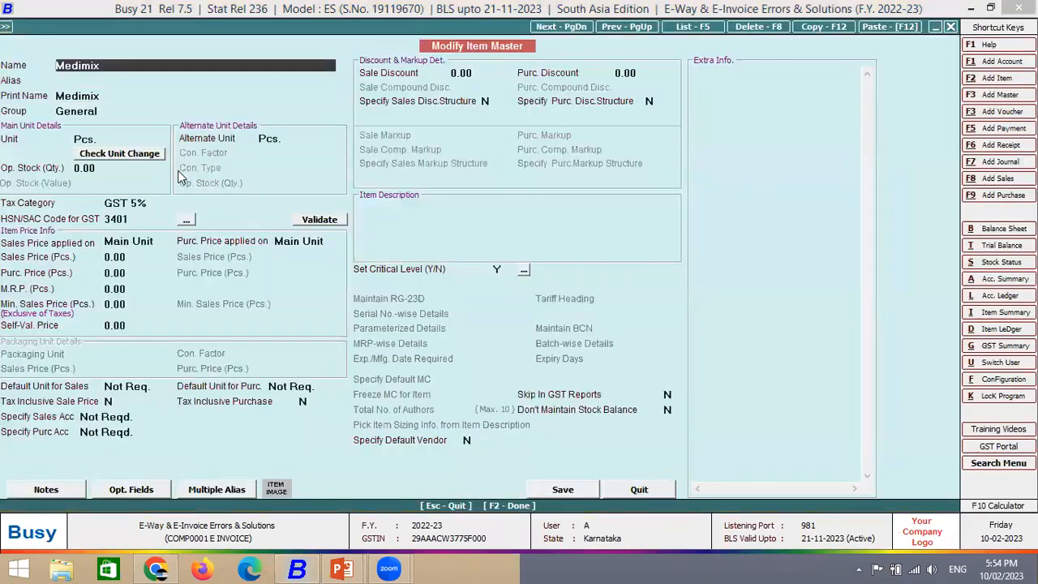
- Set Medimix's tax category to GST 5% [Textile], confirming its Services type
key(Return)
key(Return)
key(Return)
key(Return)
key(Return)
key(Return)
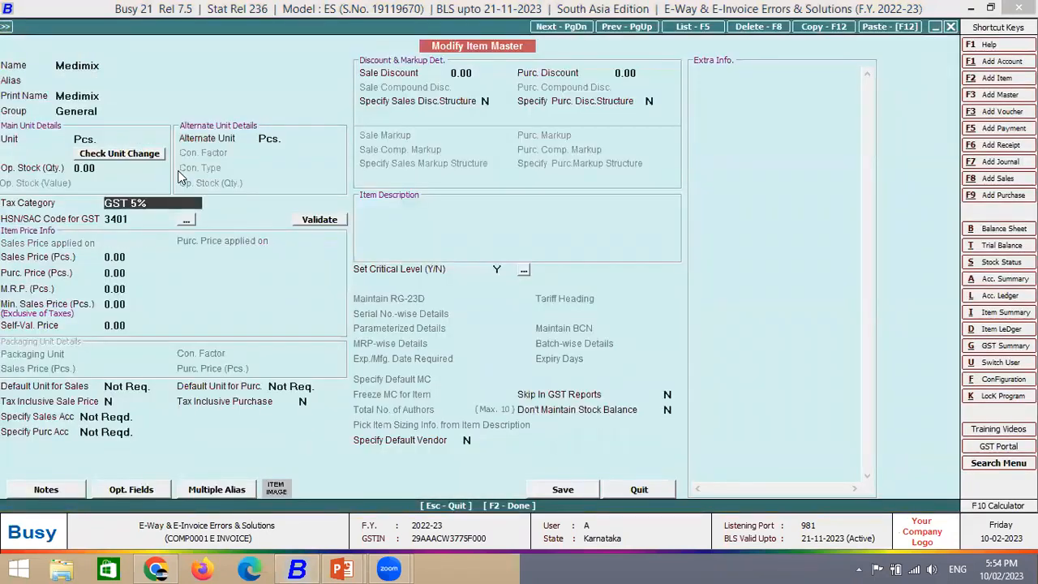
text(5)
key(Down)
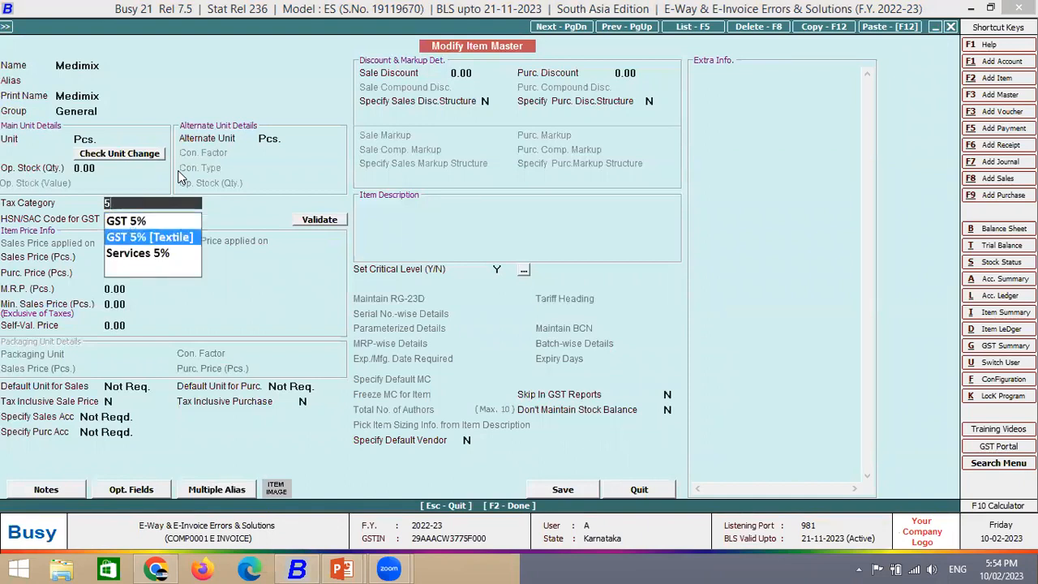
key(Return)
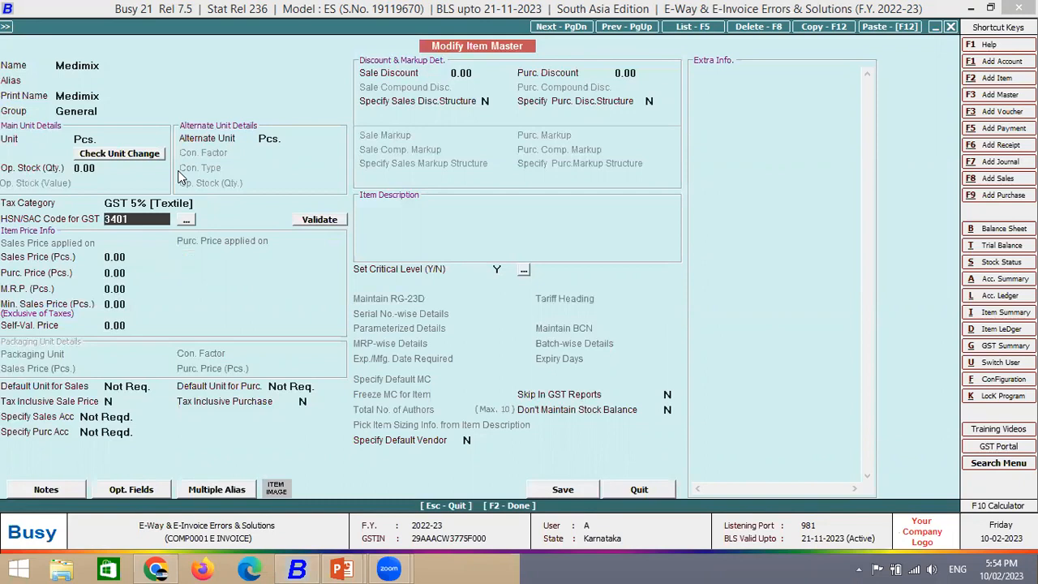
key(Up)
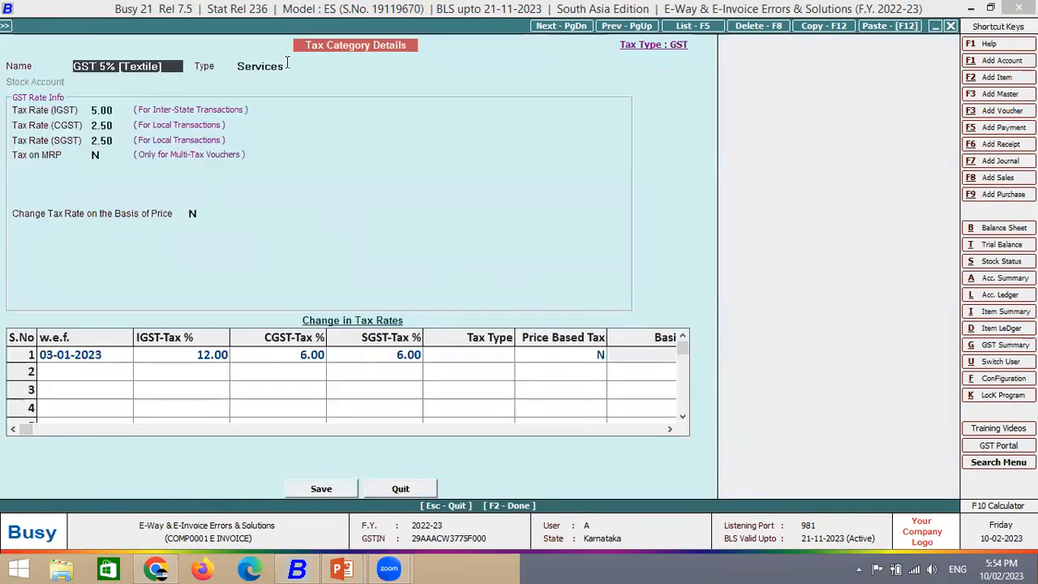
click(287, 63)
key(Escape)
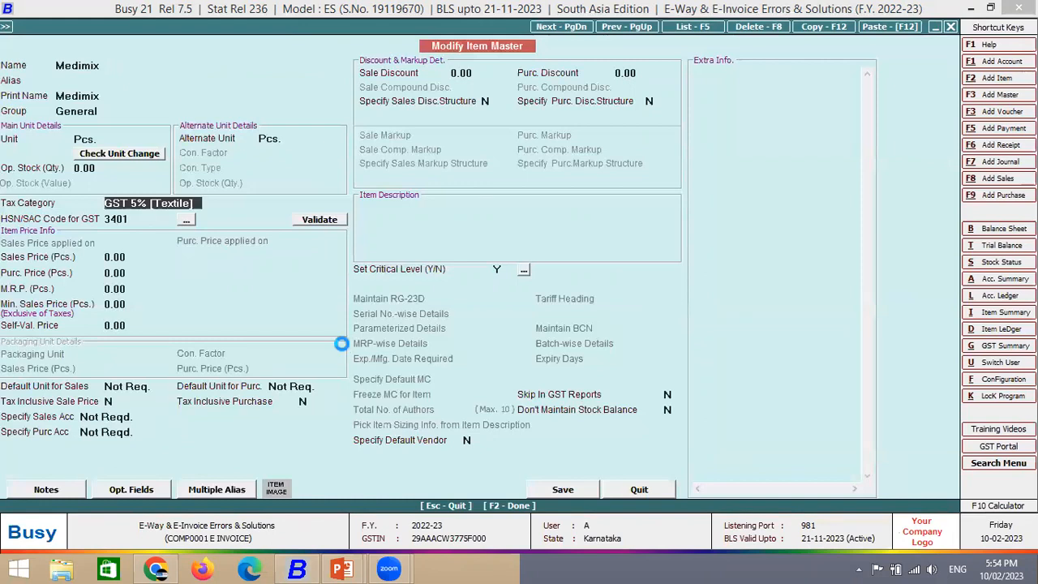
- Save the Medimix item master and return to sales voucher entry
key(F2)
key(F2)
key(Return)
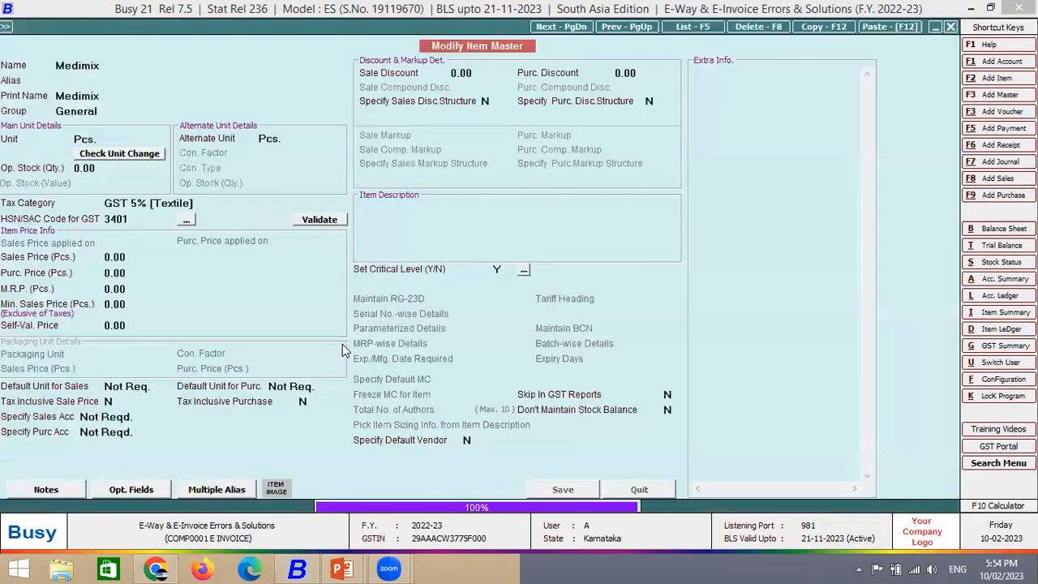
key(Escape)
key(Right)
key(Return)
key(Return)
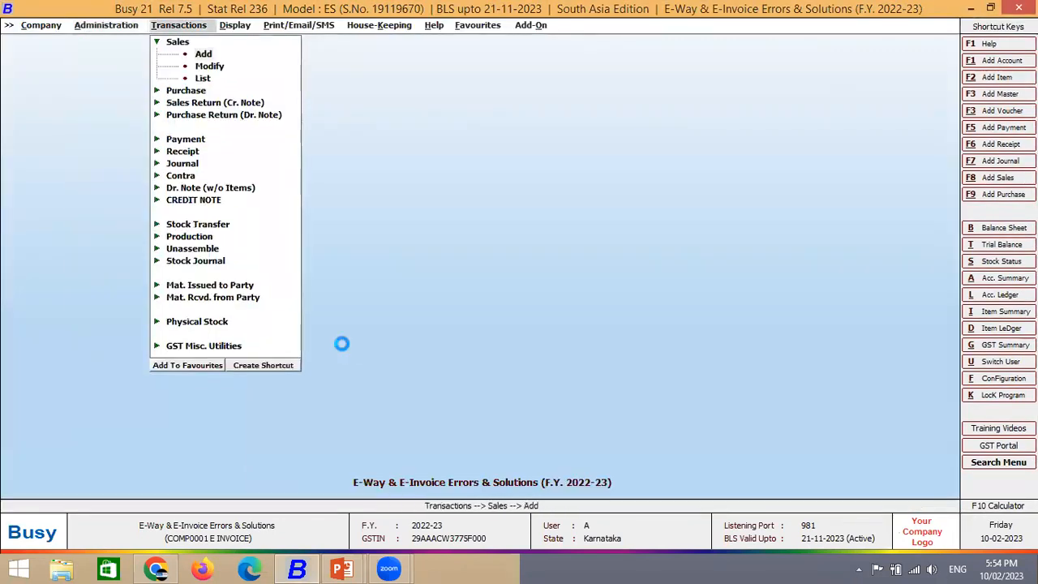
- Enter a Main-series sales voucher to Global Marketing for 10 Medimix at 1,000 each
key(Up)
key(Return)
key(Return)
key(Return)
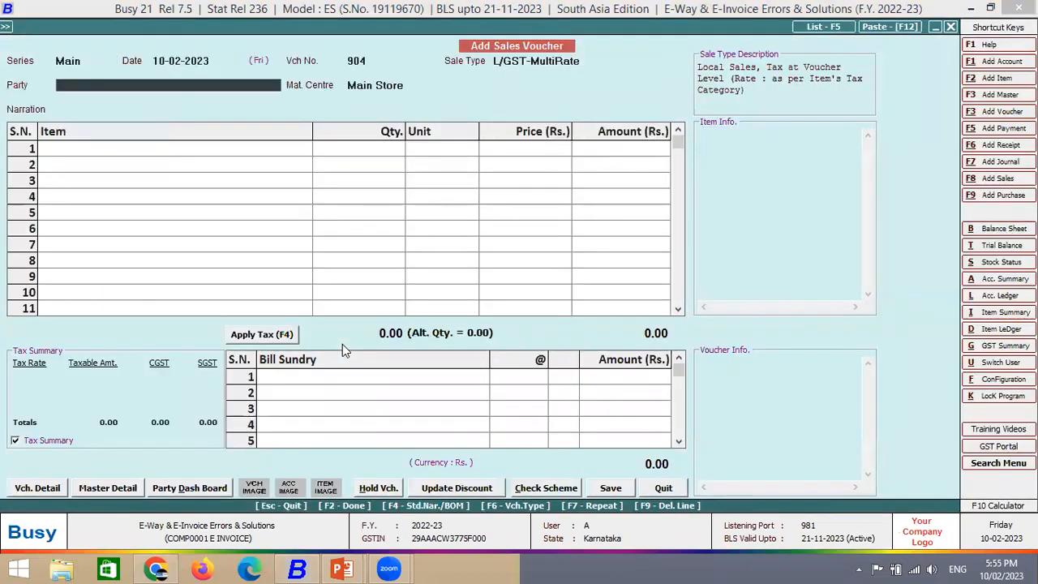
text(GLO)
key(Return)
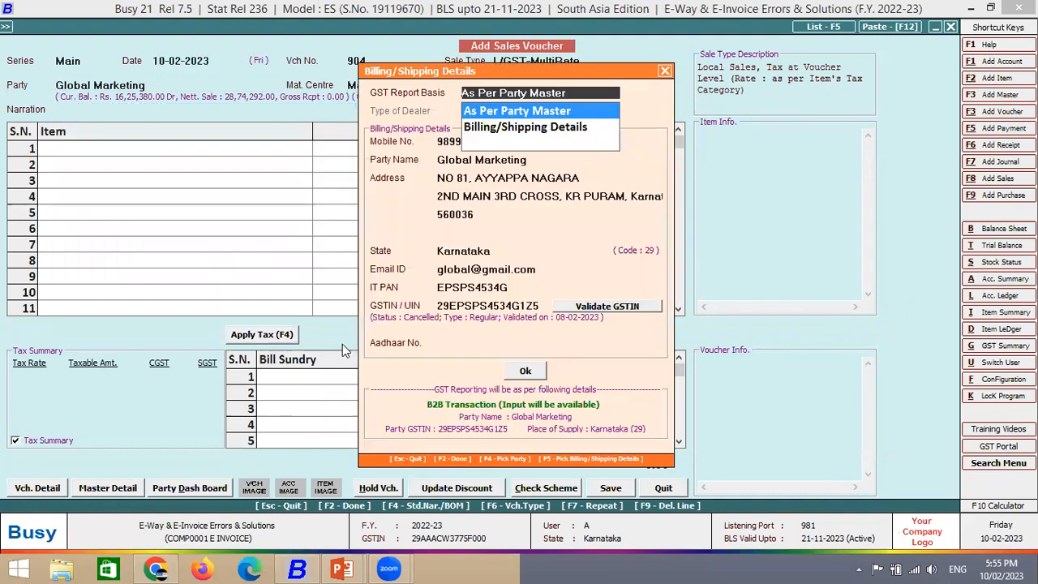
key(Return)
text(M)
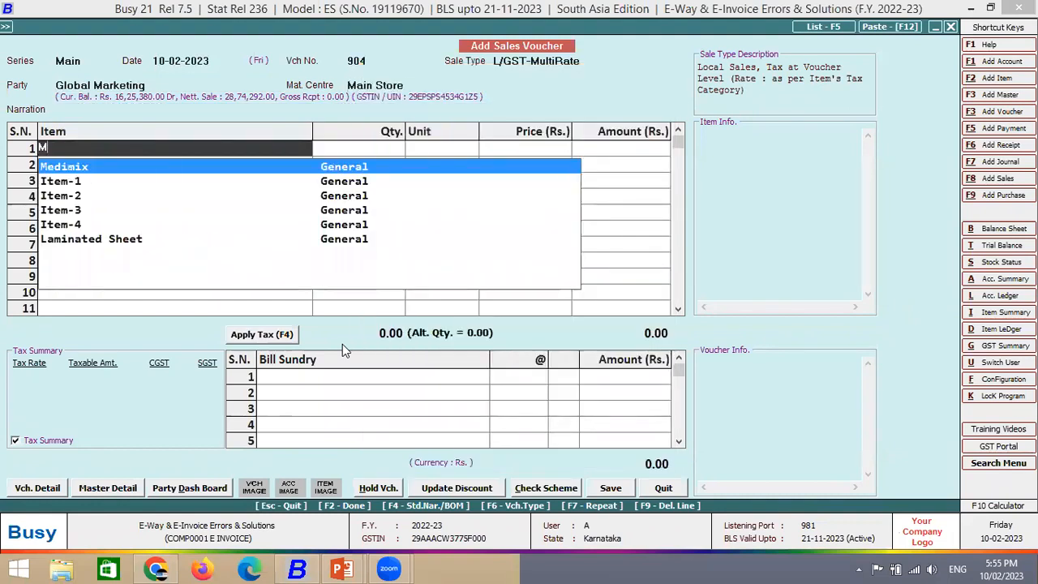
key(Return)
text(10)
key(Return)
key(Return)
text(1000)
key(Return)
key(Return)
key(Return)
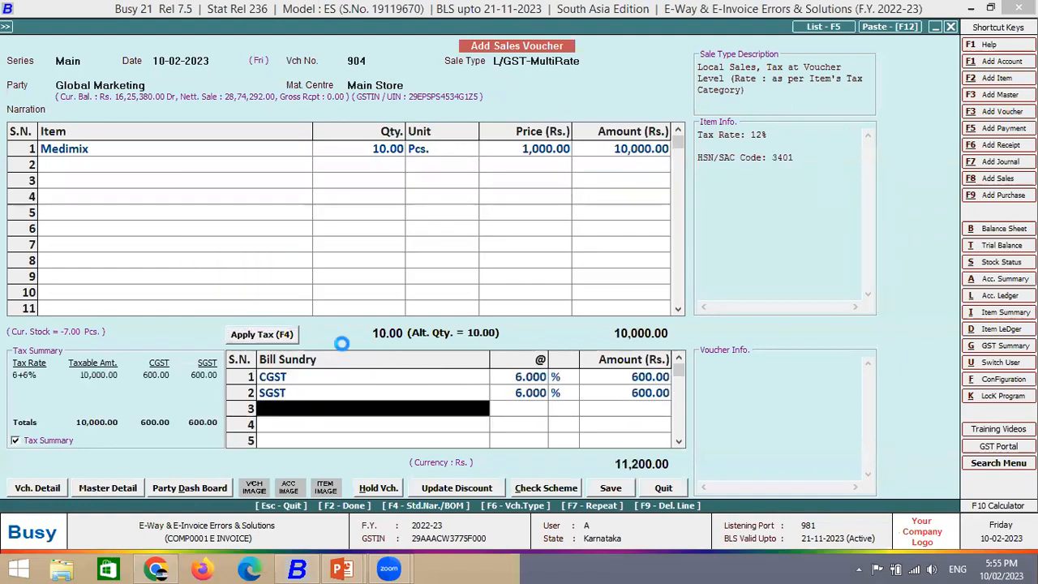
- Save voucher 904 and start View & Generate E-Invoice, past the error check and sandbox notice
key(Return)
key(F2)
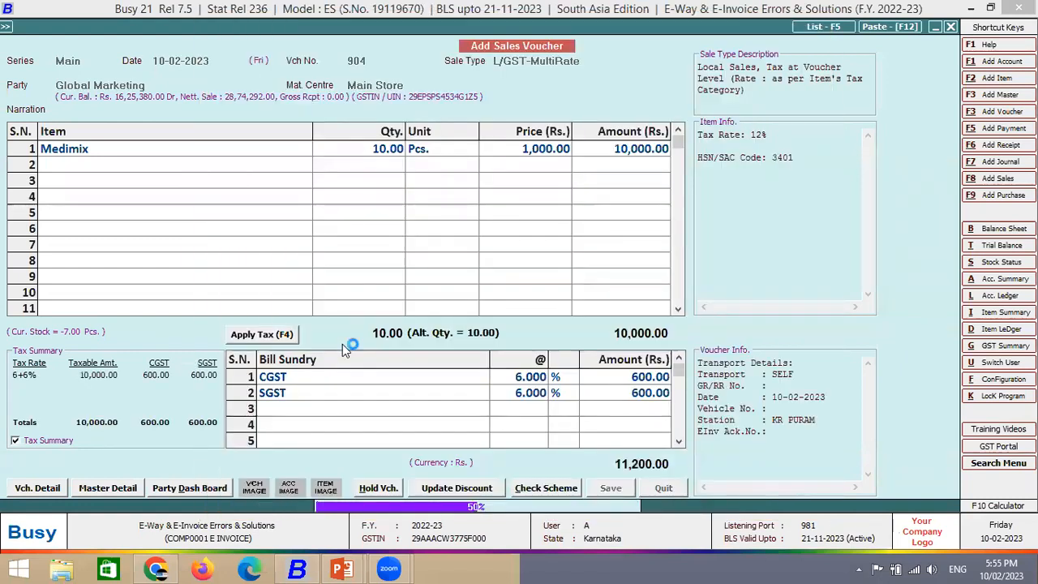
key(Return)
key(Return)
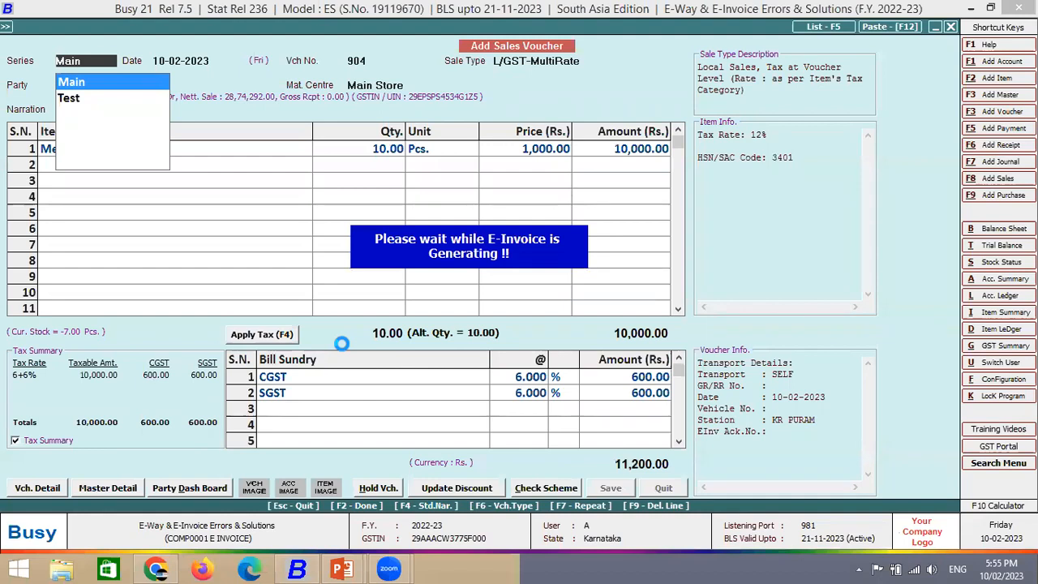
key(Return)
key(F2)
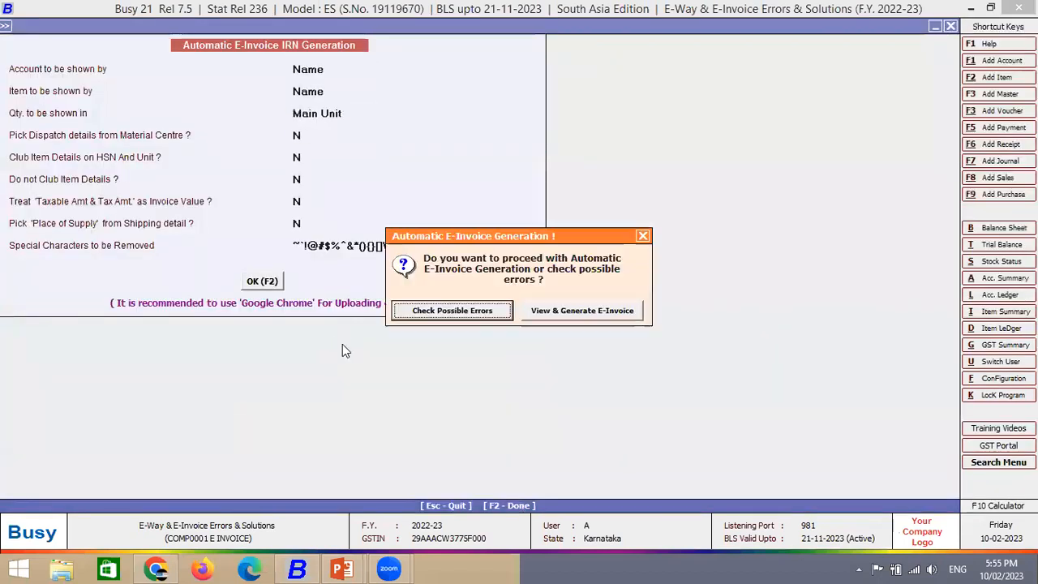
key(Return)
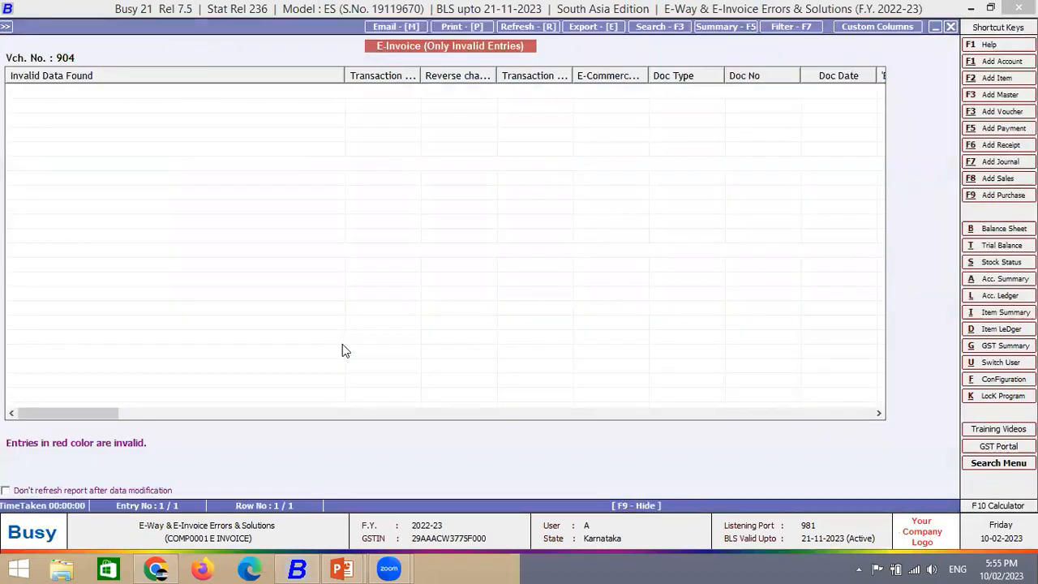
key(Escape)
key(Right)
key(Return)
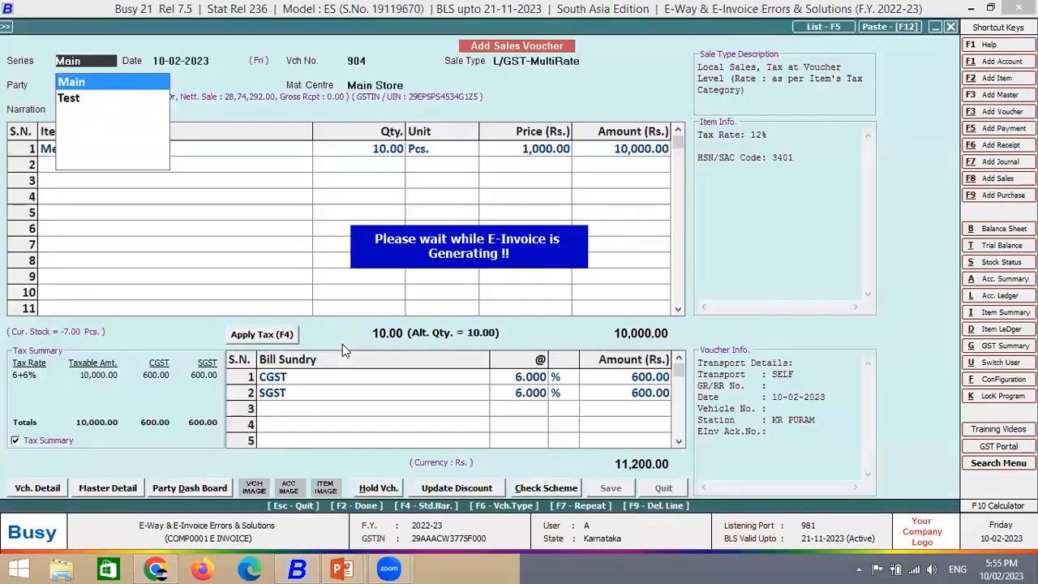
key(Return)
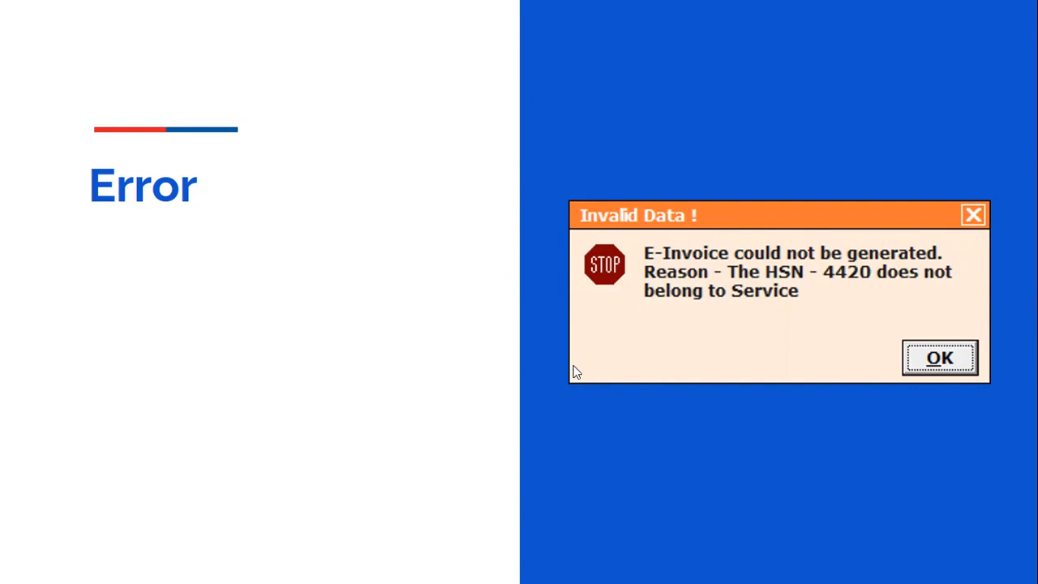
- Advance the slideshow from the Error slide to the 'Further Queries' support contacts slide
click(292, 241)
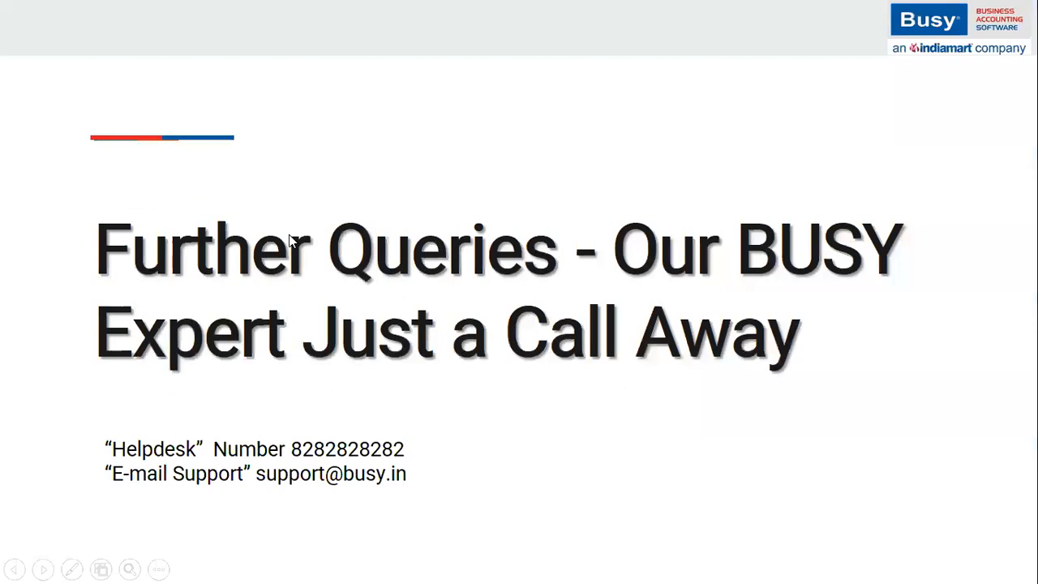